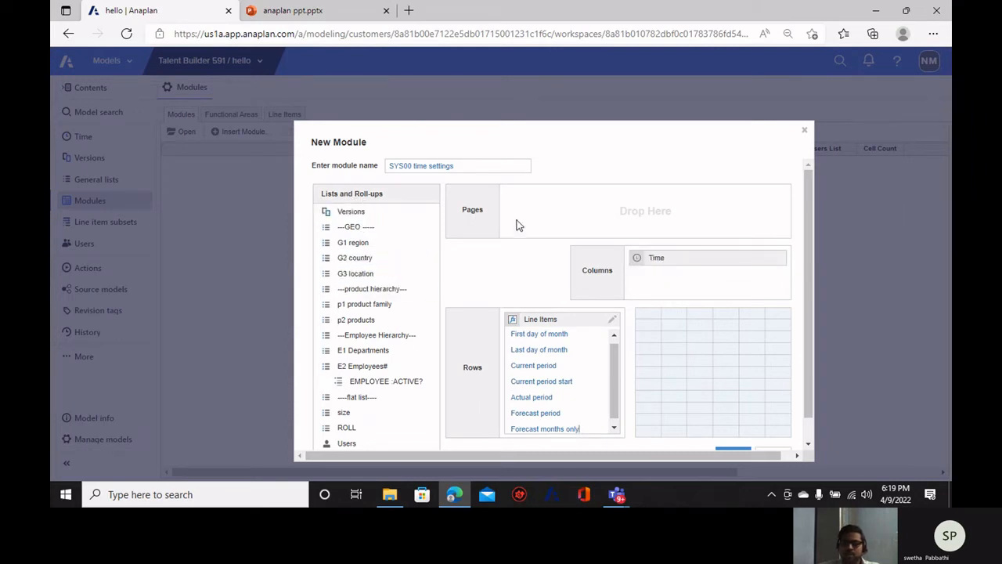
Create the SYS00 time settings module with the listed line items and show its blueprint view.
scroll(655, 286, down, 1)
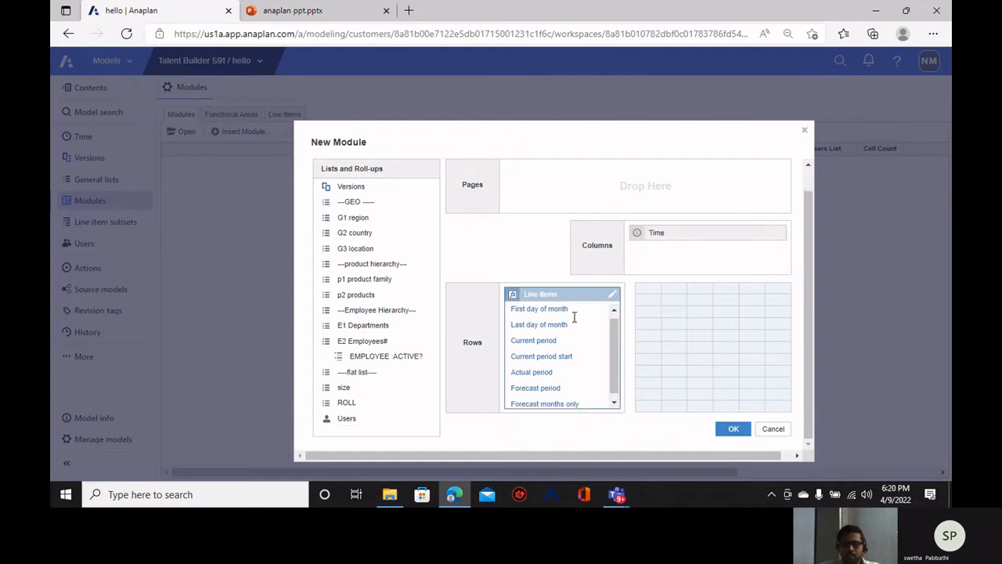
click(732, 429)
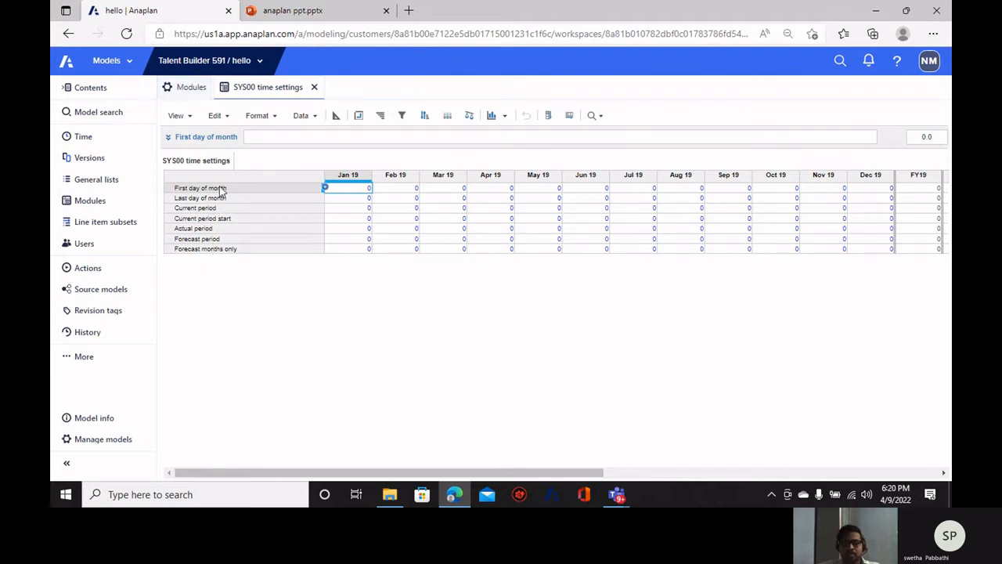
click(335, 115)
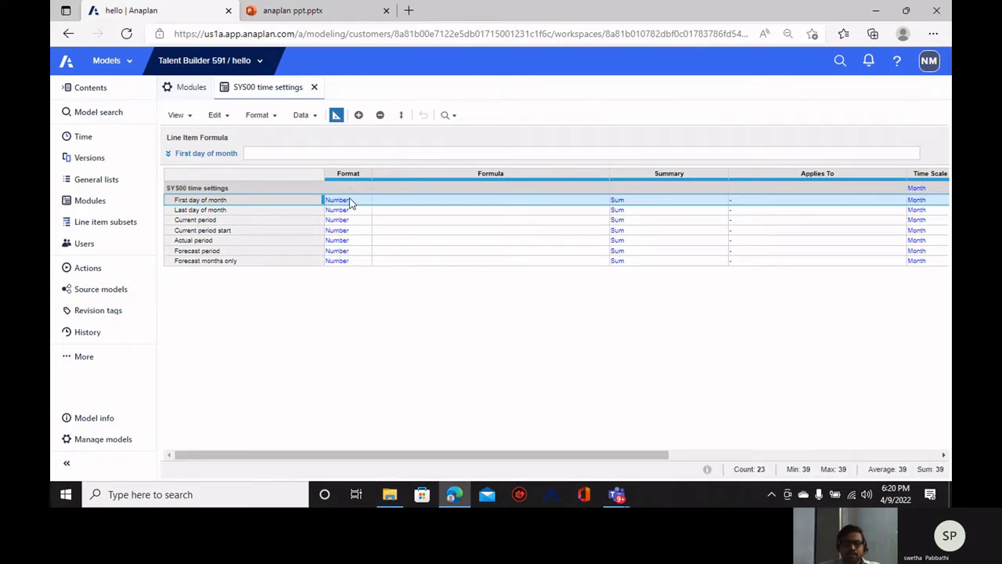
Set the format of the First day of month line item to Date.
click(358, 203)
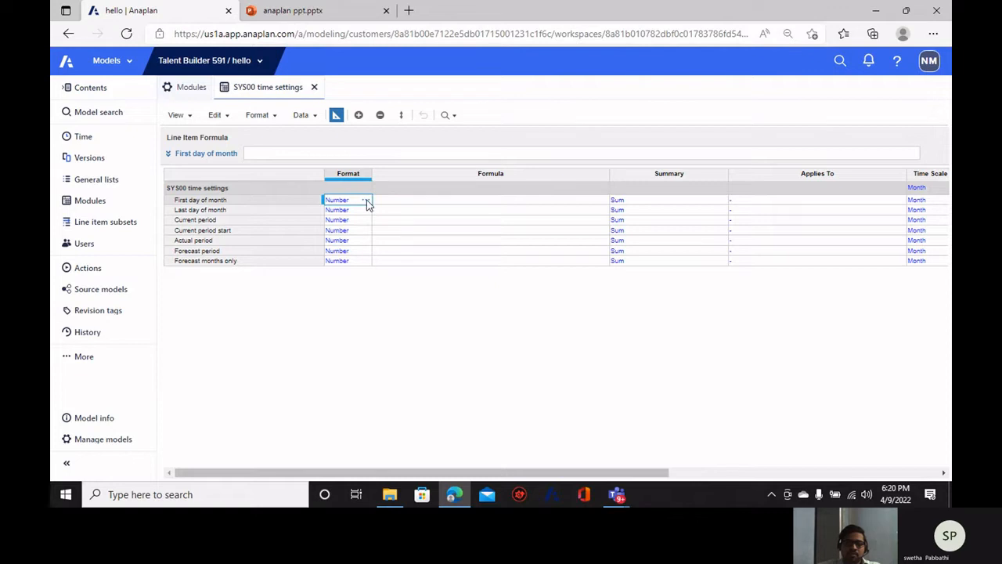
click(367, 200)
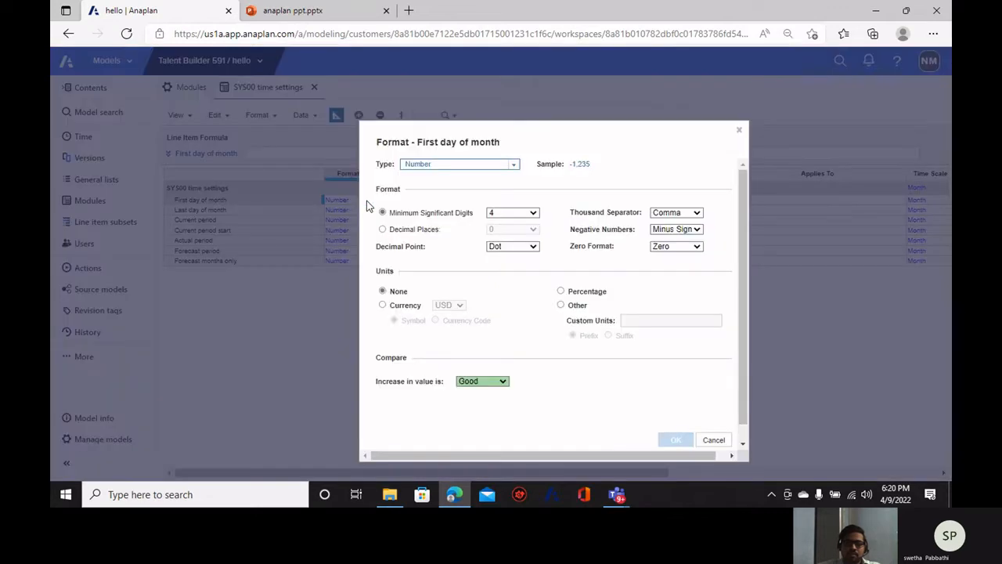
click(513, 166)
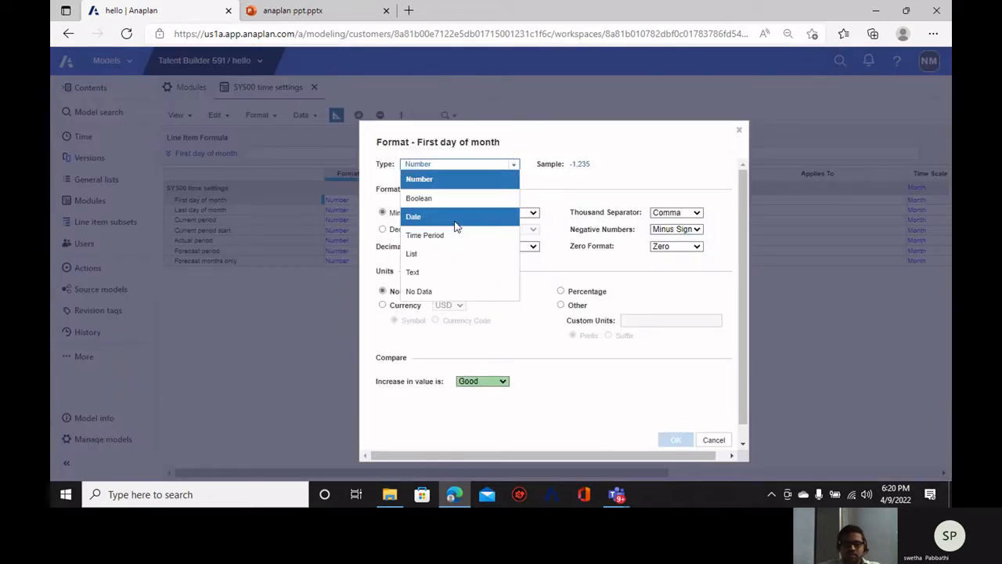
click(454, 218)
click(670, 428)
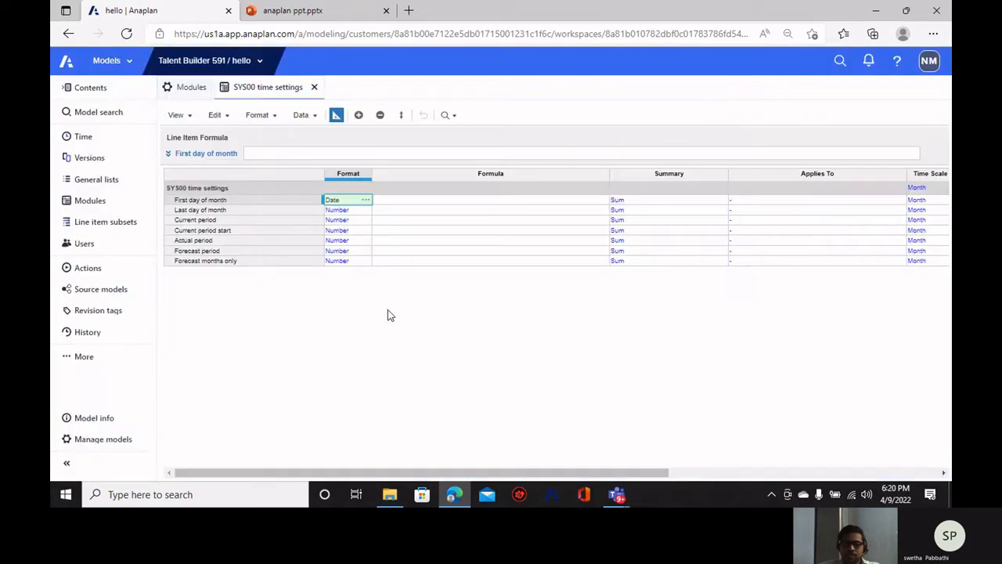
Set the format of the Last day of month line item to Date.
click(345, 211)
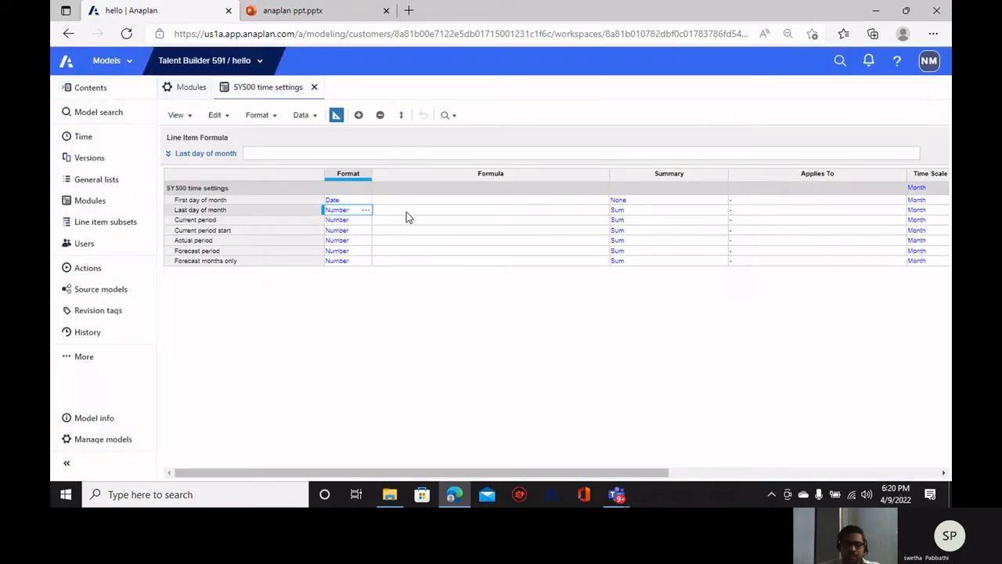
click(365, 211)
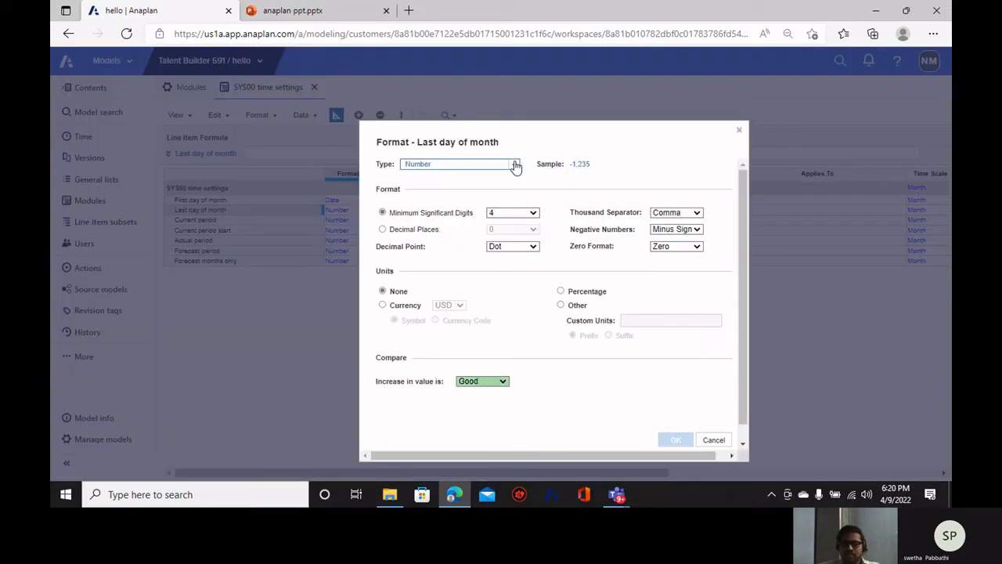
click(514, 164)
click(443, 218)
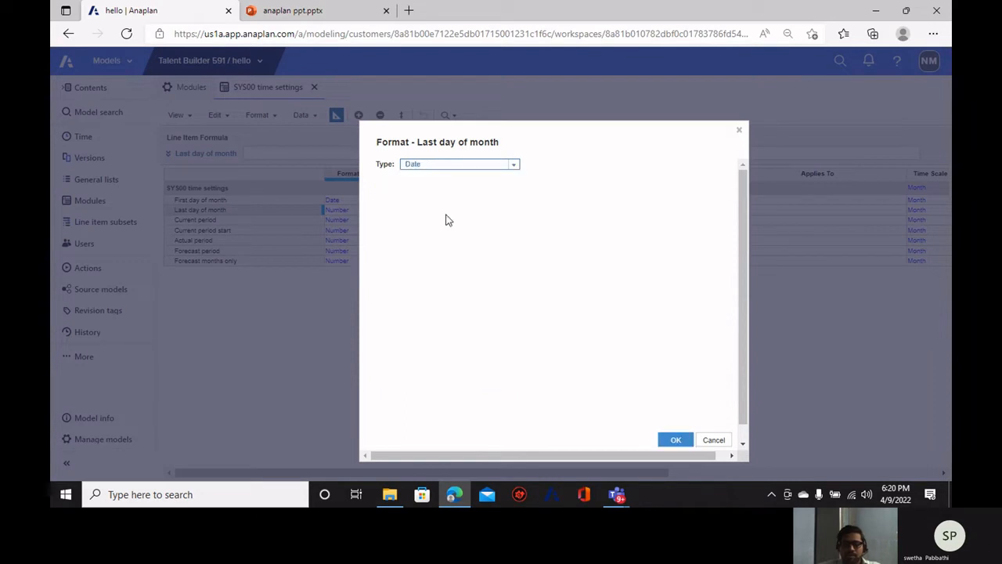
click(671, 439)
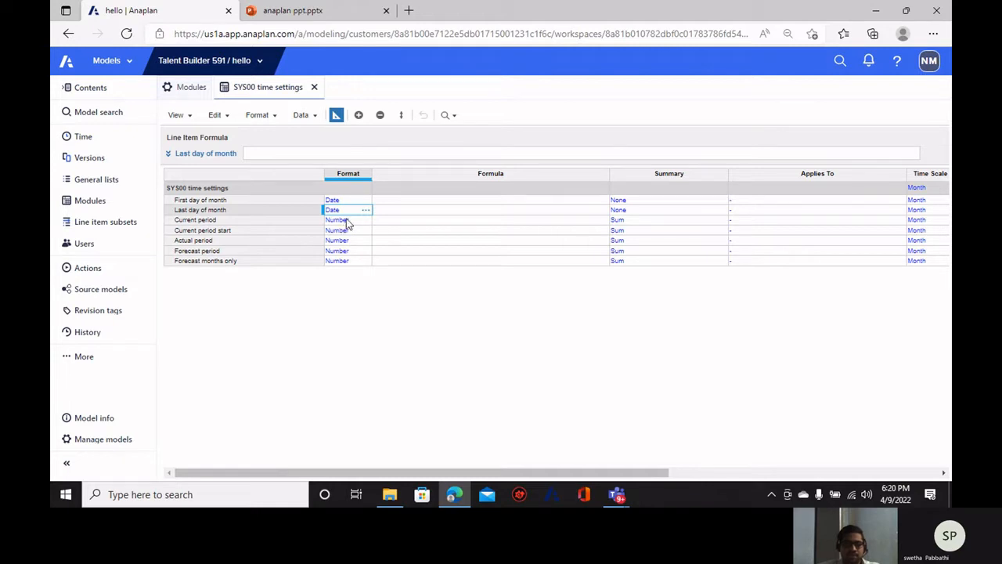
Set the format of the Current period line item to Boolean.
click(348, 221)
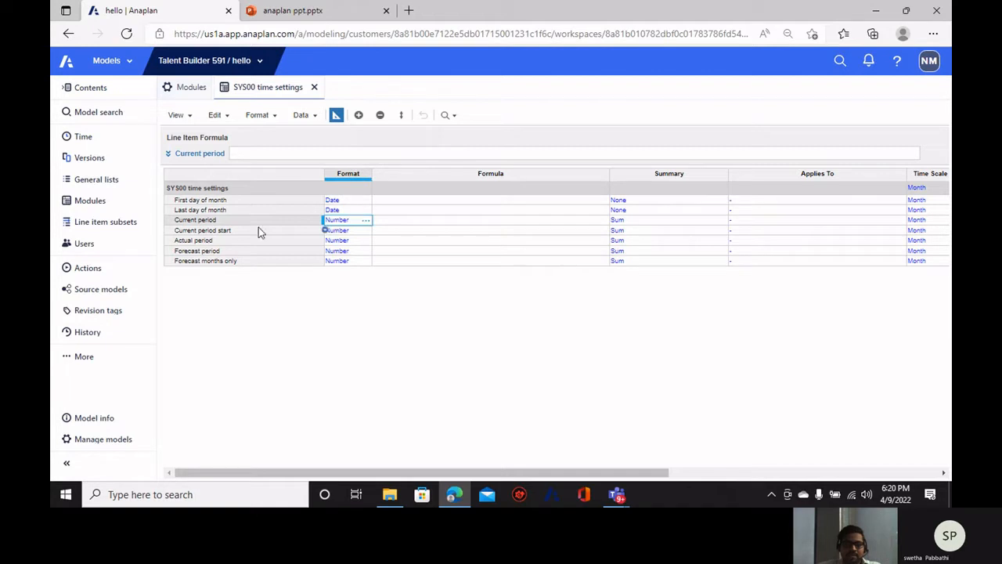
click(366, 224)
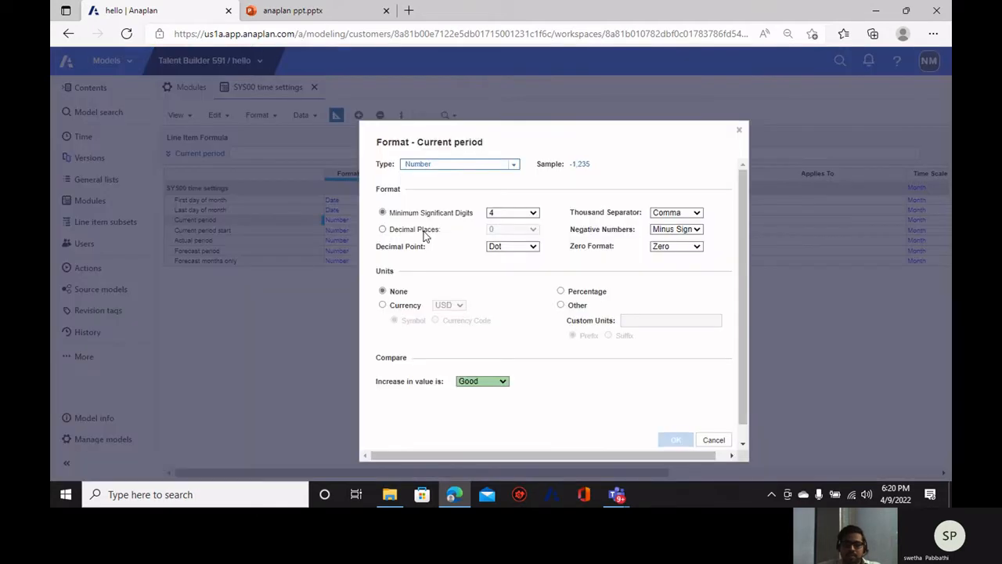
click(515, 165)
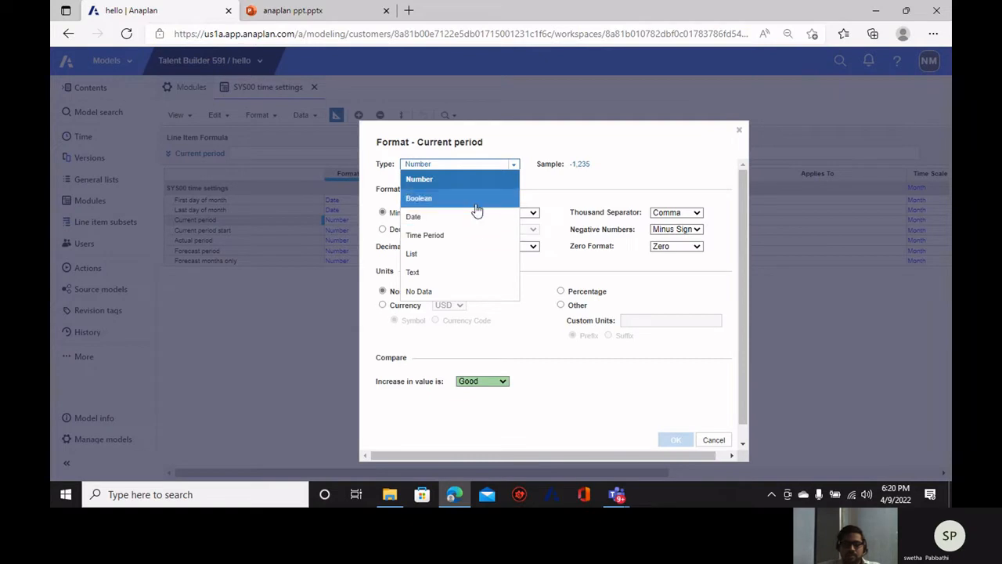
click(477, 202)
click(669, 424)
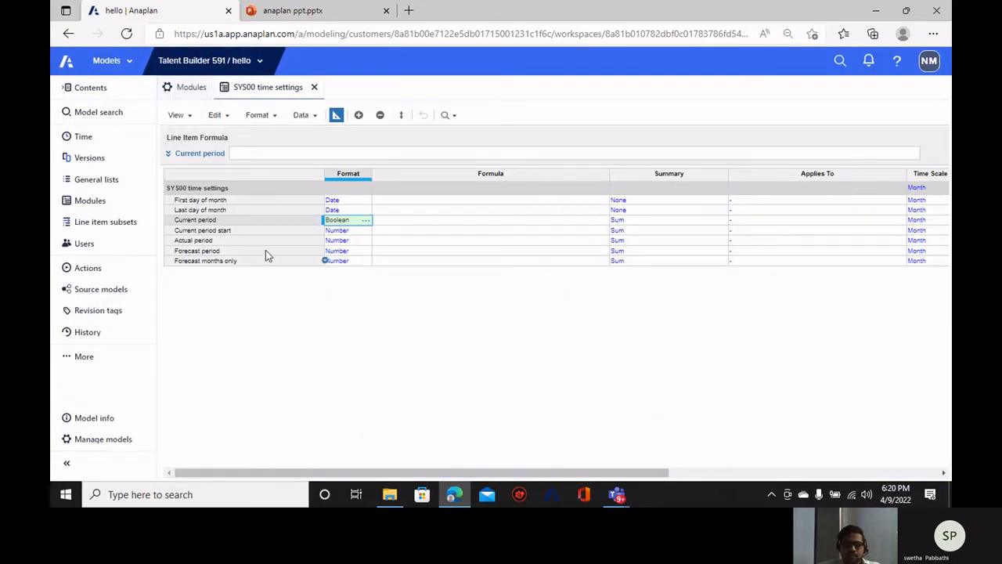
Set the format of the Current period start line item to Date.
click(353, 232)
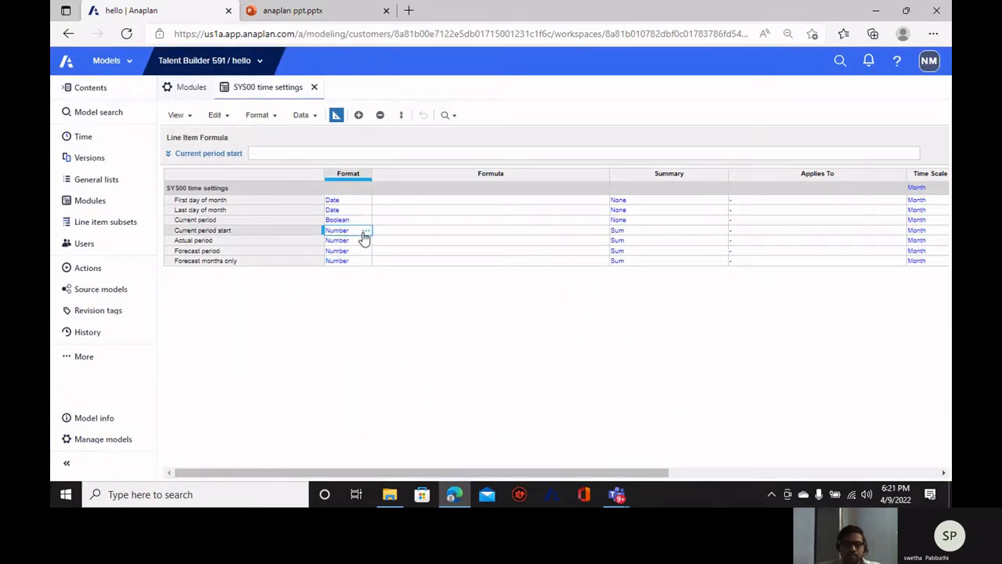
click(366, 230)
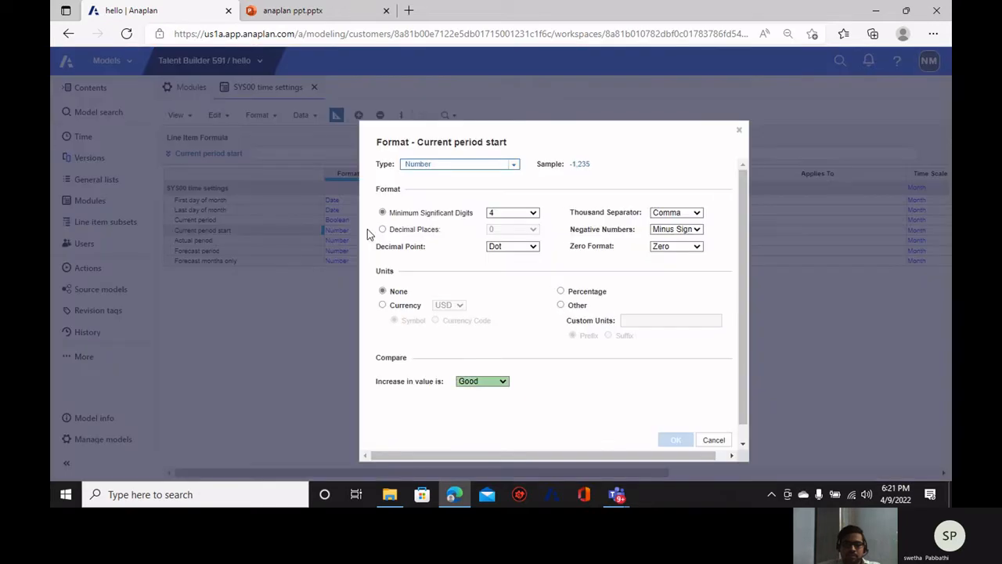
click(515, 165)
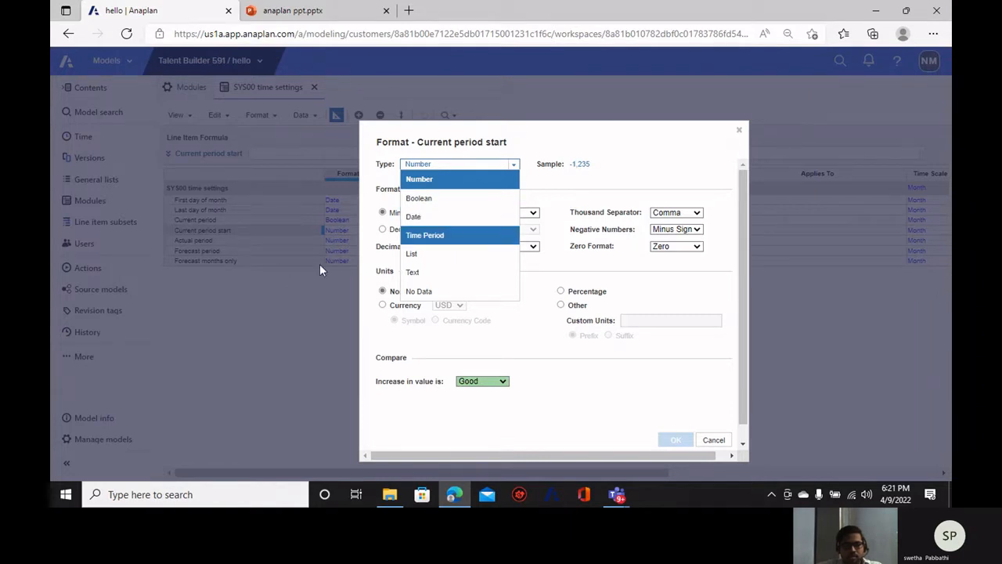
click(434, 217)
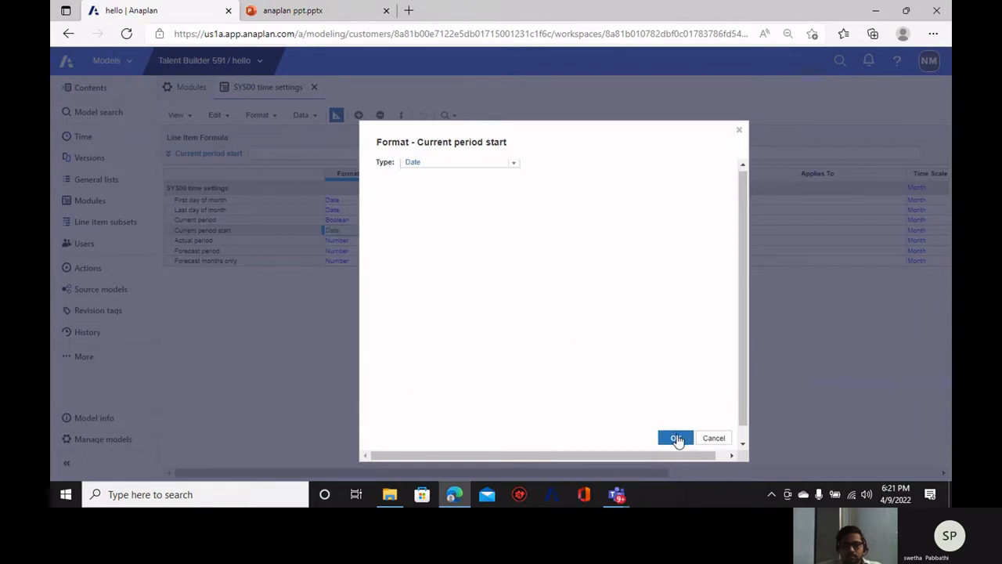
click(674, 439)
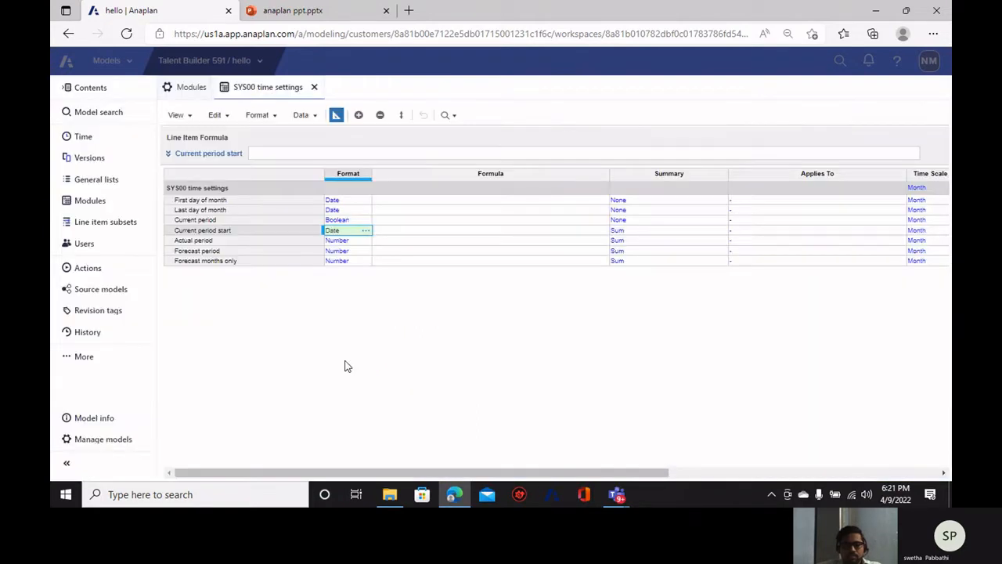
Switch to the anaplan ppt presentation, check the line item formats on the Add Formulas slide, and return to the Anaplan module.
click(342, 240)
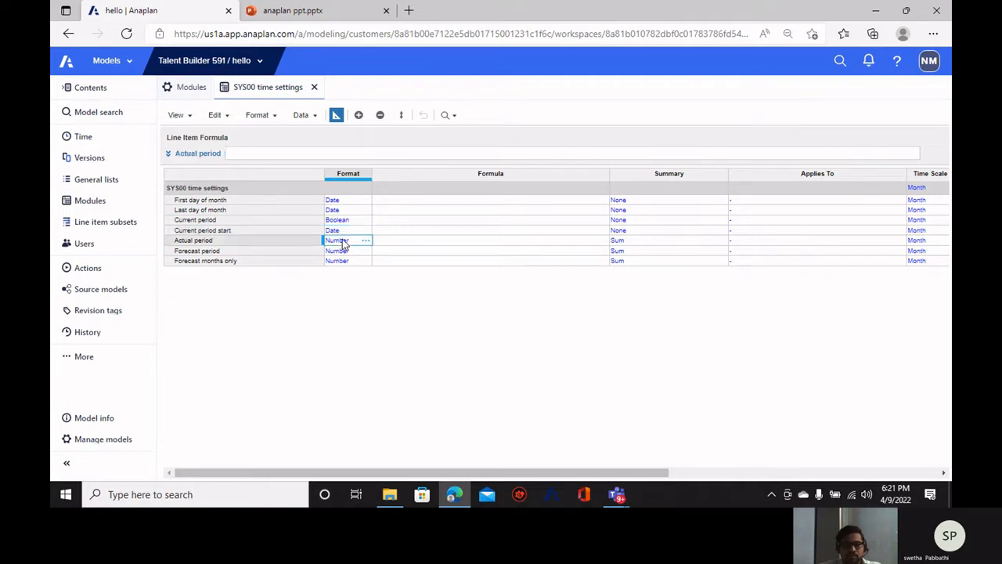
click(328, 6)
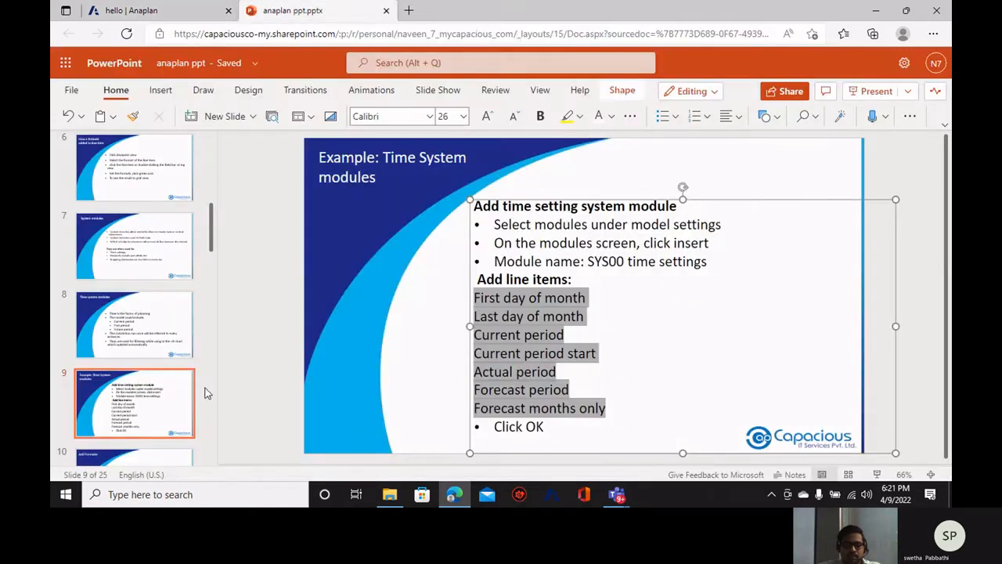
click(250, 349)
scroll(196, 376, down, 1)
click(166, 373)
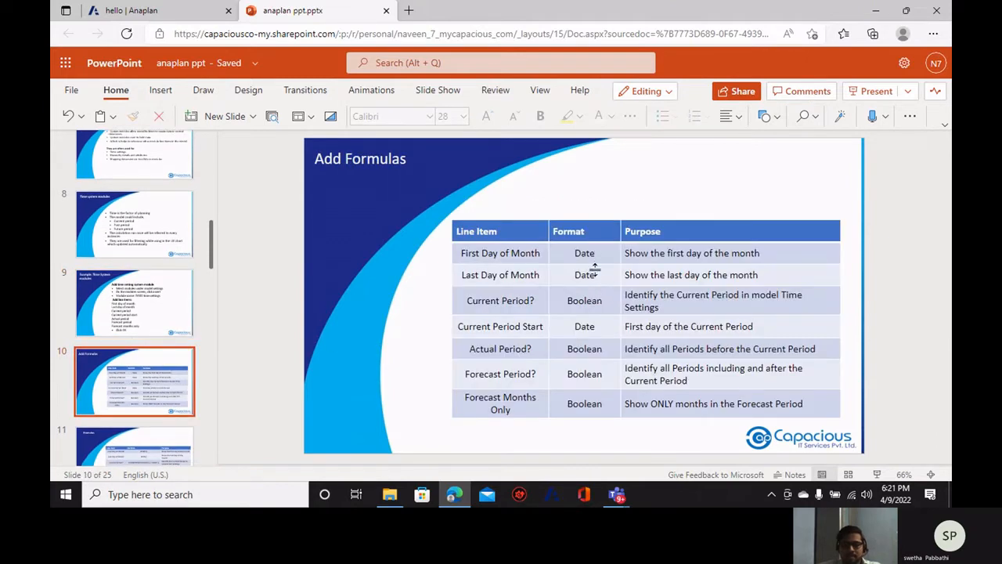
click(165, 10)
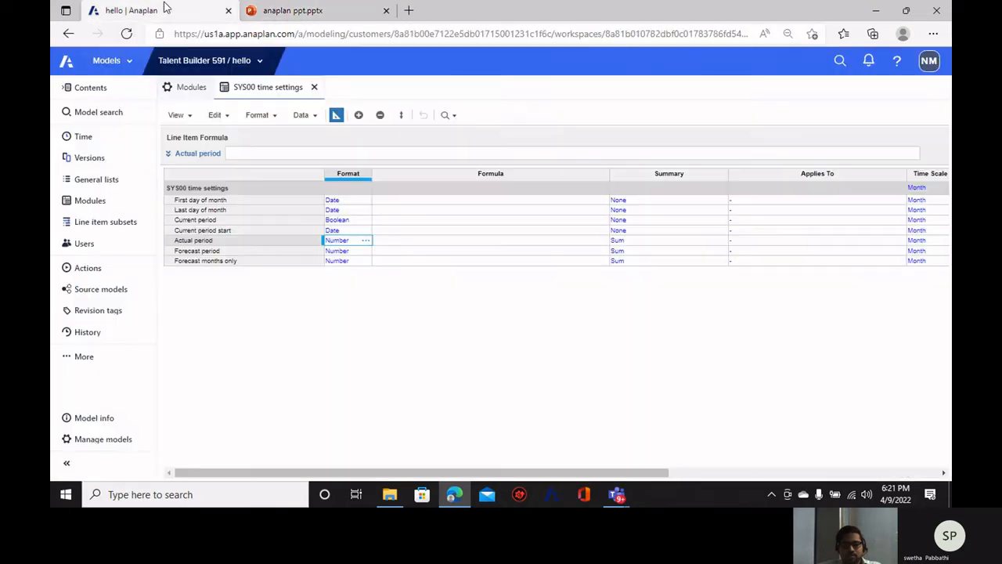
Copy the Boolean format from Current period to Actual period, Forecast period and Forecast months only.
click(364, 243)
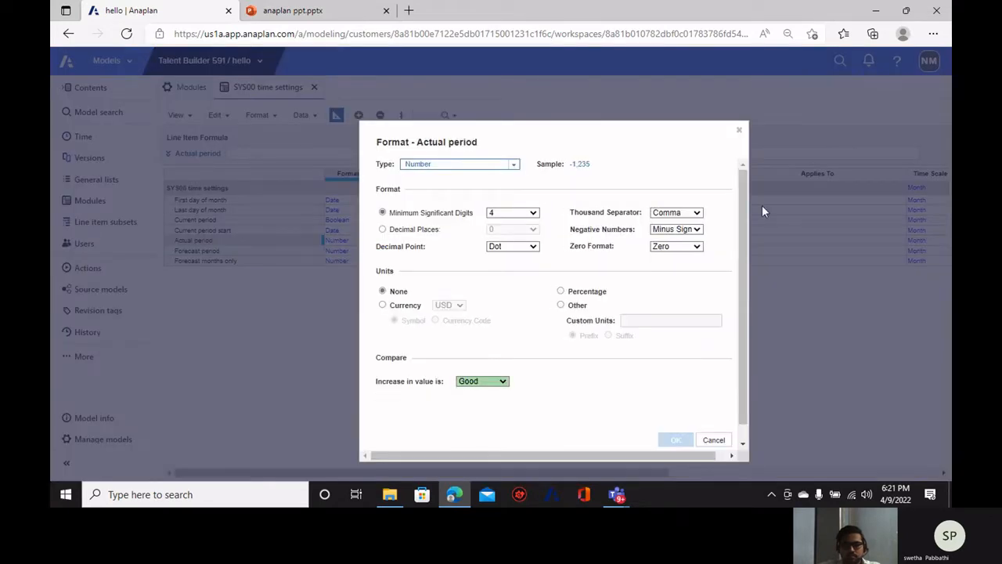
click(739, 131)
click(354, 220)
key(ctrl+c)
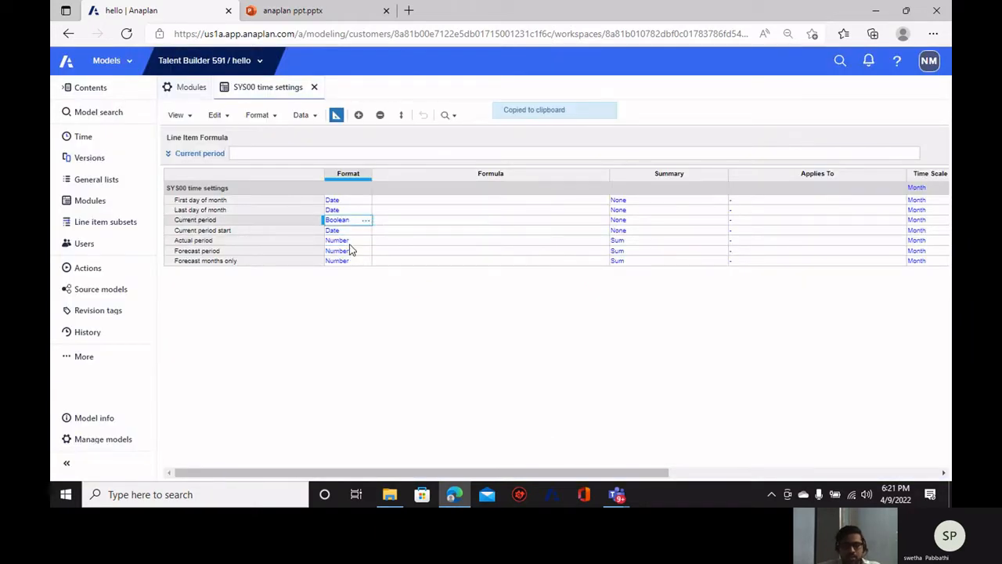
click(350, 240)
key(ctrl+v)
click(359, 251)
key(ctrl+v)
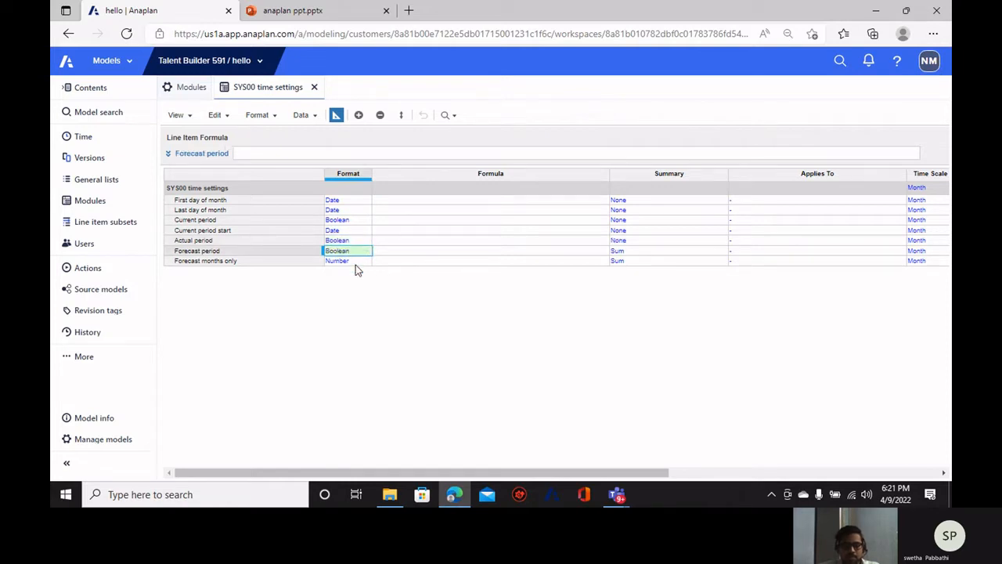
click(355, 262)
key(ctrl+v)
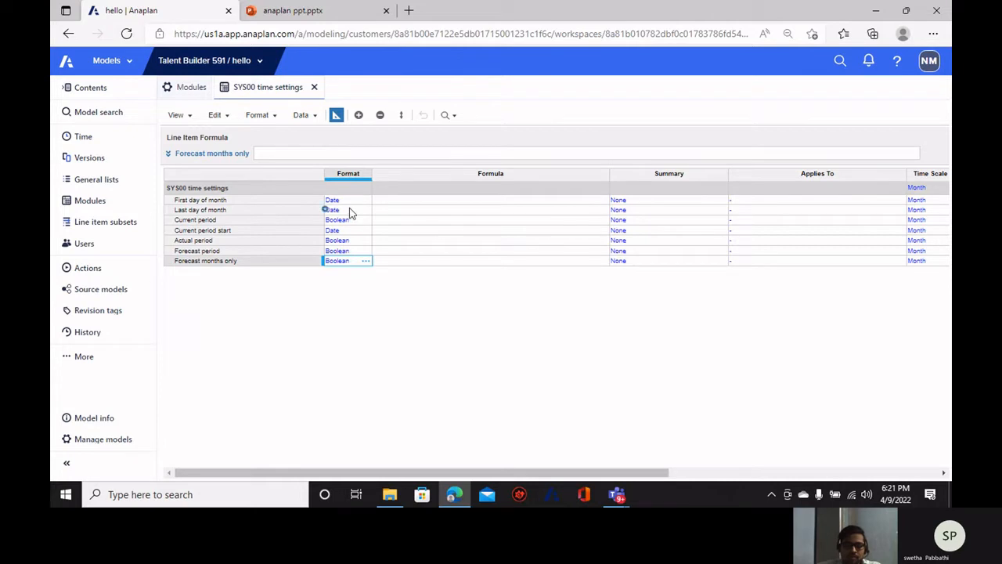
Return the module to the regular grid view and inspect the First day of month date cells for Jan 19 and Feb 19.
click(336, 116)
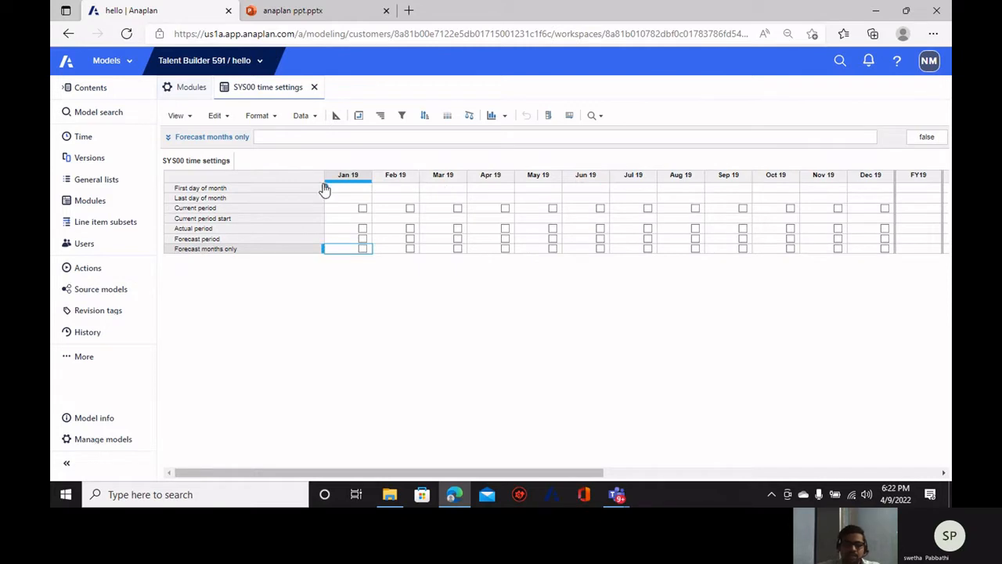
click(355, 189)
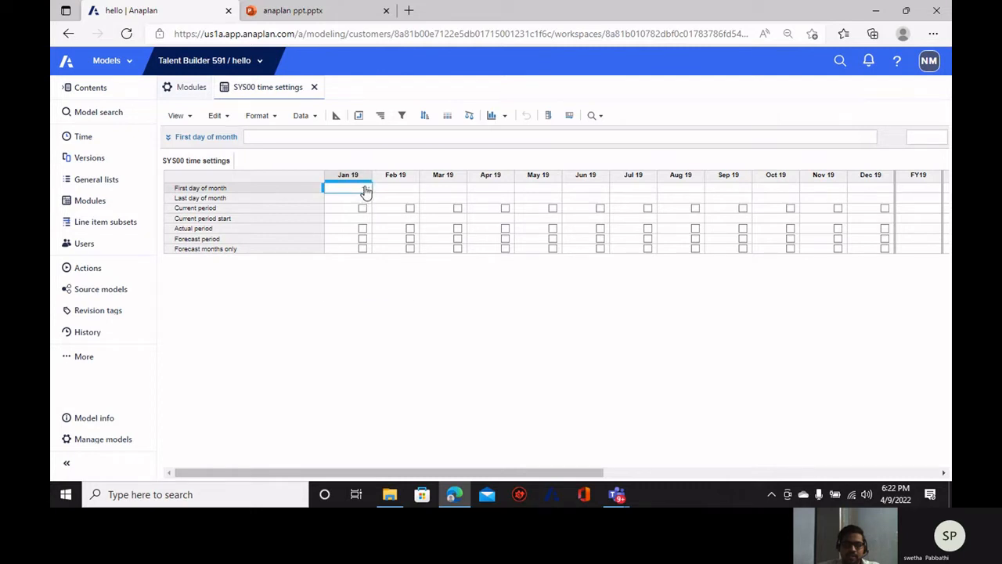
click(365, 190)
click(513, 326)
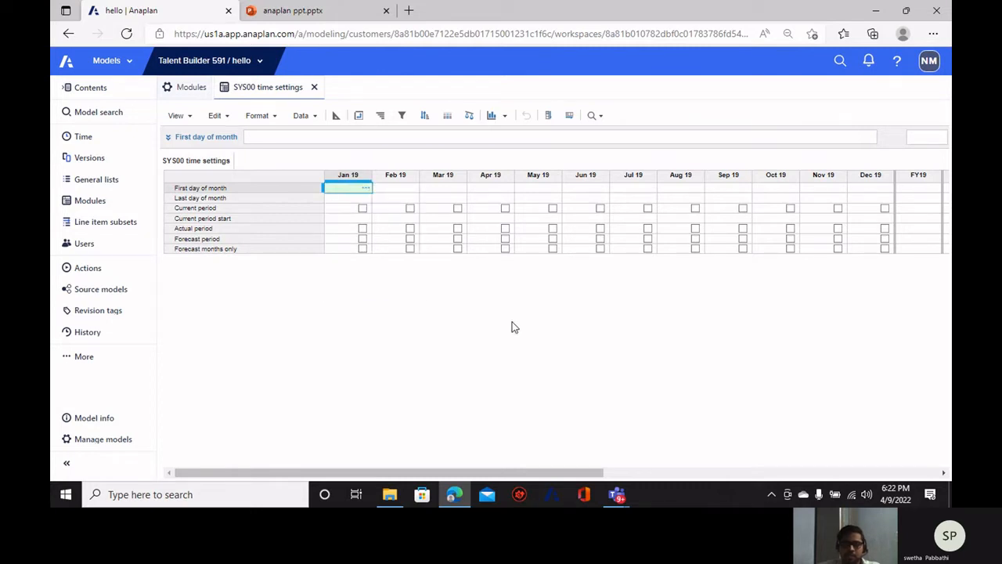
click(400, 189)
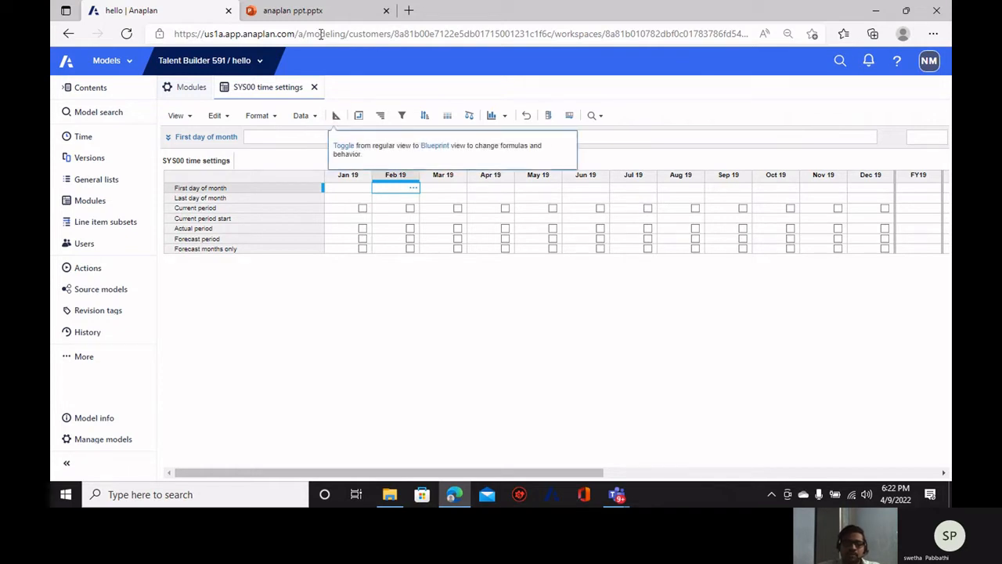
Switch to the anaplan ppt presentation and show the Formulas slide to read the formula for each line item.
click(290, 10)
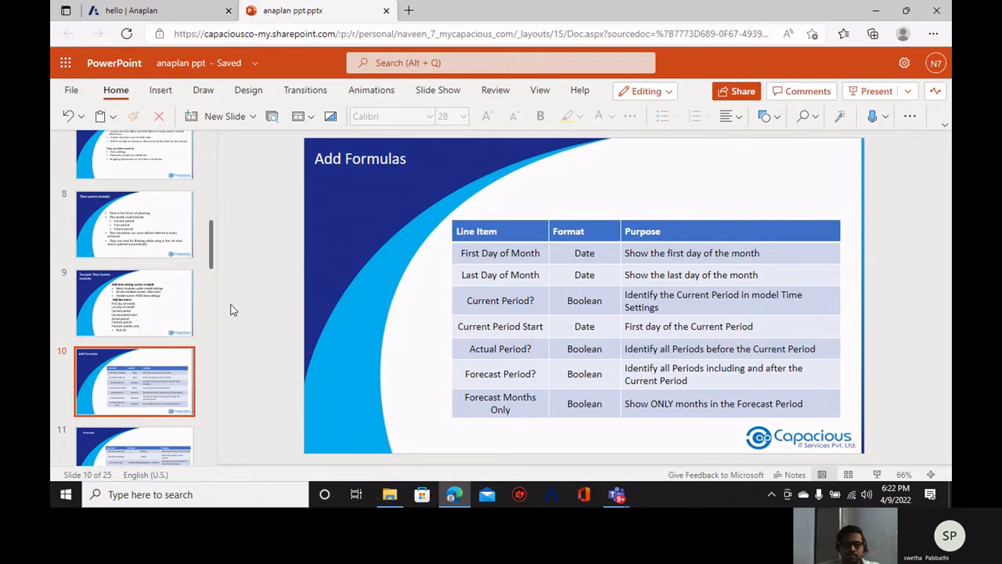
scroll(137, 368, down, 1)
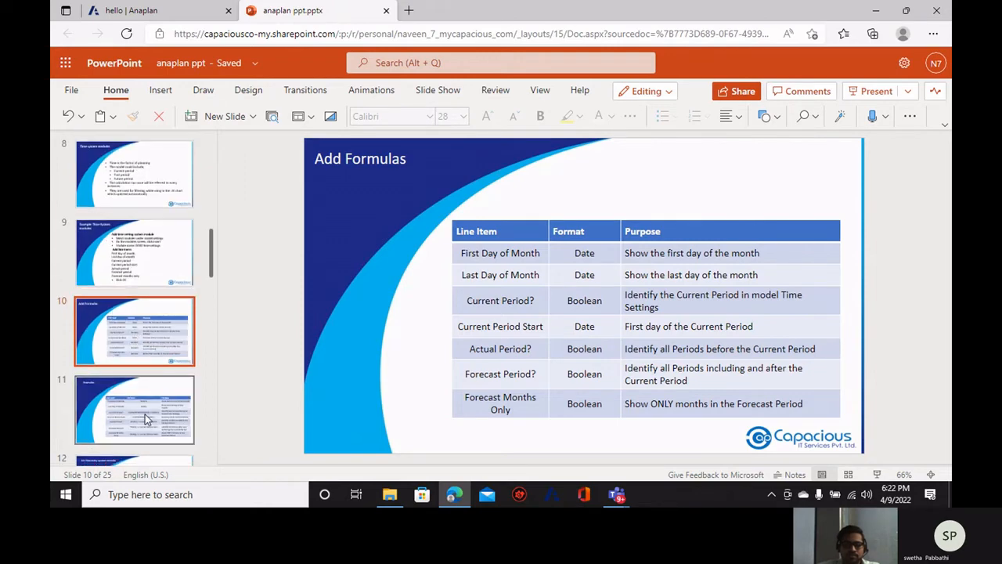
click(145, 414)
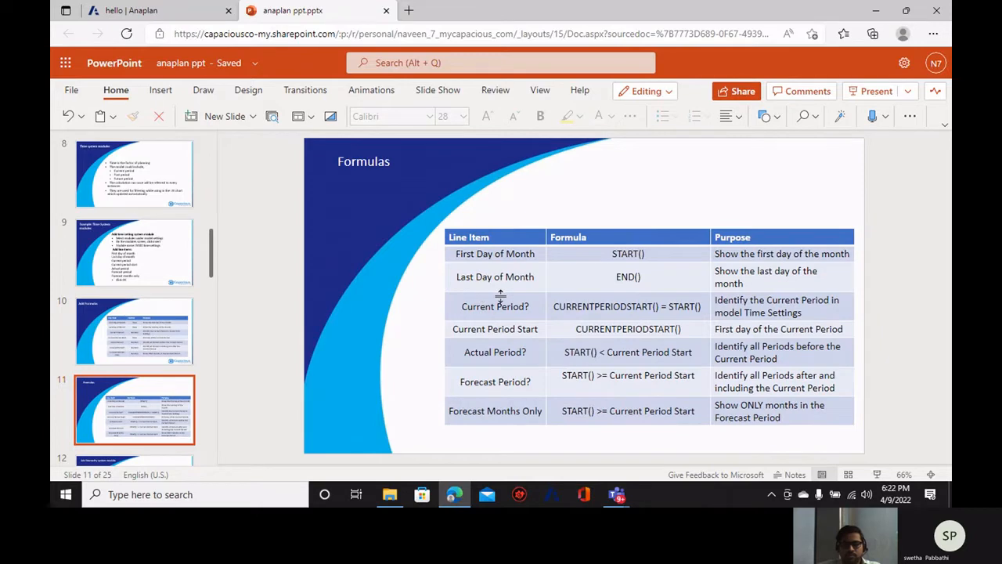
Compare the Add Formulas and Formulas slides, return to the Anaplan module and show its line items in blueprint view.
click(147, 338)
click(166, 408)
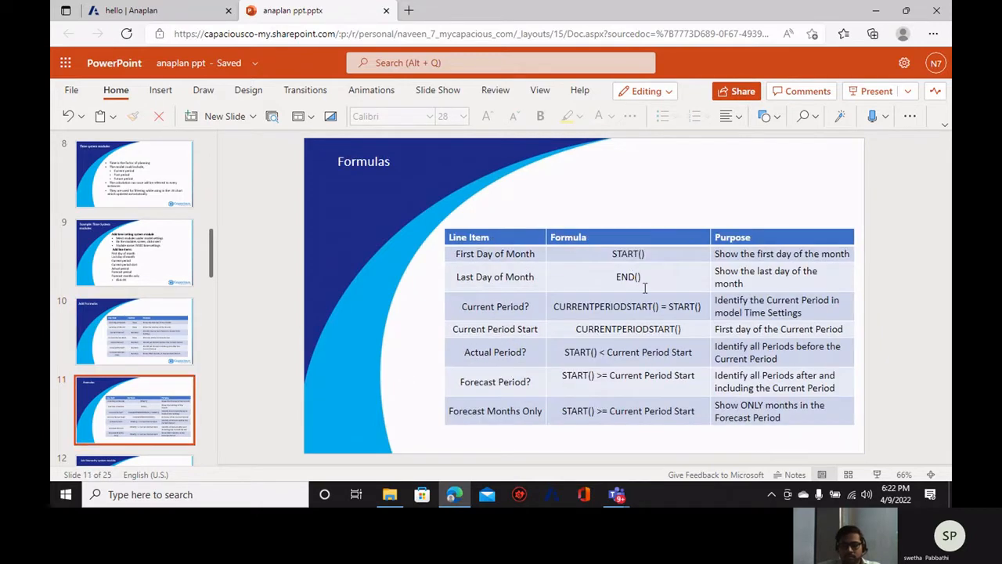
click(142, 10)
click(336, 116)
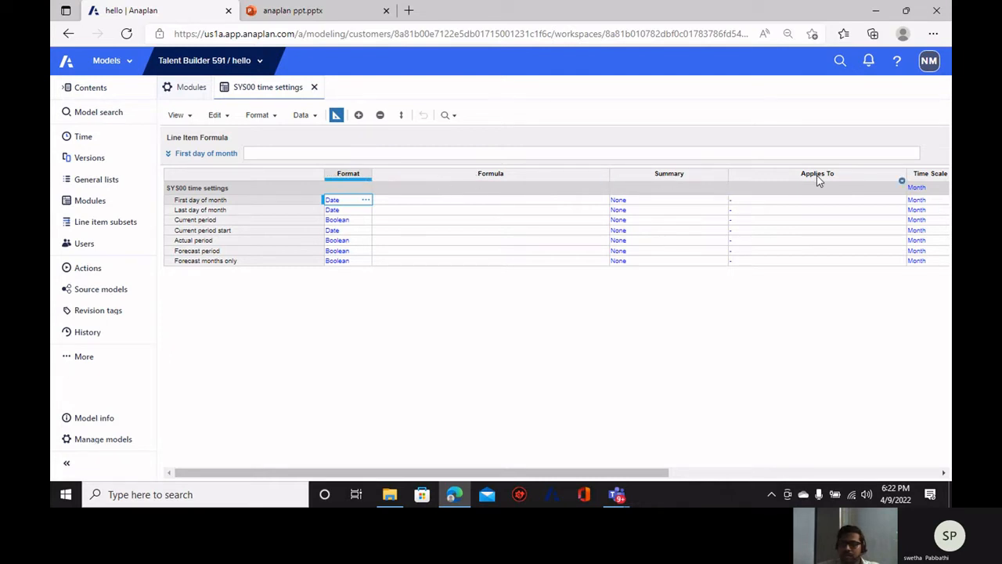
Review the Time Scale, Time Range and Versions columns of SYS00 time settings and view the module's available Time Scale options.
click(931, 176)
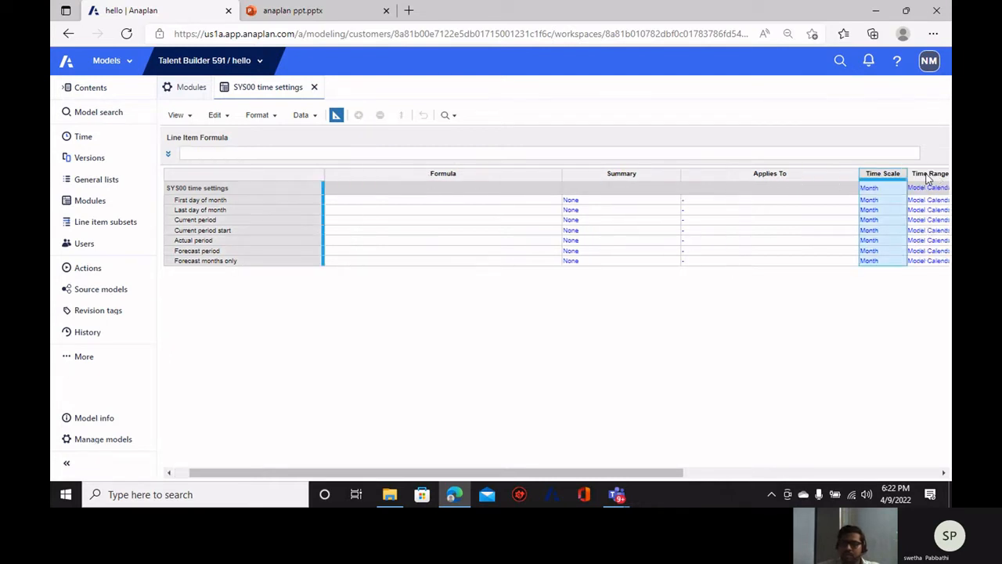
click(929, 176)
click(751, 176)
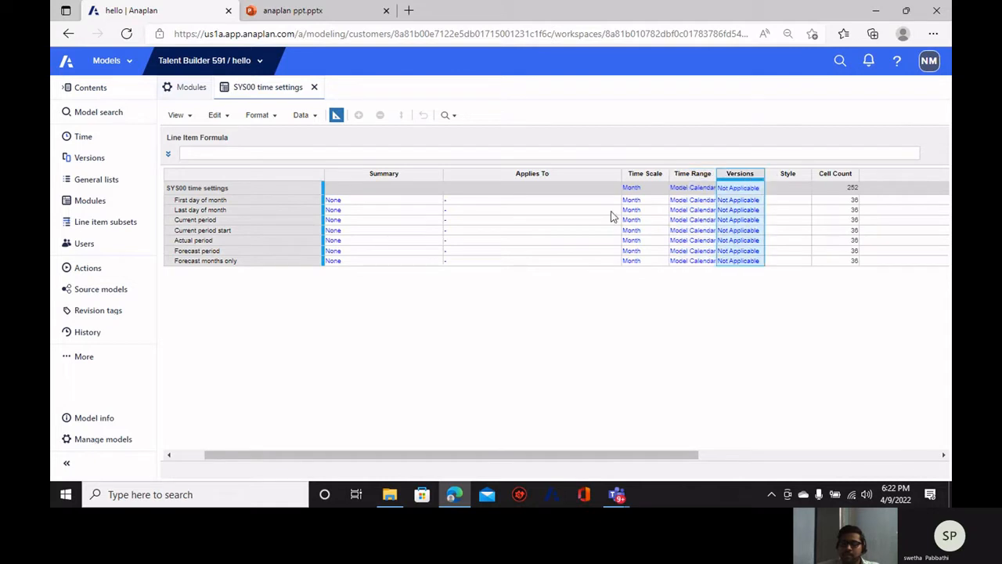
click(642, 175)
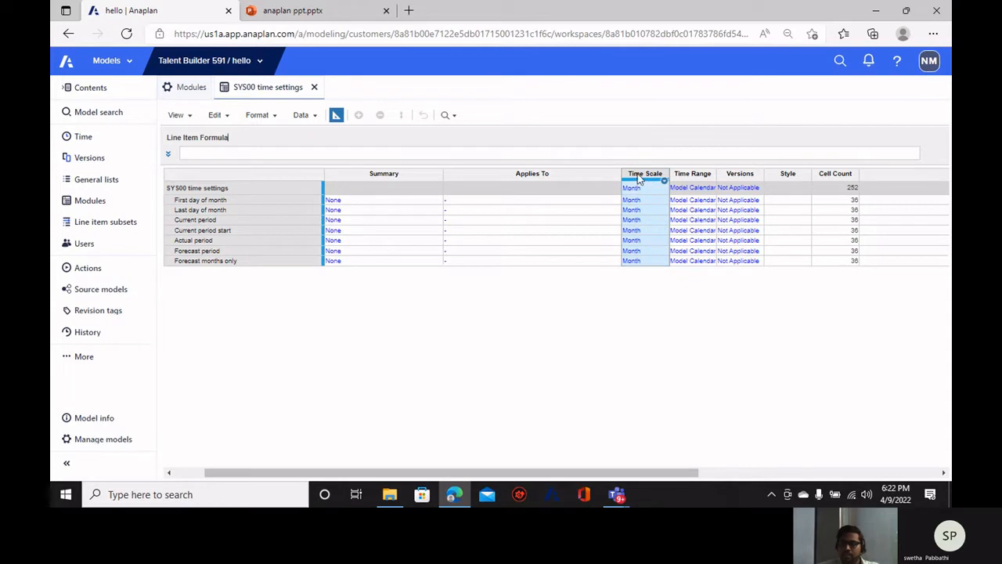
click(657, 190)
click(661, 188)
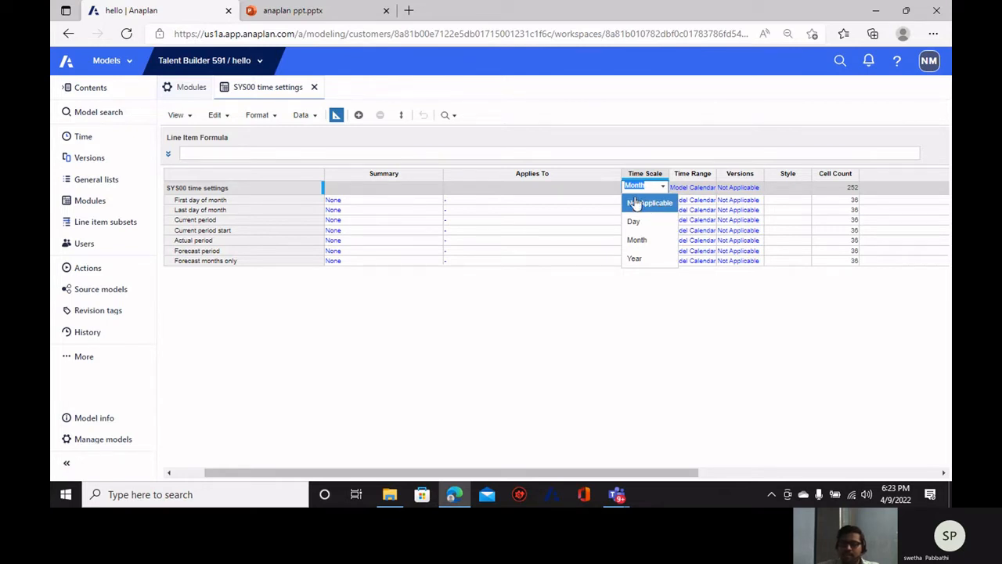
click(474, 382)
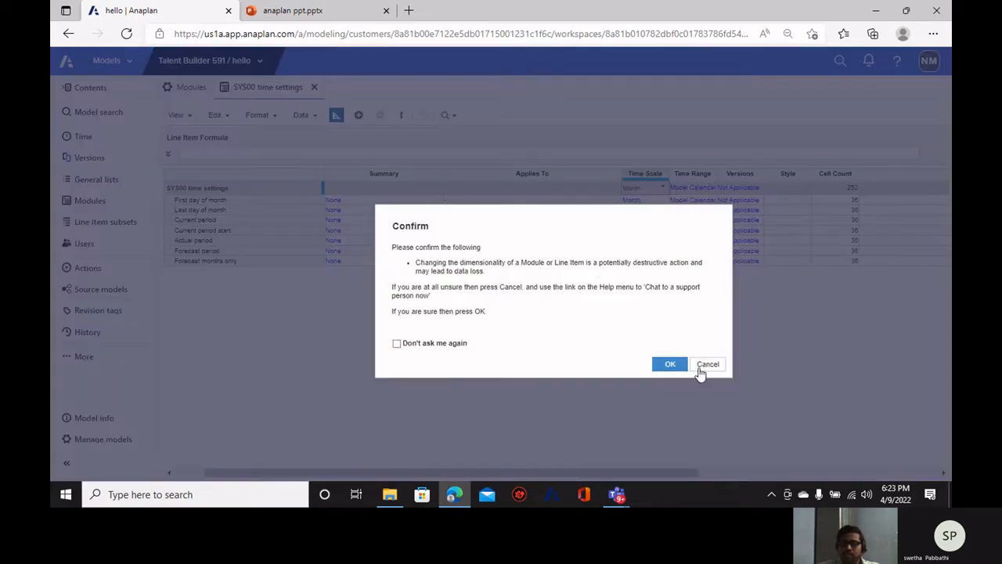
click(704, 364)
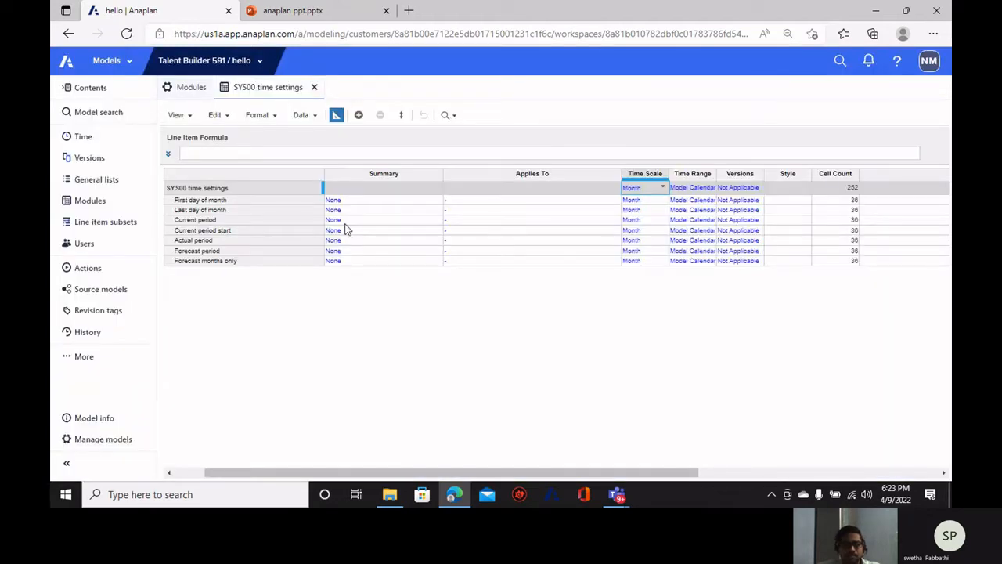
Select the First day of month formula cell and open the model's Time settings to review the model calendar.
drag(516, 474, 335, 472)
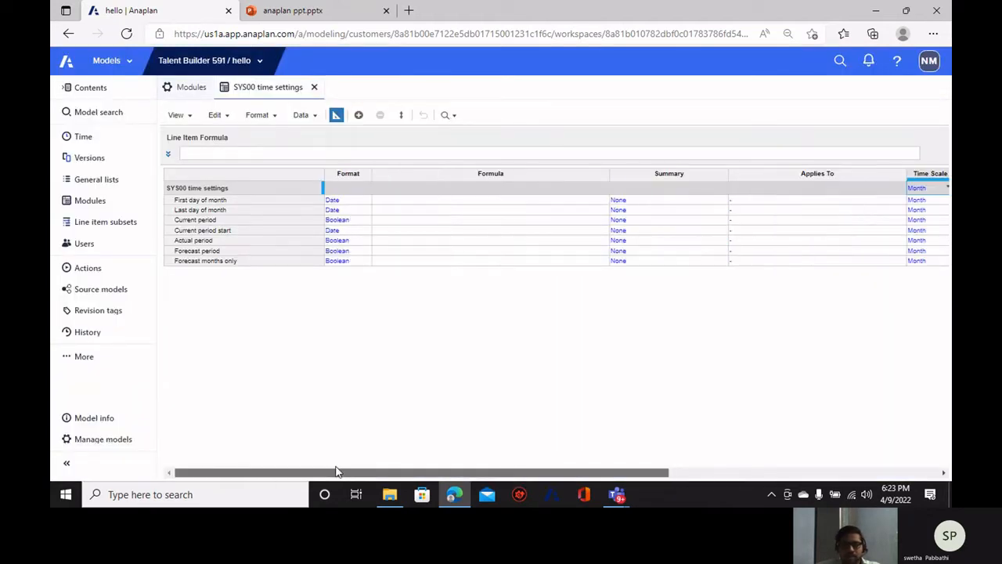
click(415, 201)
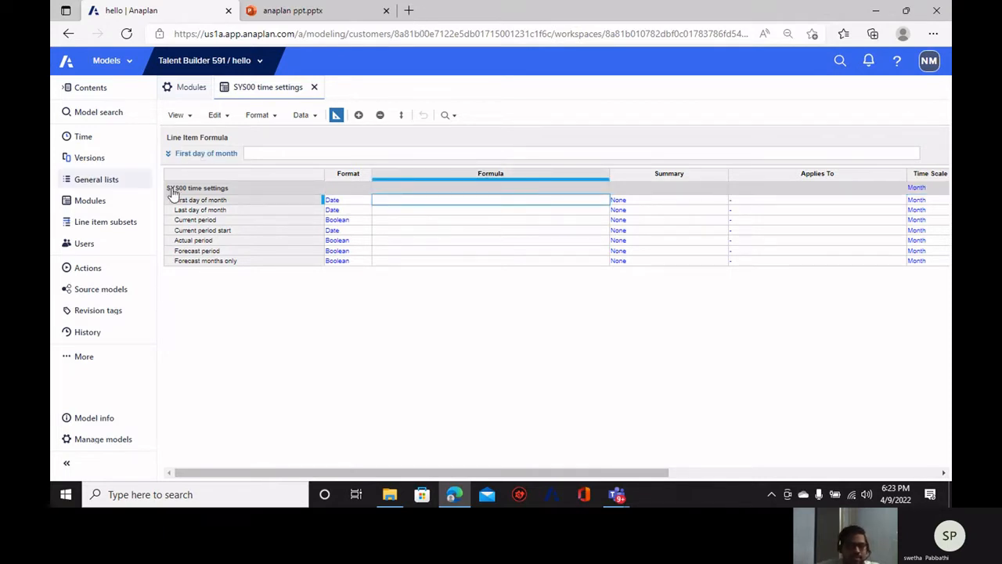
click(88, 137)
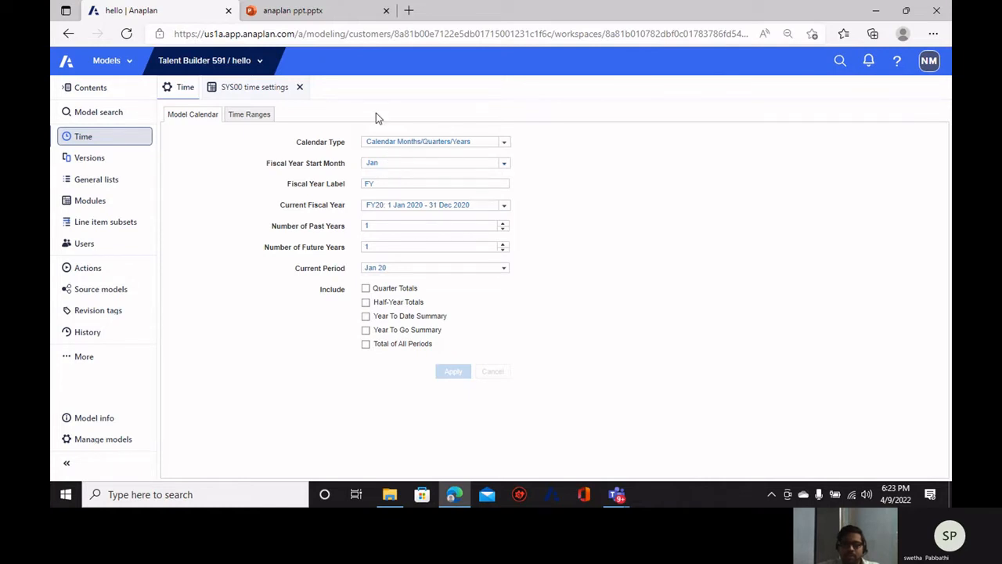
Switch to the anaplan ppt presentation, check the Formulas and Add Formulas slides, and return to Anaplan.
click(265, 13)
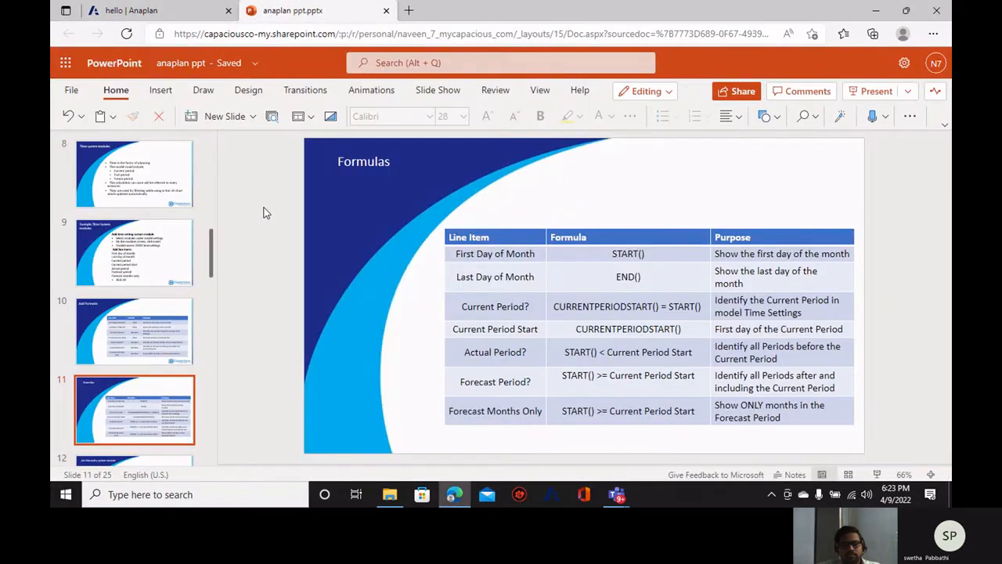
scroll(263, 213, up, 1)
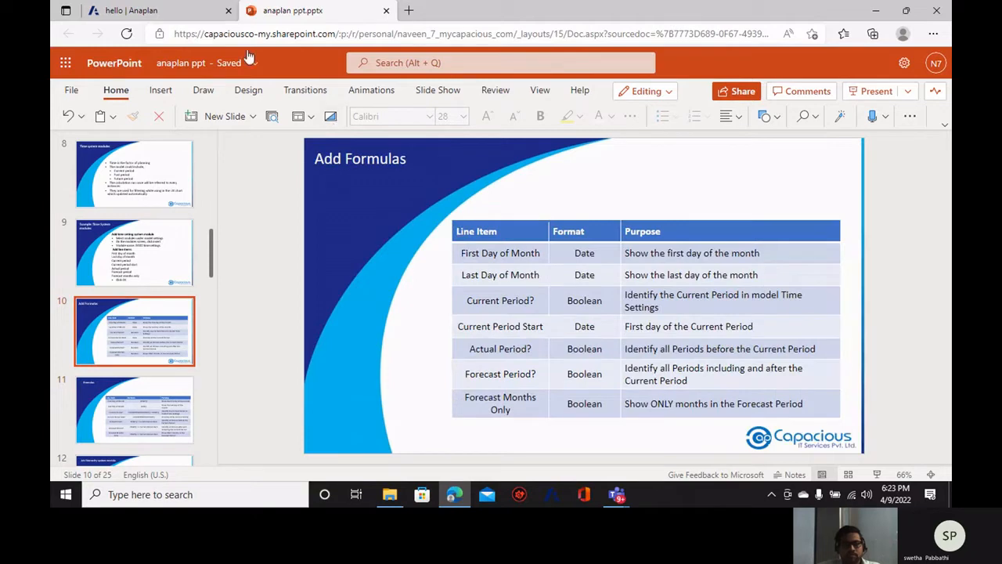
click(184, 11)
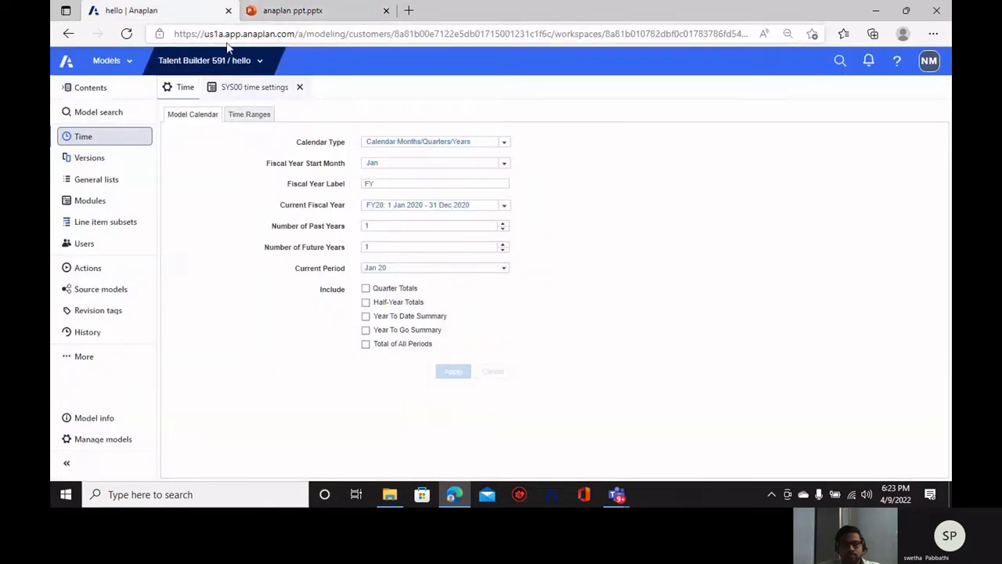
Return to the SYS00 time settings module and enter the formula START() for First day of month.
click(273, 91)
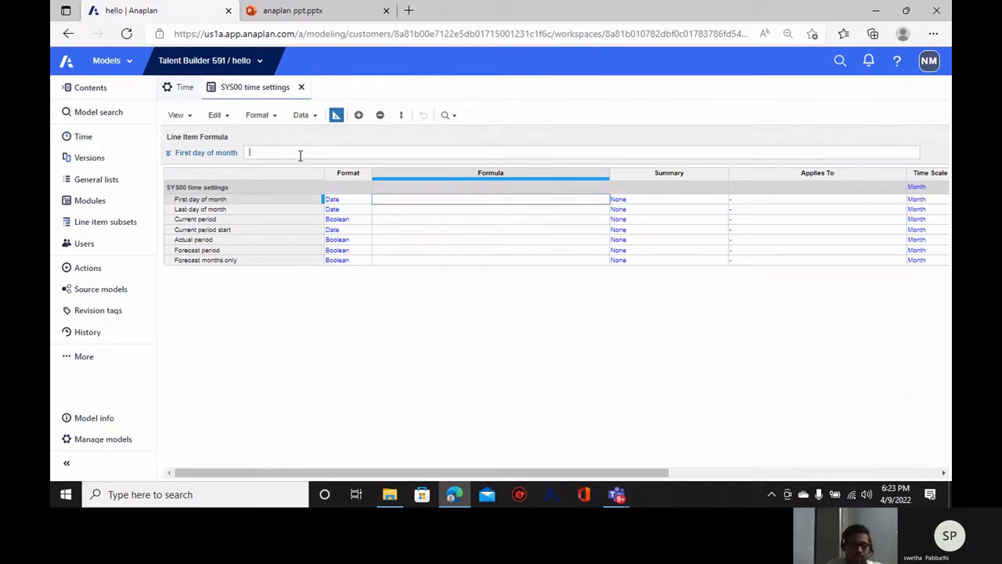
text(start)
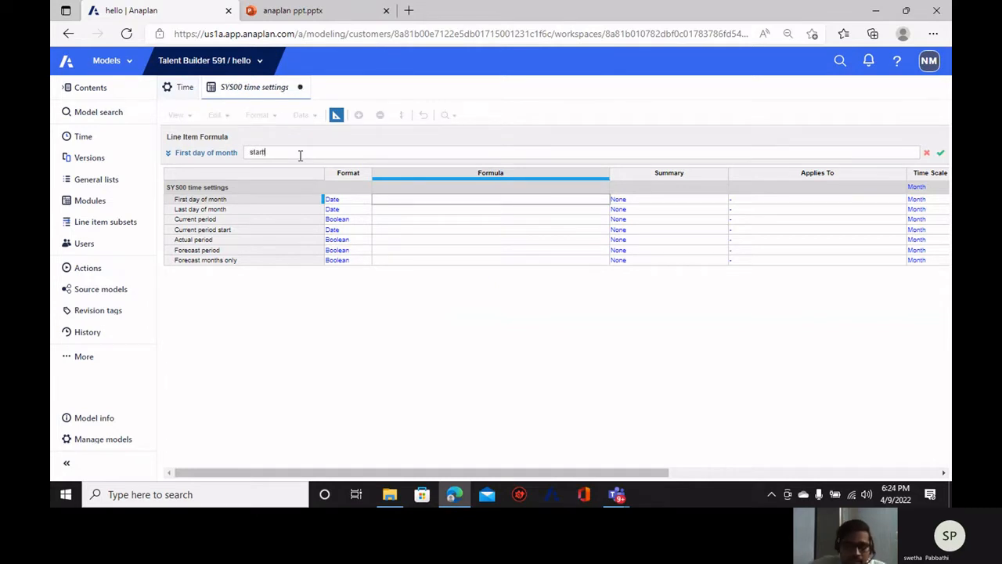
text(())
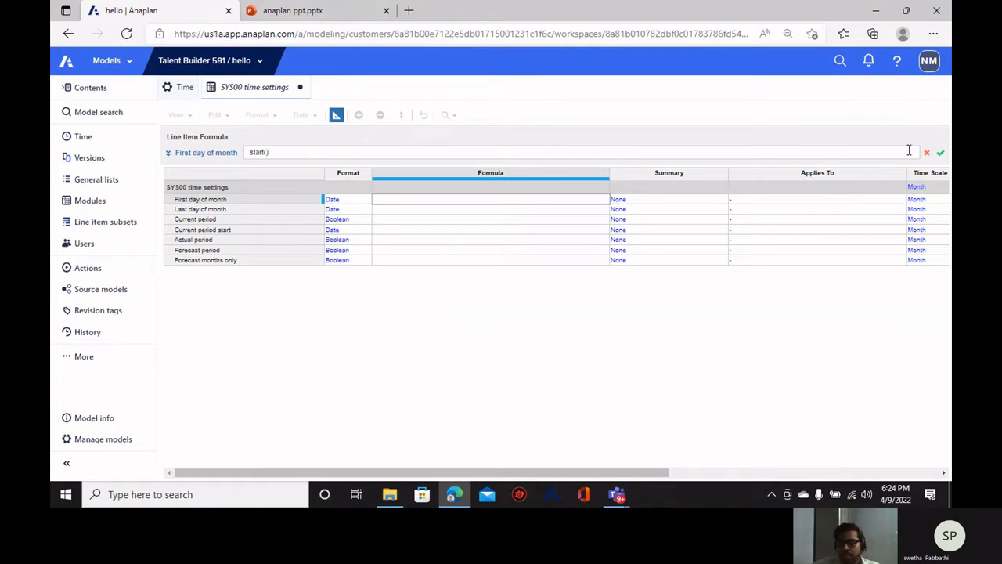
click(941, 154)
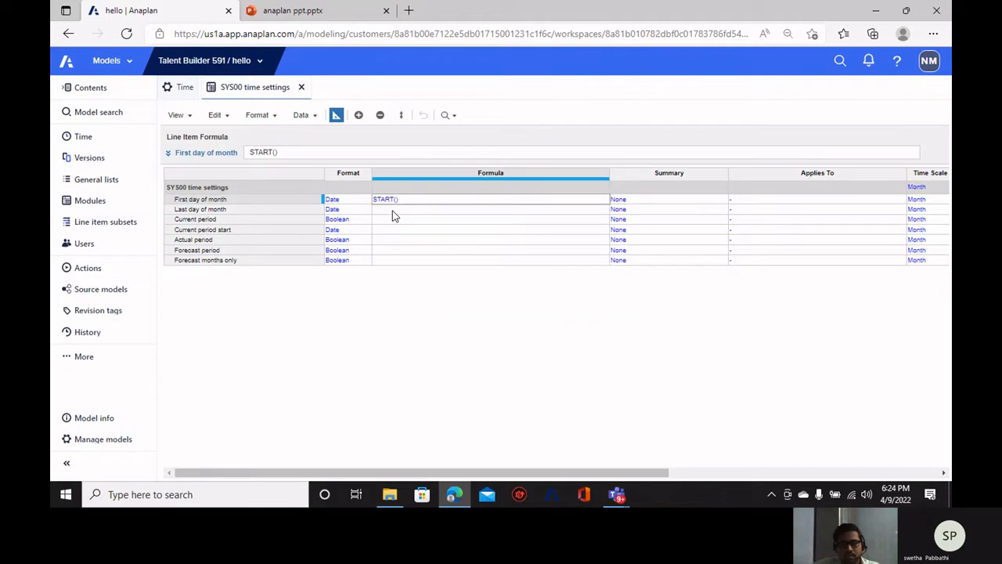
Enter the formula END() for the Last day of month line item.
click(392, 209)
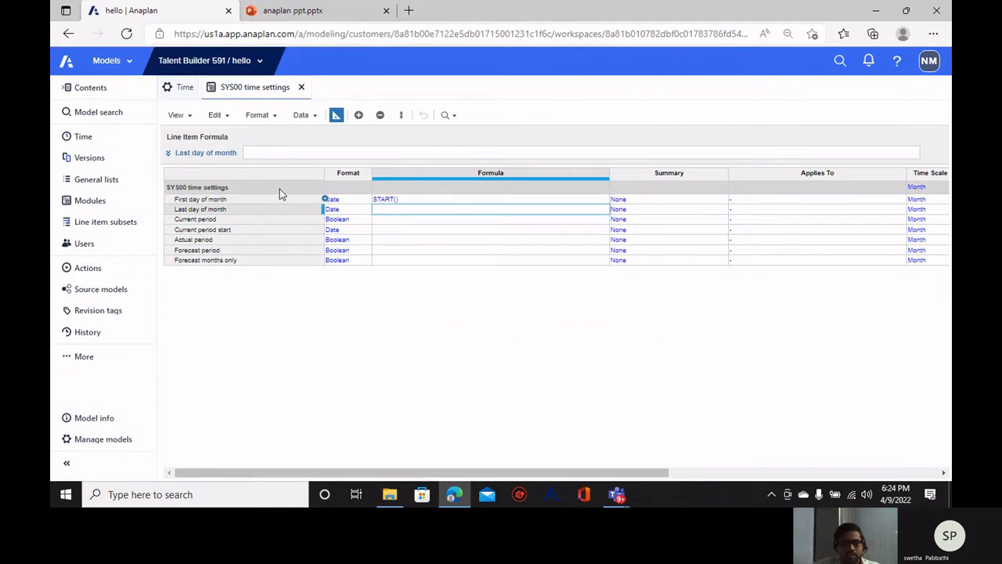
click(268, 153)
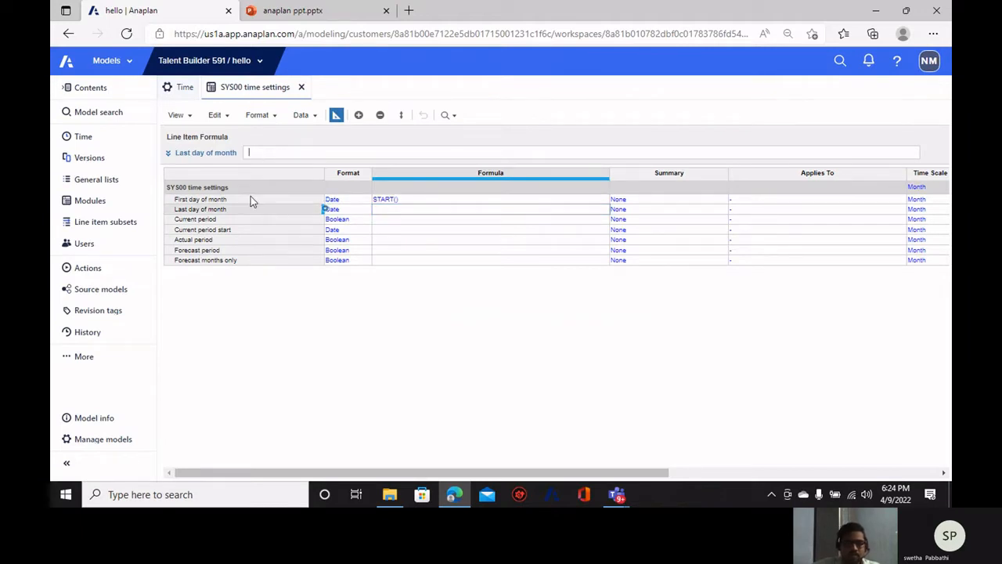
text(end()
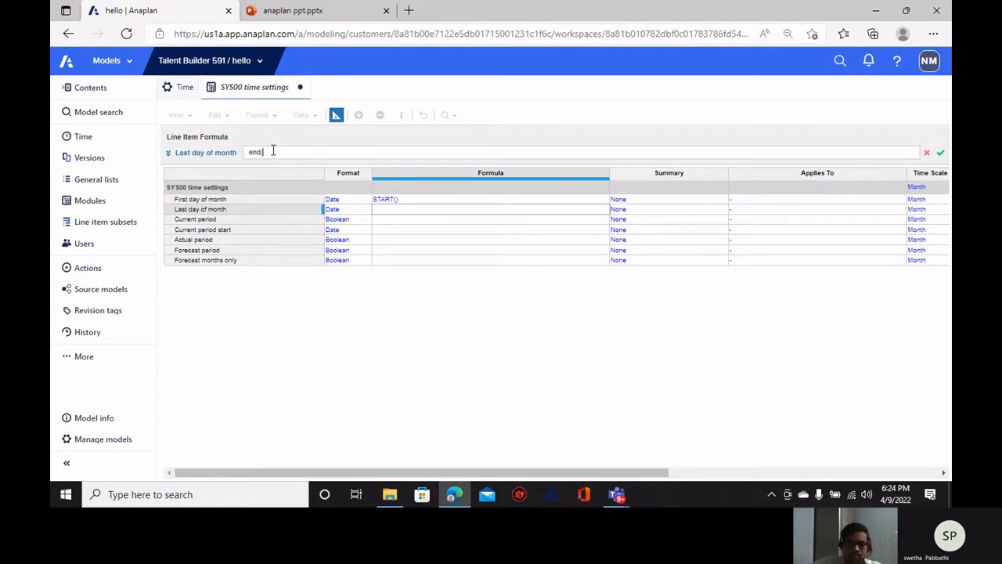
text())
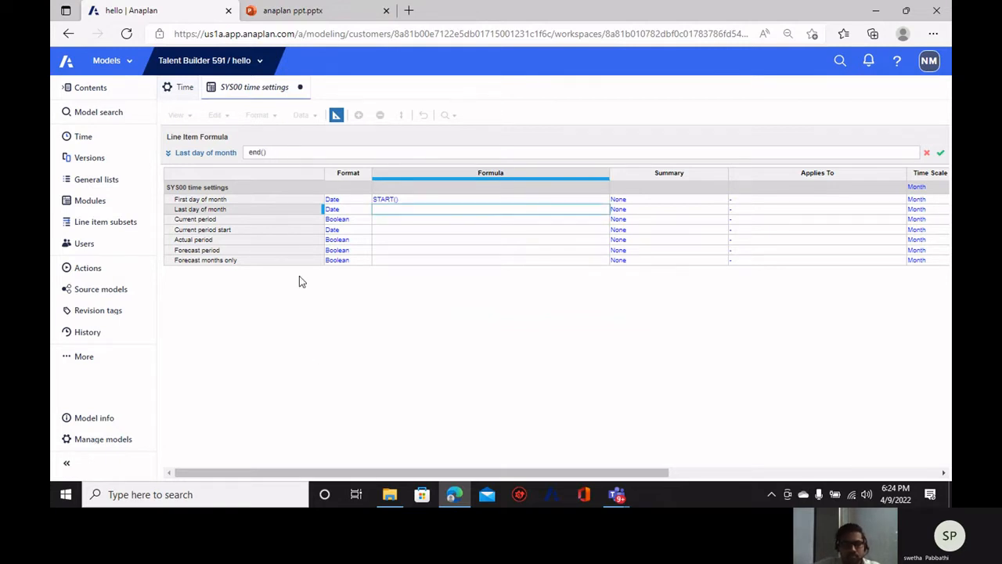
click(940, 153)
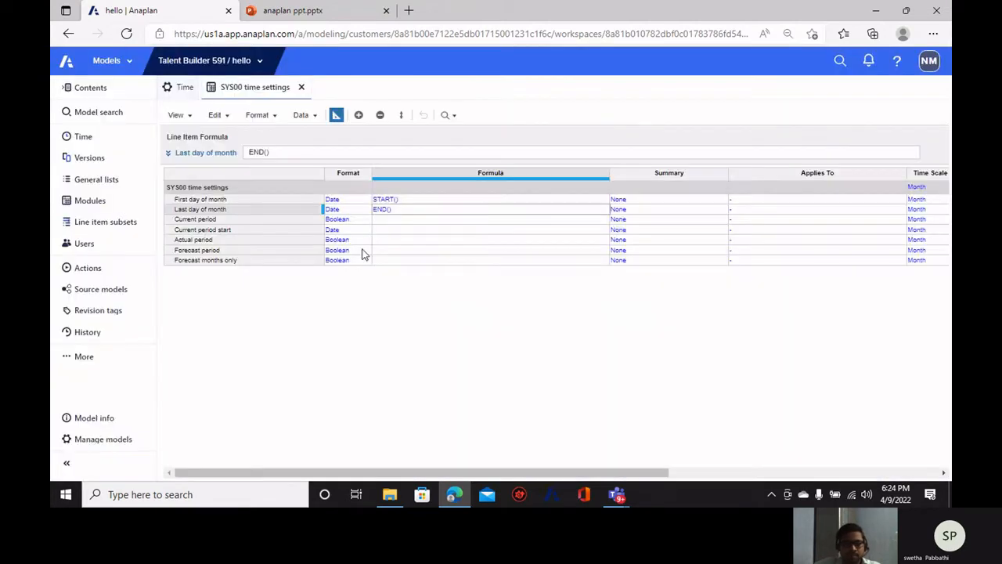
Enter the formula CURRENTPERIODSTART() = START() for the Current period line item.
click(386, 220)
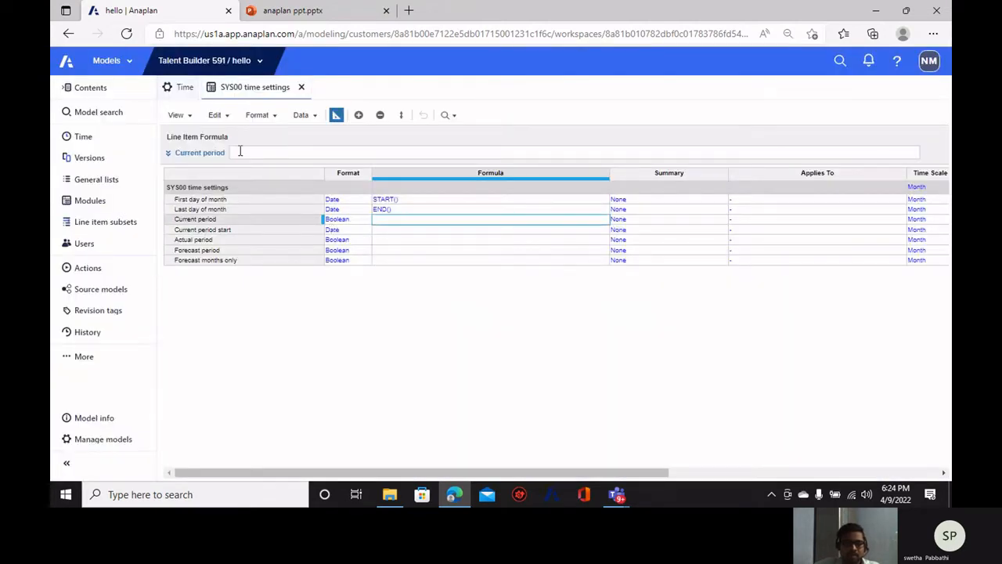
click(239, 151)
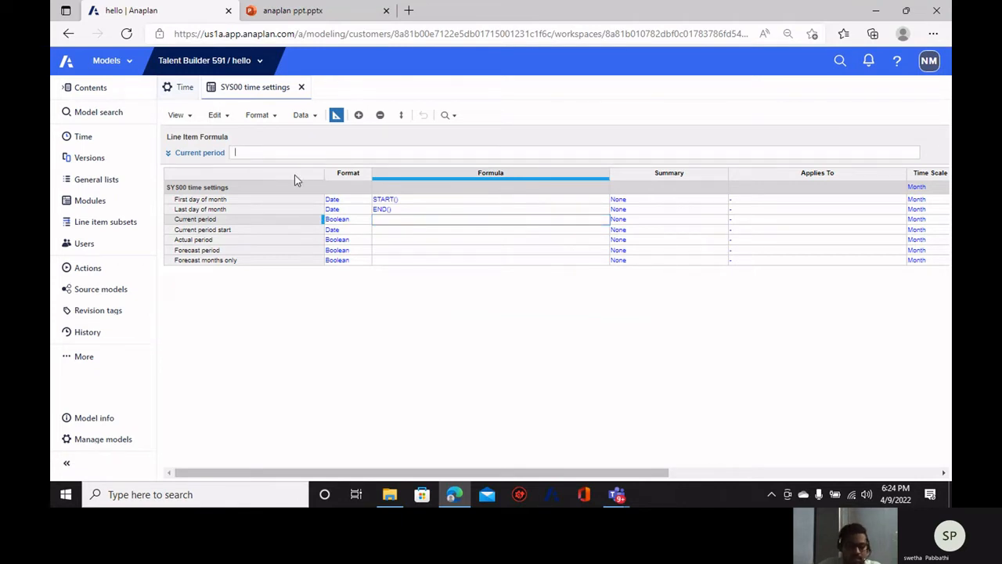
text(curent)
key(BackSpace)
key(BackSpace)
key(BackSpace)
key(BackSpace)
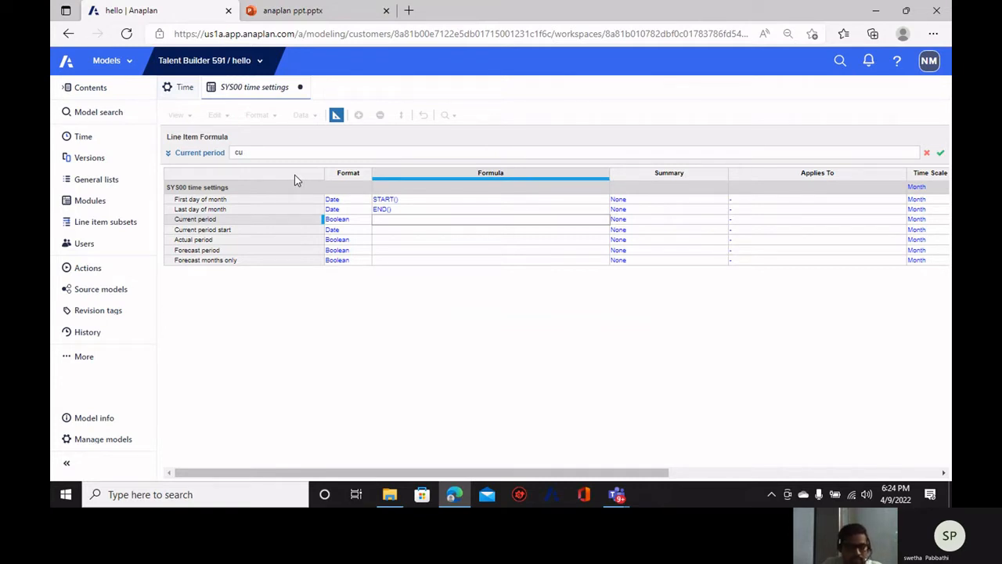
text(rrentperiod)
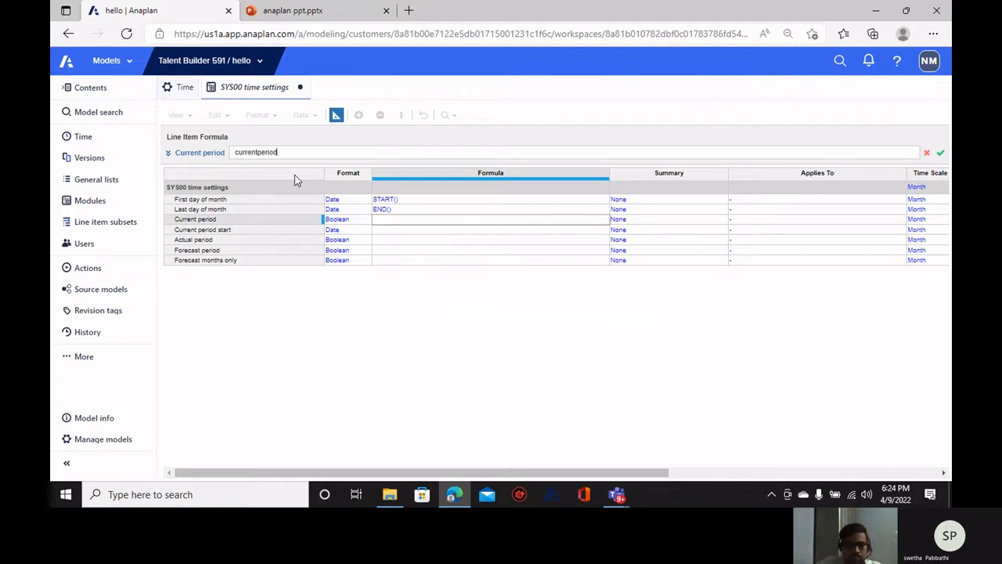
text(start()=)
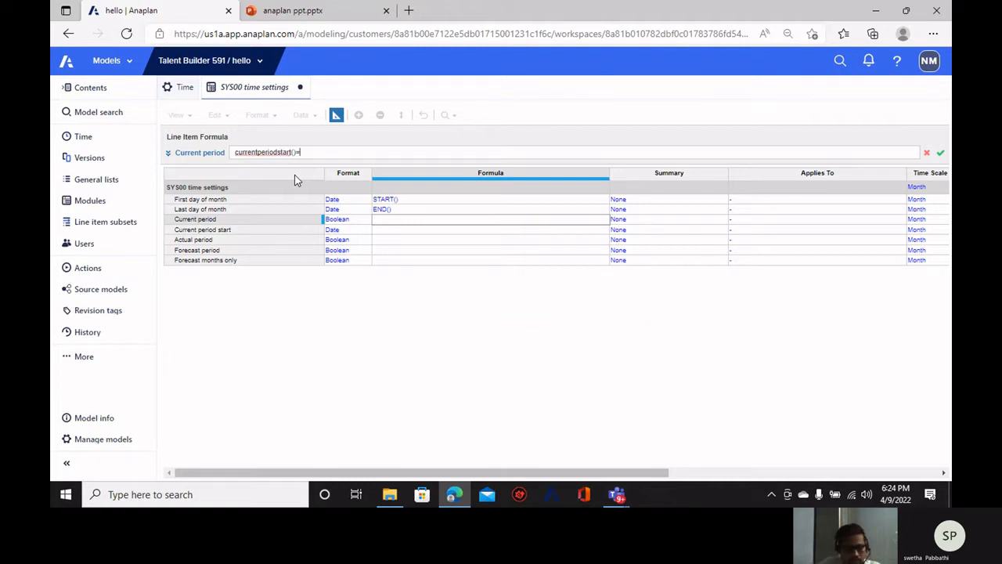
text(start)
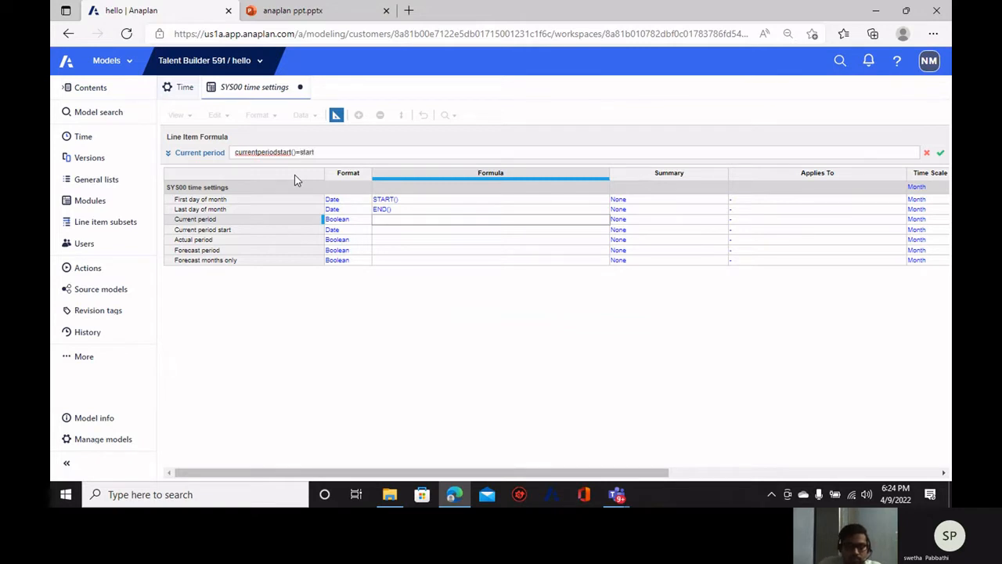
text(()
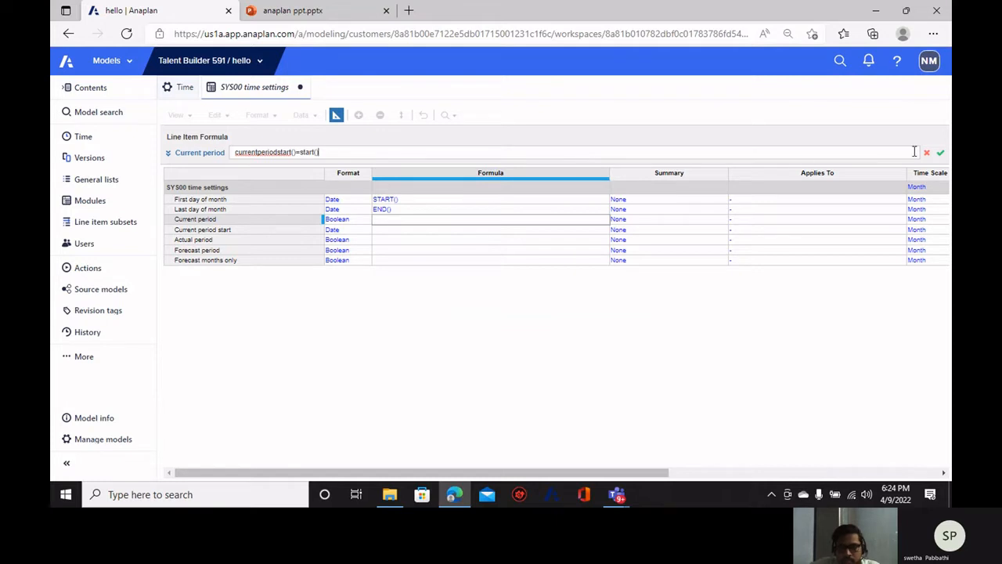
click(939, 153)
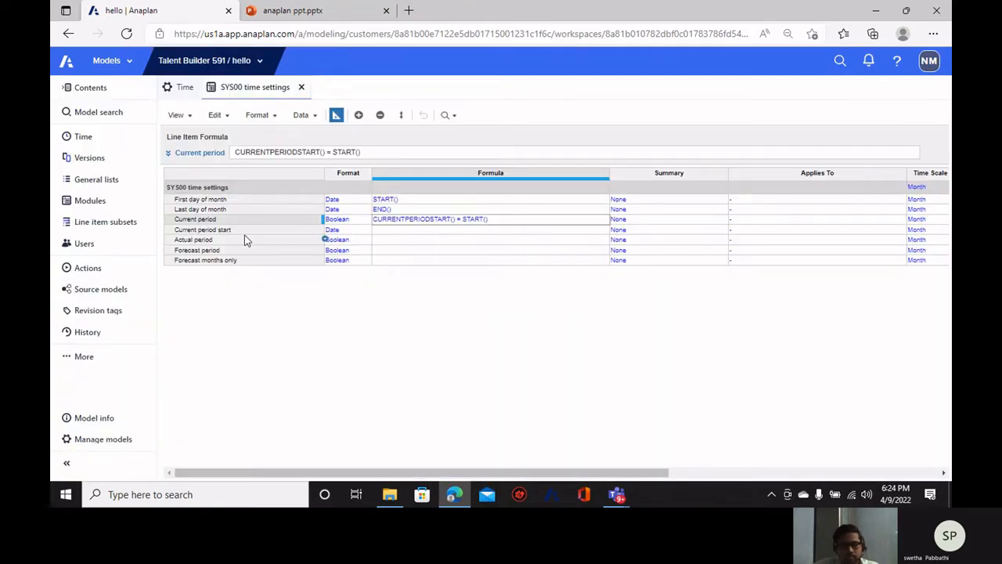
Enter the formula CURRENTPERIODSTART() for the Current period start line item.
click(235, 230)
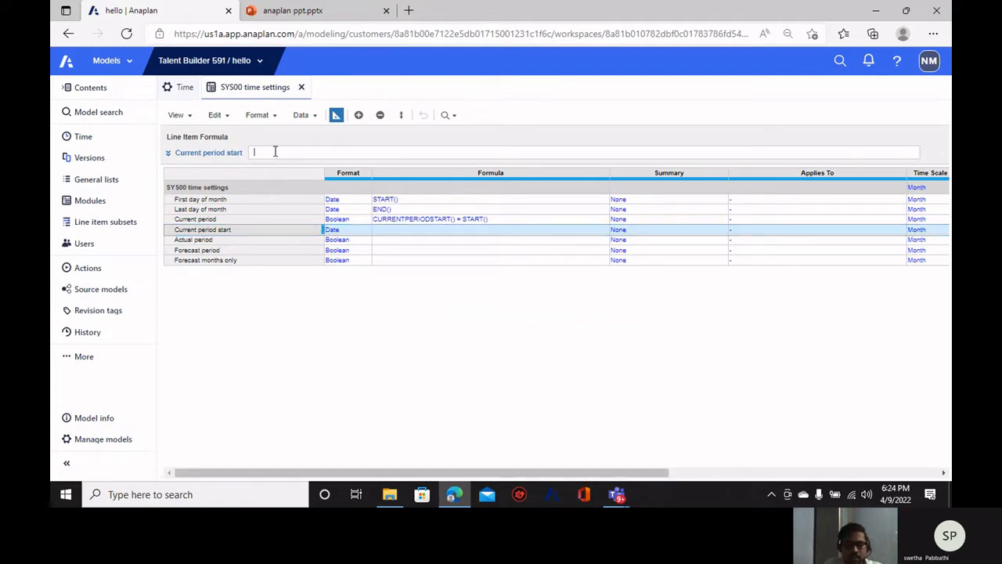
text(cu)
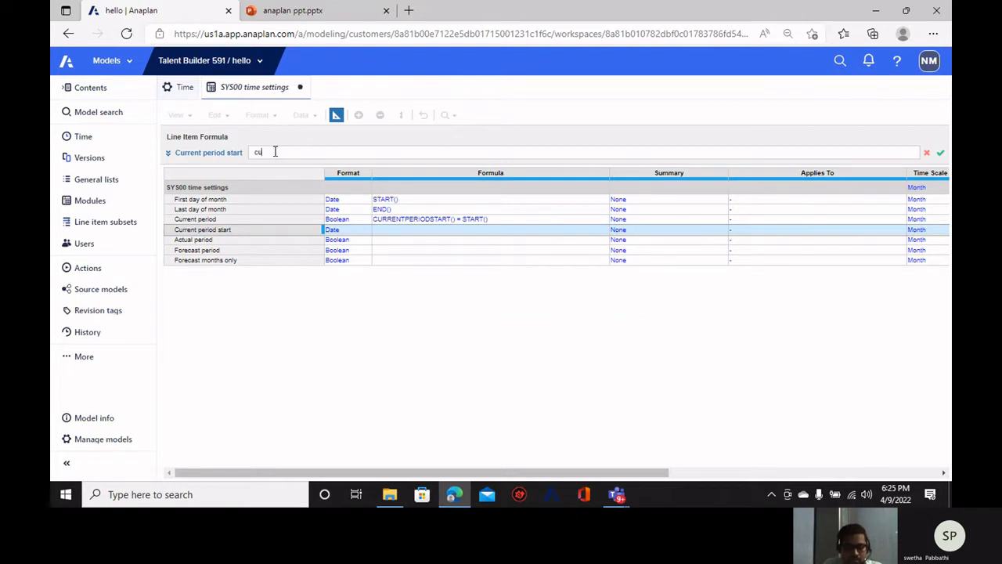
text(rrentperiod)
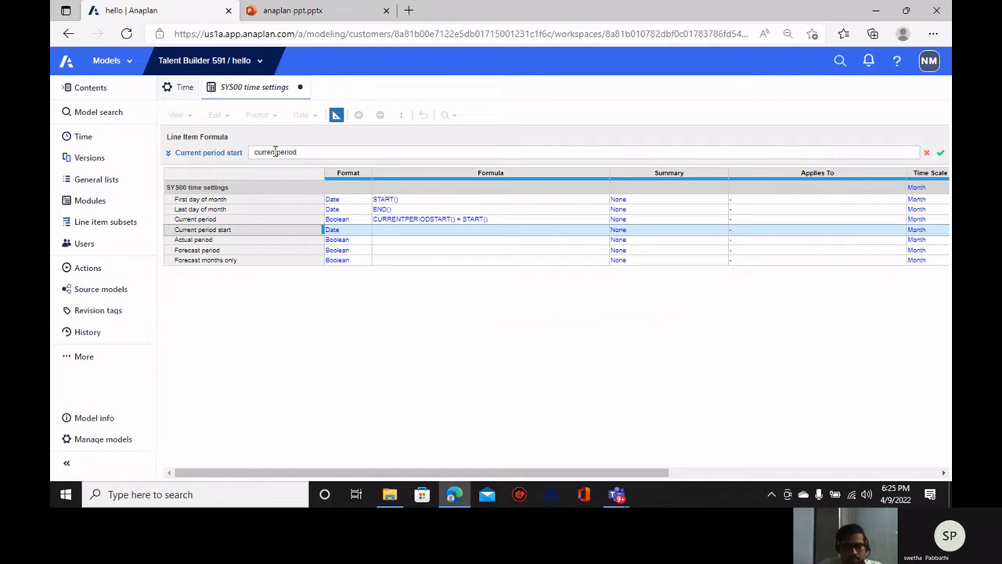
text(start())
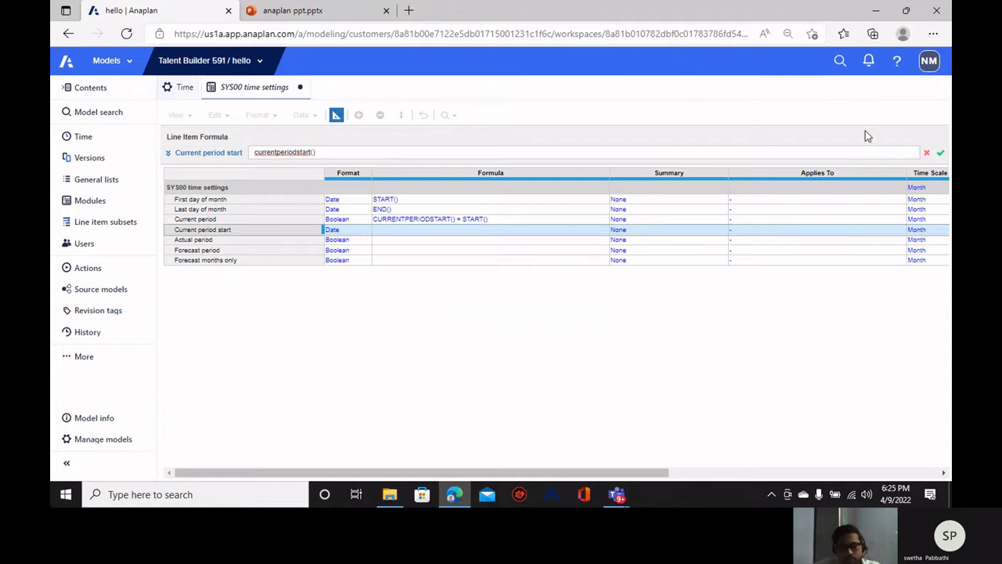
click(942, 155)
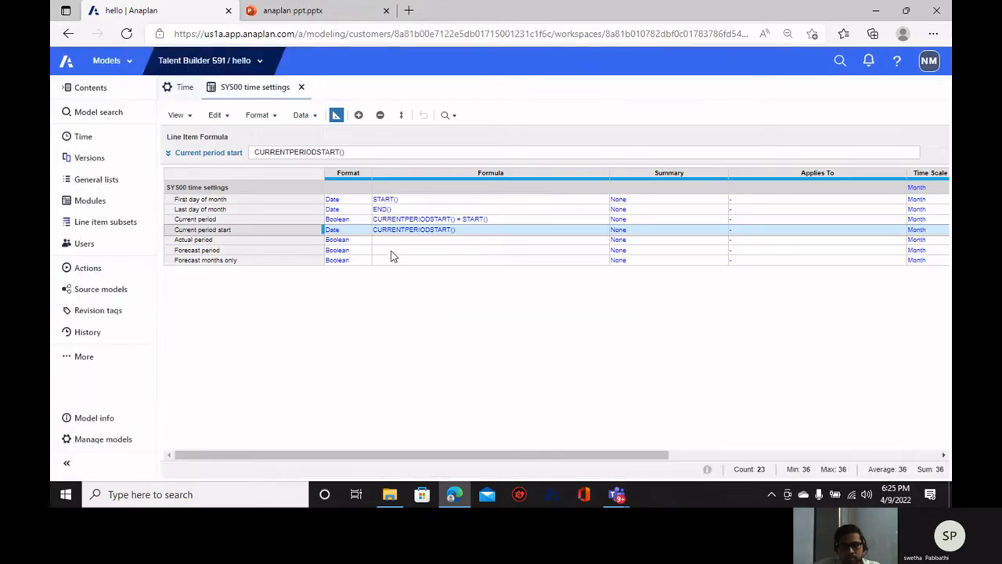
Try to enter the formula startdate() < currentperiodstart() for the Actual period line item.
click(384, 241)
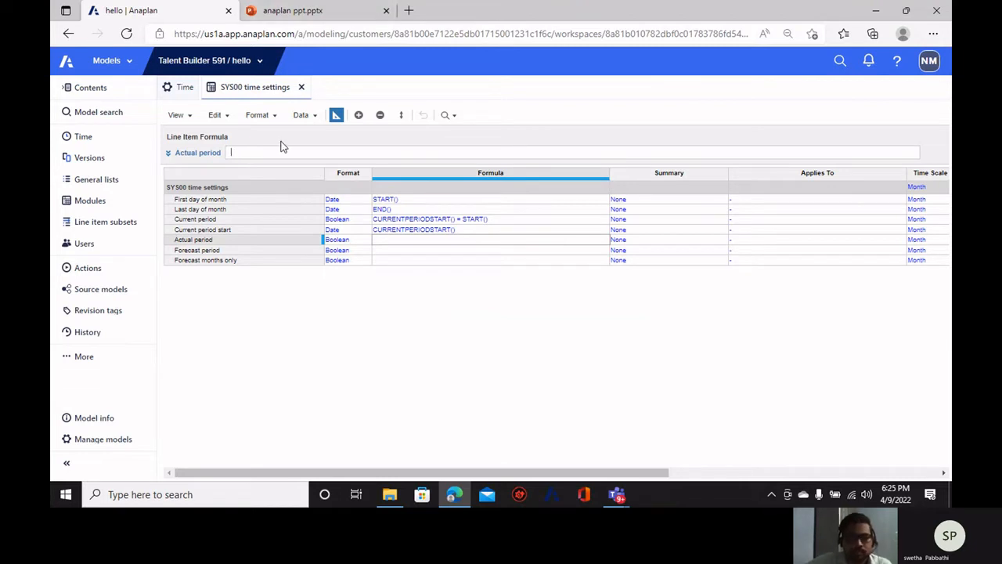
click(235, 153)
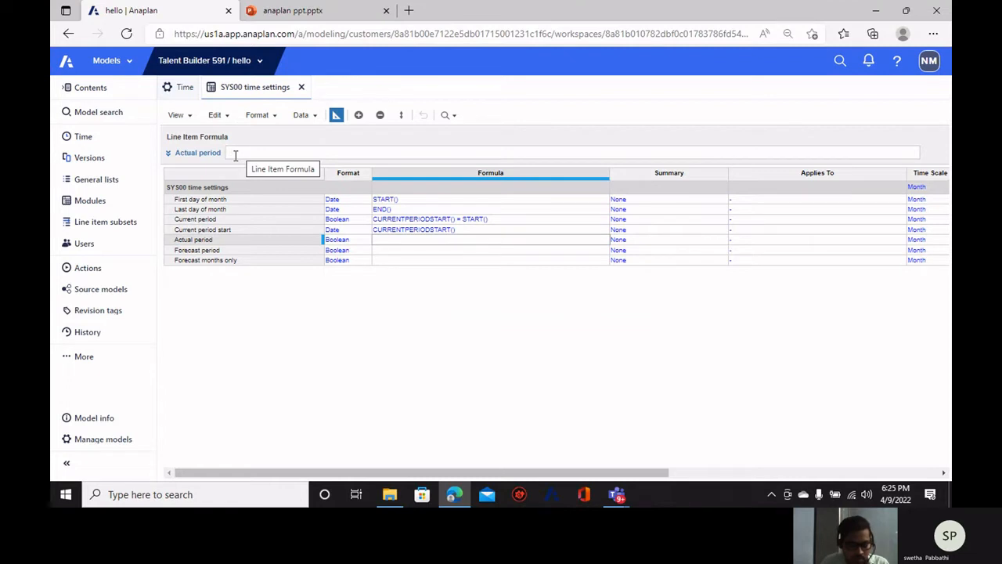
text(start)
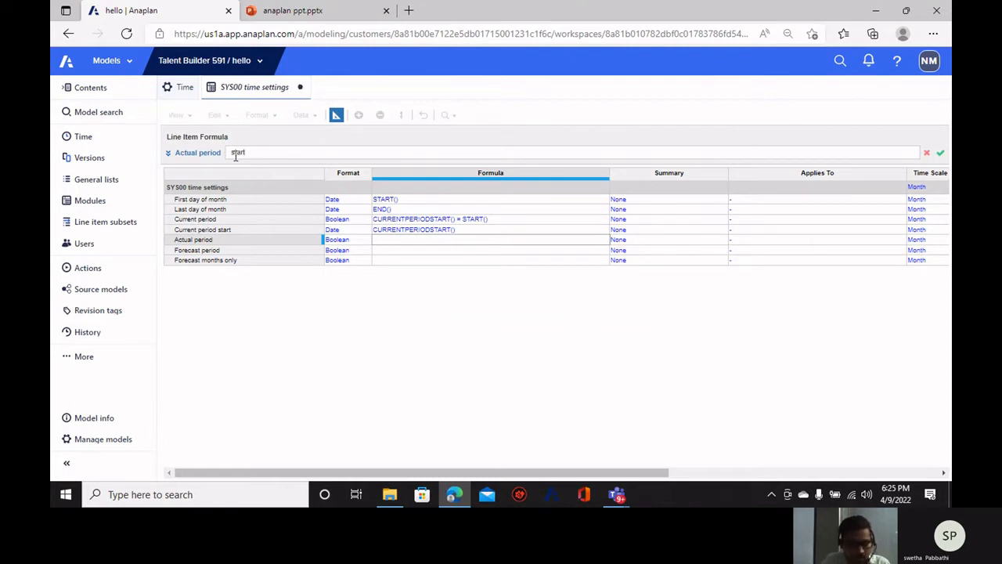
text(date)
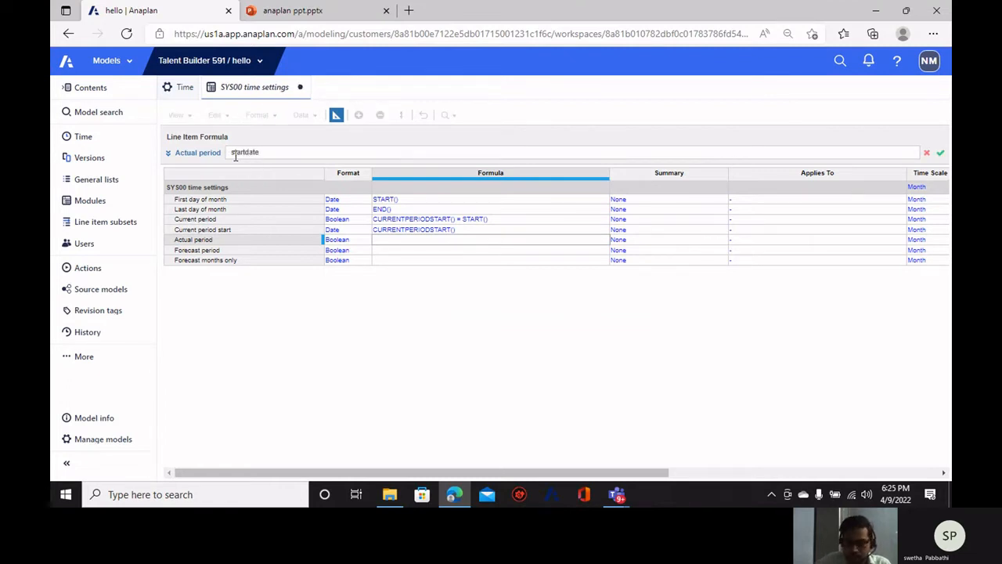
text(())
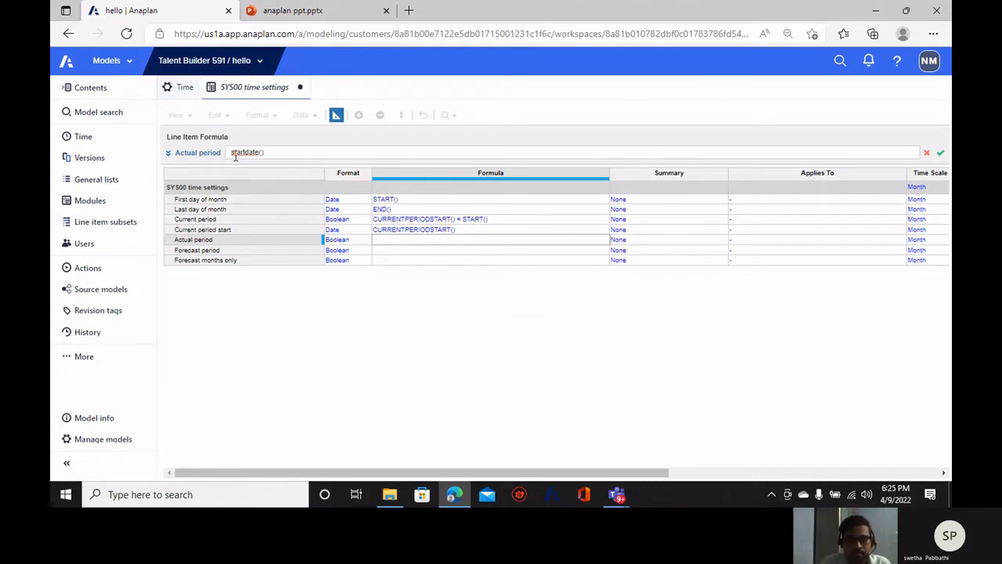
text( <)
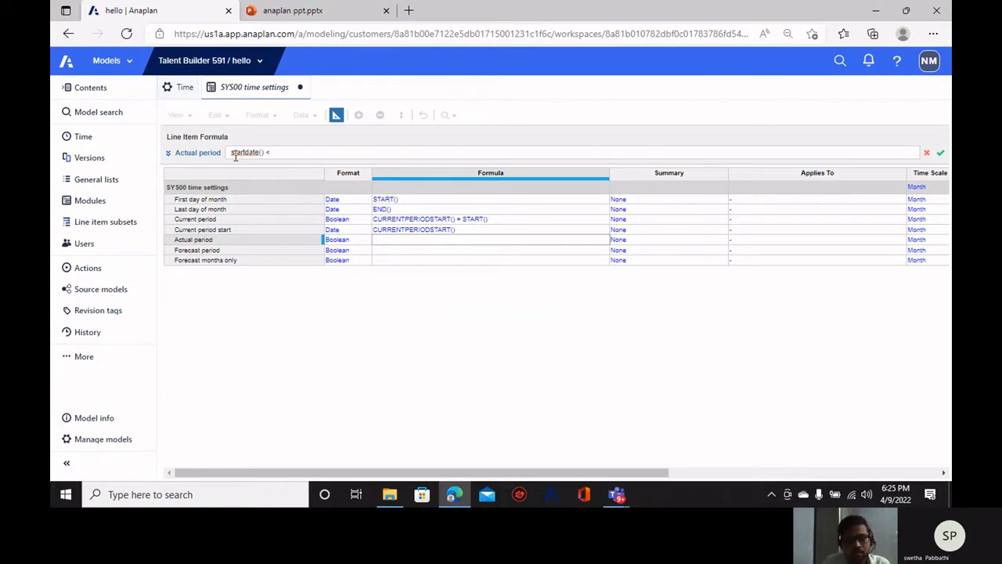
text( current)
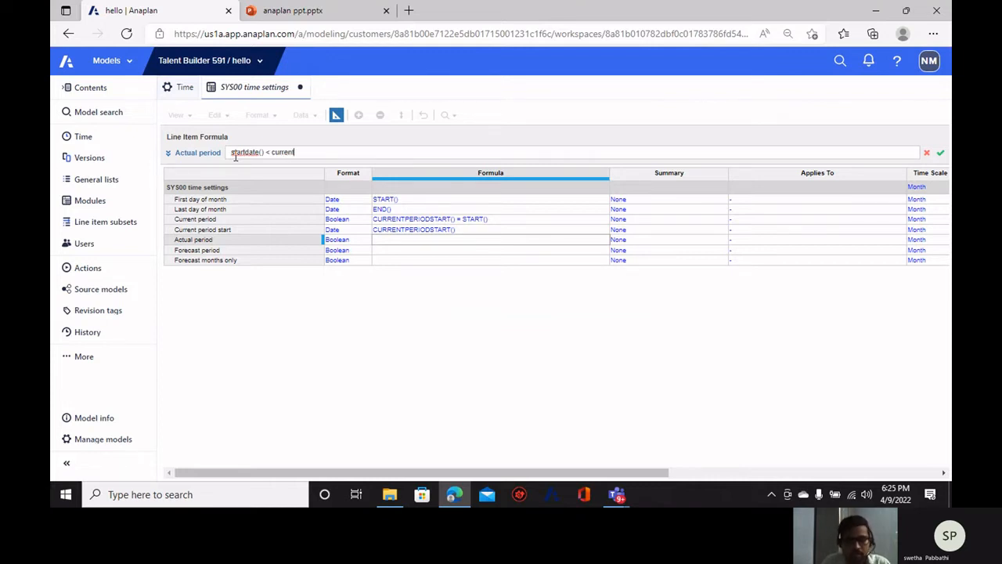
text(perio)
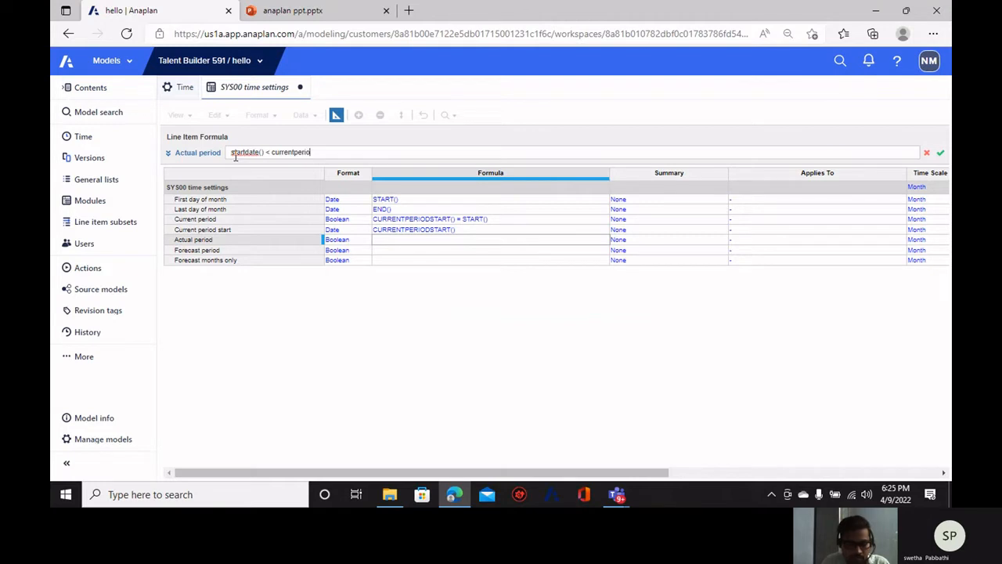
text(d()
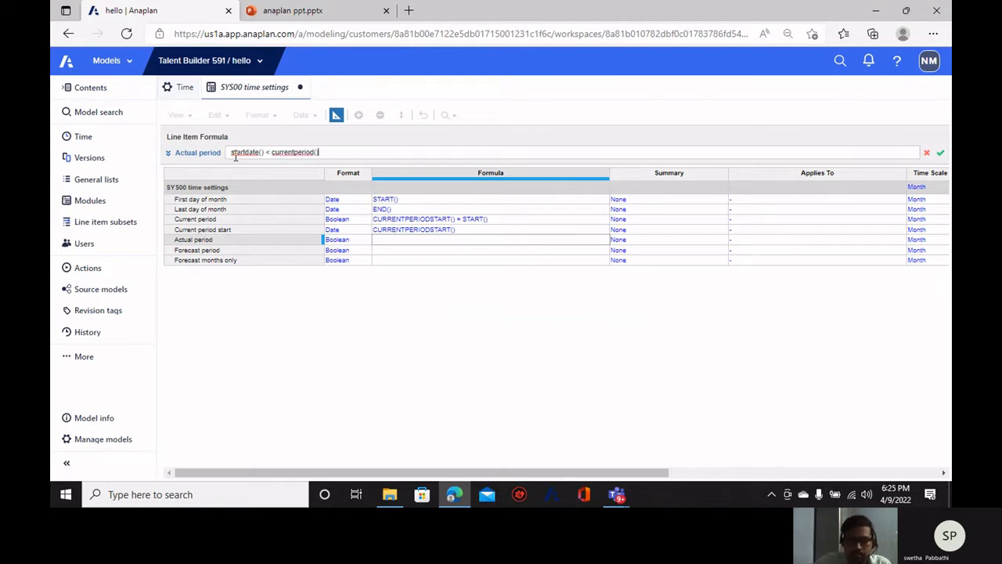
key(BackSpace)
text(start)
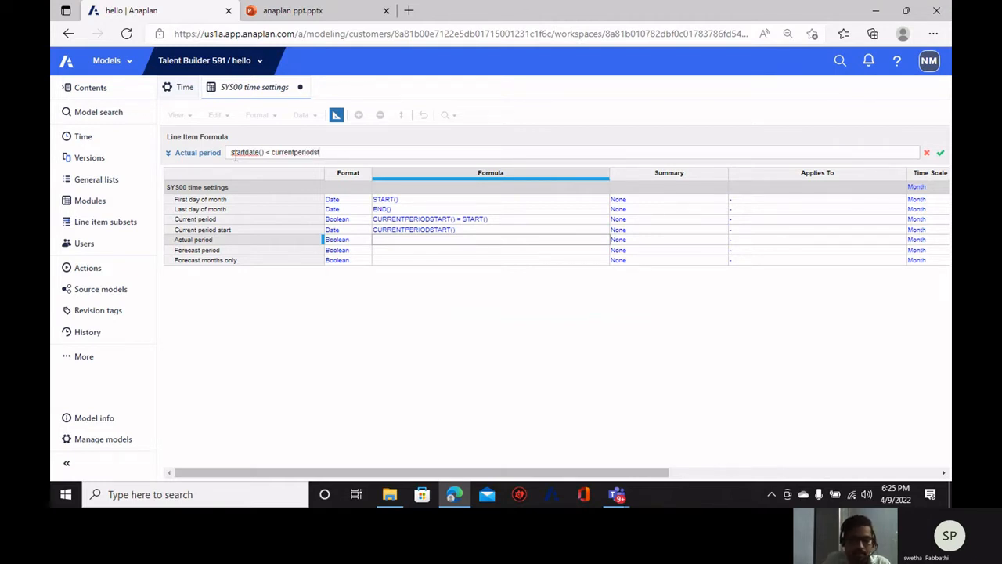
text(())
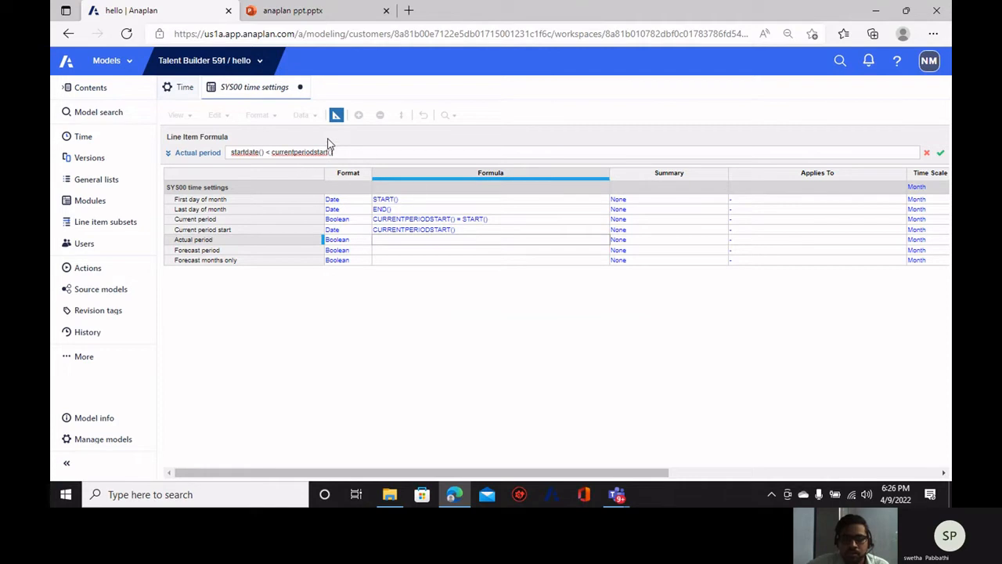
click(941, 153)
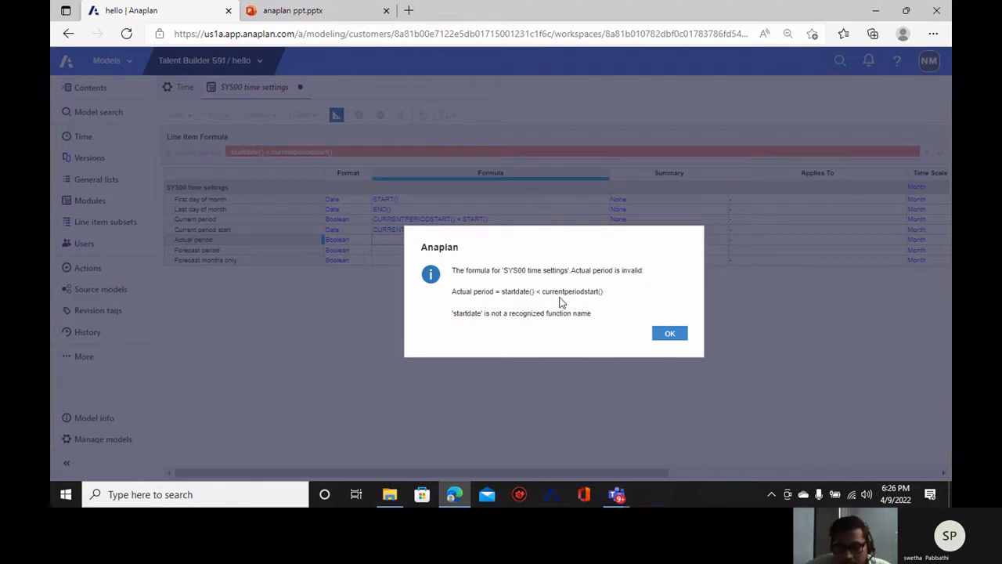
click(669, 335)
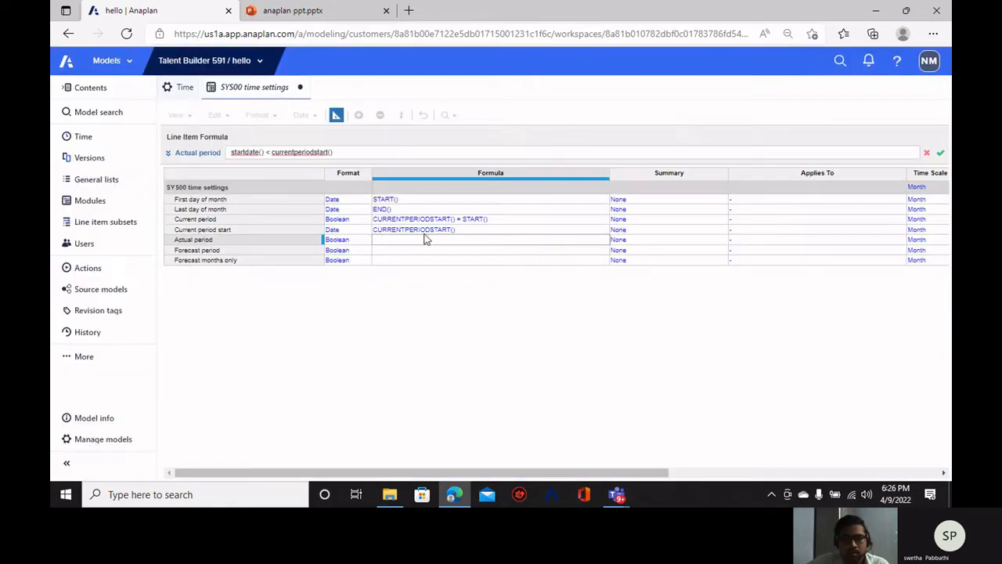
Correct the function name in the Actual period formula so that it reads START() < CURRENTPERIODSTART().
click(259, 153)
key(BackSpace)
key(BackSpace)
key(BackSpace)
key(BackSpace)
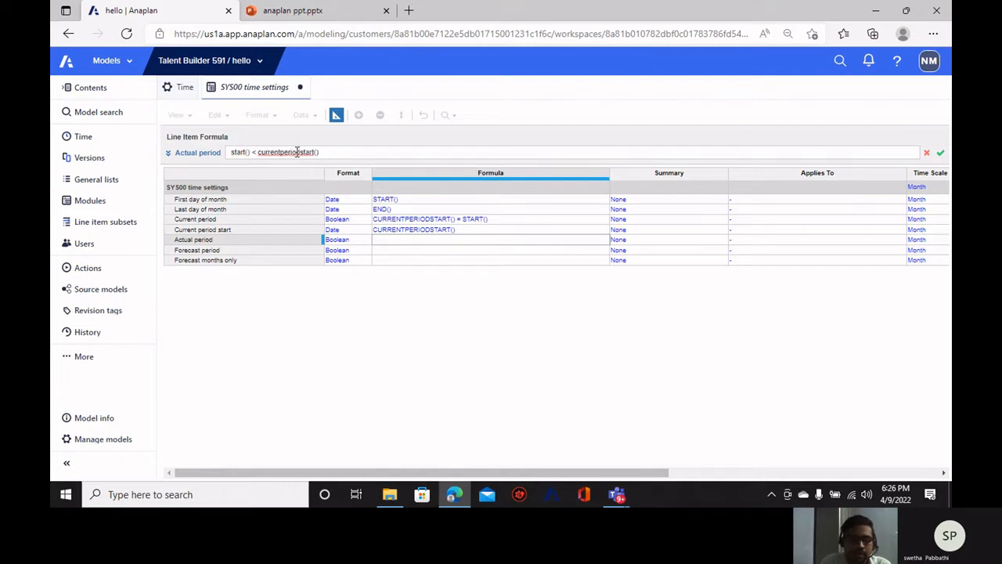
click(938, 155)
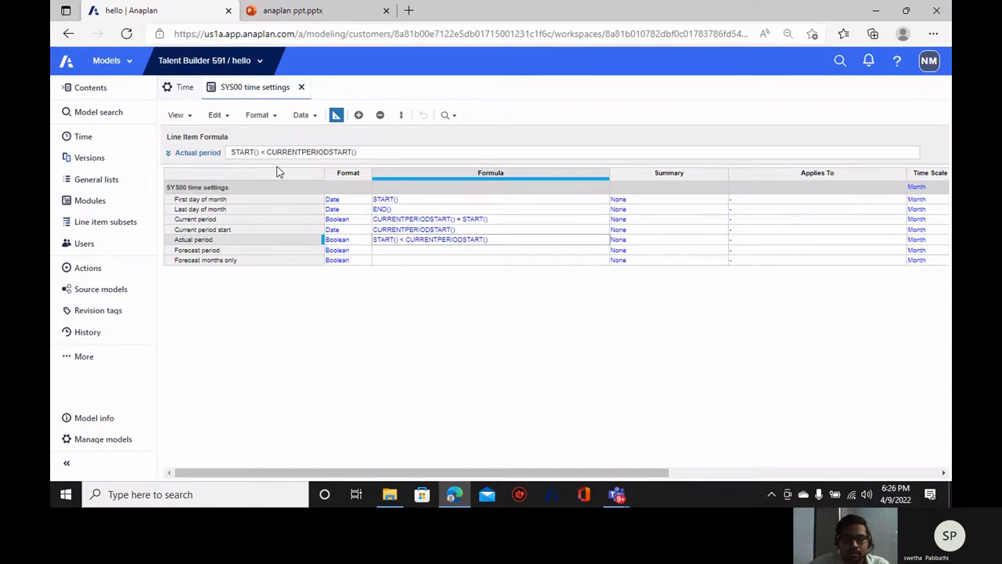
Enter the formula START() >= CURRENTPERIODSTART() for the Forecast period line item.
click(256, 251)
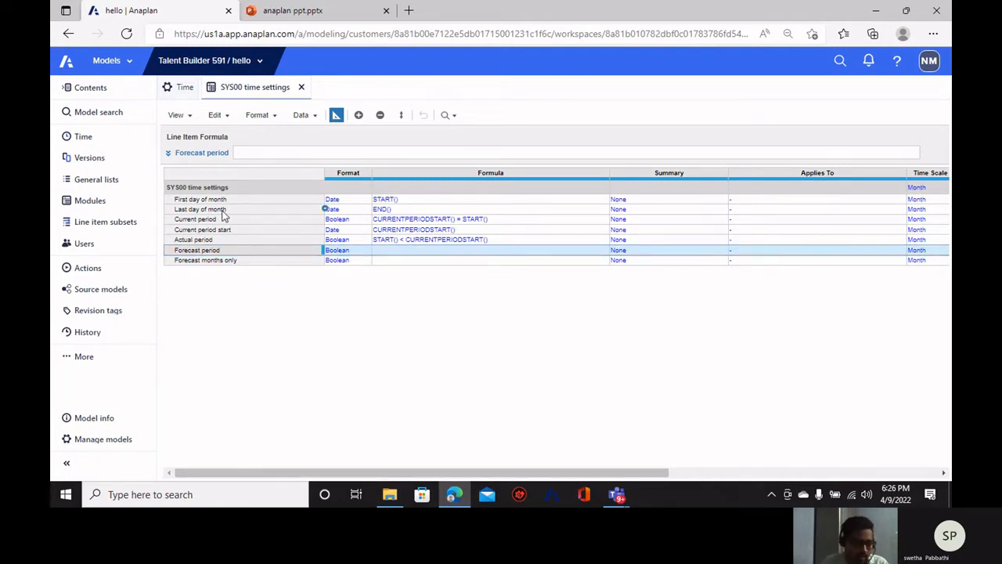
text(start()>=current)
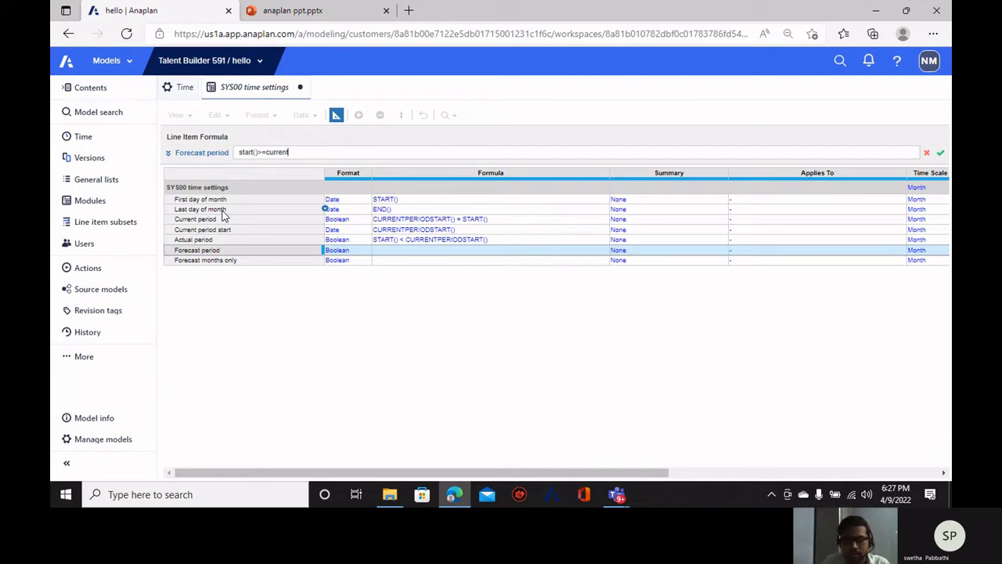
text(periods)
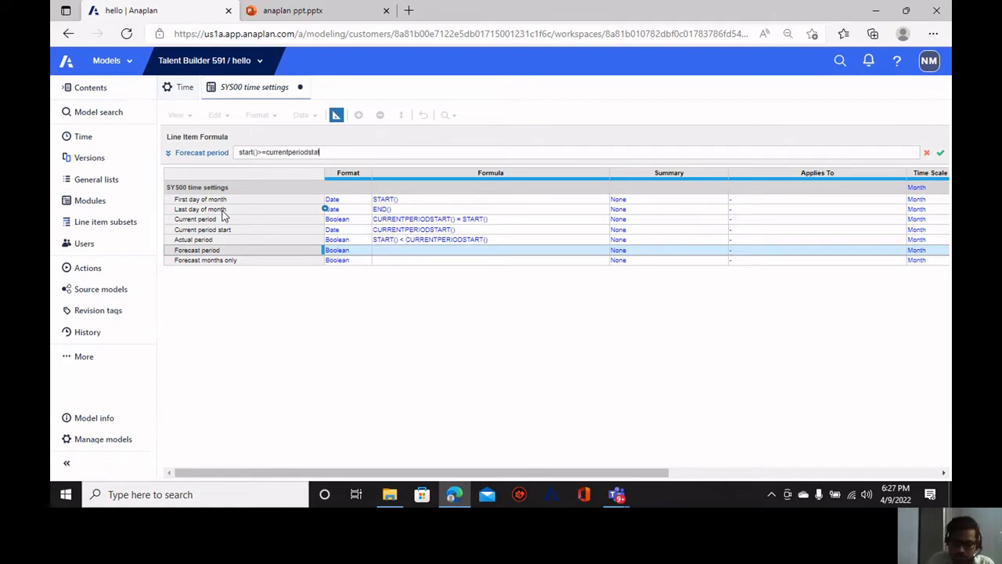
text(tart())
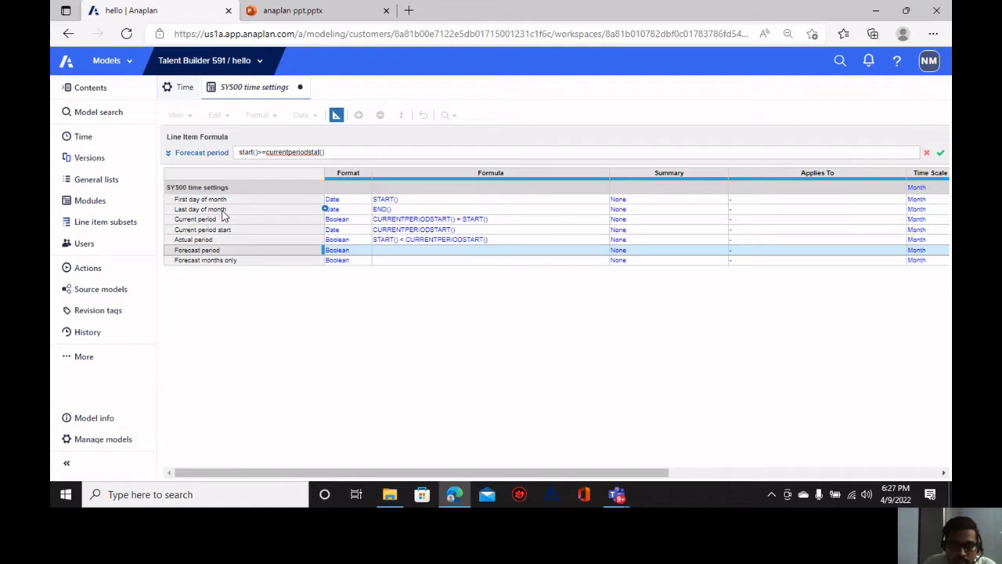
key(BackSpace)
key(BackSpace)
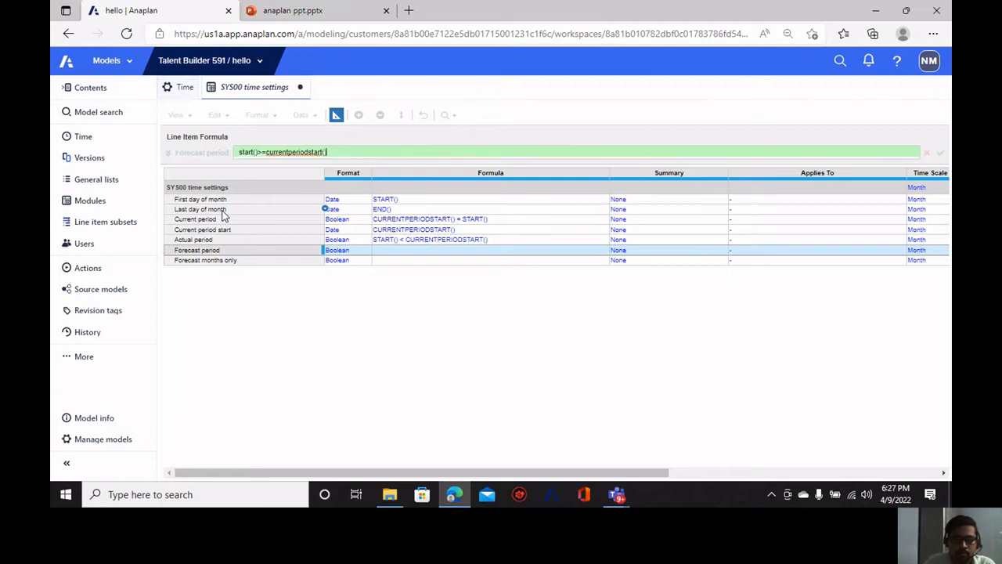
key(Return)
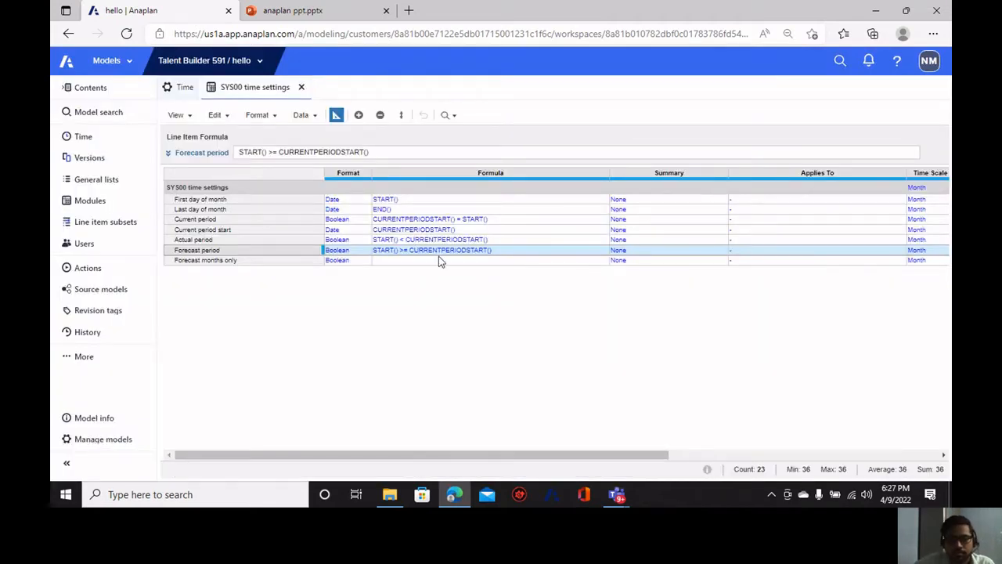
Copy the Forecast period formula START() >= CURRENTPERIODSTART() to the Forecast months only line item.
click(407, 262)
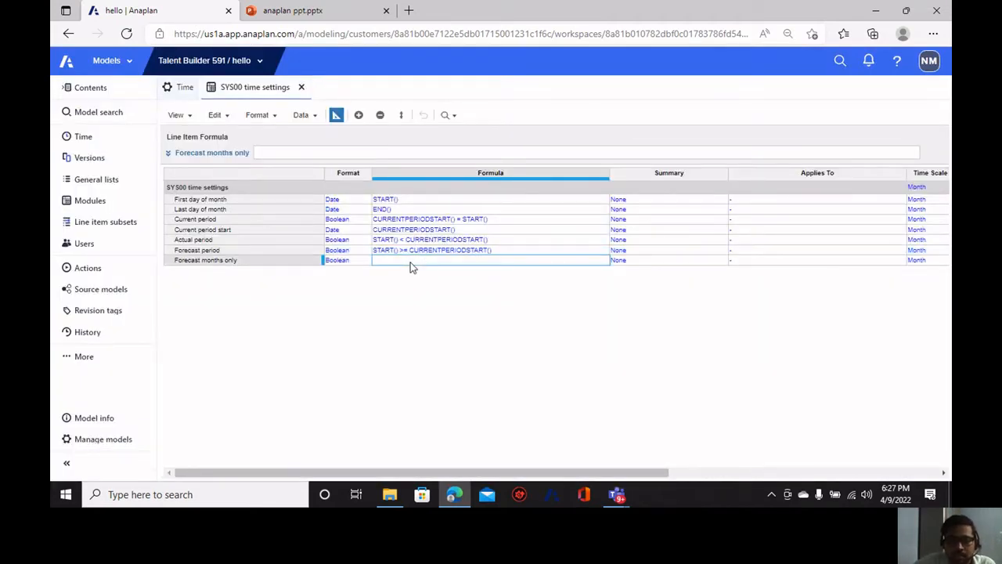
click(427, 251)
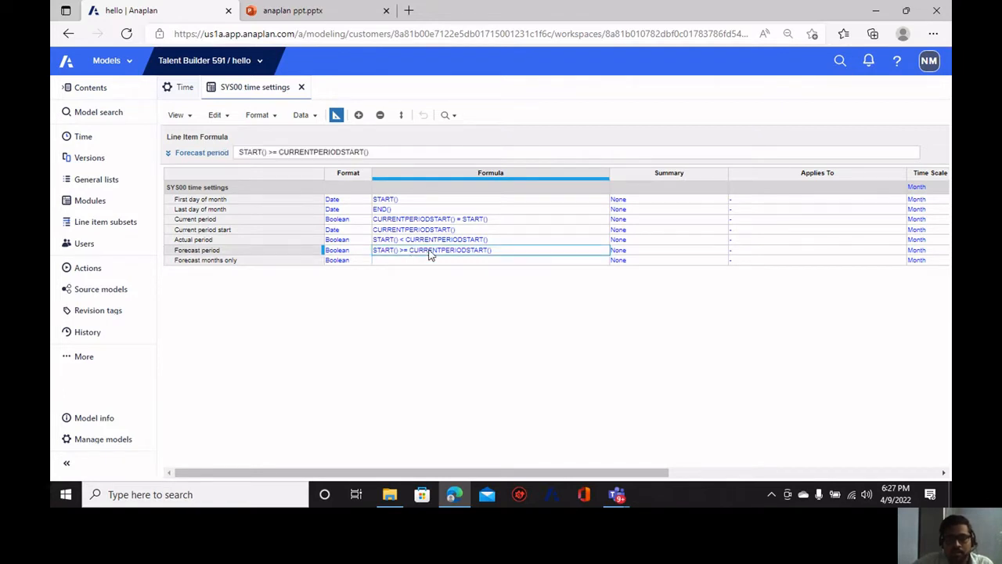
key(ctrl+c)
click(448, 262)
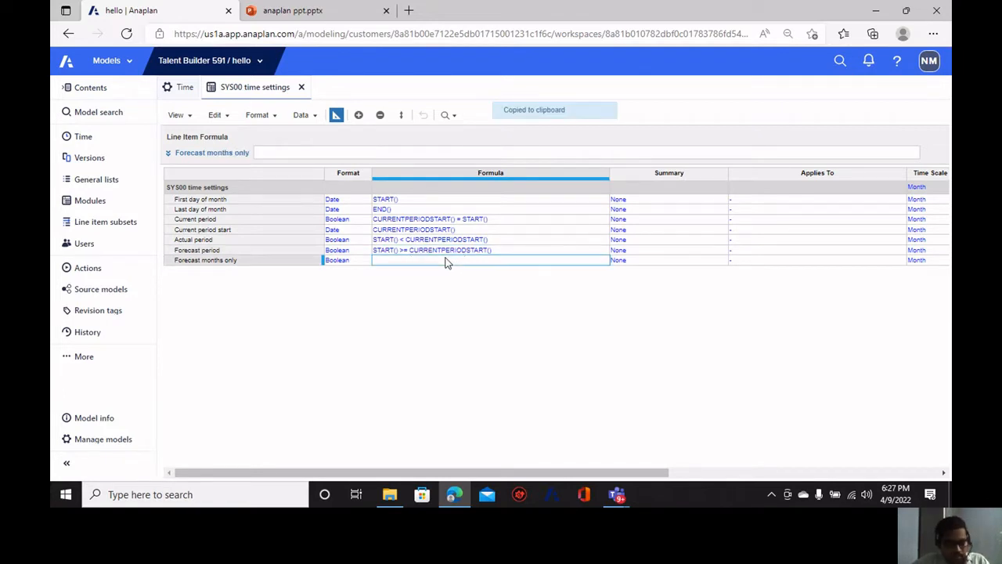
key(ctrl+v)
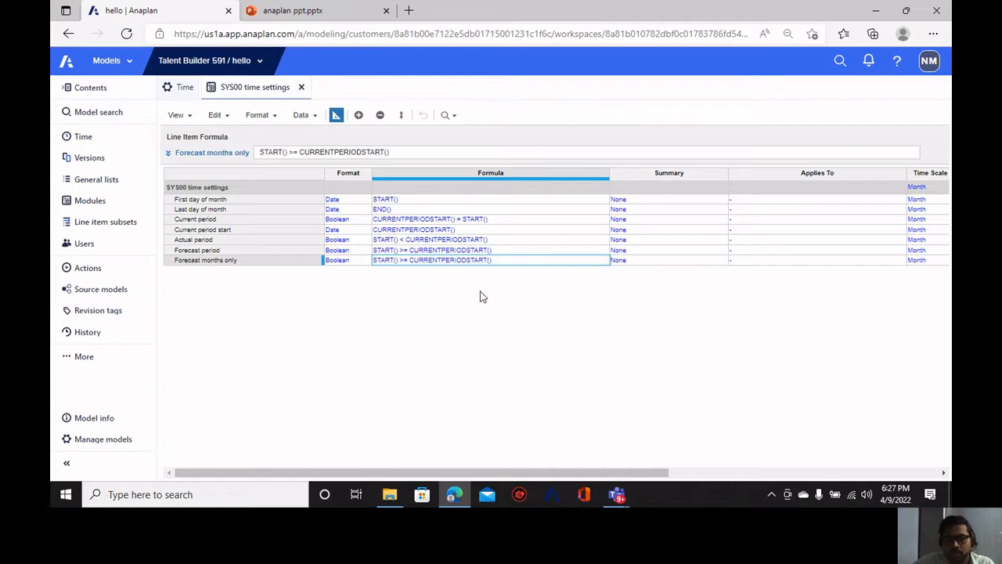
Leave the blueprint view of the module and check the Jan 19 values of First day of month and Last day of month.
click(334, 115)
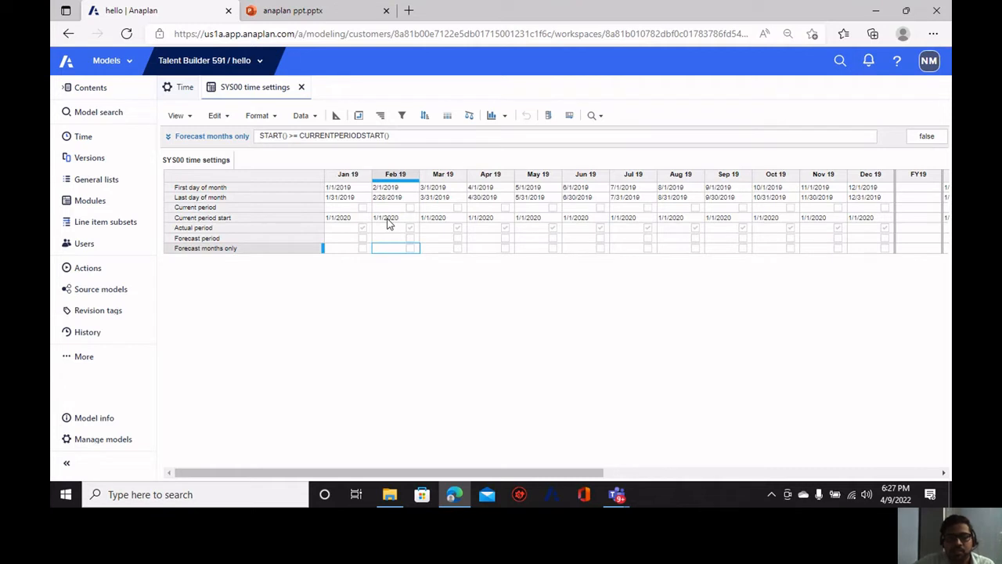
click(340, 189)
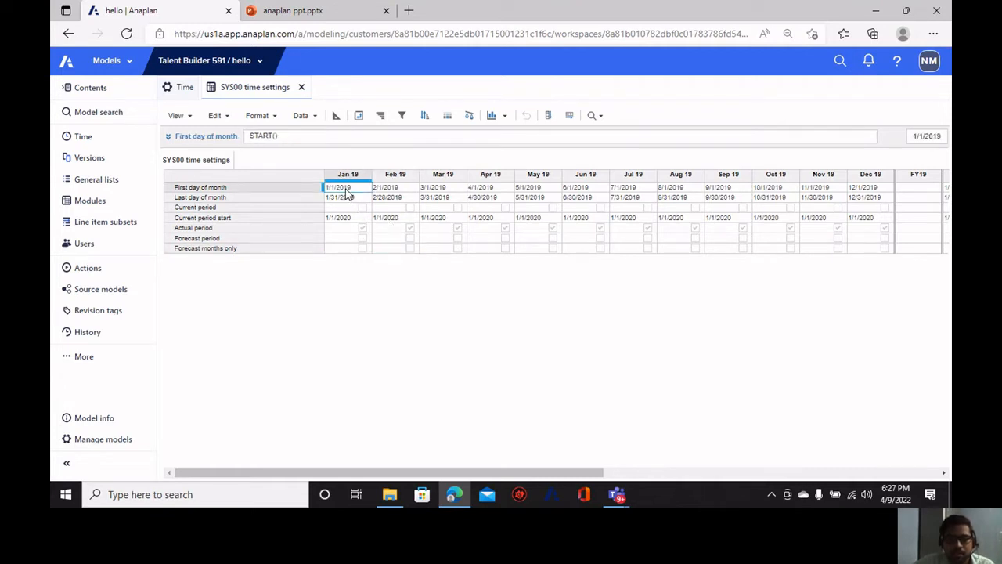
click(352, 200)
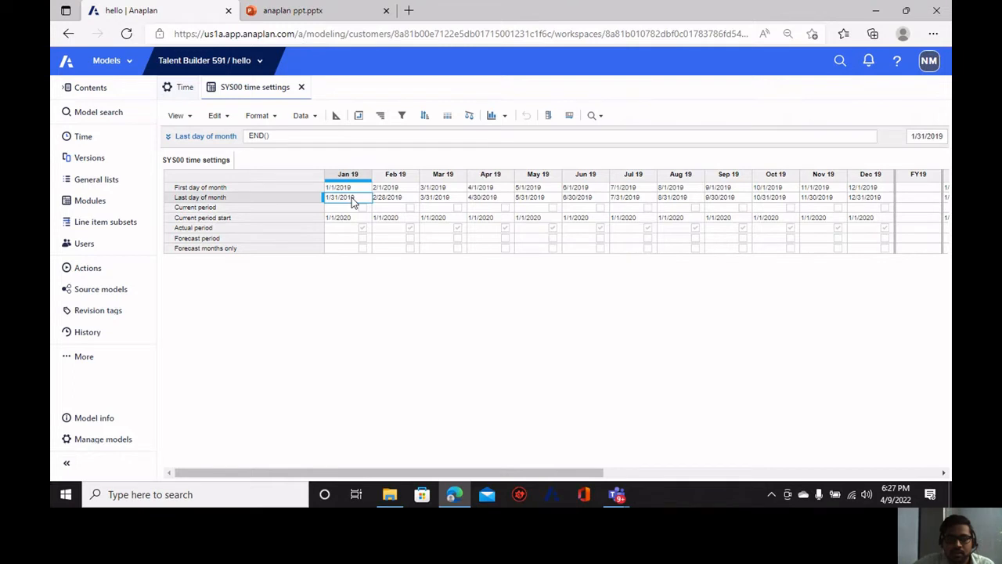
key(Up)
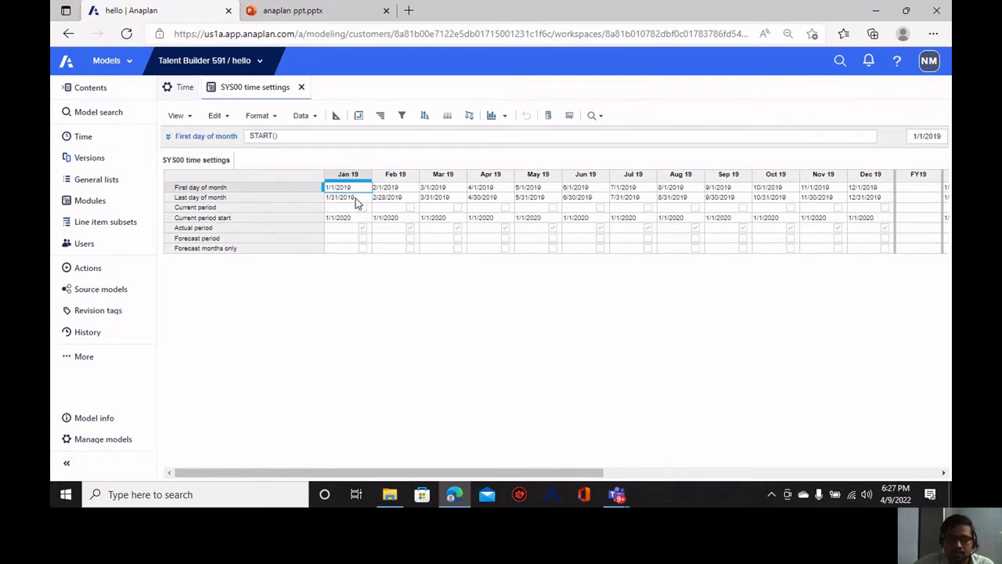
click(355, 199)
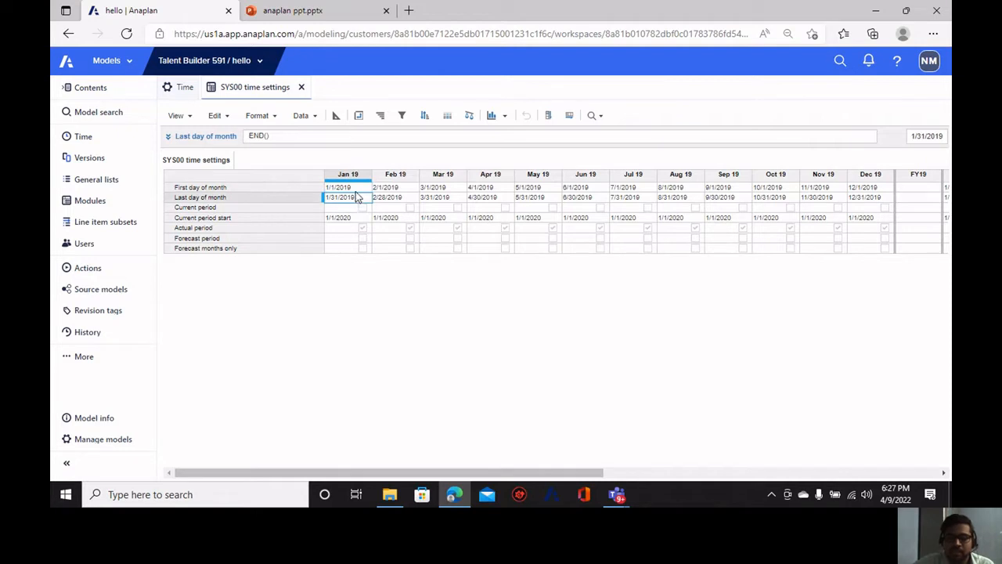
Examine the First day of month value for Jan 19 and the Current period flags from Jan 19 to May 20.
key(Up)
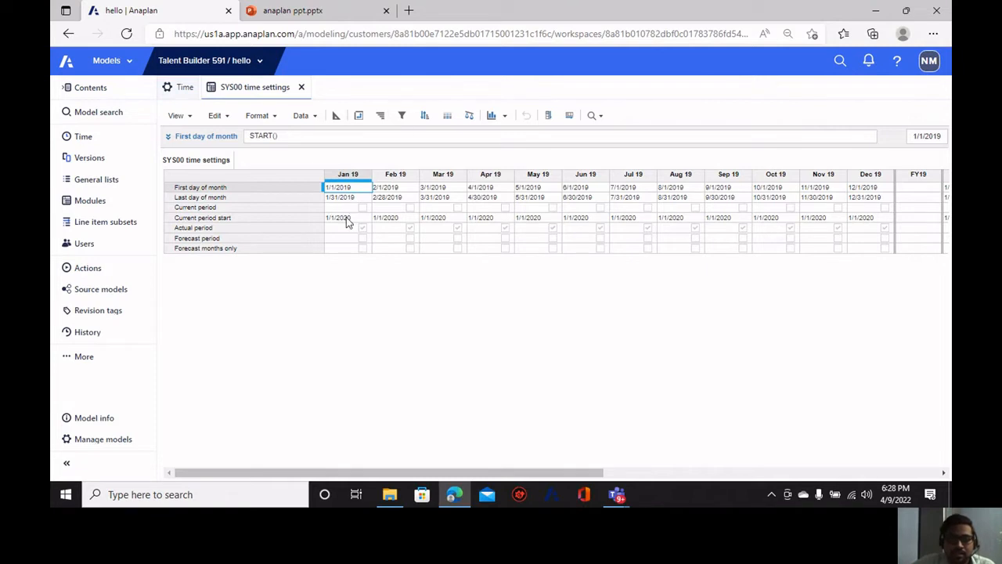
click(345, 208)
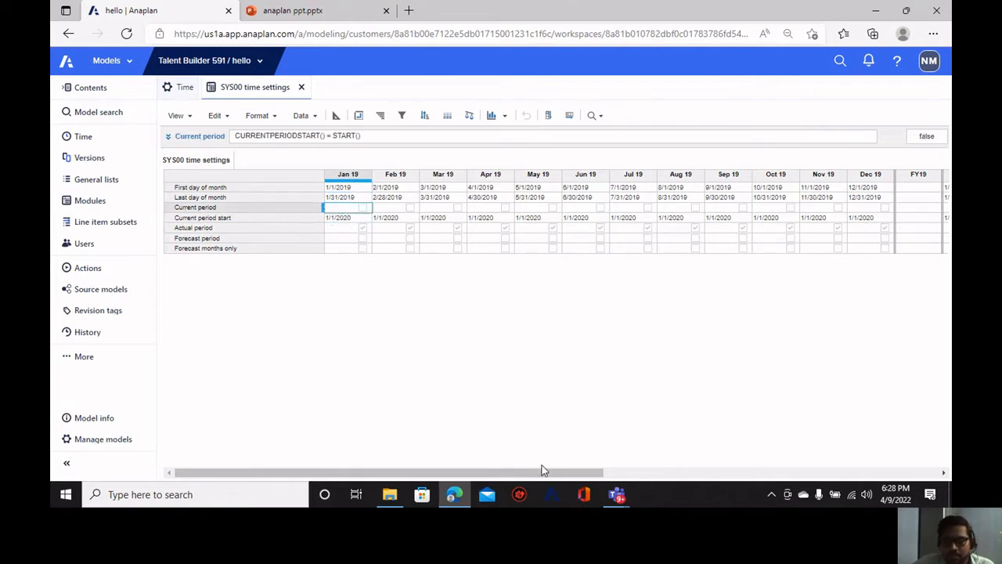
drag(546, 474, 380, 461)
drag(532, 473, 599, 479)
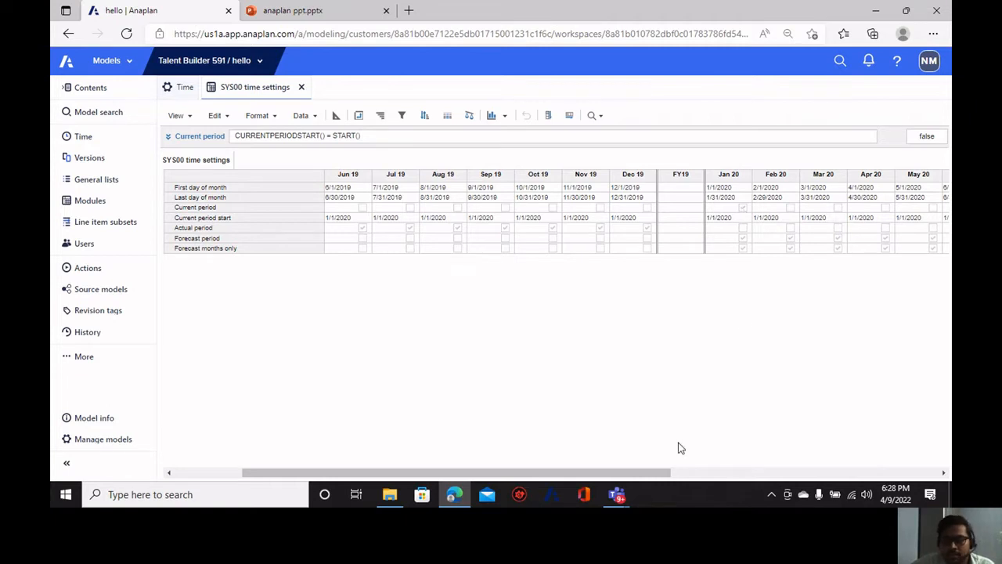
drag(631, 476, 358, 476)
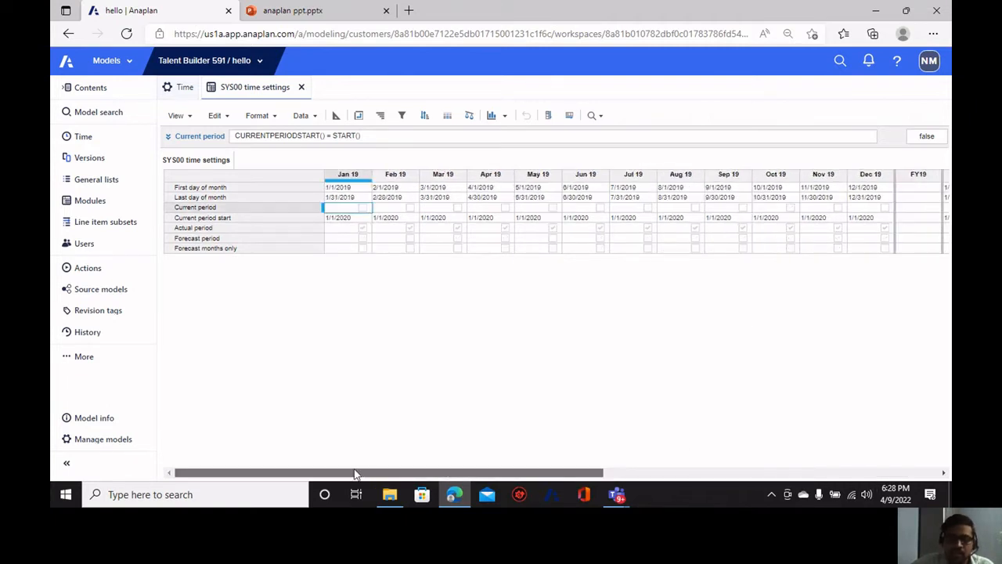
Check the Current period start values across all months from Jan 19 to Dec 21.
click(336, 222)
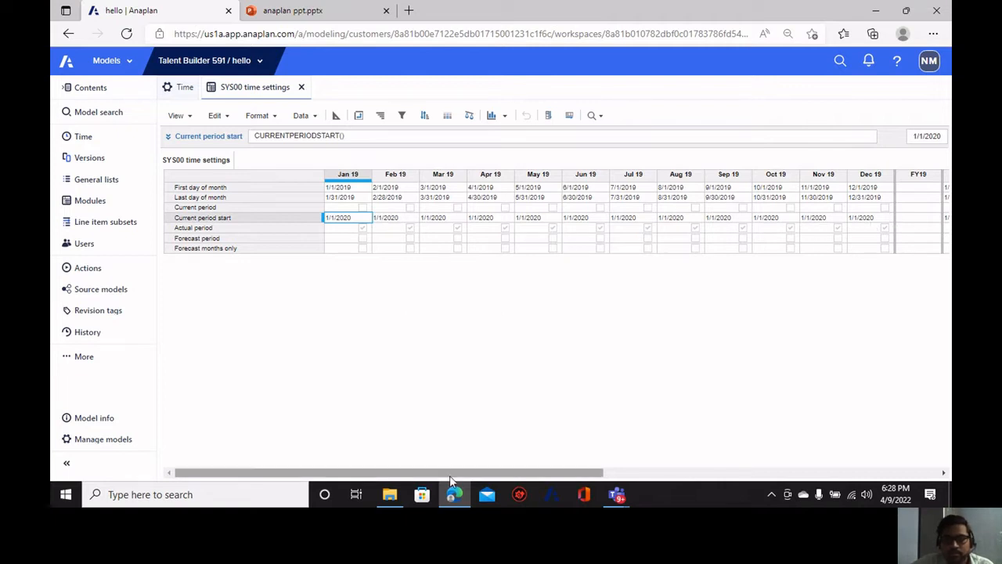
drag(450, 474, 917, 486)
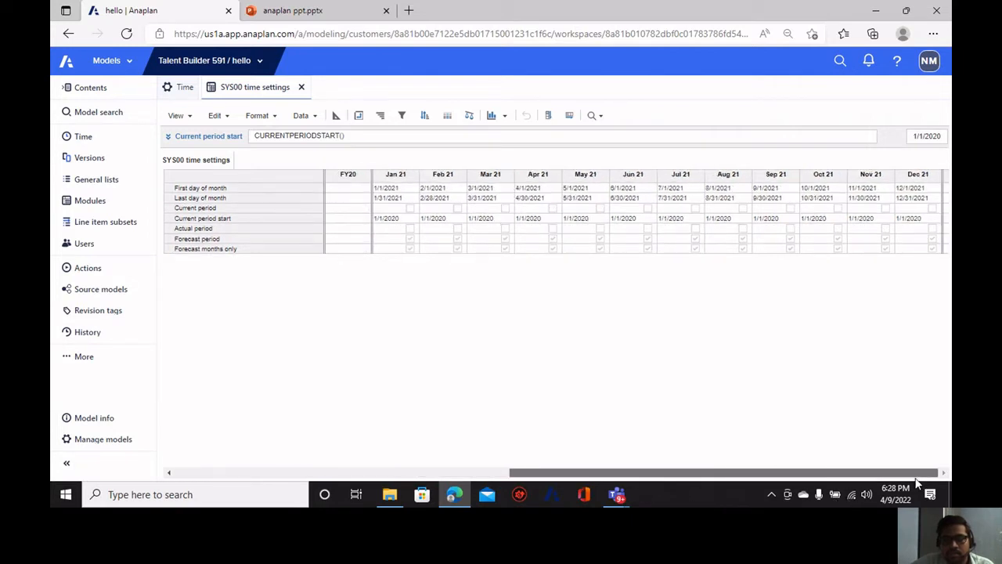
drag(747, 481, 421, 463)
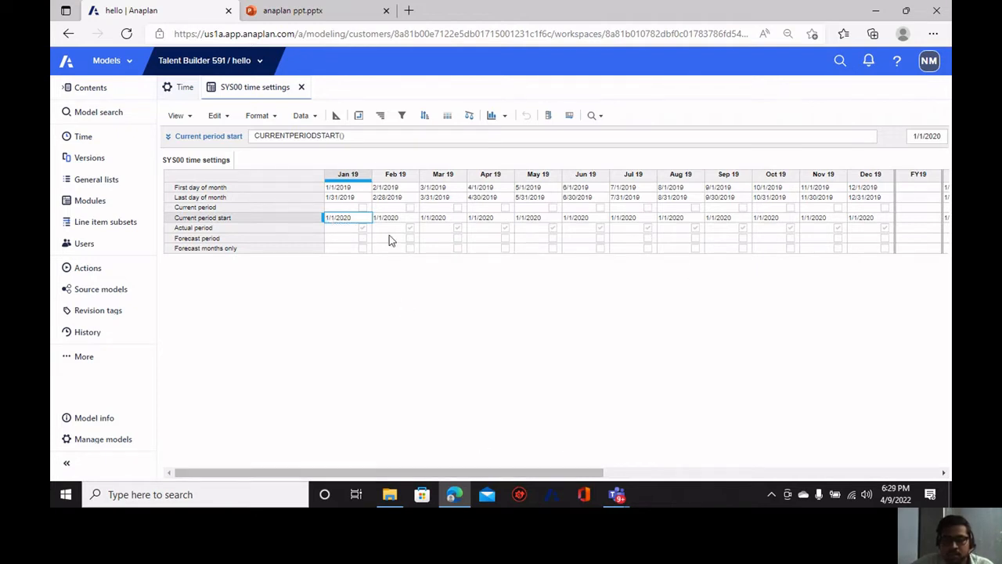
drag(540, 470, 318, 470)
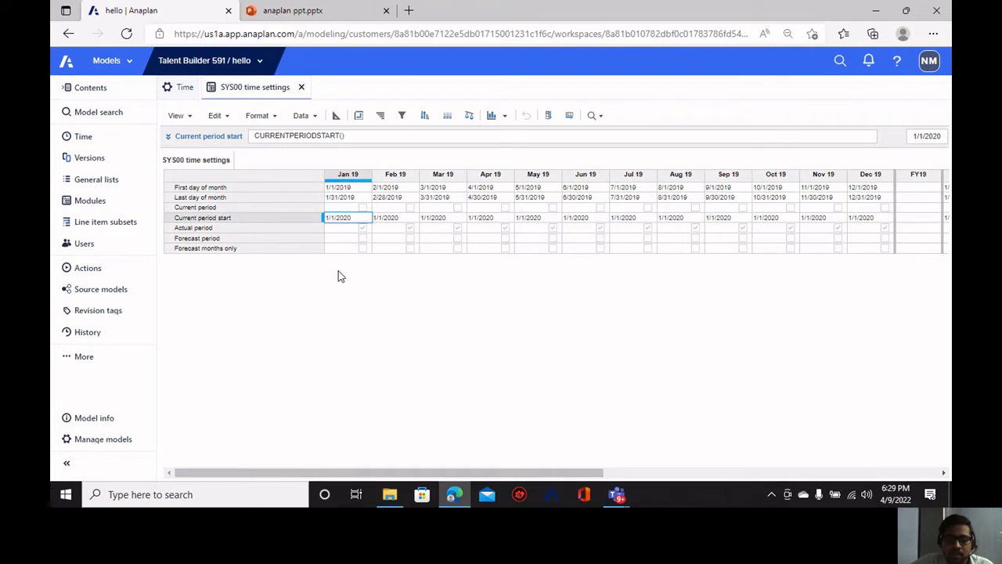
Check the Actual period flags from Jan 19 to Jan 20 and compare them with the Current period flag for Jan 20.
click(338, 229)
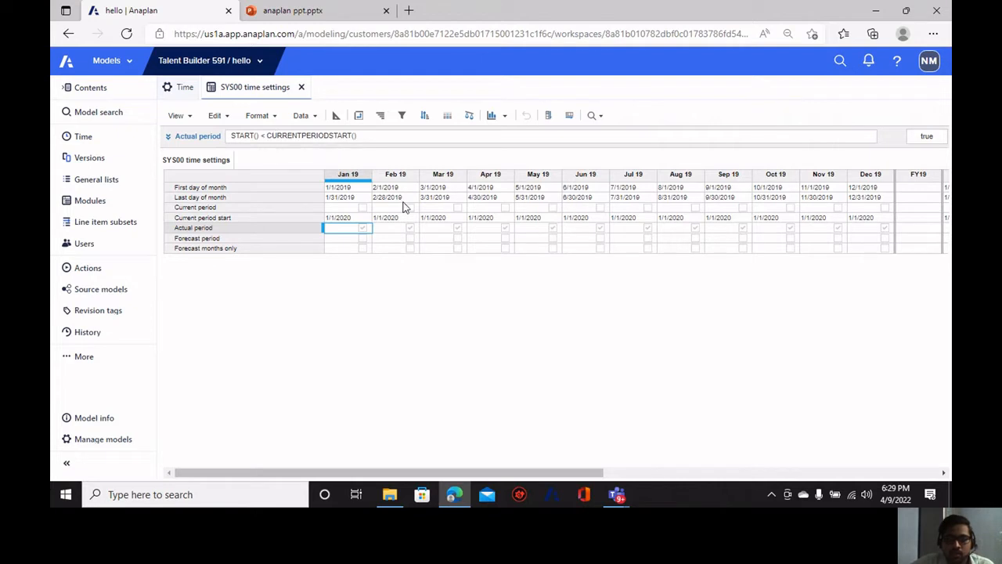
click(910, 230)
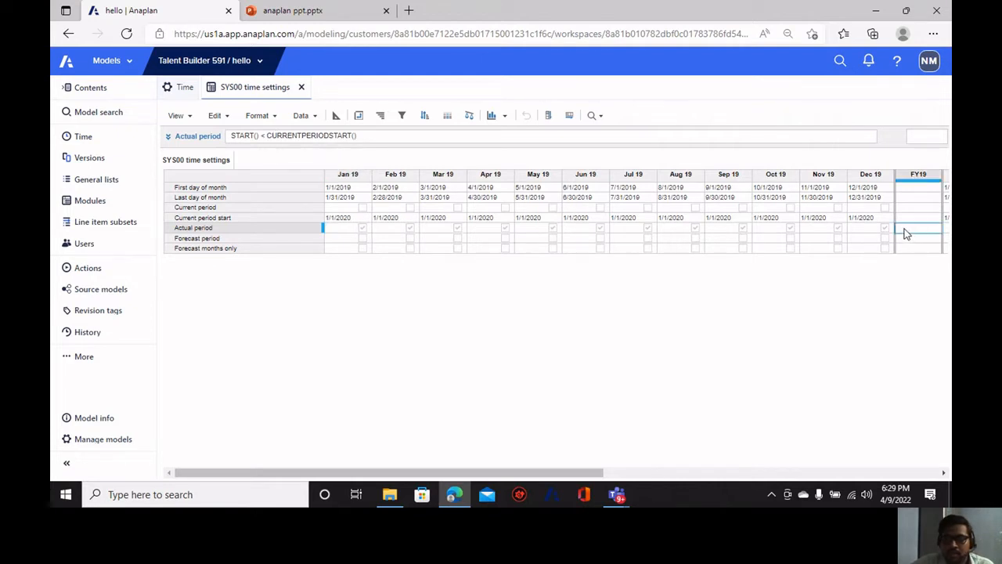
click(945, 230)
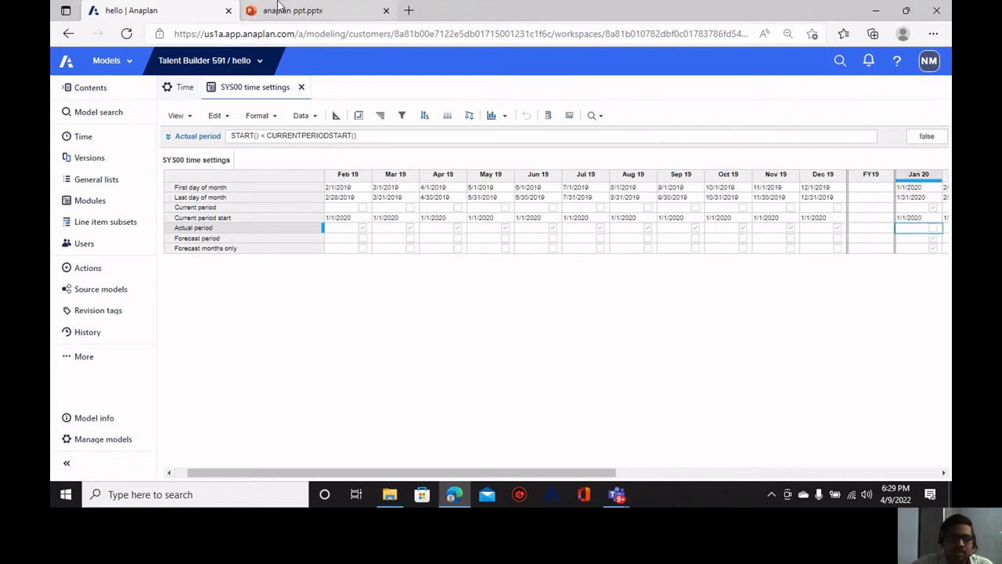
click(934, 208)
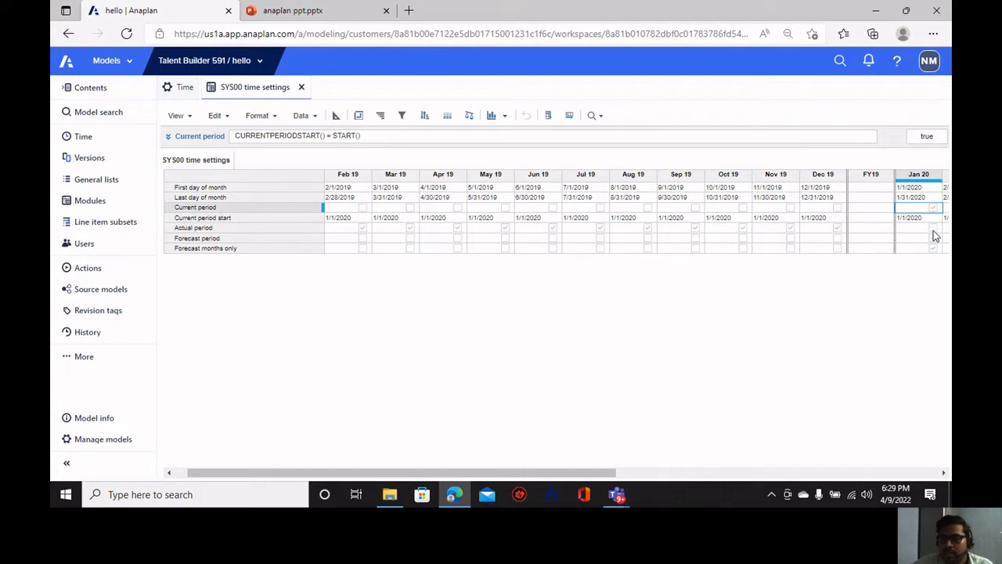
click(936, 228)
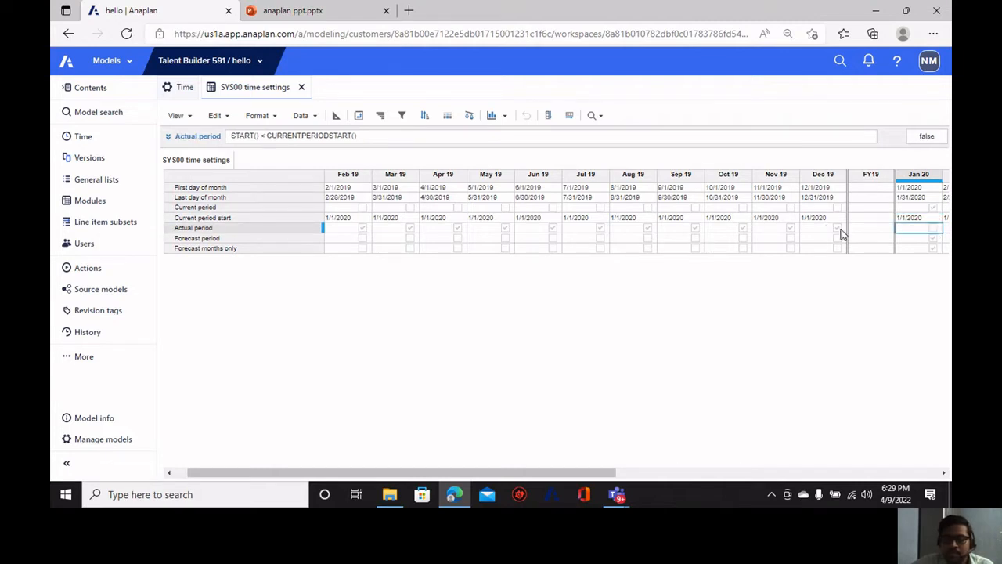
Check the Forecast period flags from Jan 20 to Dec 21 and inspect the Forecast months only line item.
click(276, 241)
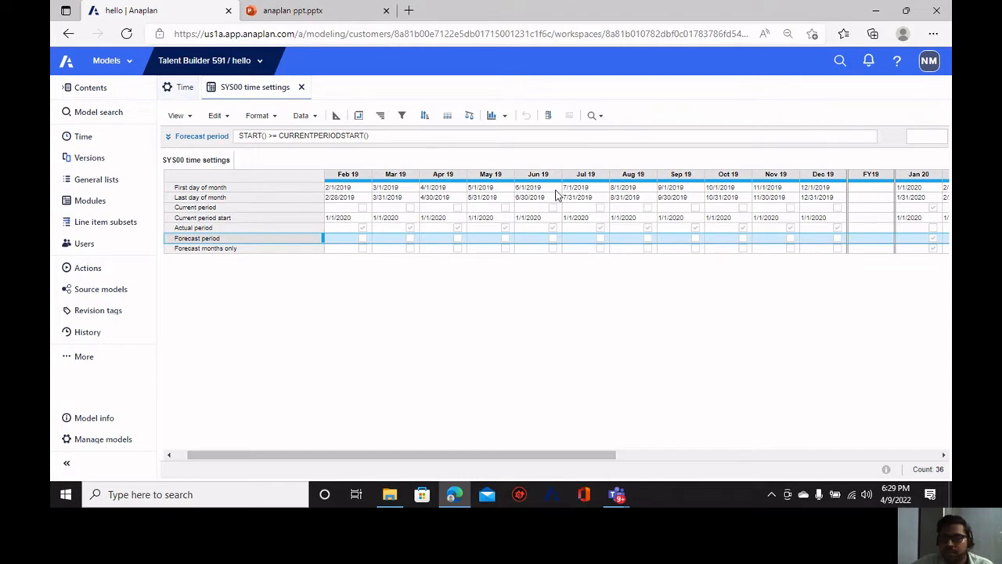
click(916, 238)
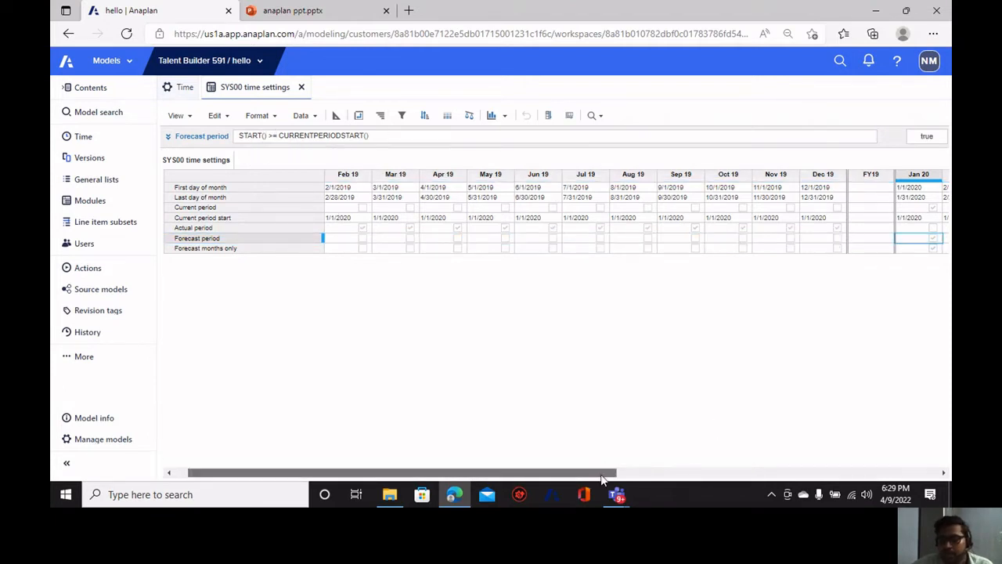
drag(603, 474, 926, 475)
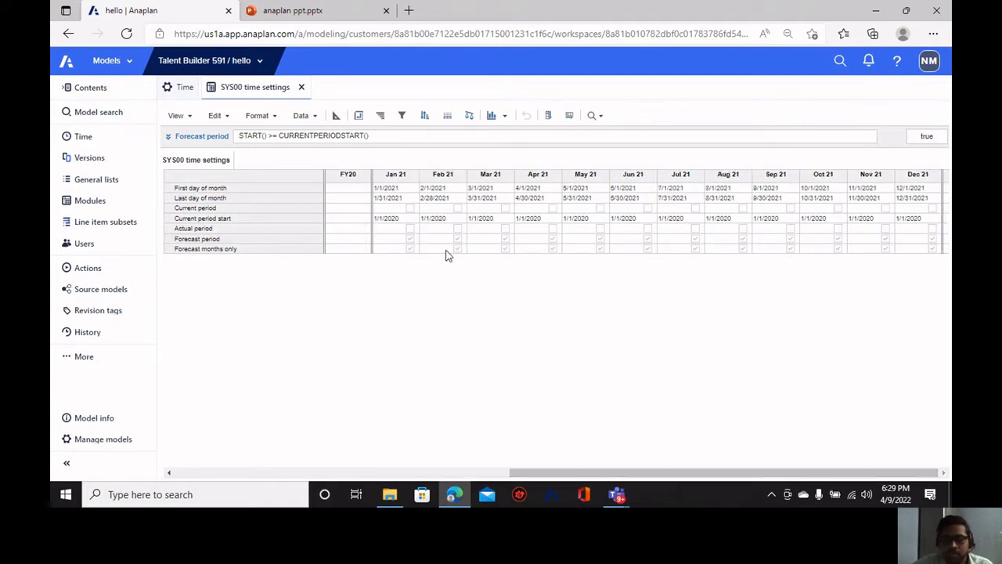
drag(603, 474, 566, 474)
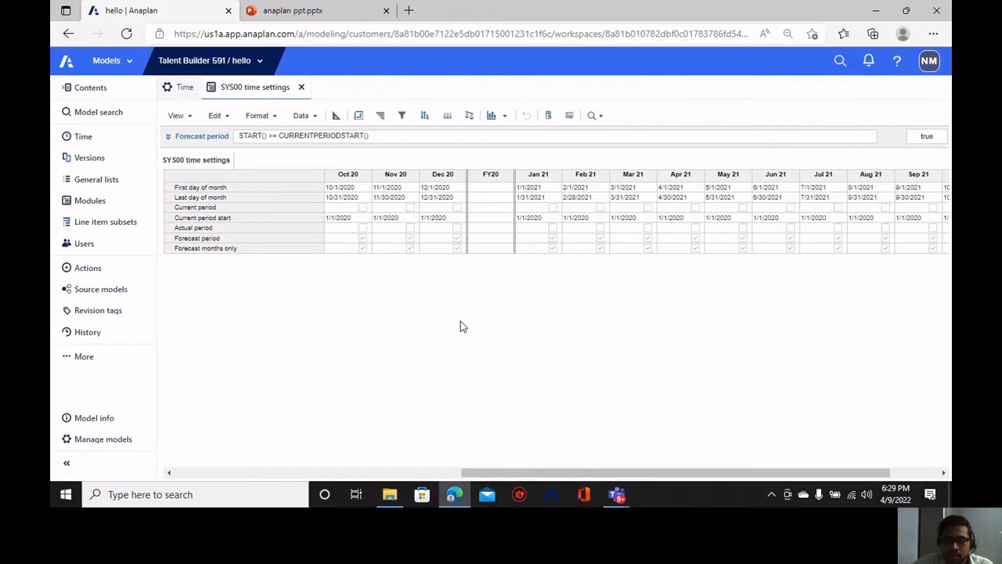
drag(551, 474, 407, 465)
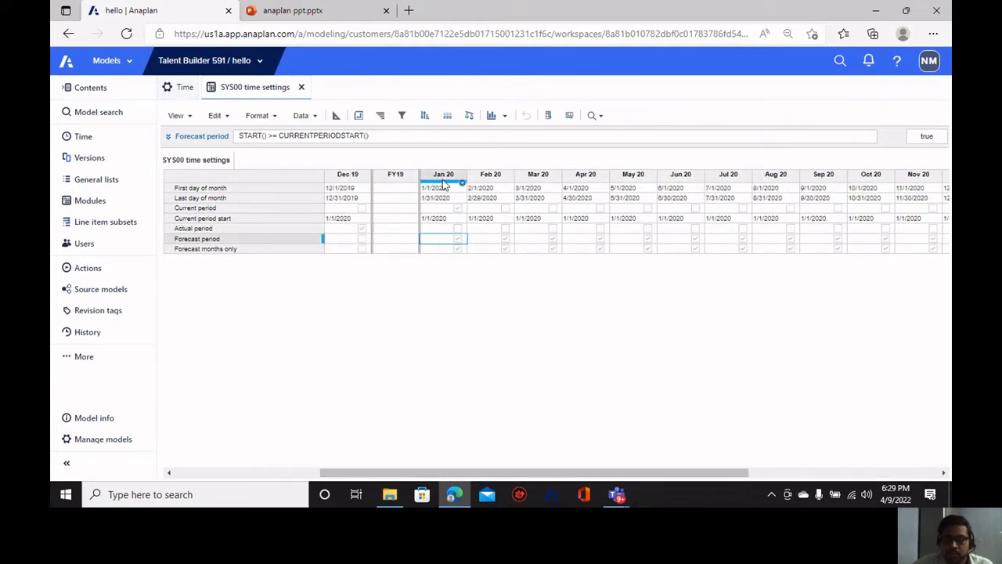
click(219, 250)
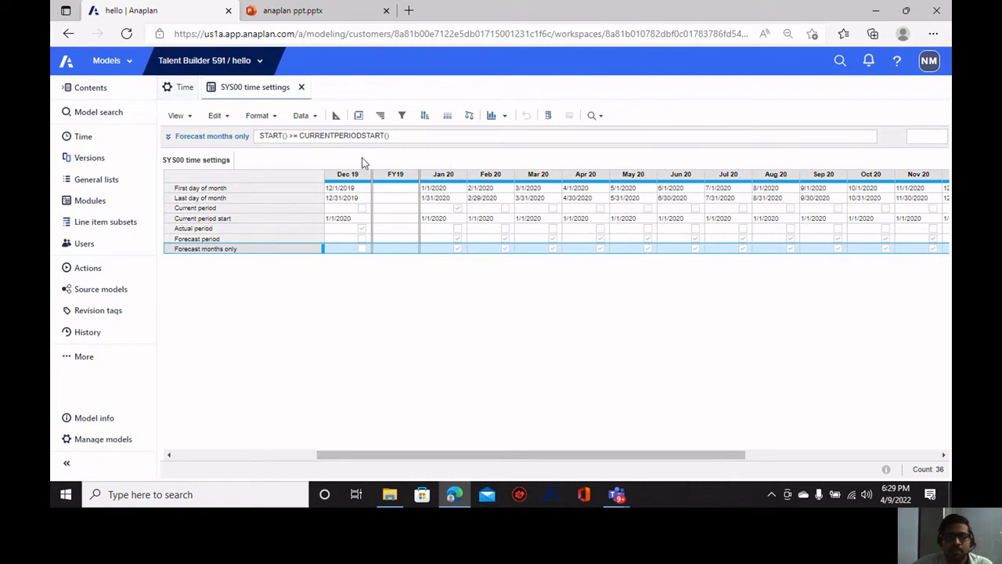
Switch to the anaplan ppt presentation in PowerPoint, review the Formulas slide and open slide 12 on the hierarchy system module.
click(322, 11)
scroll(172, 340, down, 1)
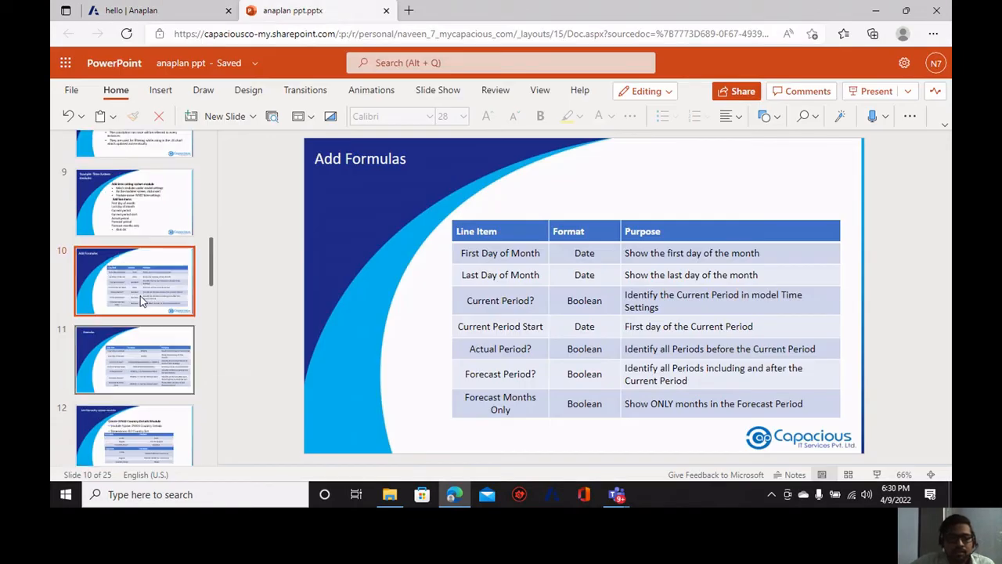
click(130, 360)
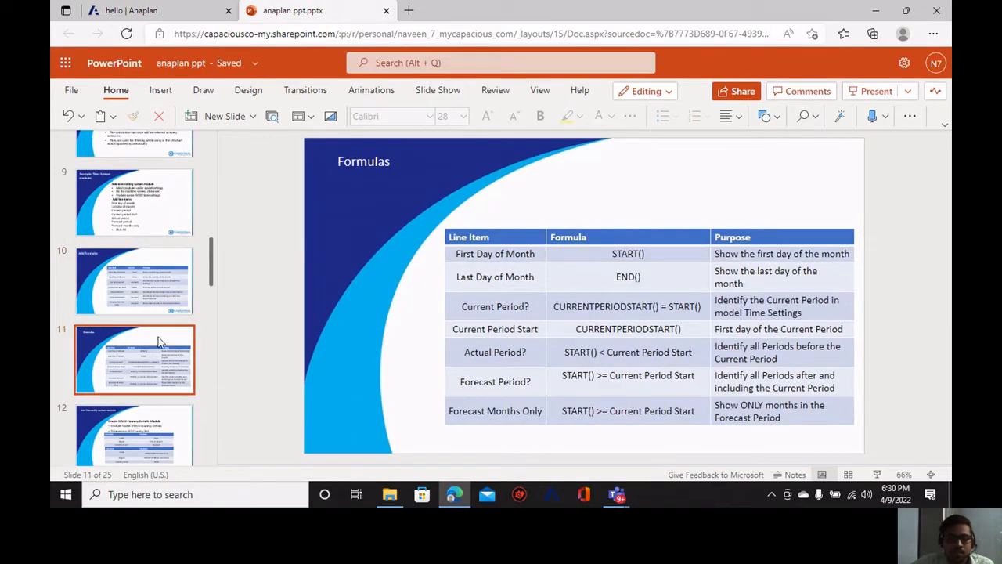
scroll(161, 342, down, 2)
click(159, 341)
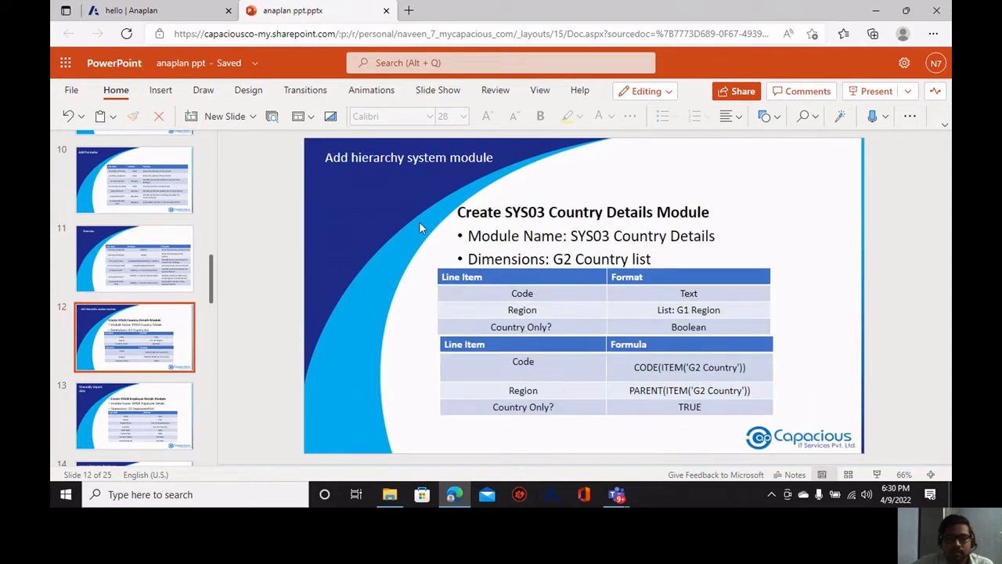
Switch to Anaplan, start a new module and name it SYS03 Country Details, copying the name from slide 12 of the presentation.
click(133, 13)
click(104, 203)
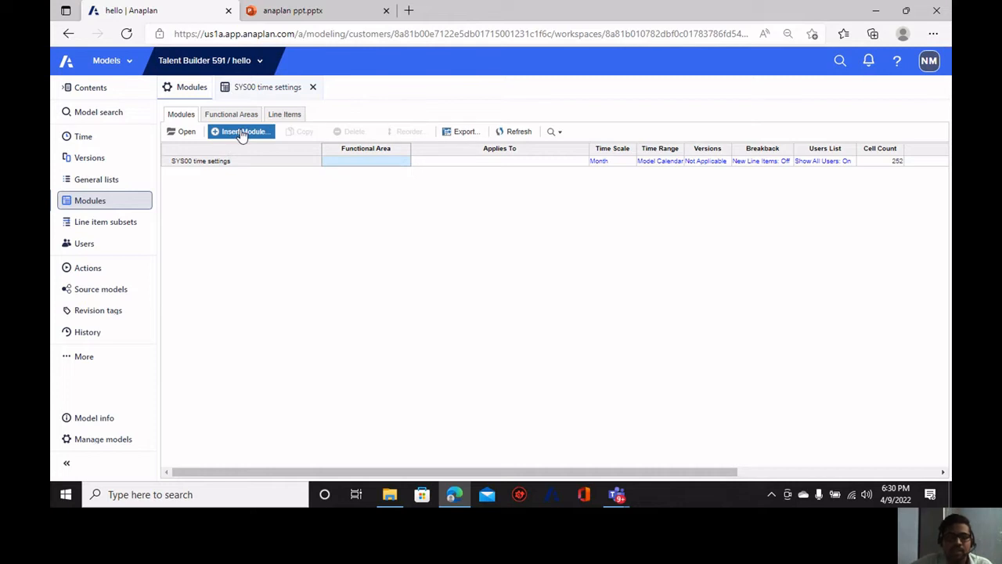
click(242, 133)
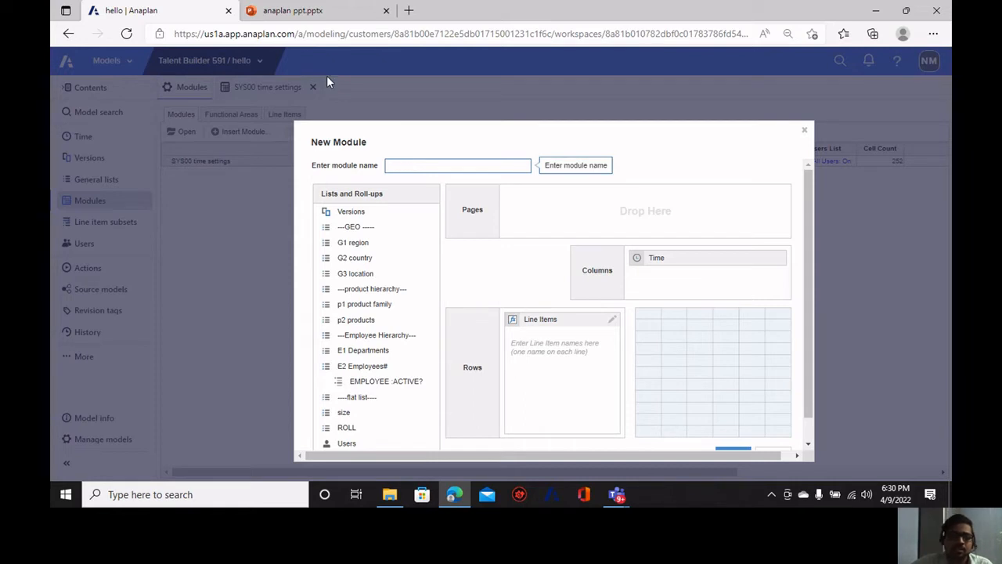
click(297, 10)
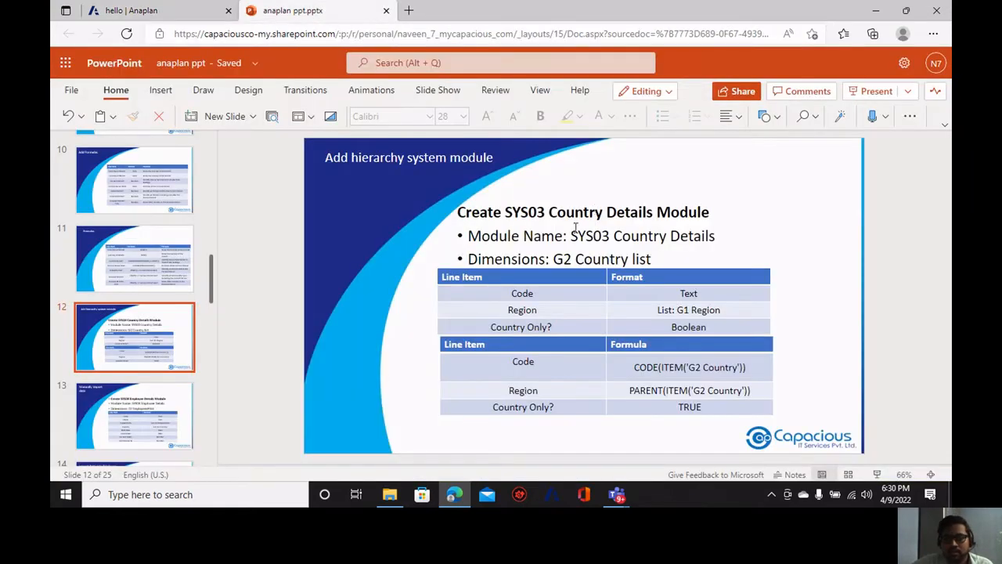
drag(572, 237, 718, 246)
key(ctrl+c)
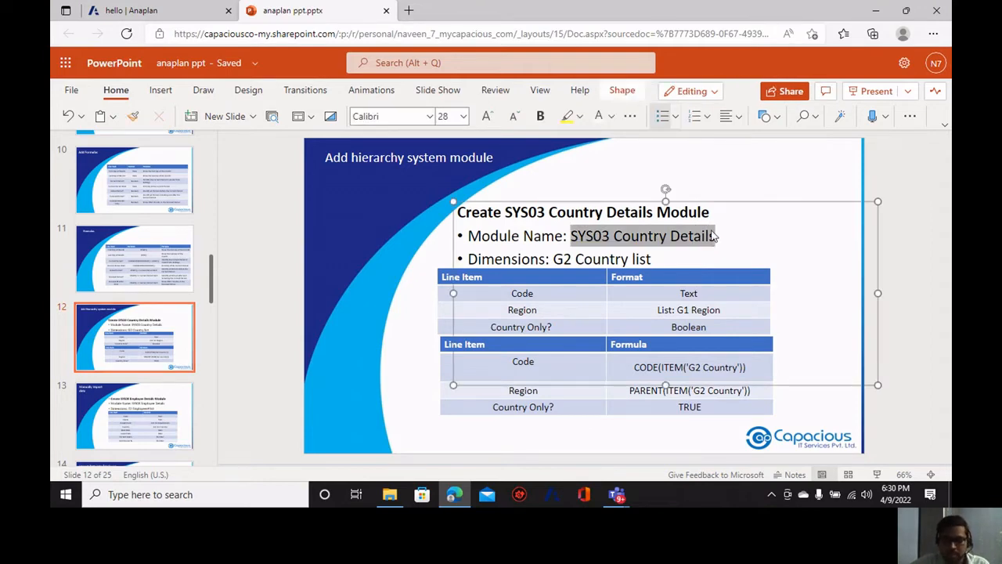
click(133, 10)
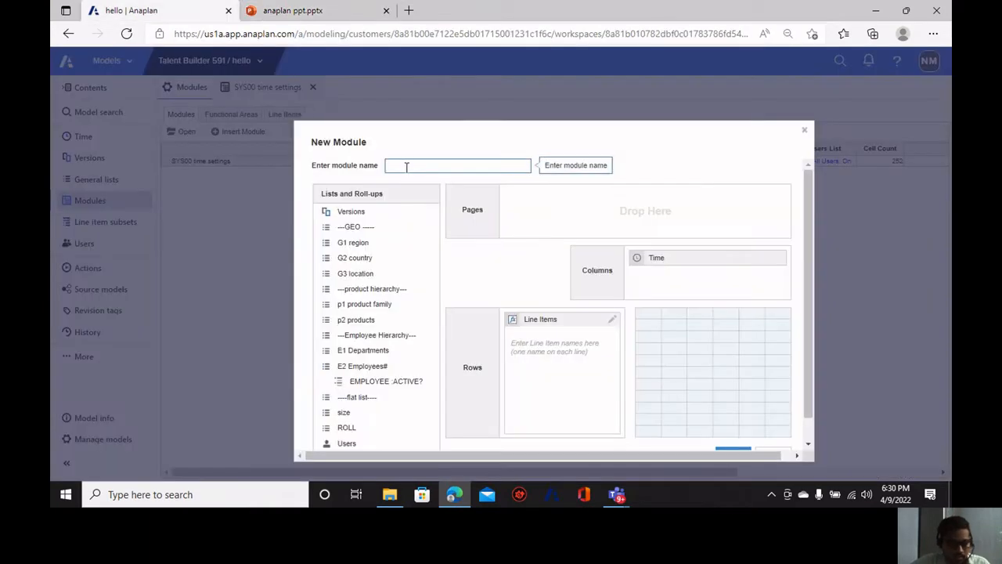
key(ctrl+v)
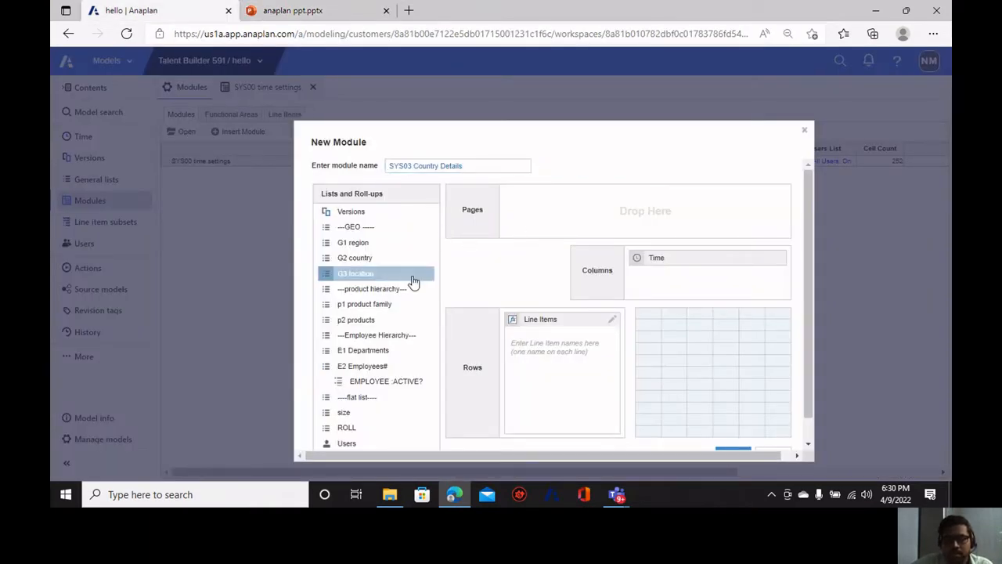
Add the G2 country list to the new module's pages and remove Time from its columns.
drag(381, 261, 576, 198)
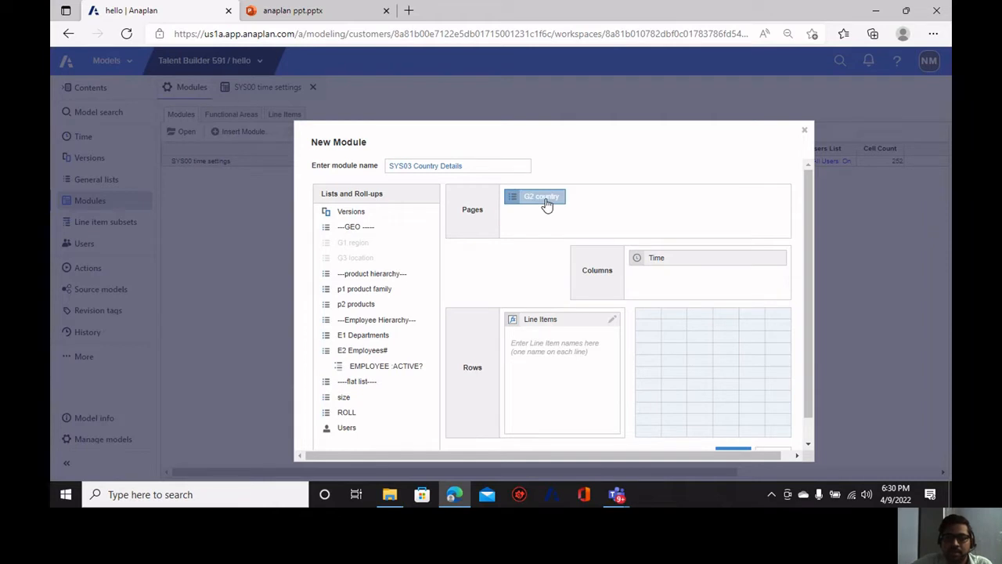
click(680, 259)
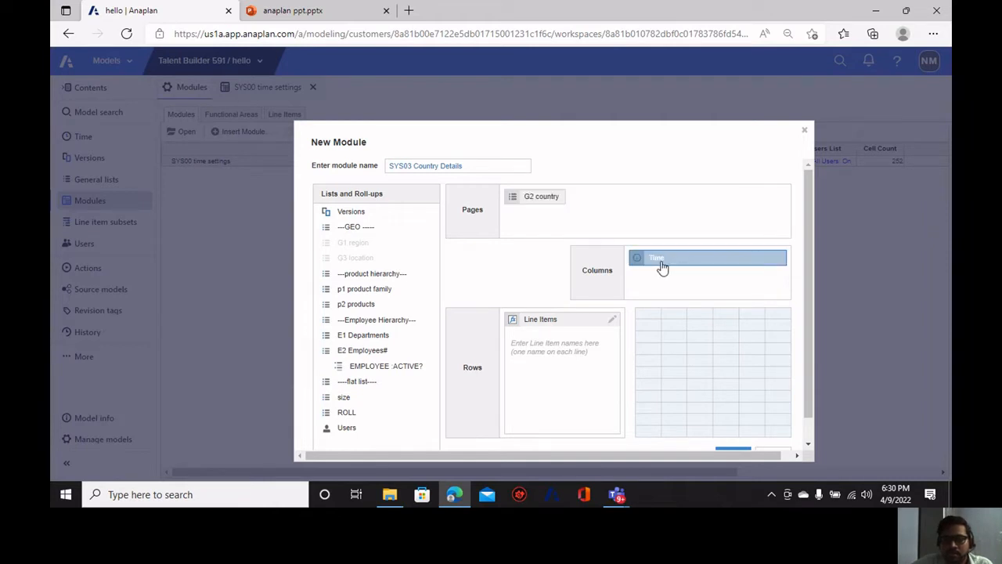
drag(651, 264, 349, 265)
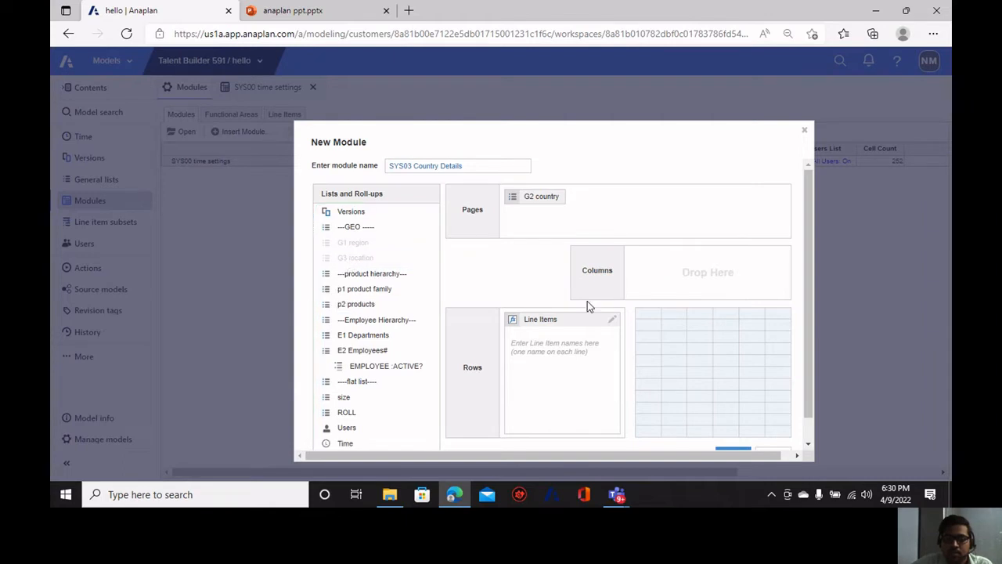
Switch to the anaplan ppt presentation and copy the line item names Code, Region and Country Only? from the format table on slide 12.
click(545, 350)
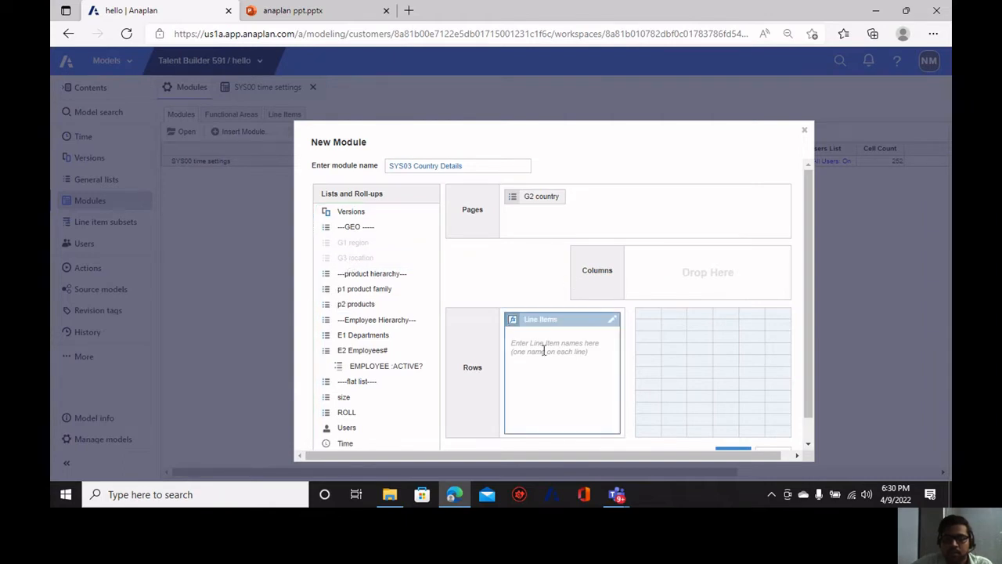
click(293, 10)
click(395, 290)
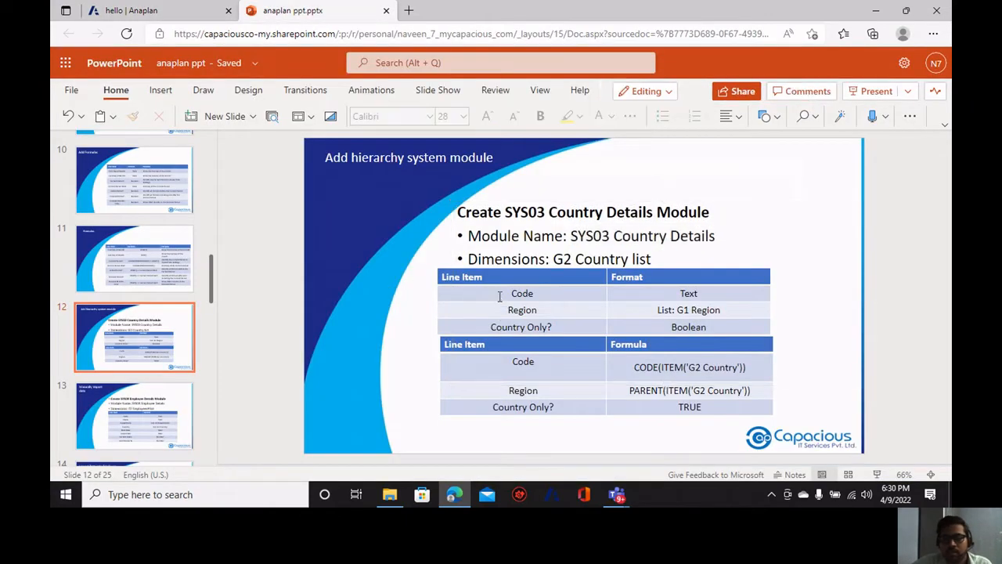
drag(500, 295, 556, 324)
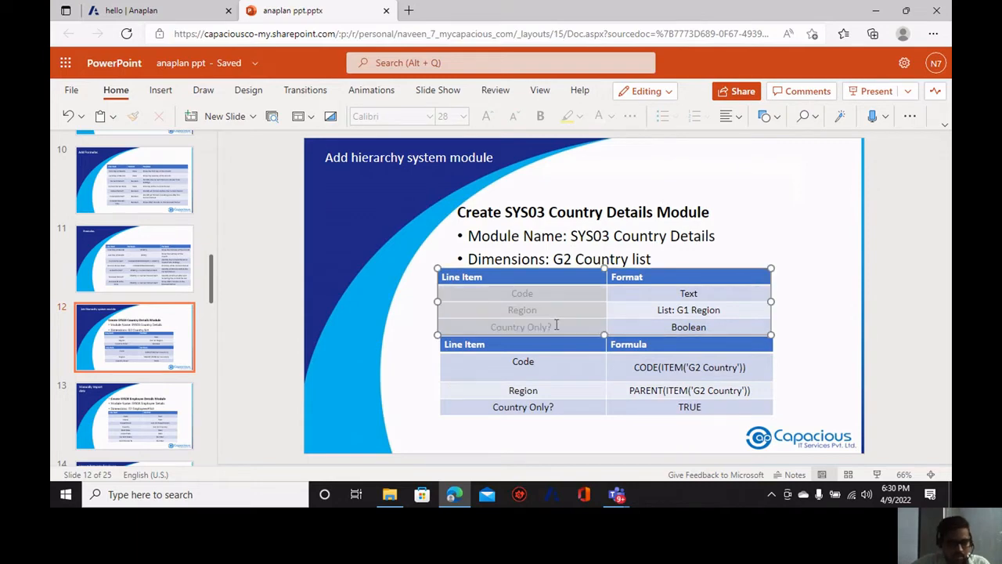
click(574, 327)
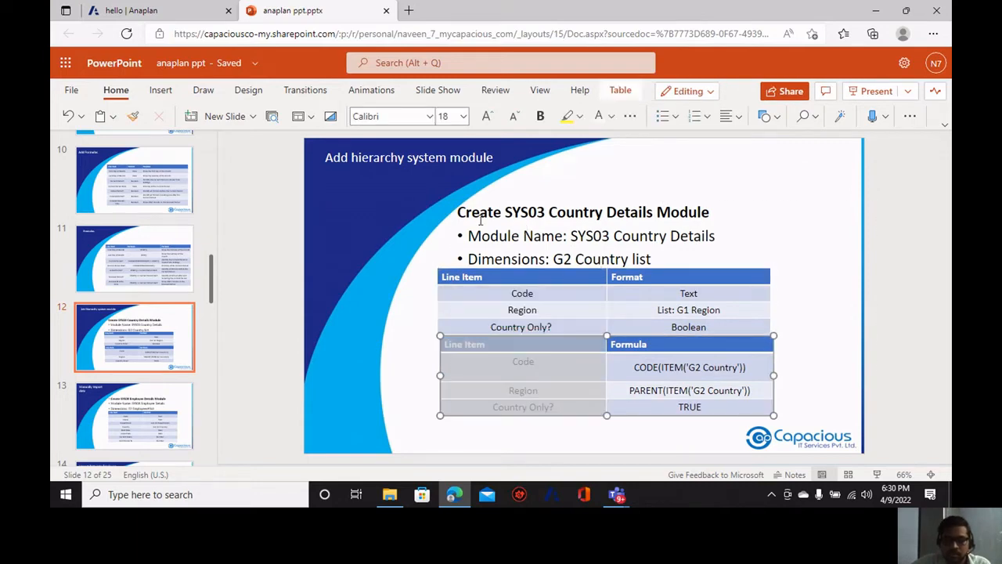
click(589, 193)
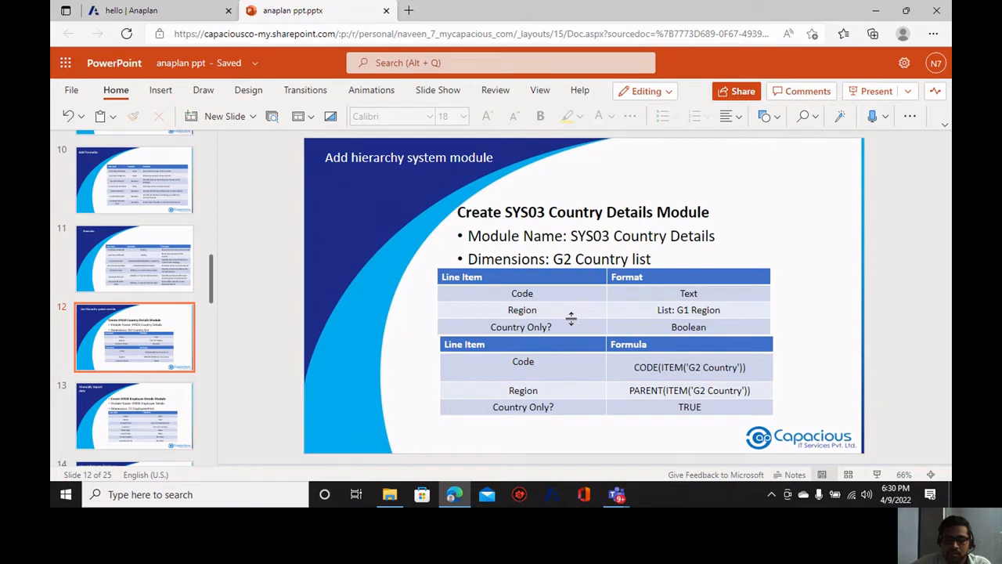
drag(540, 321, 556, 328)
key(ctrl+c)
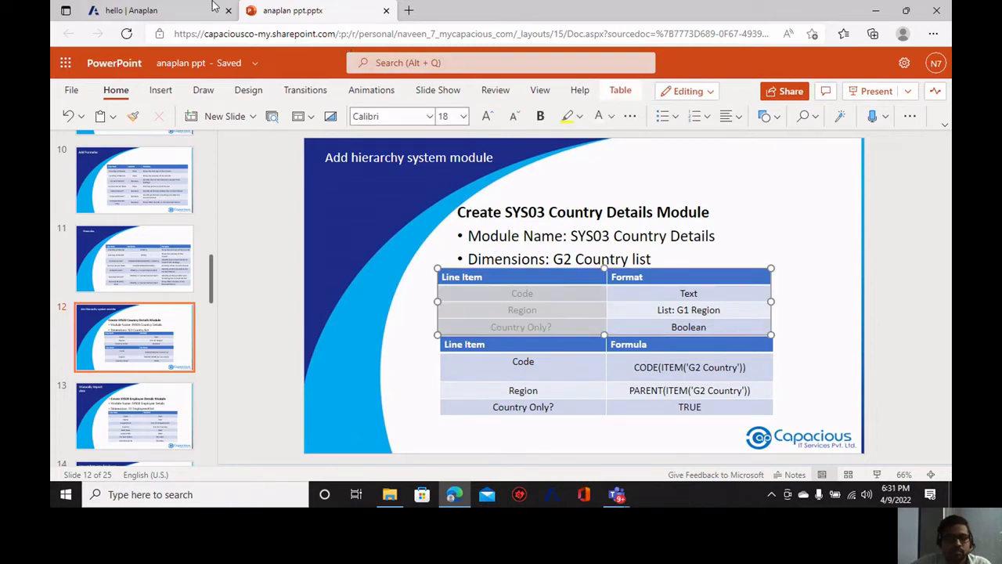
Switch to Anaplan, paste Code, Region and Country Only? as the new module's line items and create the module.
click(188, 8)
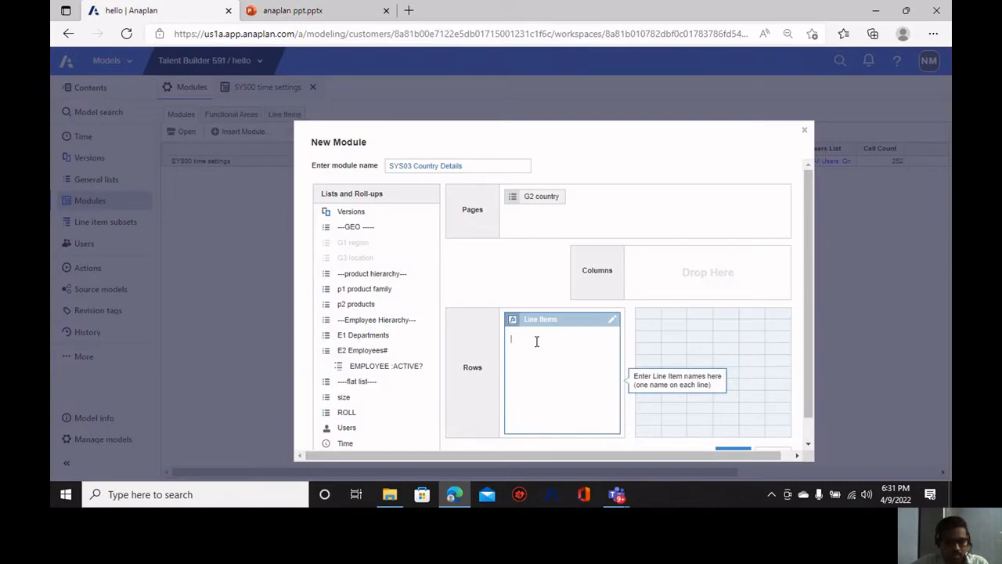
key(ctrl+v)
scroll(654, 401, down, 1)
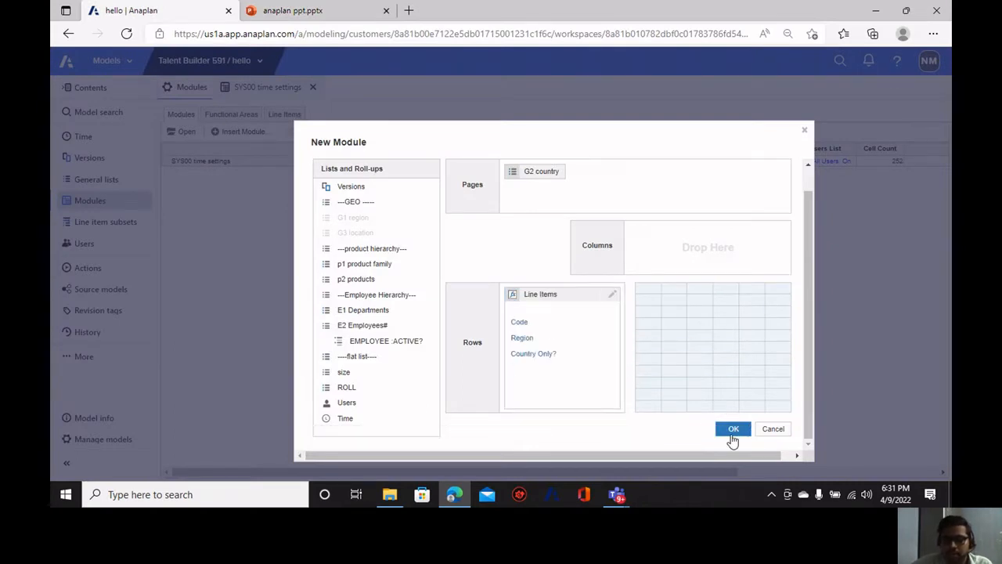
click(732, 432)
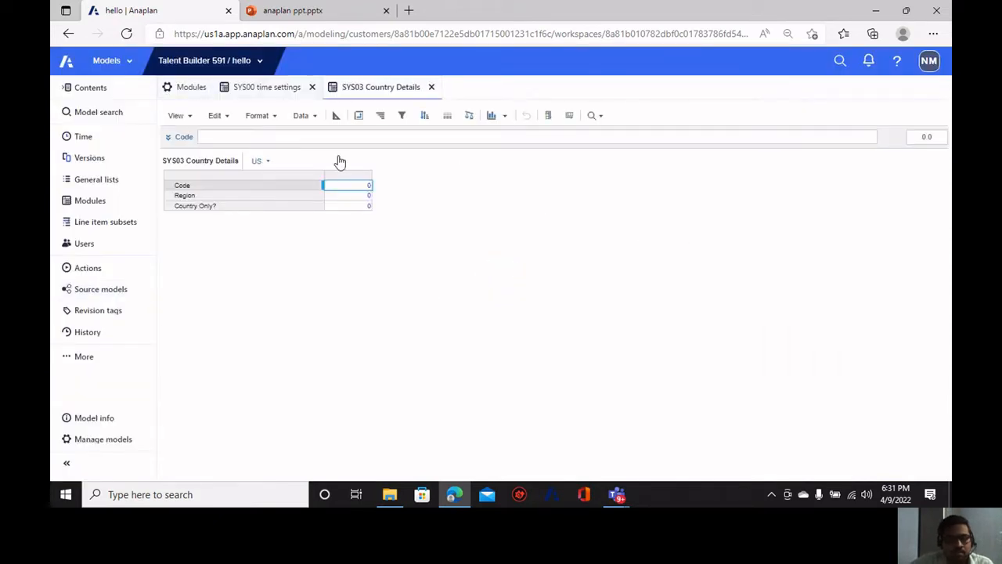
Show the SYS03 Country Details blueprint and set the Code line item's format to Text.
click(338, 117)
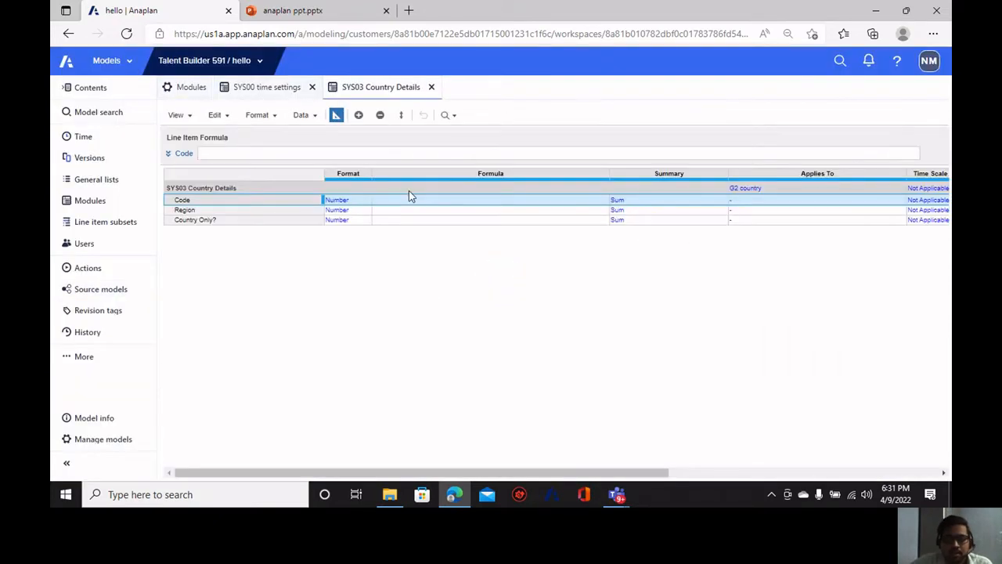
click(364, 202)
click(362, 201)
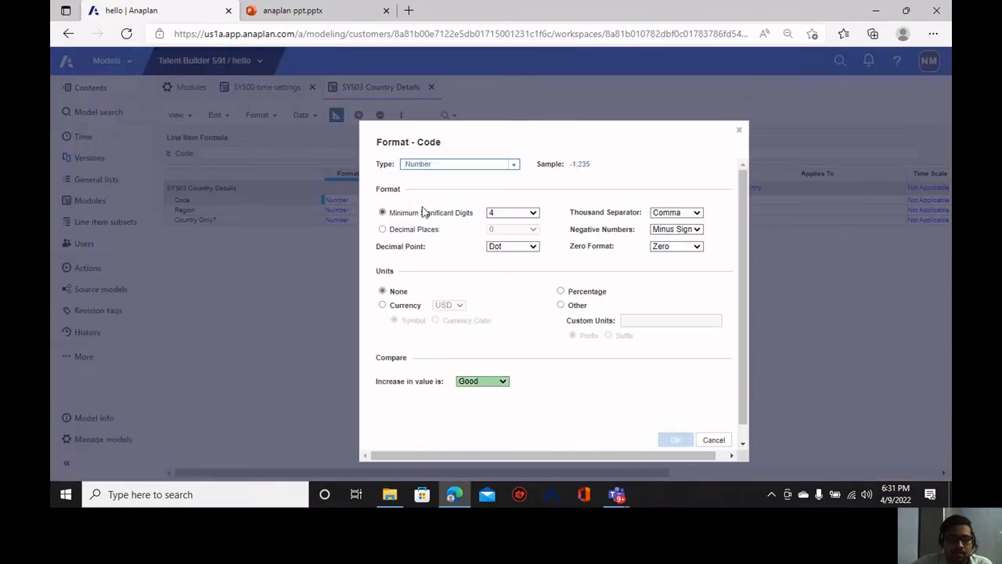
click(515, 165)
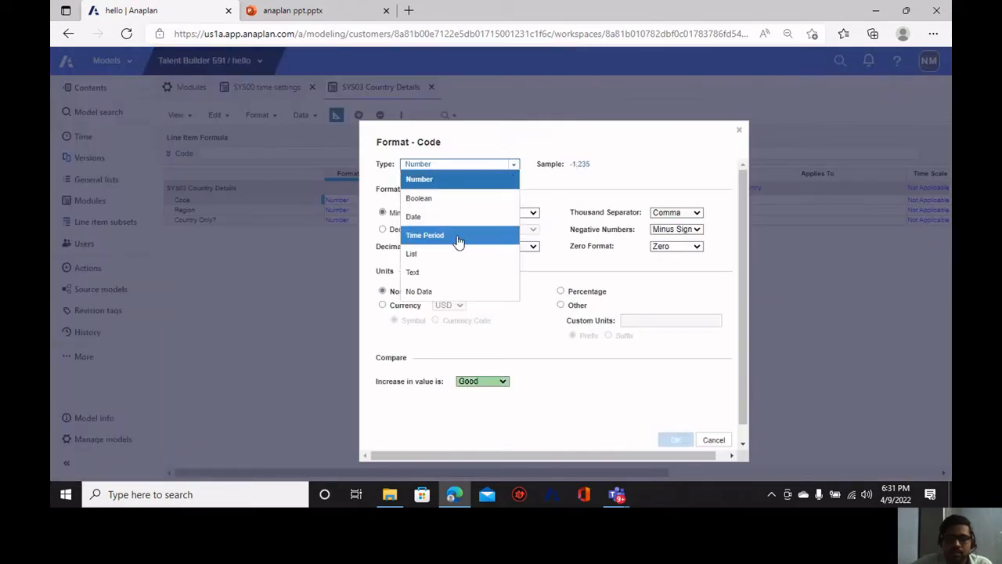
click(459, 272)
click(676, 423)
Set the Region line item's format to List, using the G1 region list.
click(361, 212)
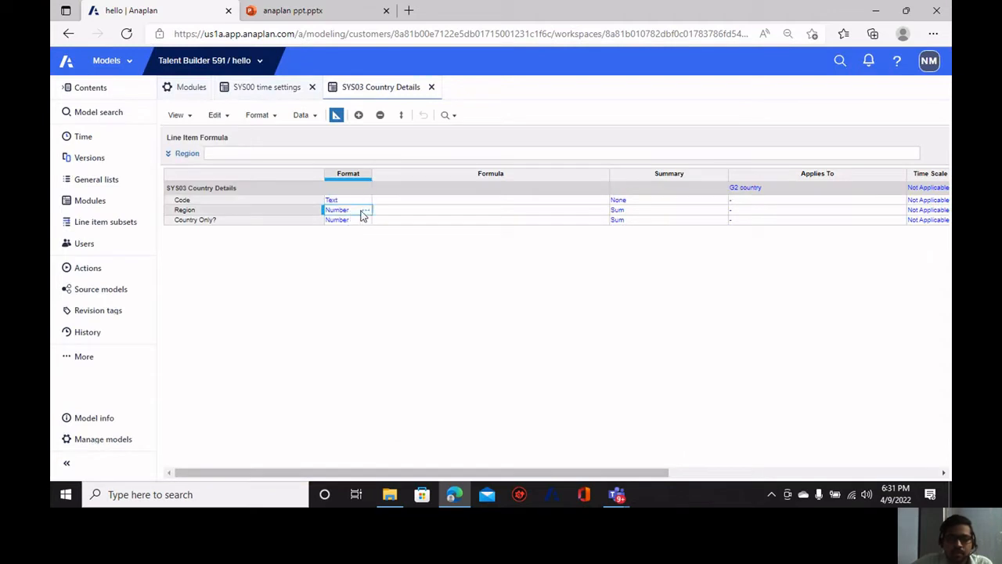
click(364, 211)
click(515, 166)
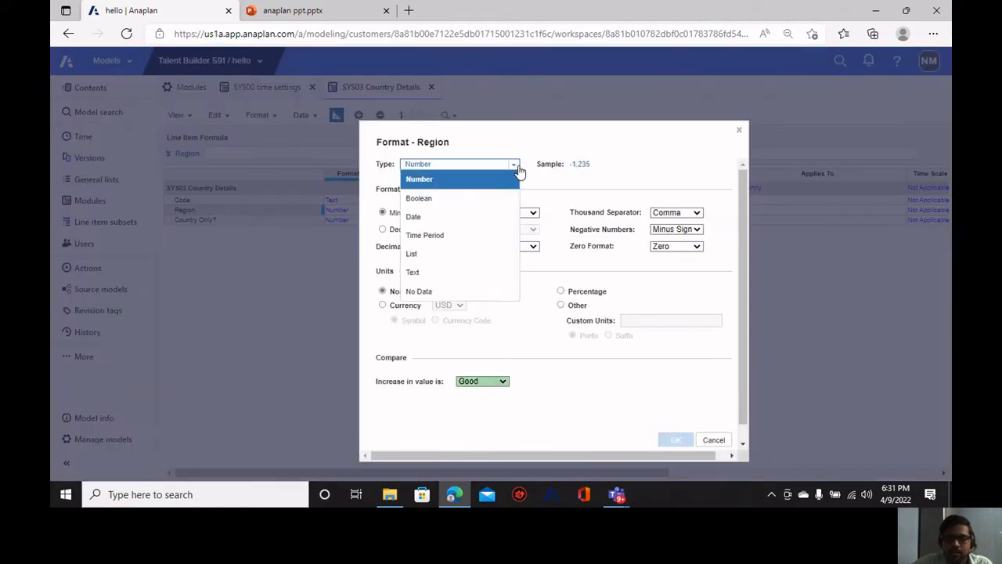
click(464, 252)
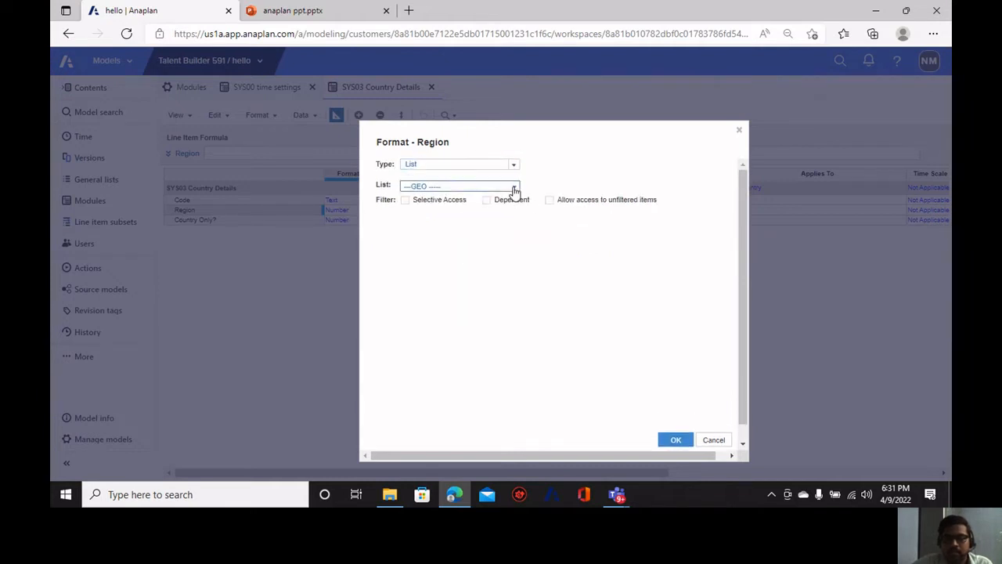
click(514, 186)
click(450, 221)
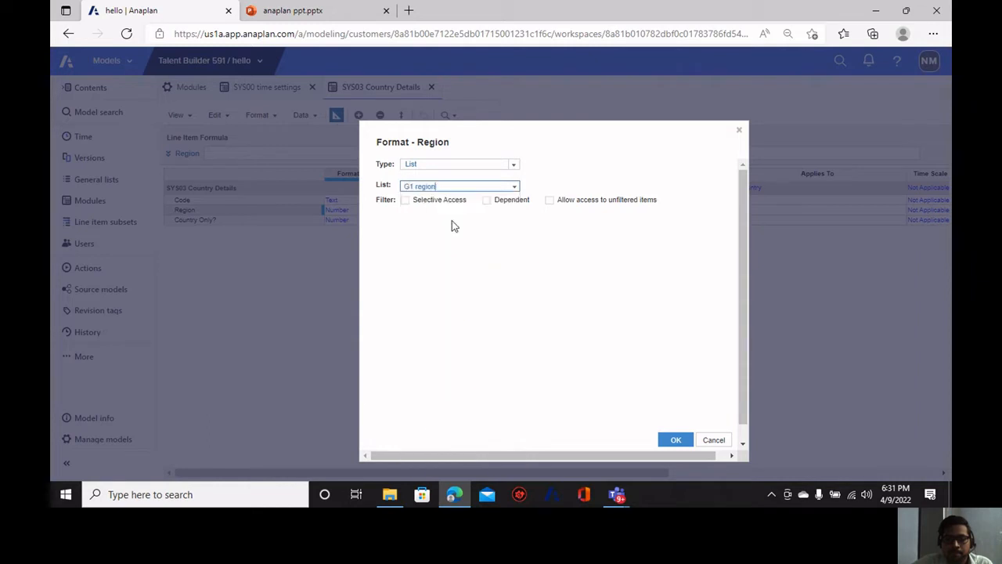
click(674, 424)
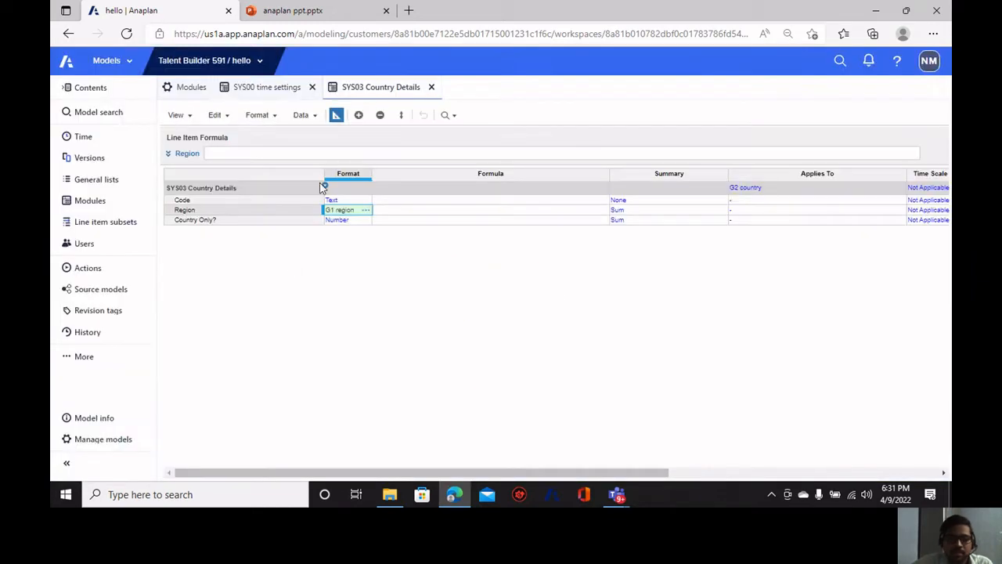
Set the Country Only? line item's format to Boolean.
click(340, 223)
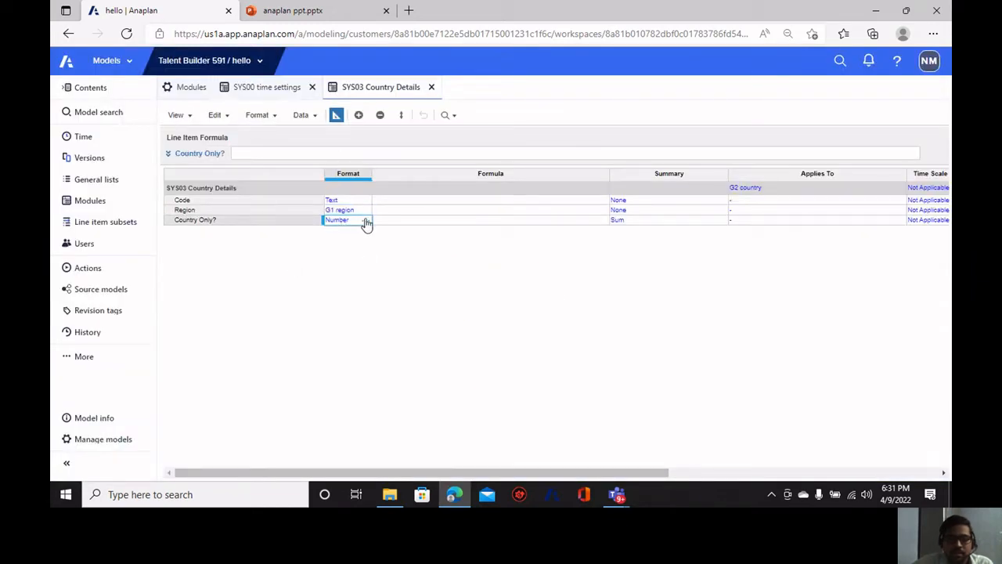
click(366, 220)
click(513, 165)
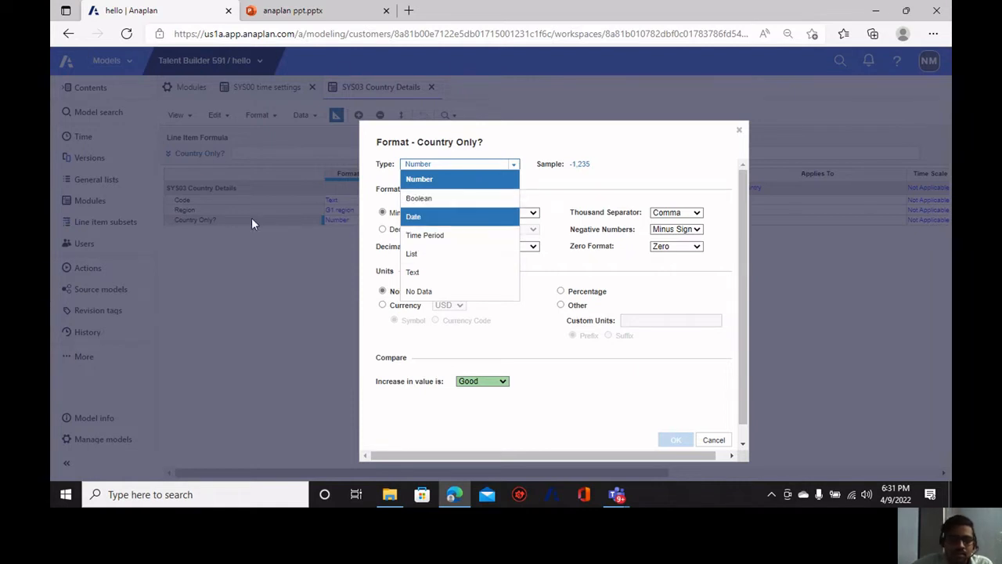
click(423, 198)
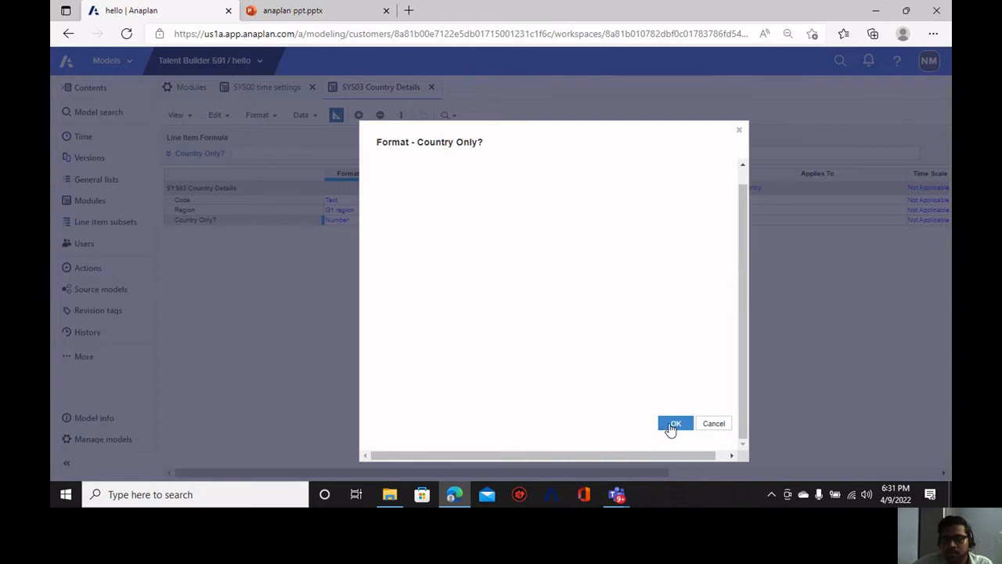
click(674, 424)
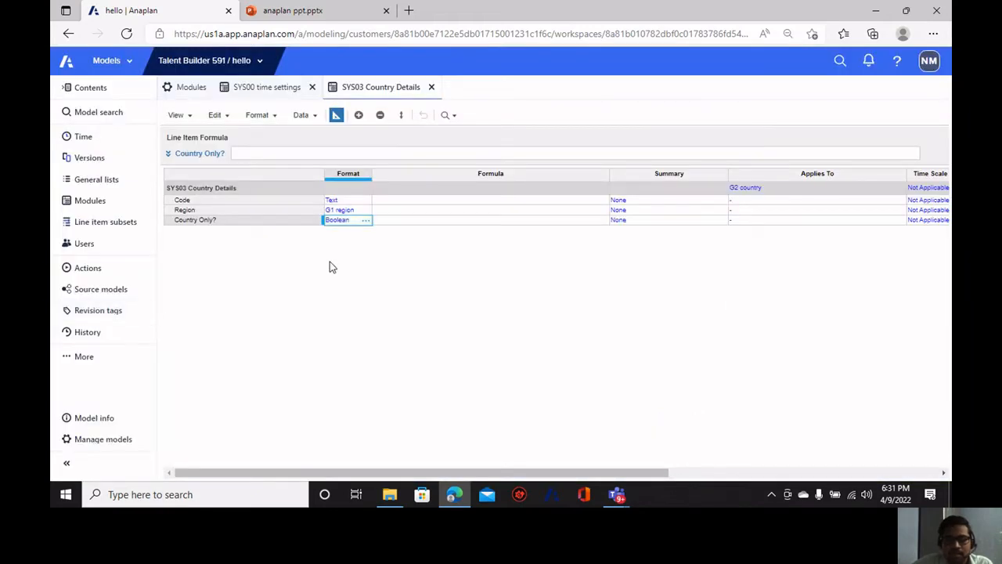
Return to the module's grid view and pivot it so G2 country is in the columns and Line Items stay in the rows.
click(337, 117)
click(360, 115)
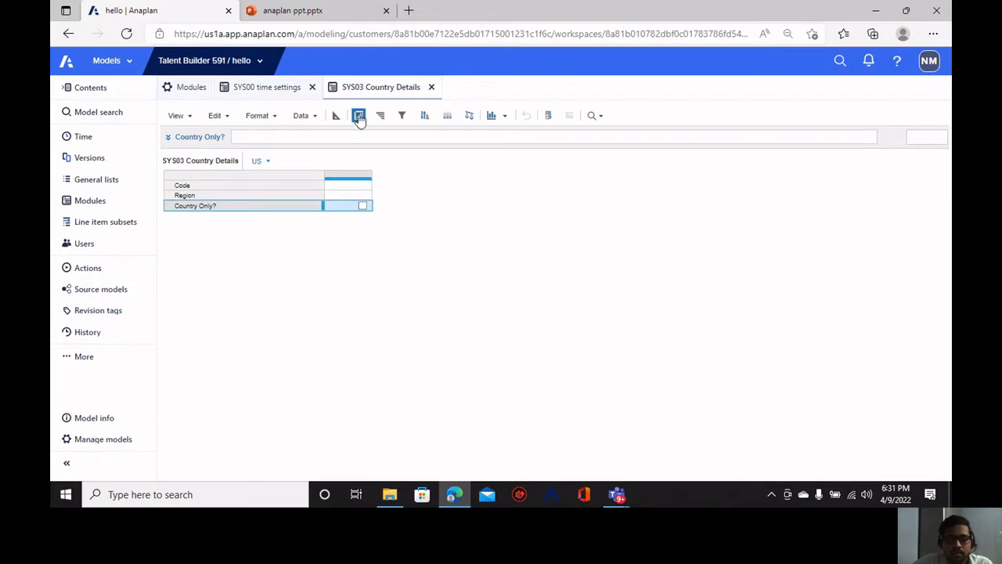
drag(466, 185, 629, 259)
scroll(655, 327, down, 1)
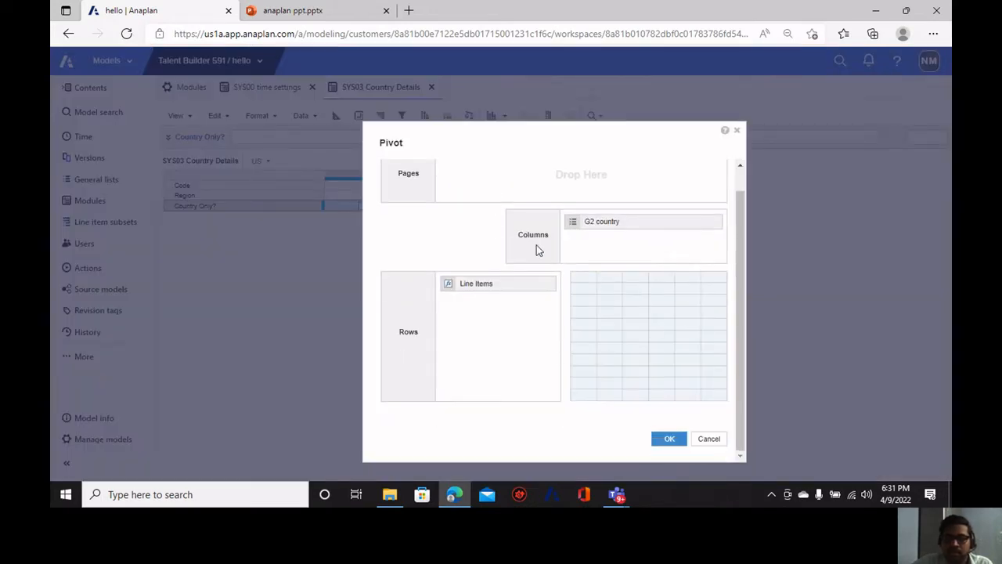
click(481, 287)
drag(480, 287, 501, 291)
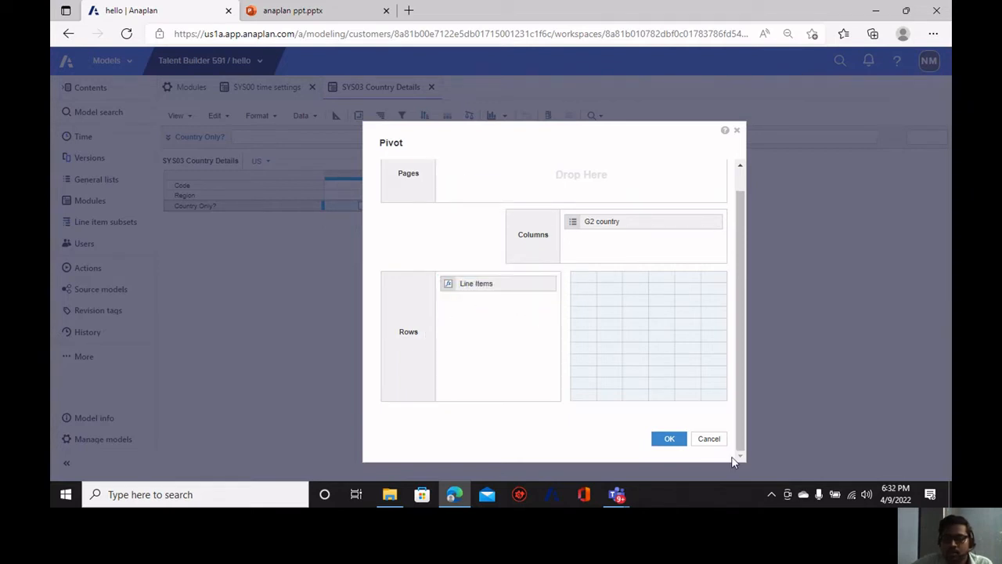
click(670, 440)
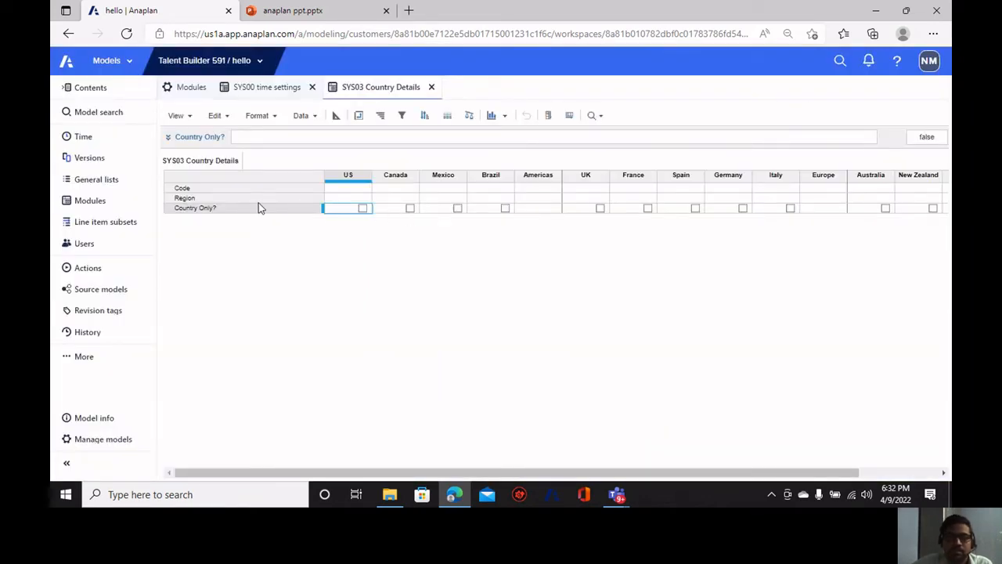
click(359, 115)
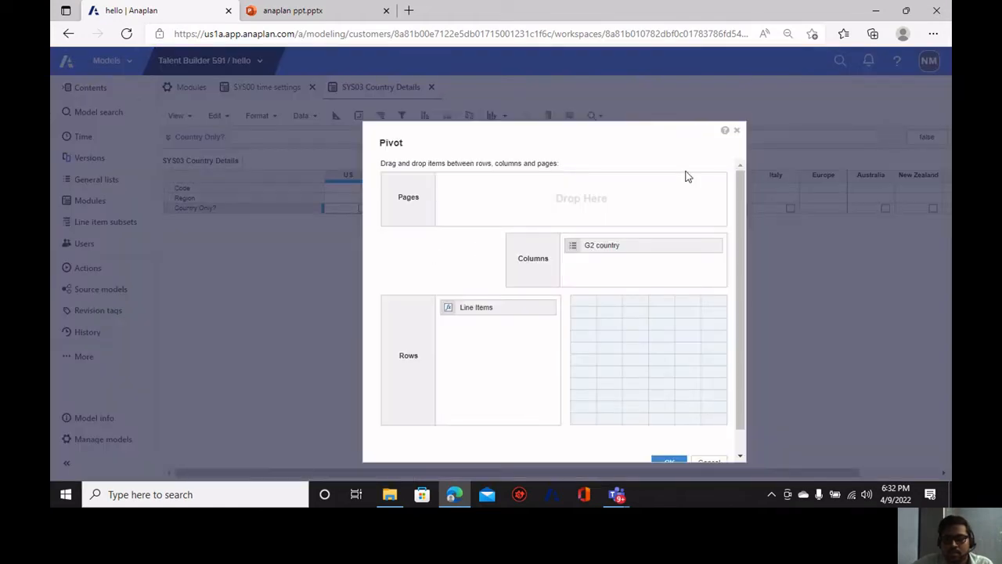
click(736, 130)
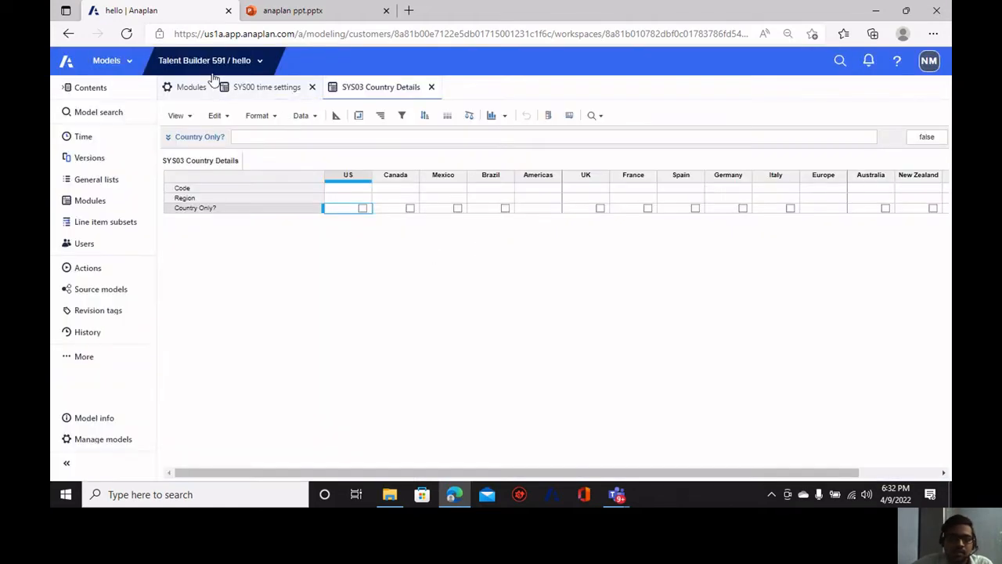
click(309, 11)
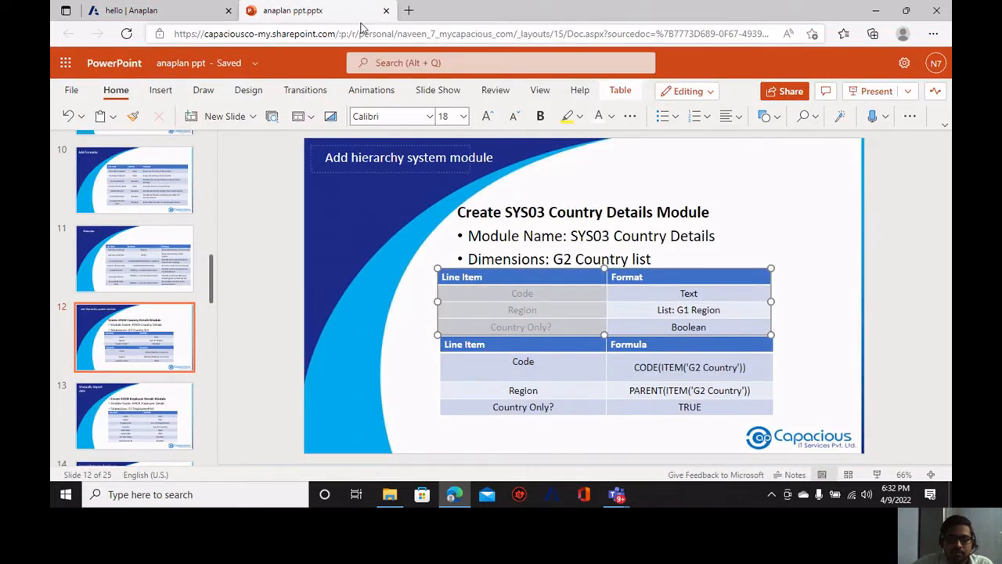
click(171, 6)
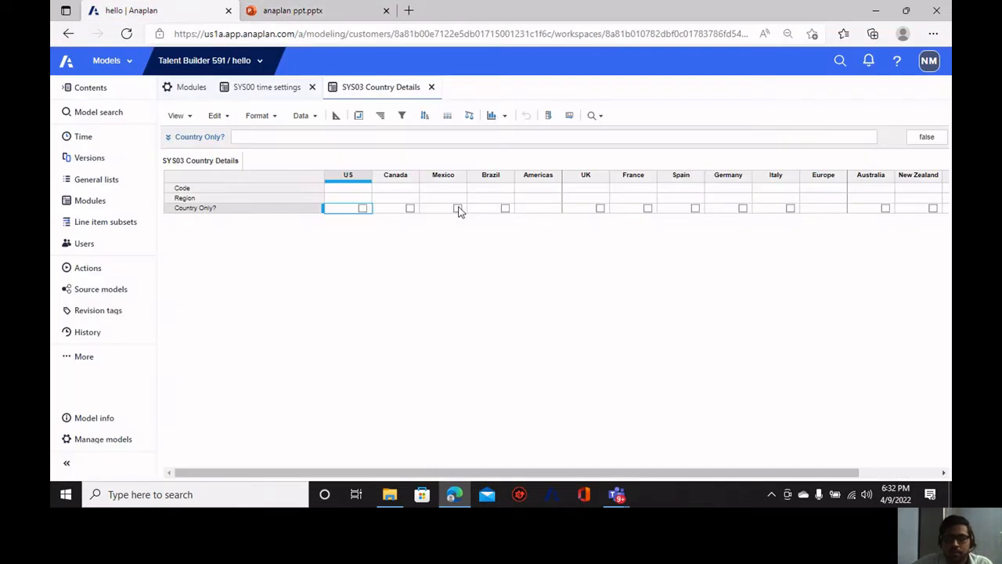
click(359, 116)
Show the blueprint and try to enter the formula code(item('G2 COUNTRY')) for the Code line item.
click(338, 116)
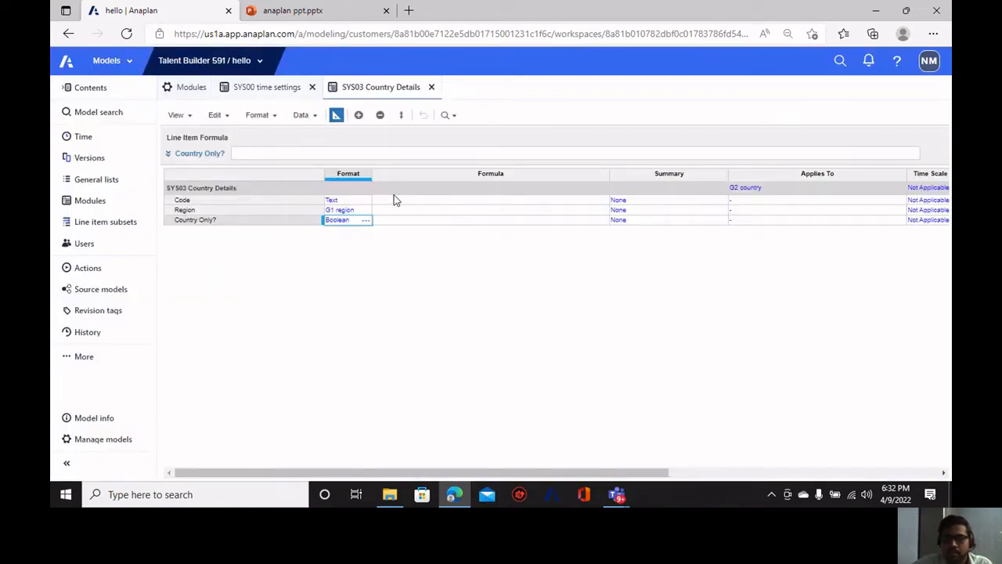
click(397, 201)
text(co)
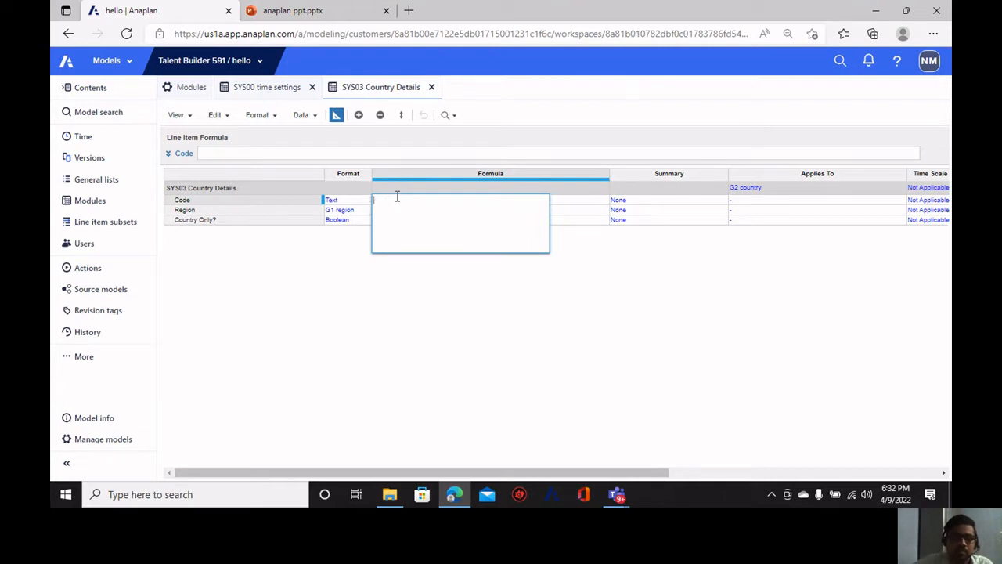
click(228, 153)
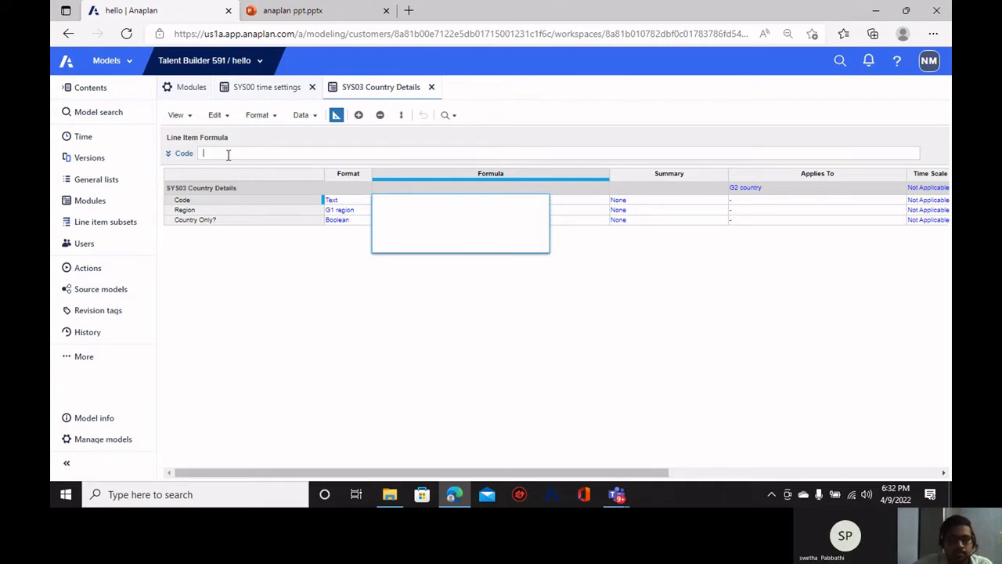
text(code(item('G2 COUNTRY)
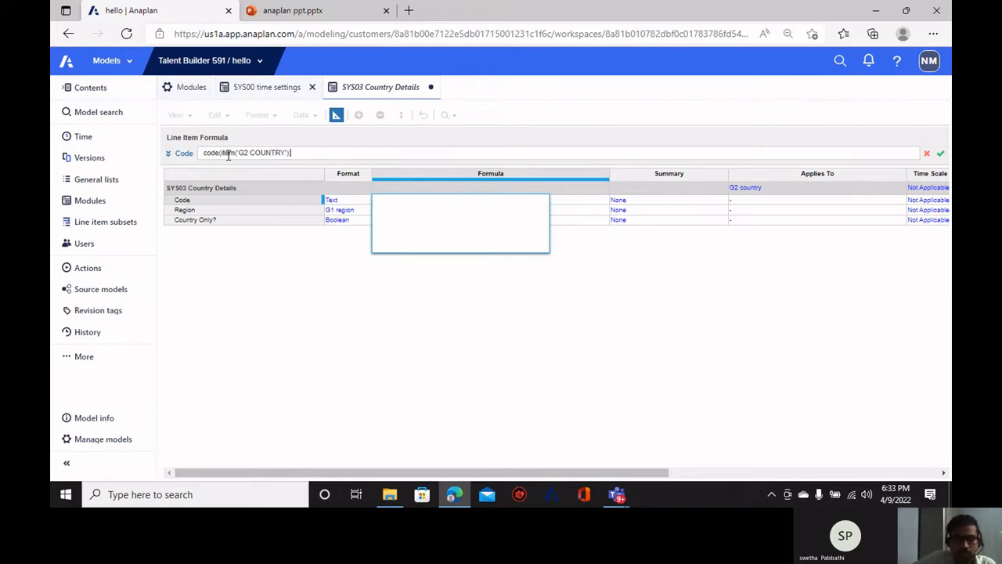
key(Return)
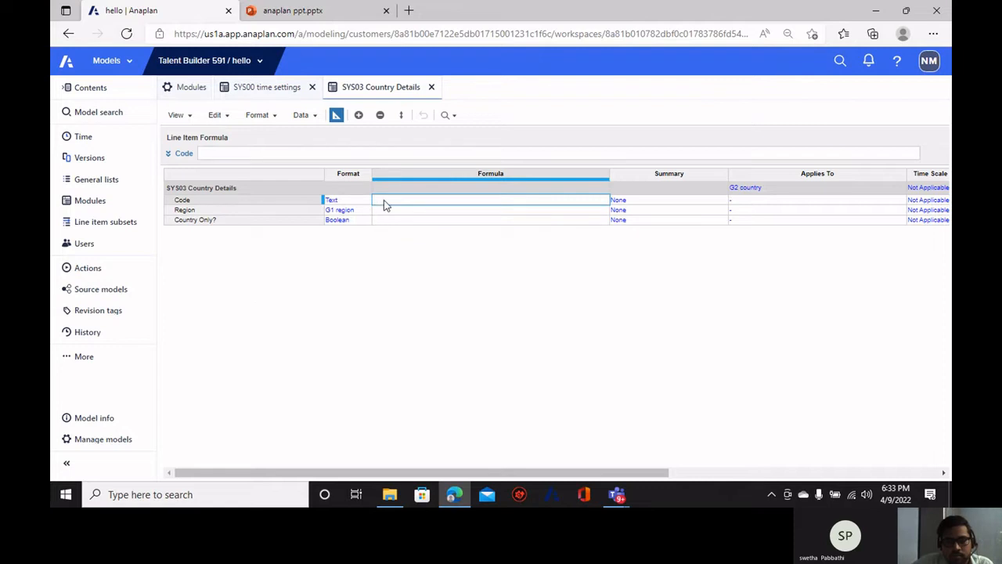
Set the Code line item's formula to CODE(ITEM('G2 country')).
click(207, 152)
text(CODE)
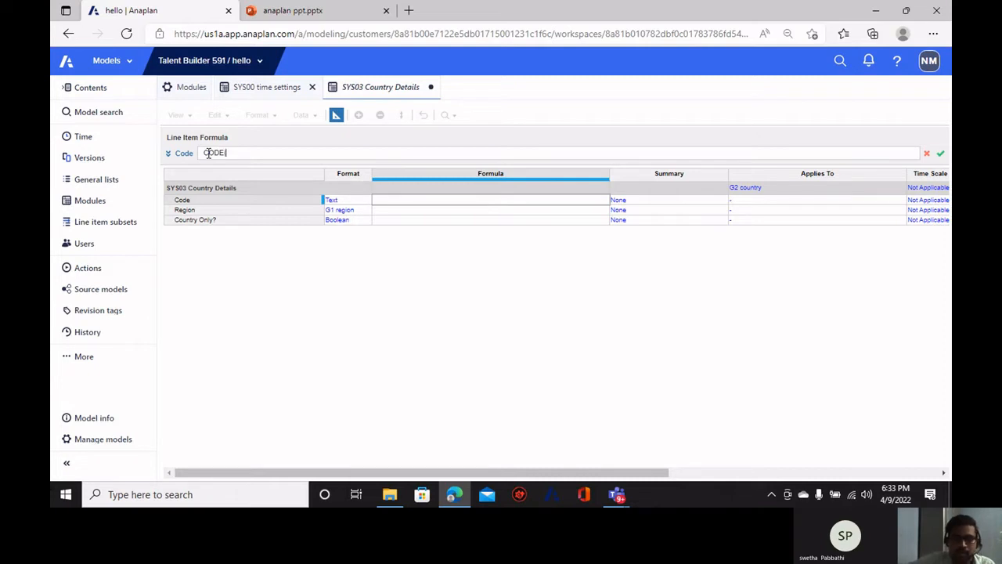
text((ITEM('G2 country)
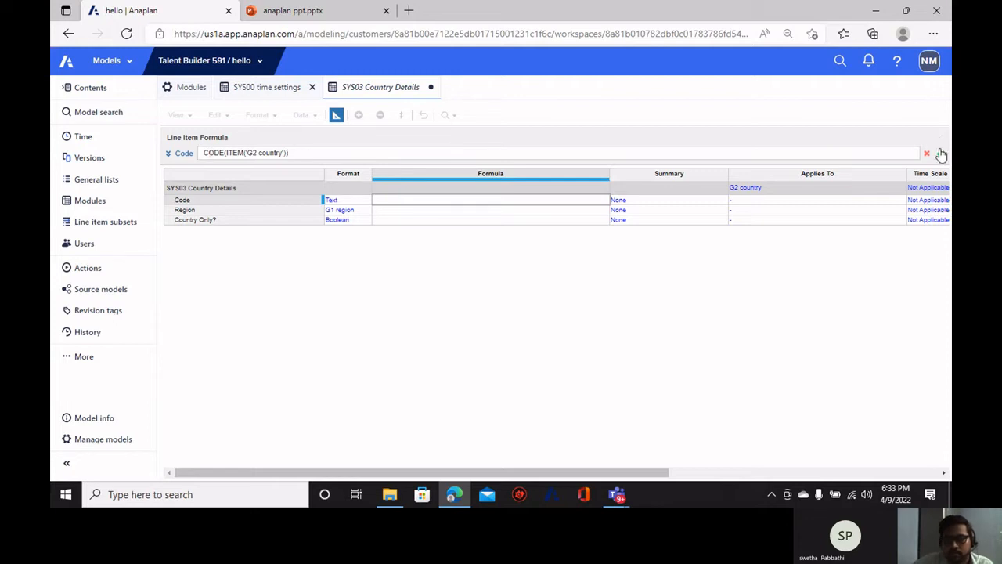
click(942, 155)
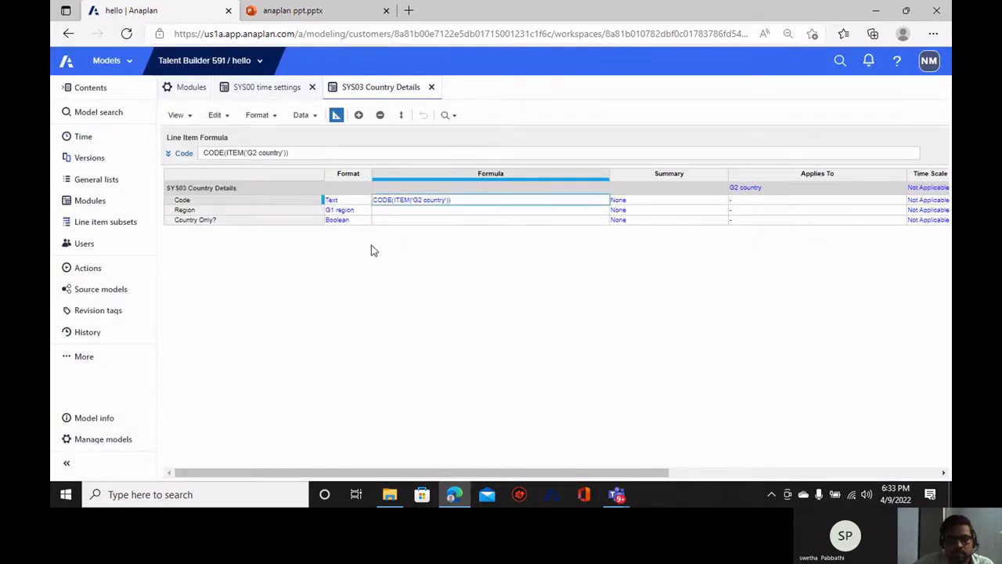
Set the Region line item's formula to PARENT(ITEM('G2 country')).
click(249, 211)
click(395, 212)
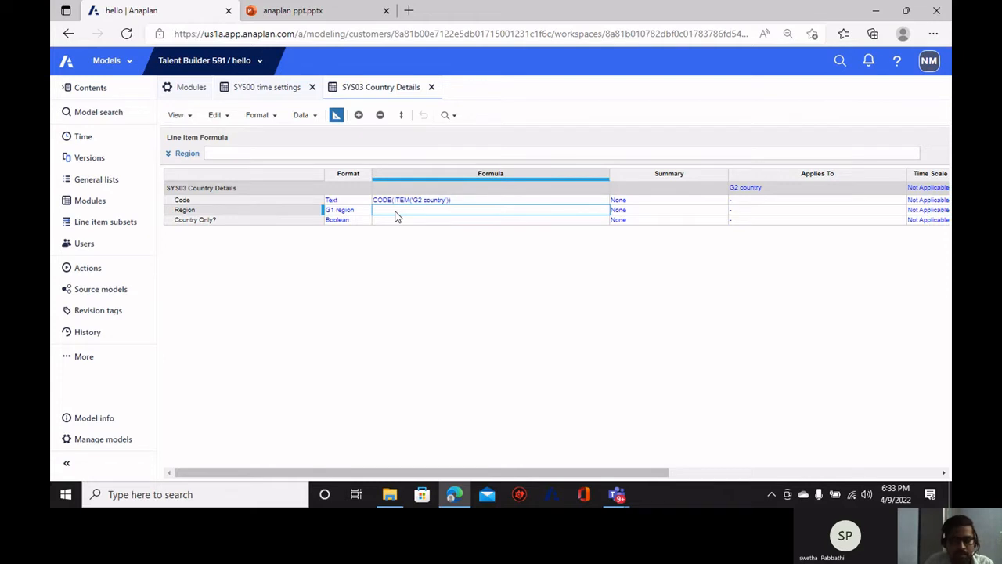
click(254, 151)
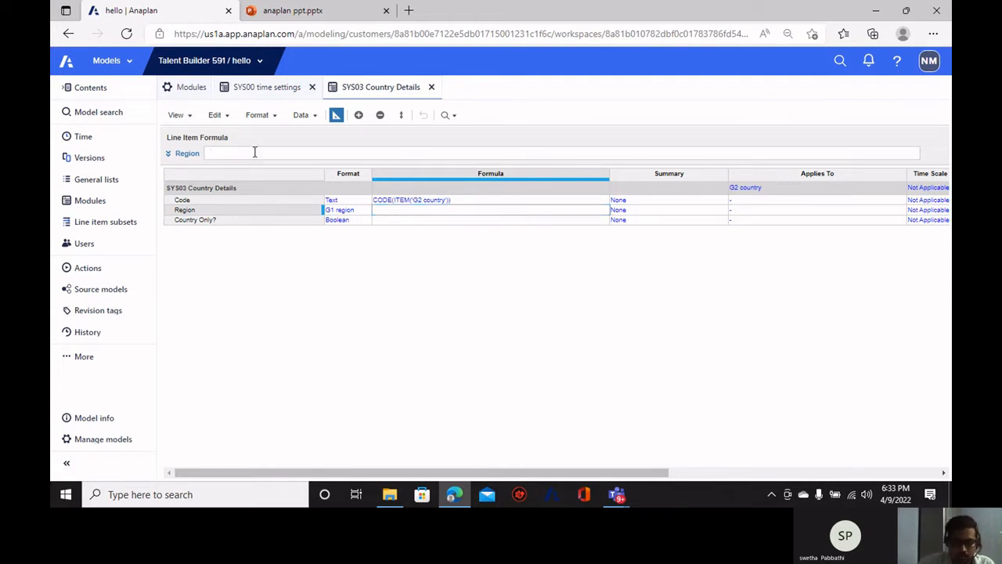
text(parent(item('g2 country)
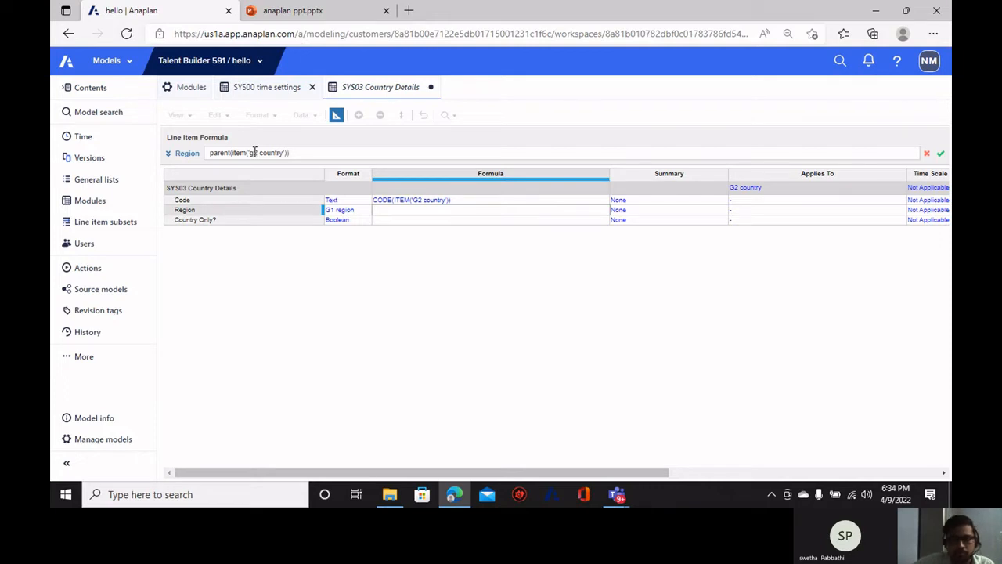
click(940, 153)
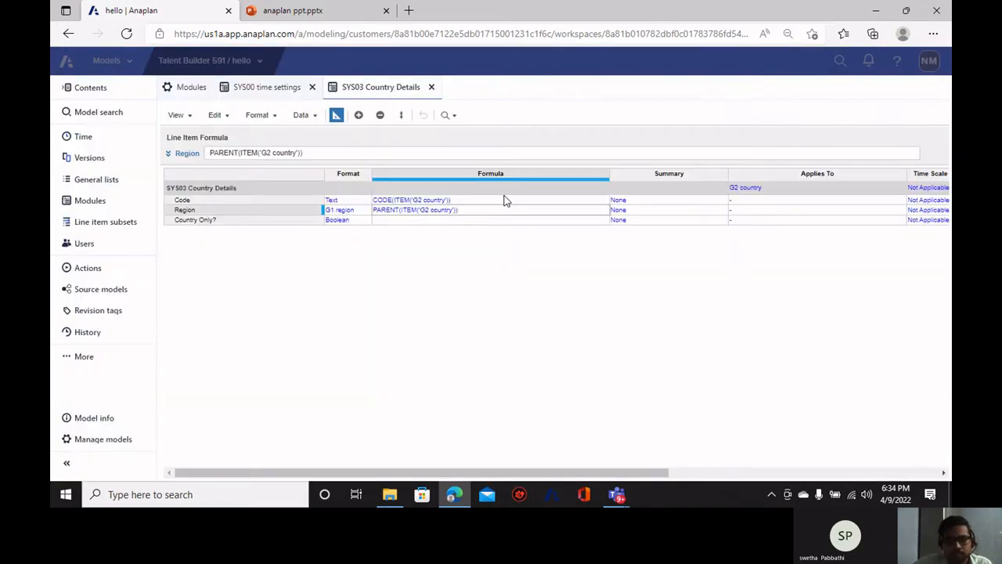
Set the Country Only? line item's formula to TRUE.
click(395, 223)
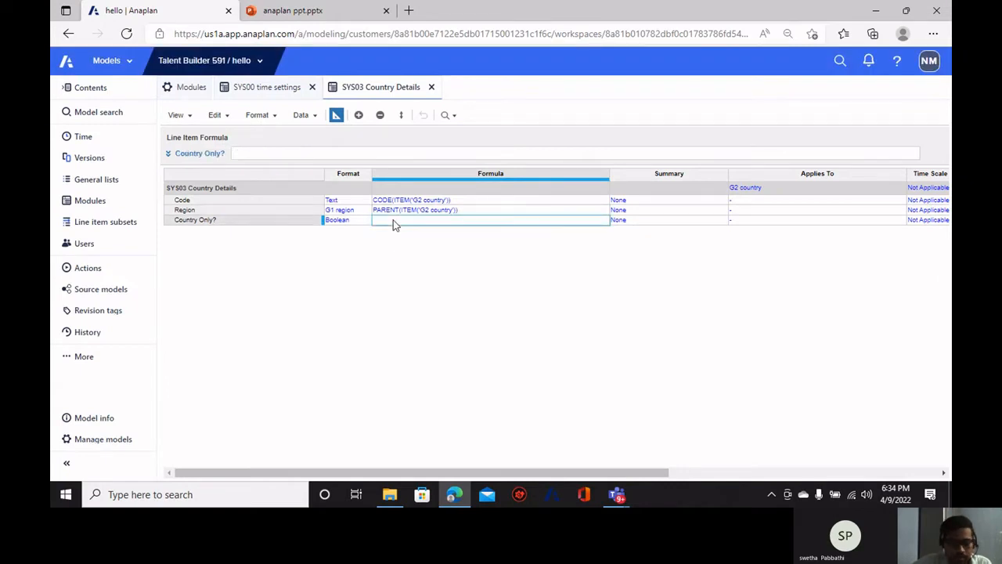
text(I)
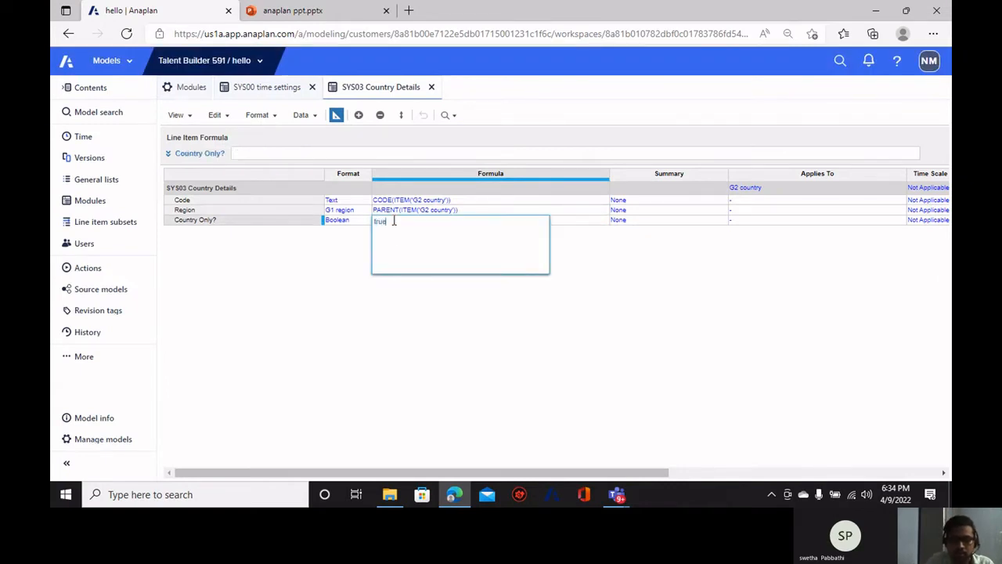
key(Return)
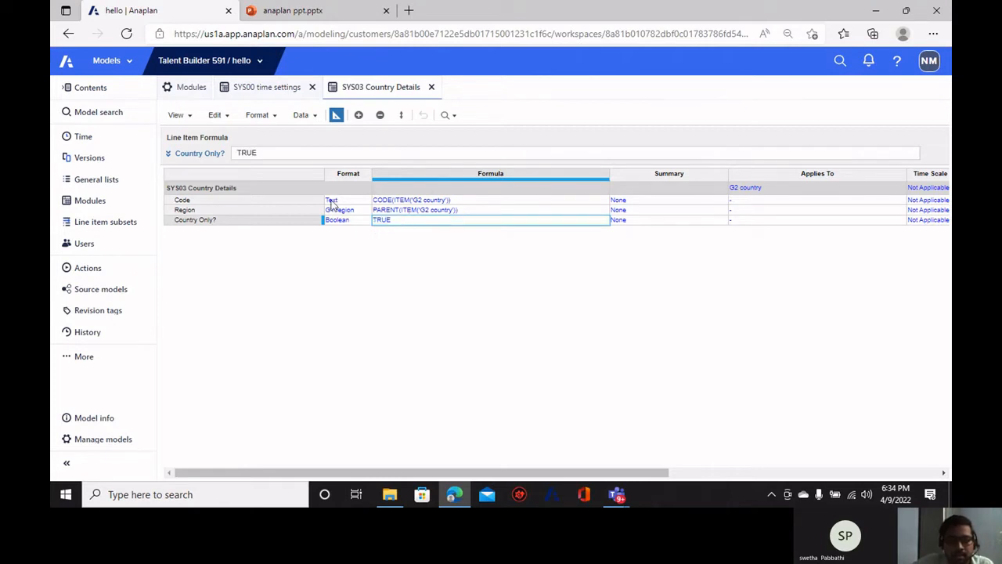
Return to the grid view and examine the Code, Region and Country Only? rows across the countries.
click(337, 116)
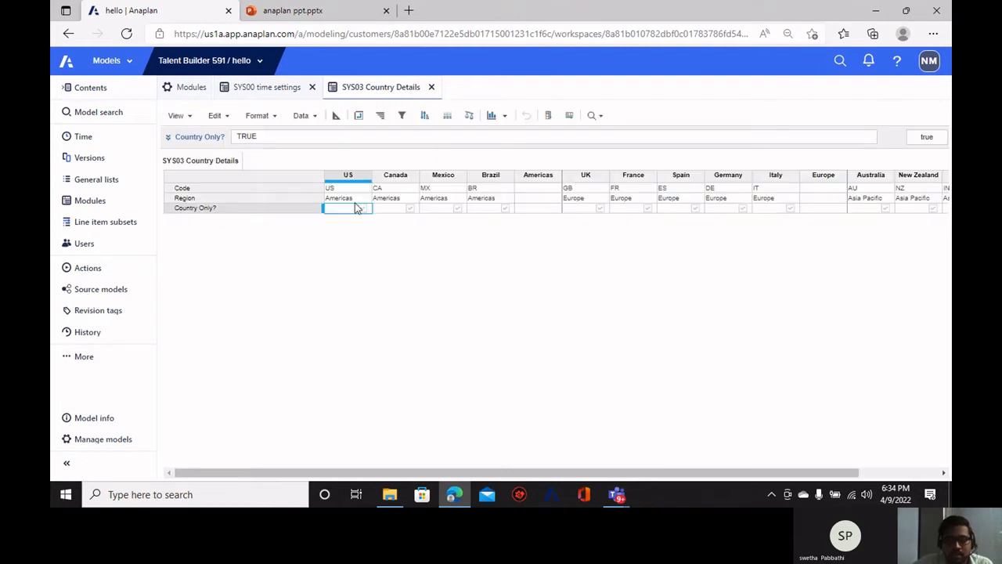
click(347, 198)
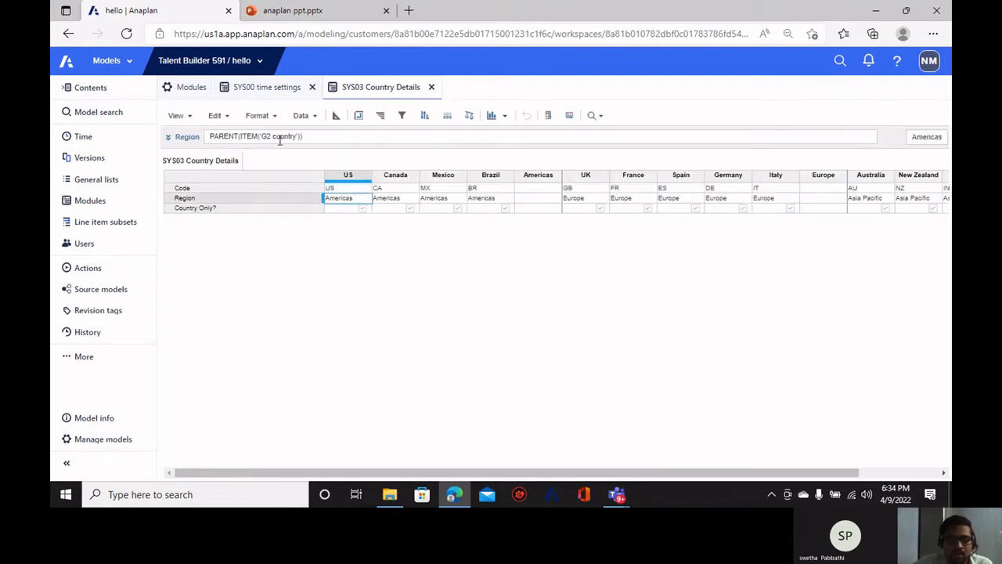
click(284, 189)
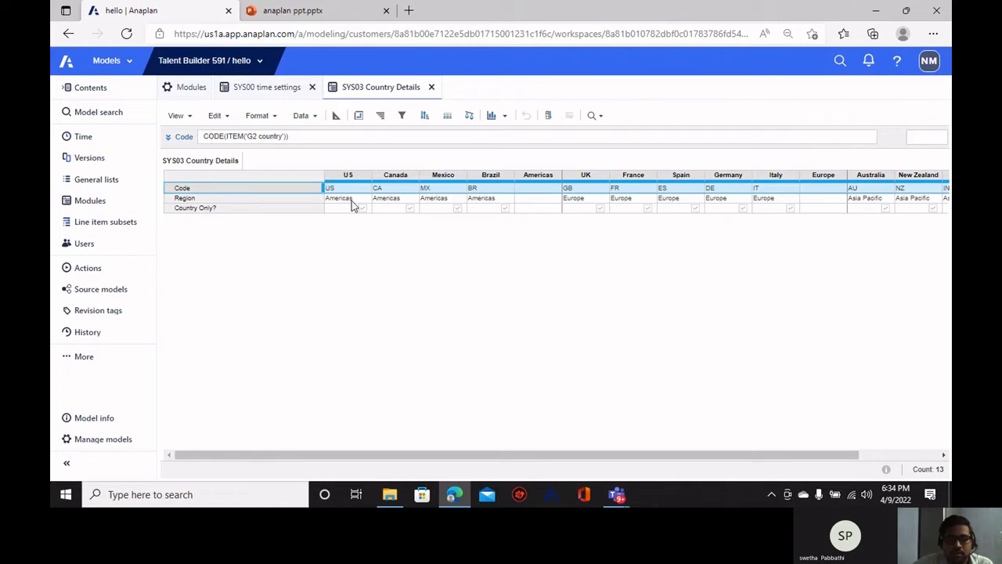
click(271, 196)
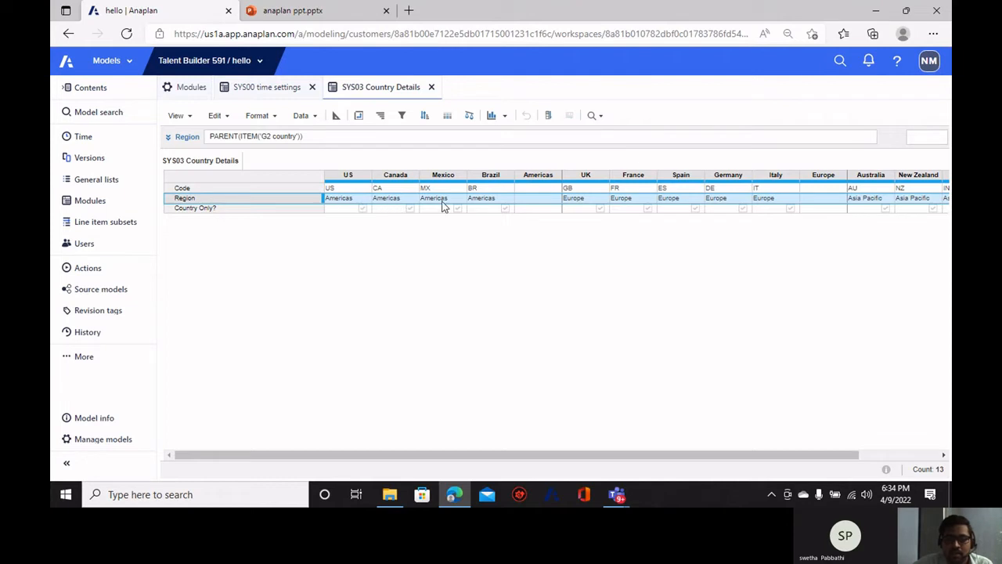
click(297, 208)
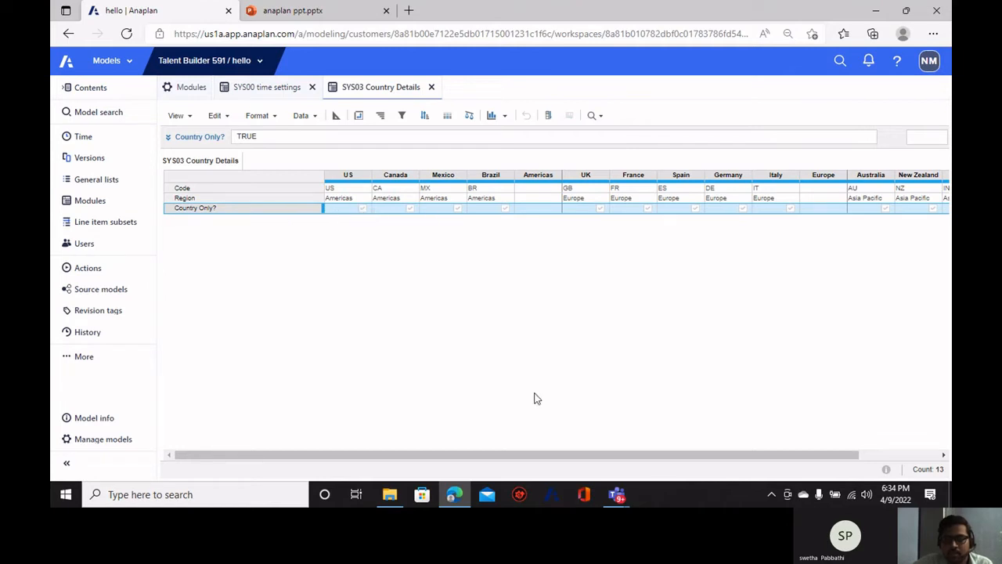
drag(560, 462, 455, 477)
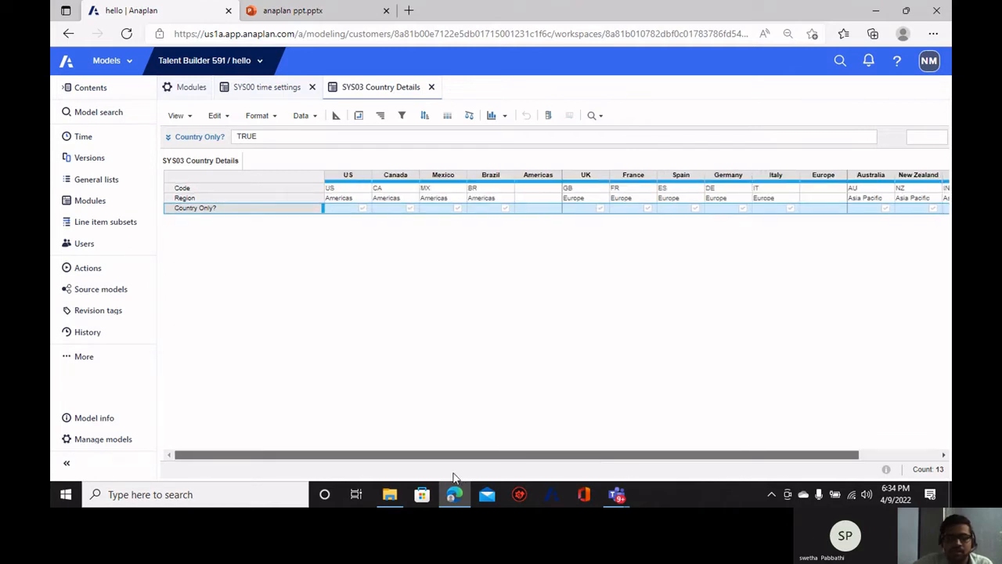
Show the blueprint and clear the formula of the Country Only? line item.
click(336, 115)
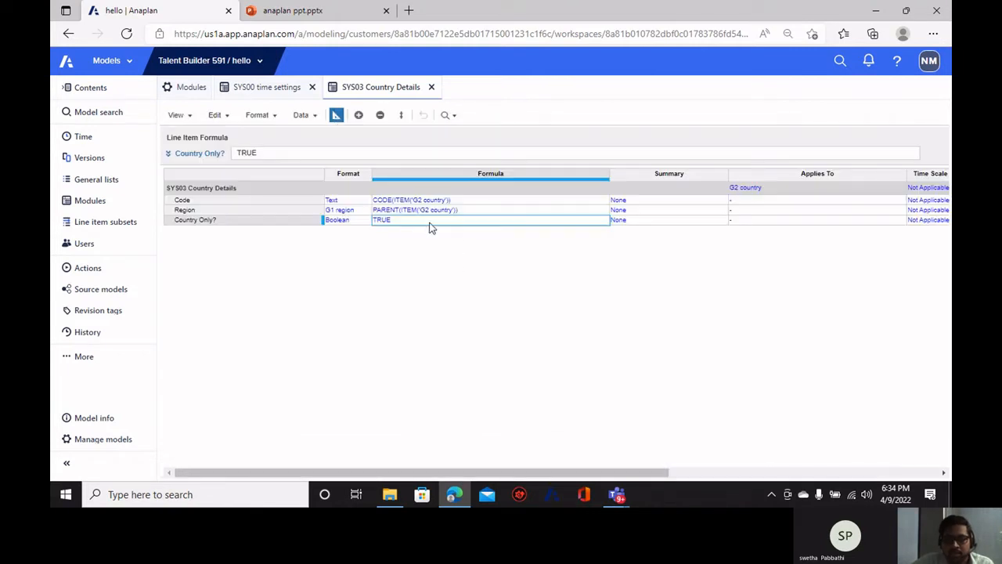
double_click(403, 226)
key(ctrl+a)
key(BackSpace)
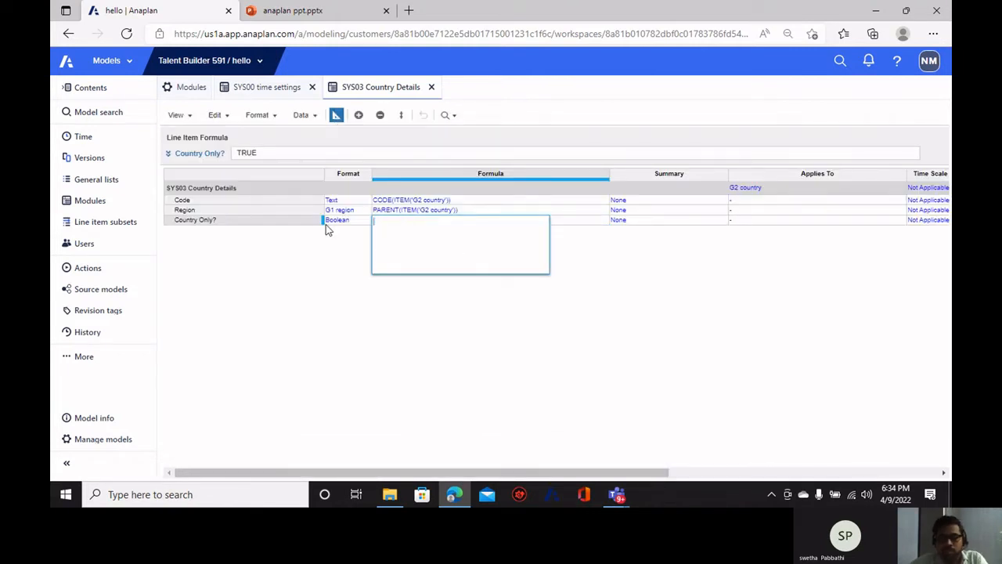
click(258, 313)
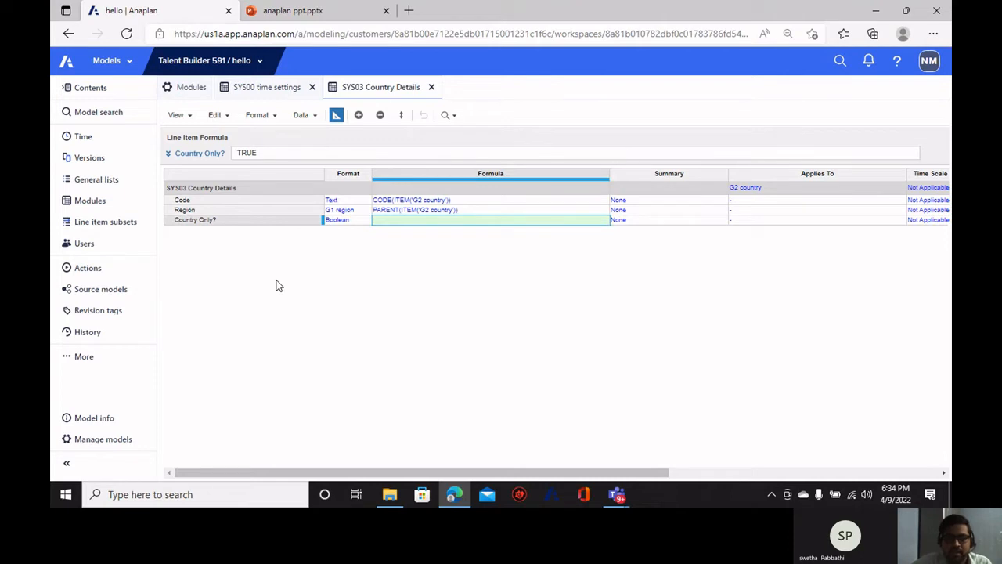
In the grid view, toggle the Country Only? checkboxes for US, Canada, Mexico and Brazil by hand.
click(336, 117)
click(363, 208)
click(409, 209)
click(458, 209)
click(504, 208)
click(458, 208)
click(409, 209)
click(363, 208)
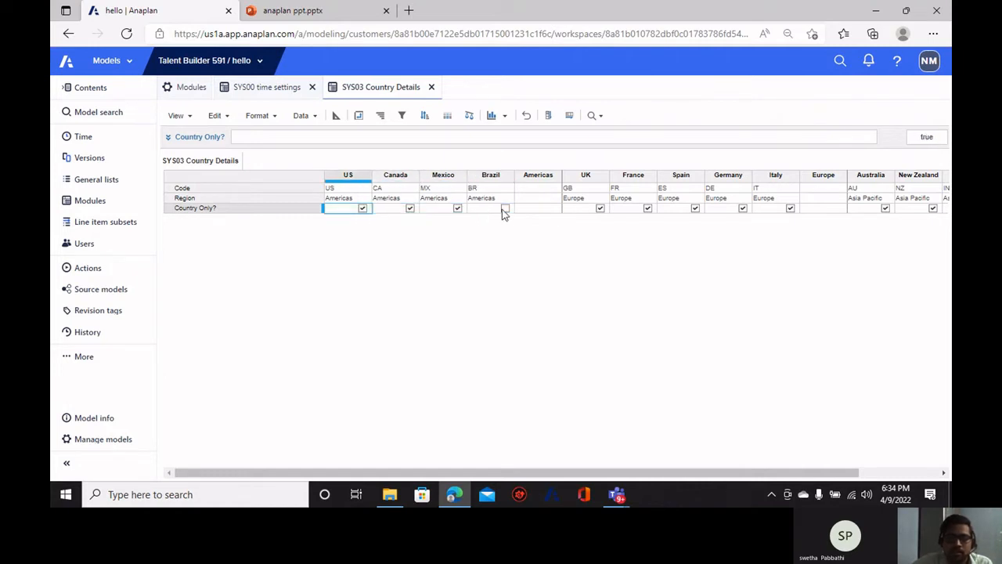
click(504, 209)
Enter TRUE again as the Country Only? line item's formula in the blueprint and return to the grid view.
click(336, 115)
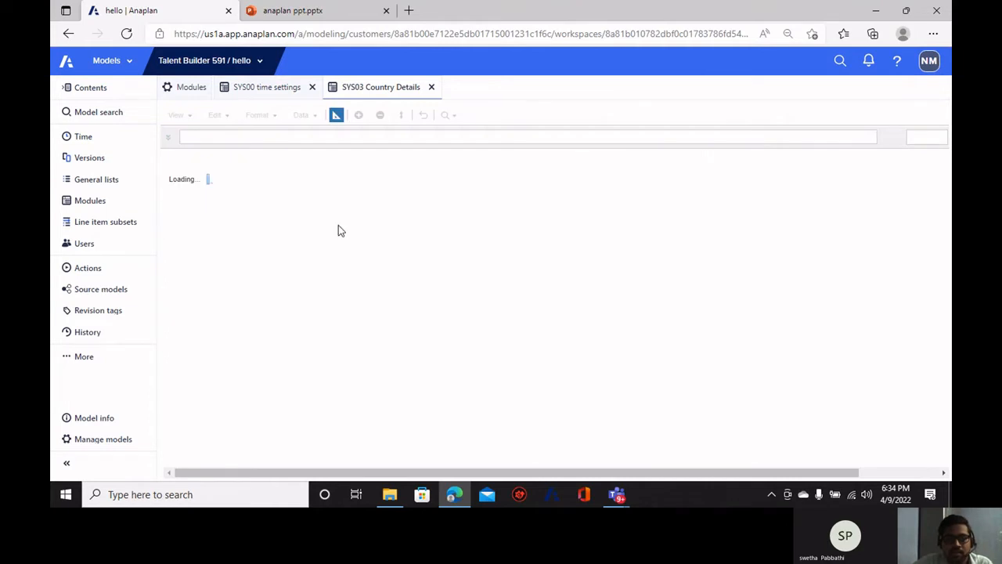
click(302, 155)
text(true)
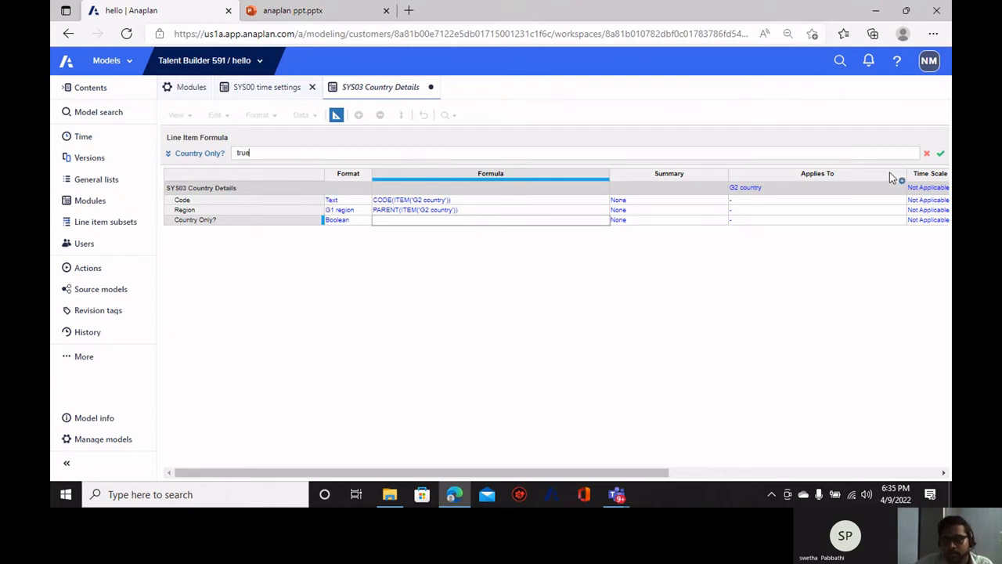
click(940, 153)
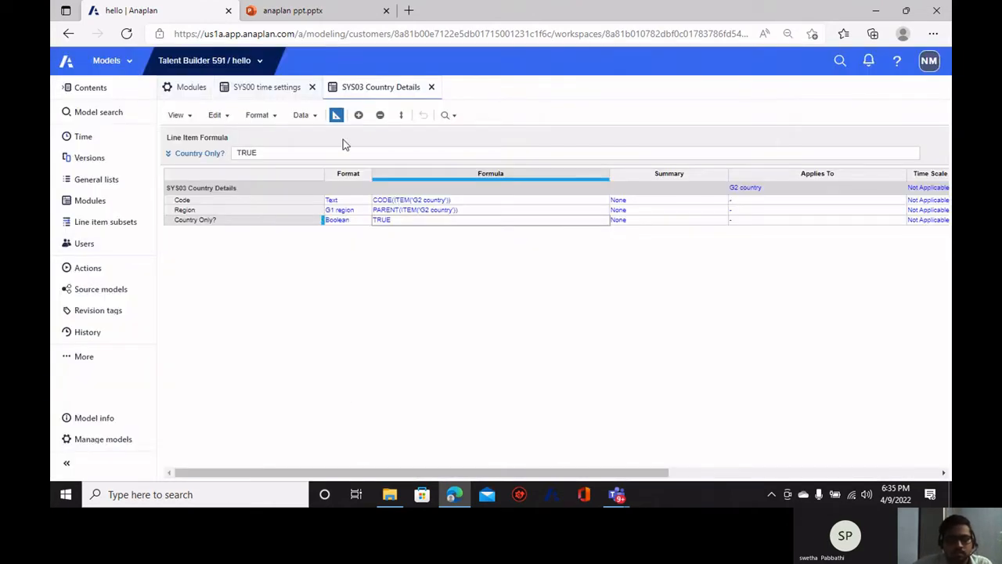
click(337, 116)
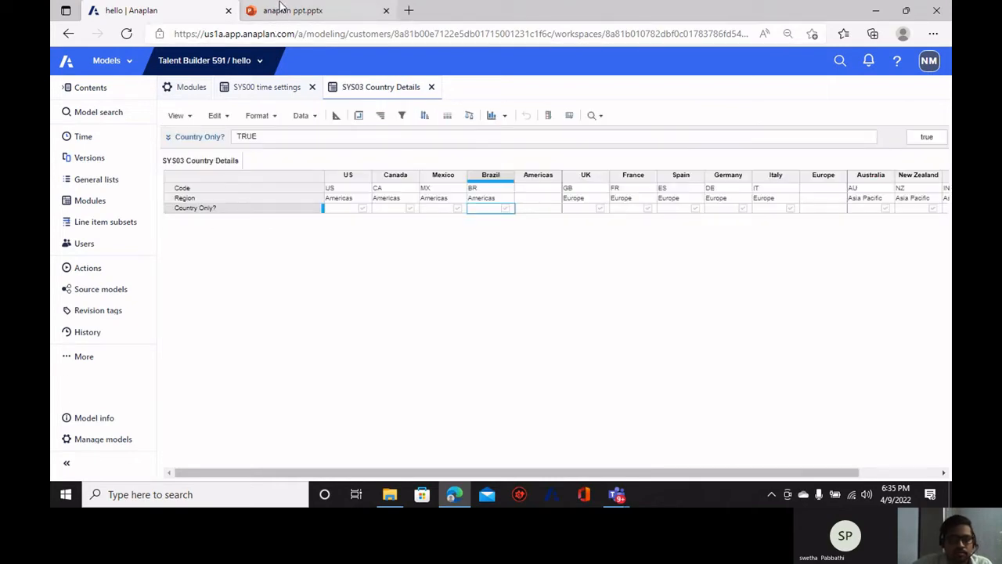
Consult slide 13 of the PowerPoint deck, and start inserting a new module in Anaplan's module list.
click(280, 8)
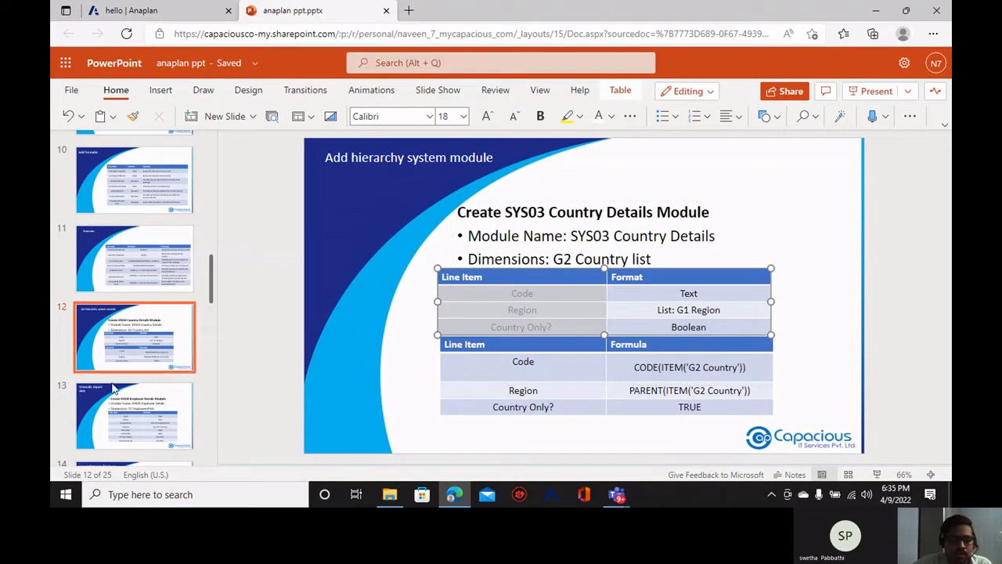
click(137, 405)
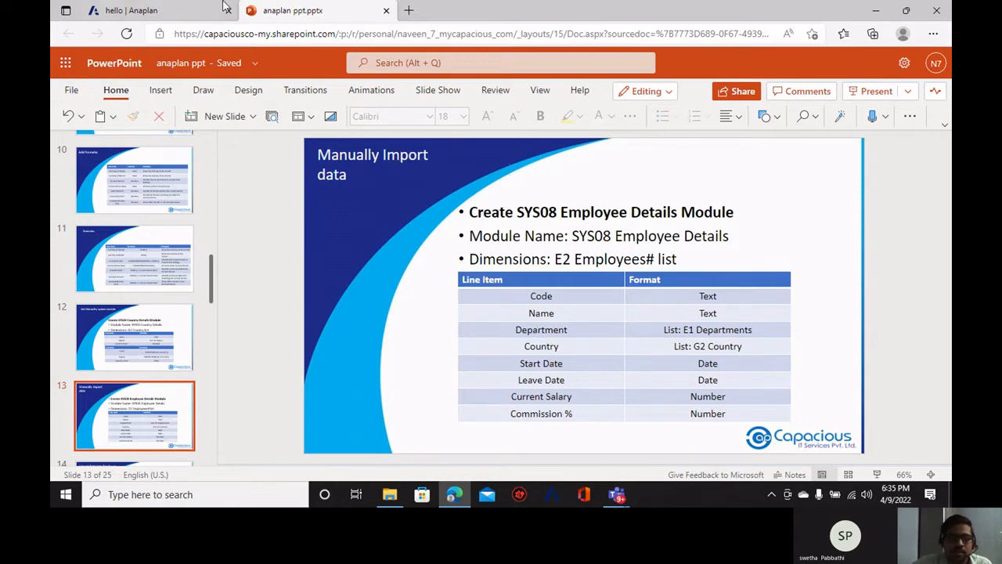
click(180, 10)
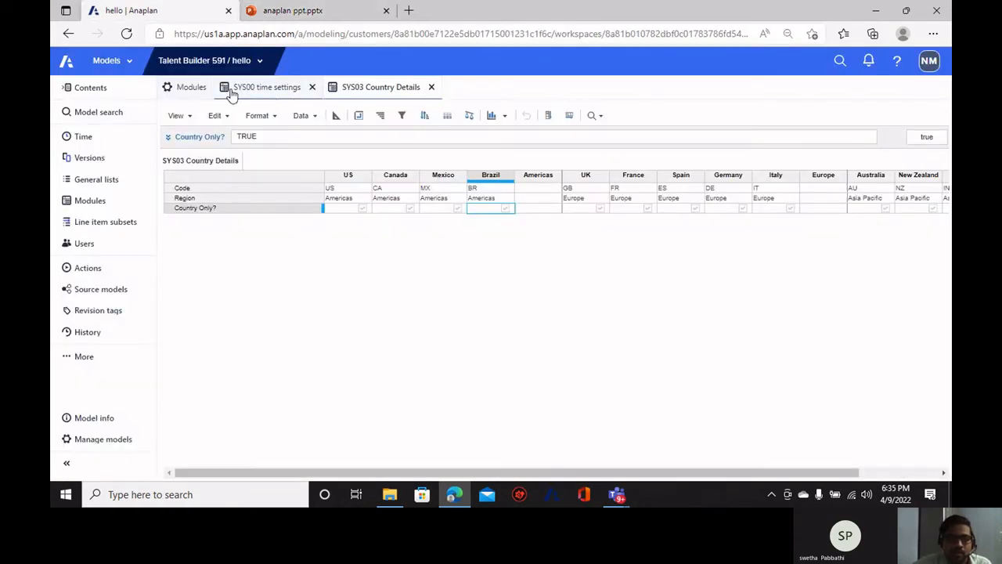
click(199, 89)
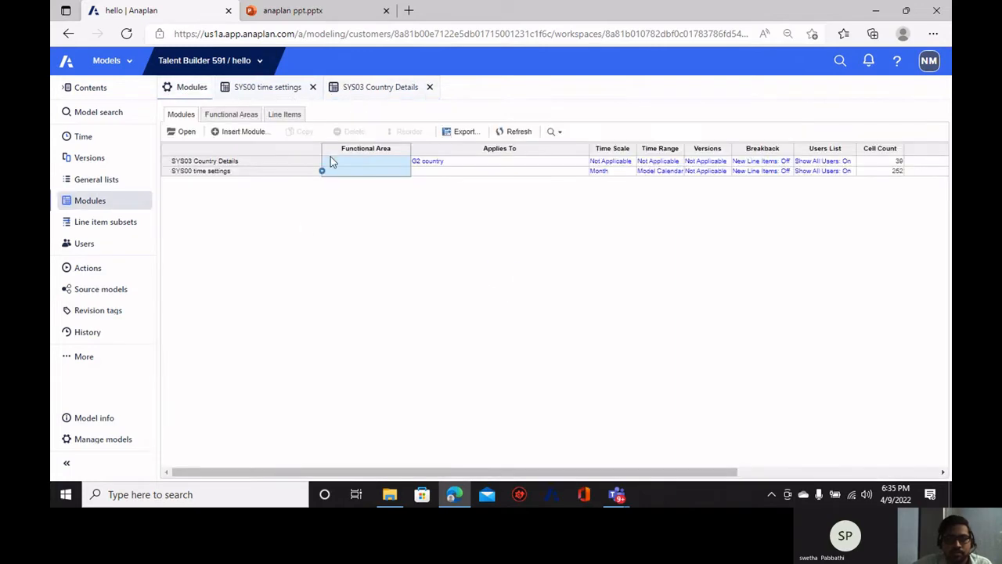
click(239, 131)
Copy the module name SYS08 Employee Details from slide 13 in PowerPoint and use it as the new module's name in Anaplan.
click(301, 11)
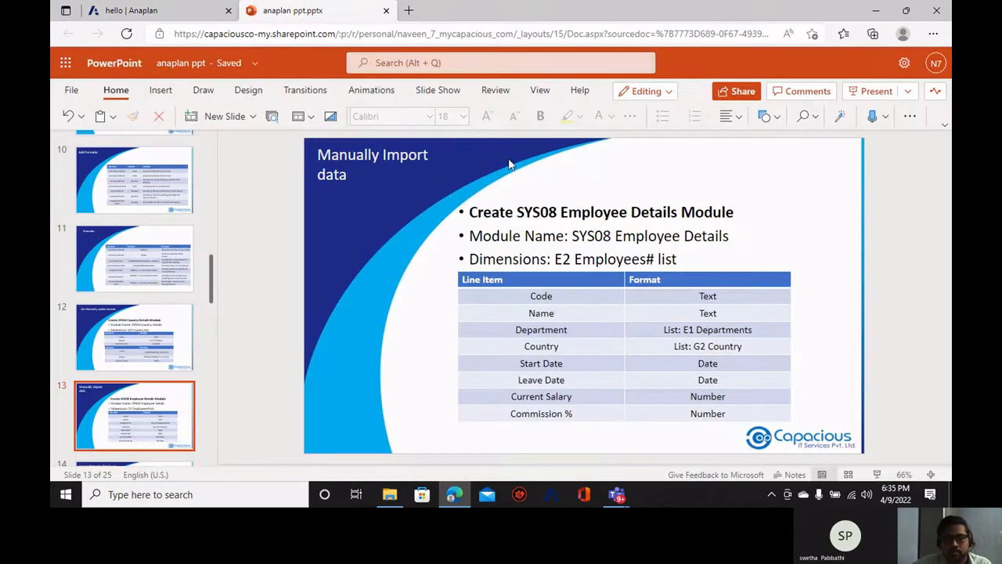
drag(572, 235, 736, 235)
key(ctrl+c)
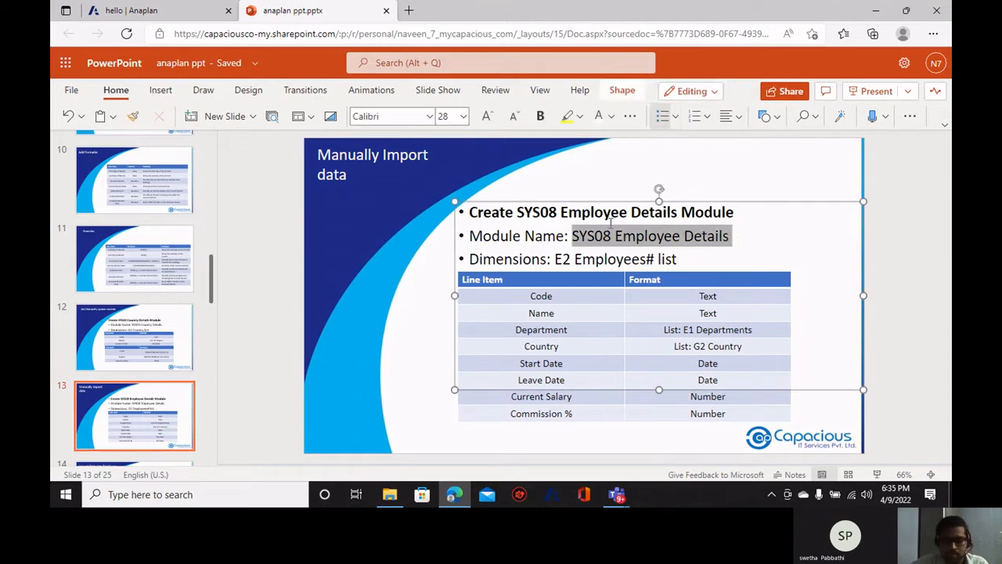
click(154, 13)
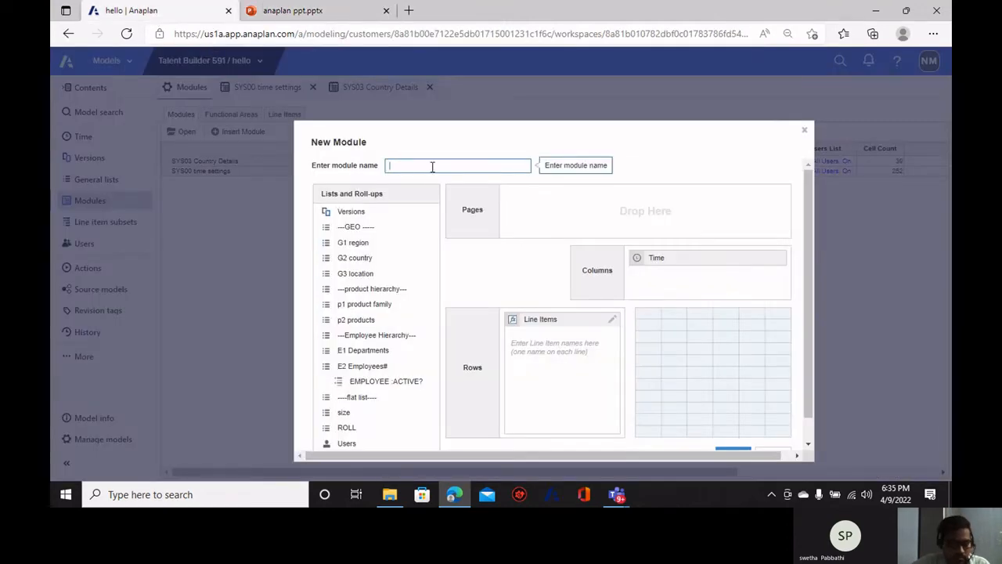
key(ctrl+v)
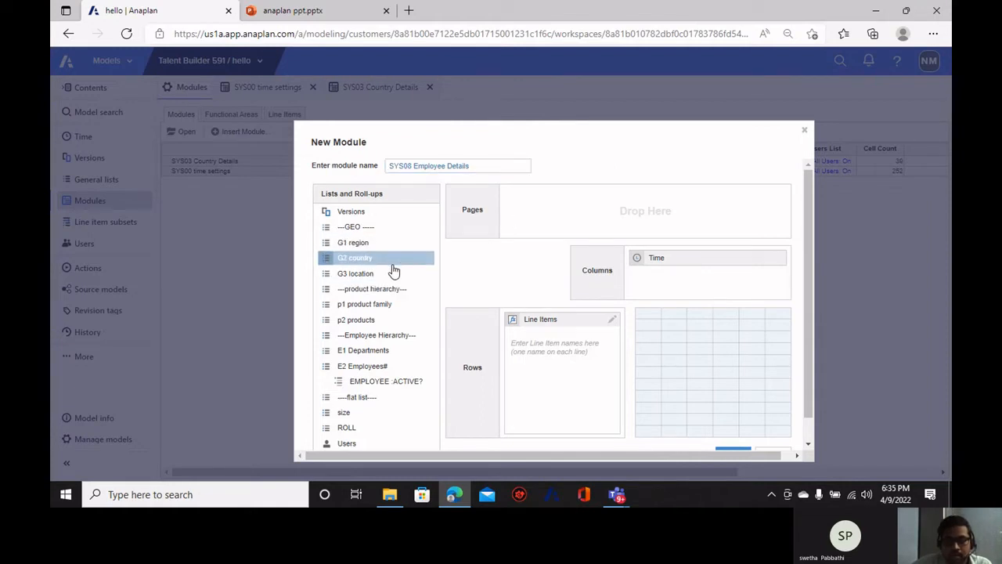
Remove Time from the new module's columns, and try E1 Departments as a page dimension before taking it out again.
drag(667, 260, 376, 303)
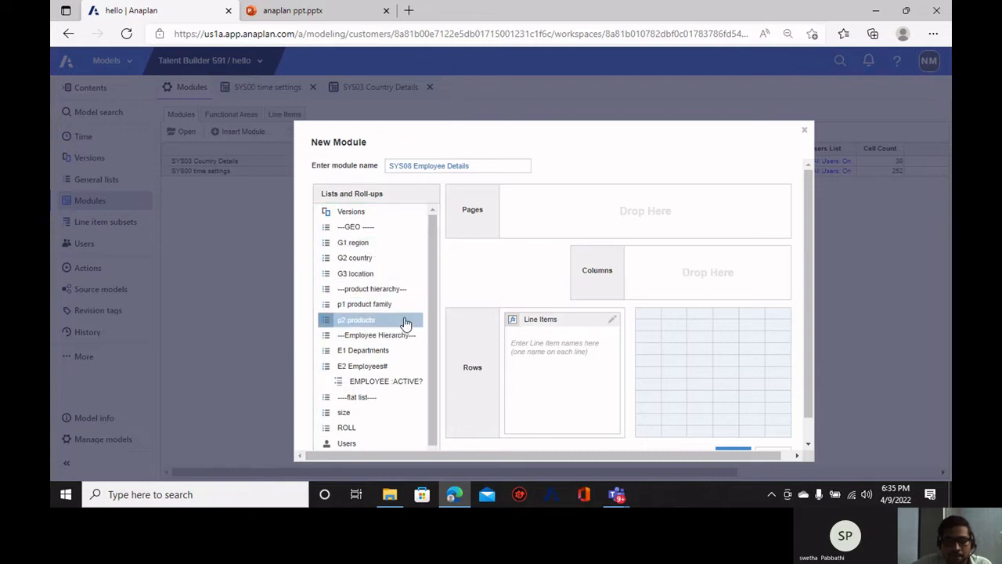
drag(384, 353, 595, 213)
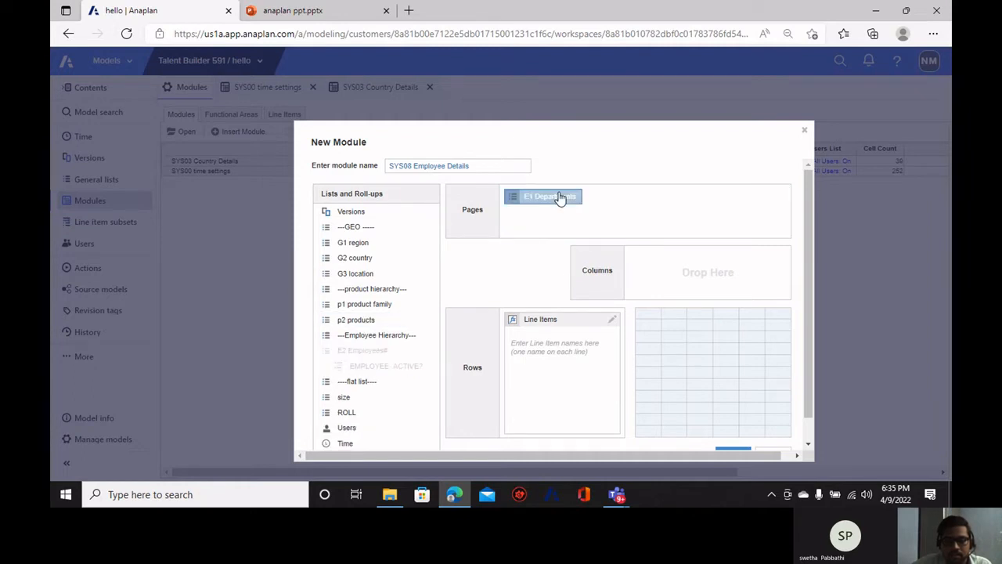
drag(560, 198, 378, 344)
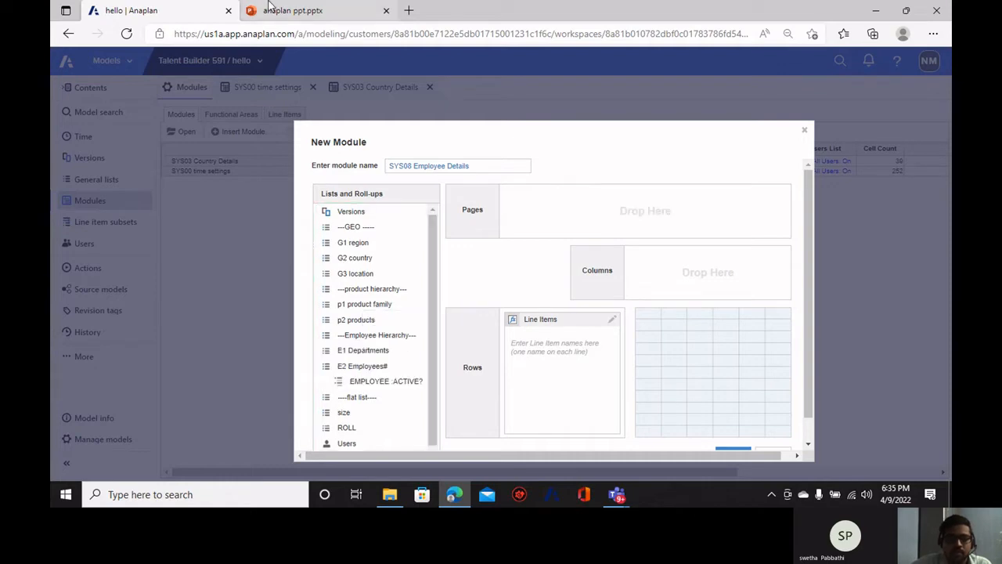
Check the required dimension on slide 13 in PowerPoint and add E2 Employees# as the new module's page dimension in Anaplan.
click(284, 9)
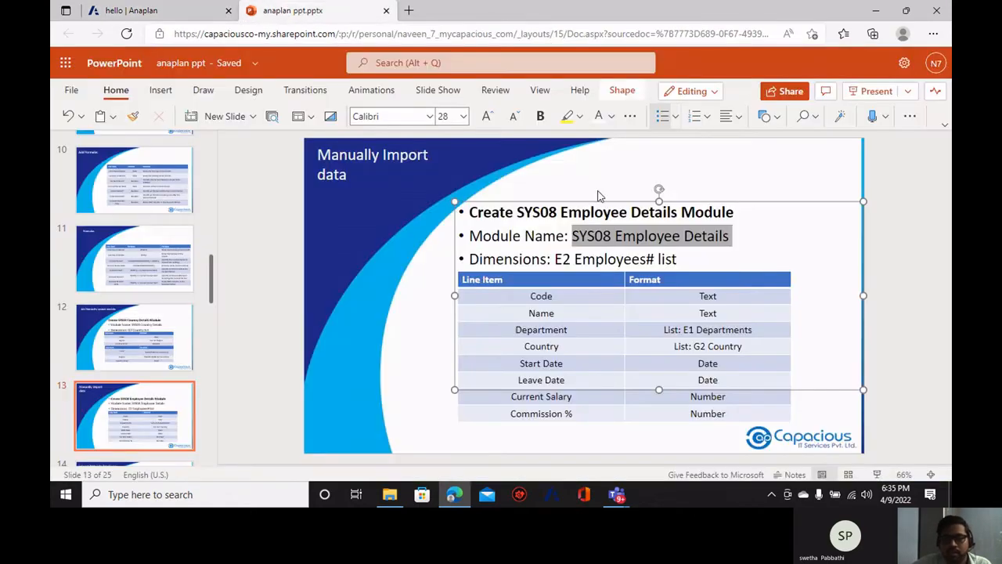
click(156, 10)
drag(384, 371, 604, 228)
Copy the line item names from Code to Commission % on slide 13 in PowerPoint into the new module's line items in Anaplan.
click(587, 343)
click(282, 10)
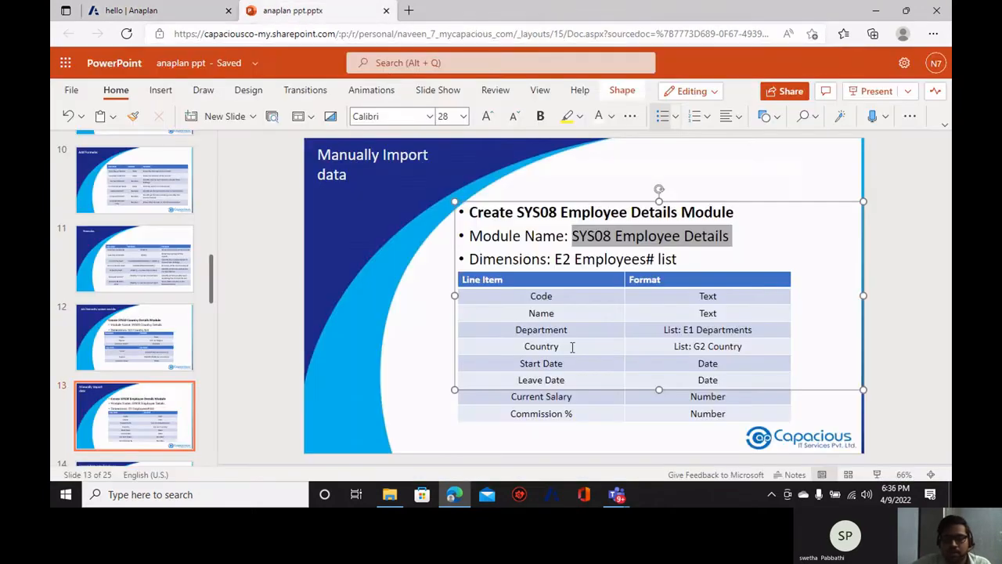
click(521, 300)
drag(521, 297, 579, 411)
key(ctrl+c)
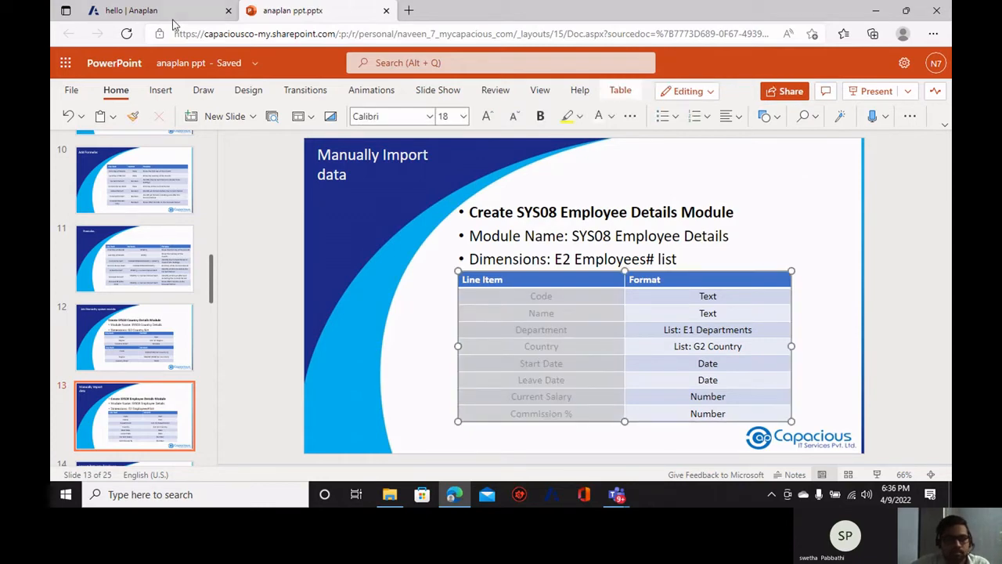
click(129, 10)
click(581, 380)
key(ctrl+v)
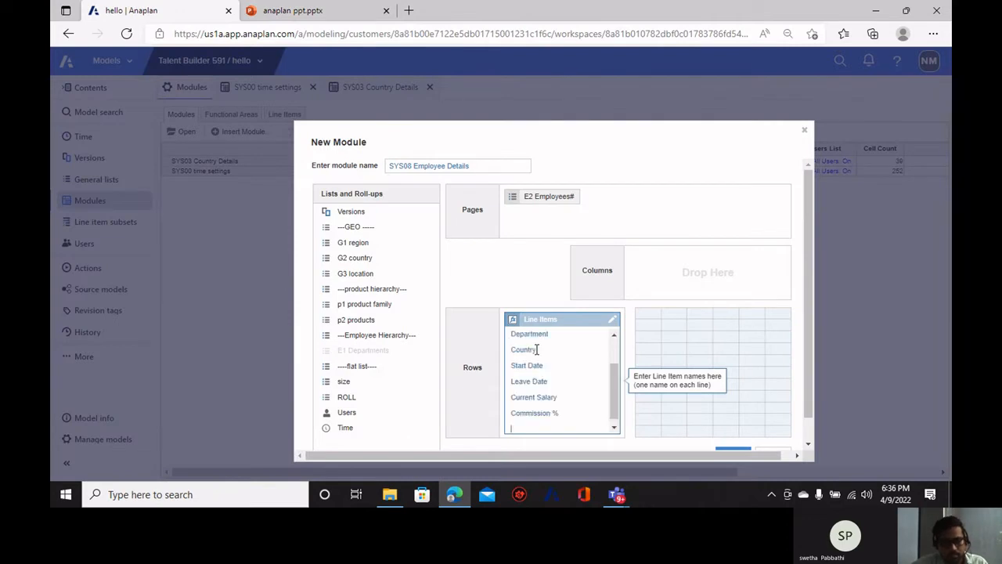
Create the SYS08 Employee Details module and show its blueprint view.
scroll(666, 383, down, 1)
click(732, 430)
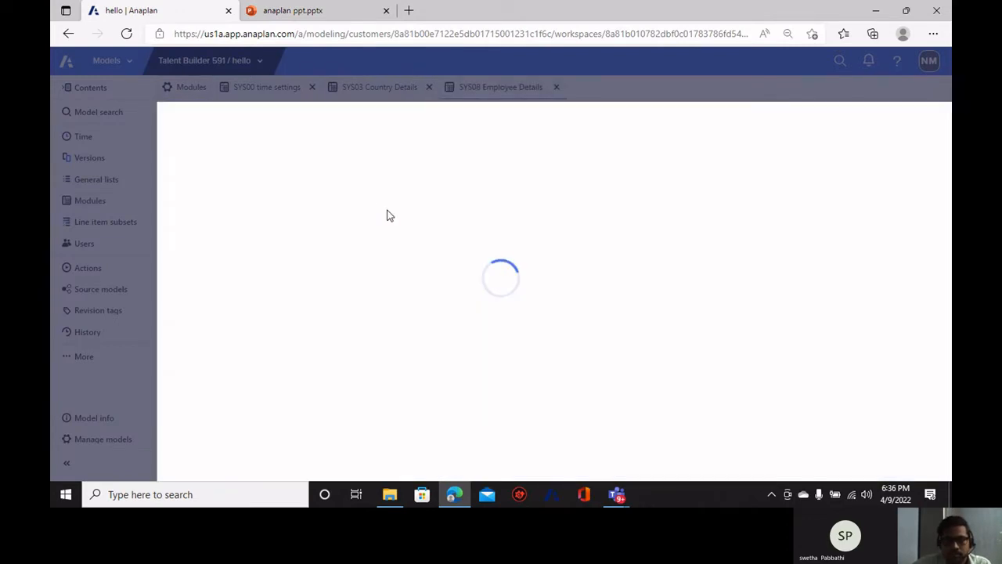
click(338, 116)
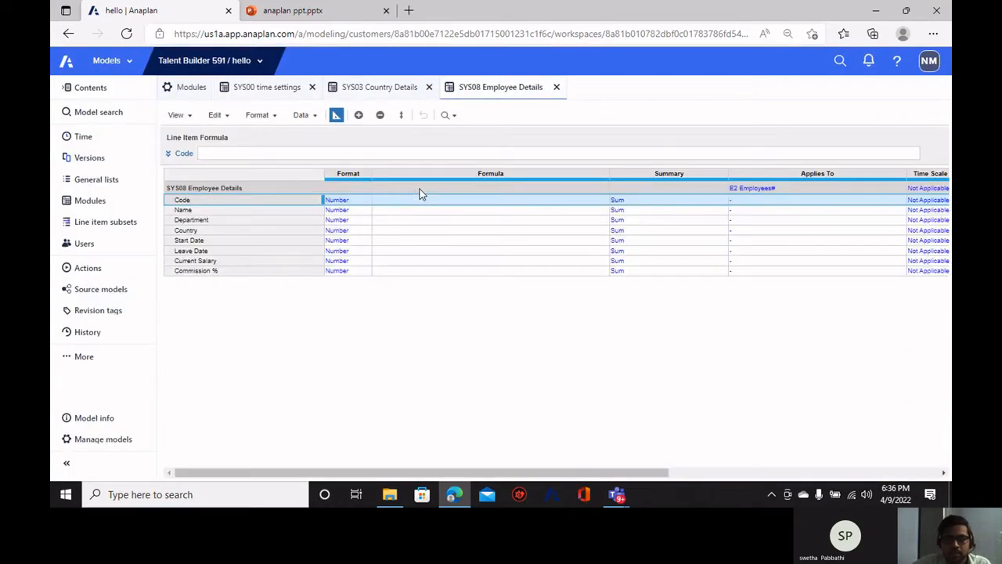
Set the format of the Code and Name line items to Text.
click(369, 202)
click(369, 202)
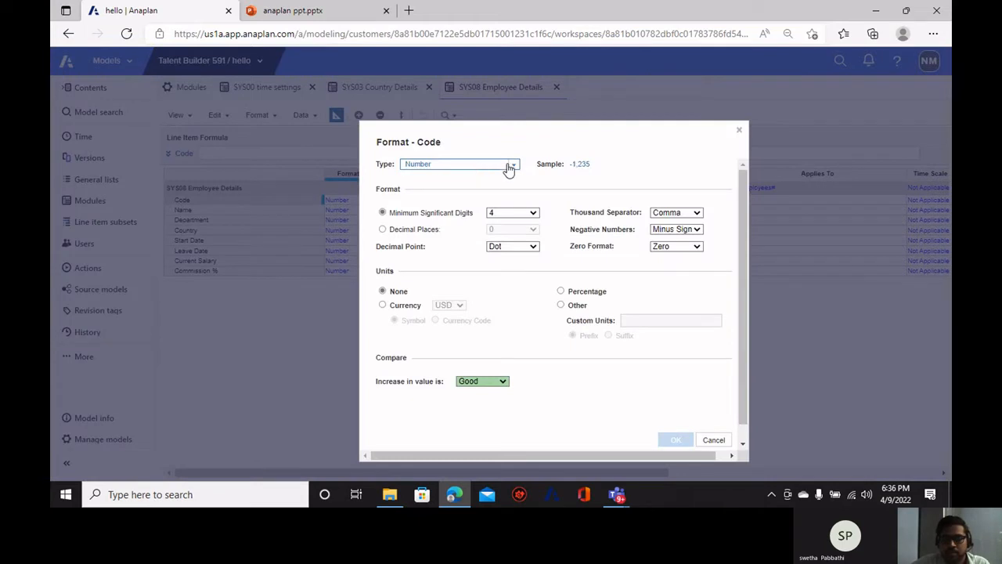
click(513, 166)
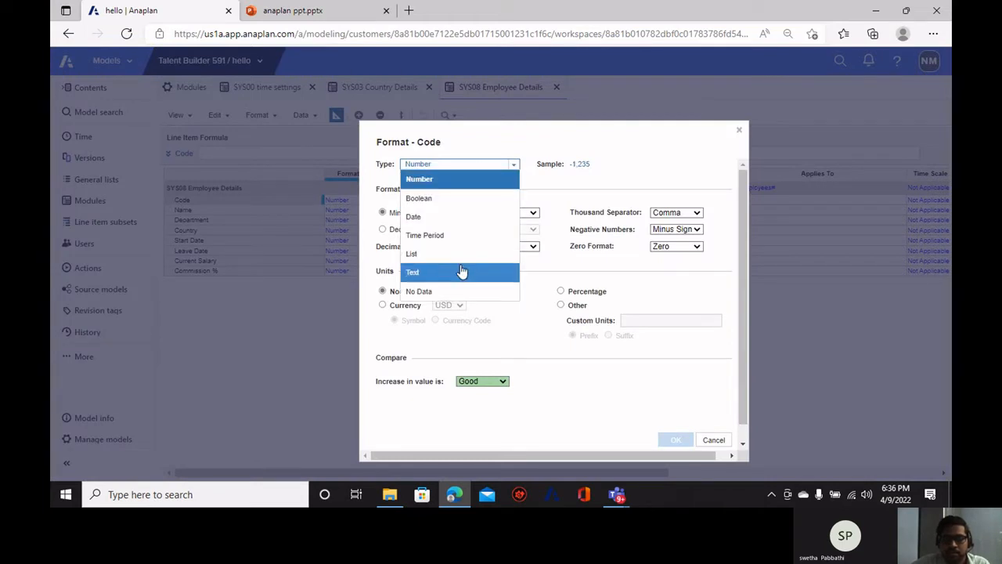
click(460, 272)
click(675, 424)
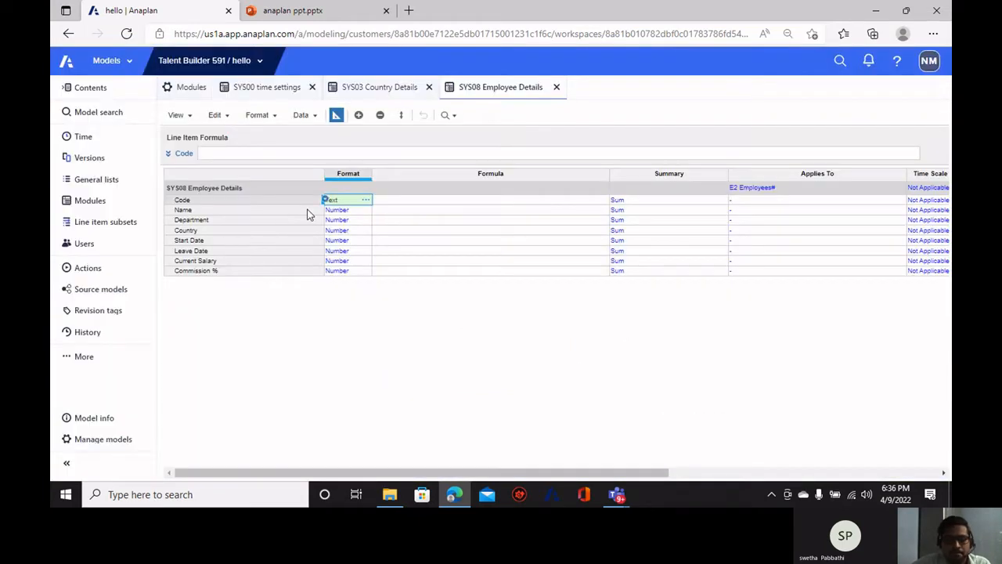
click(337, 210)
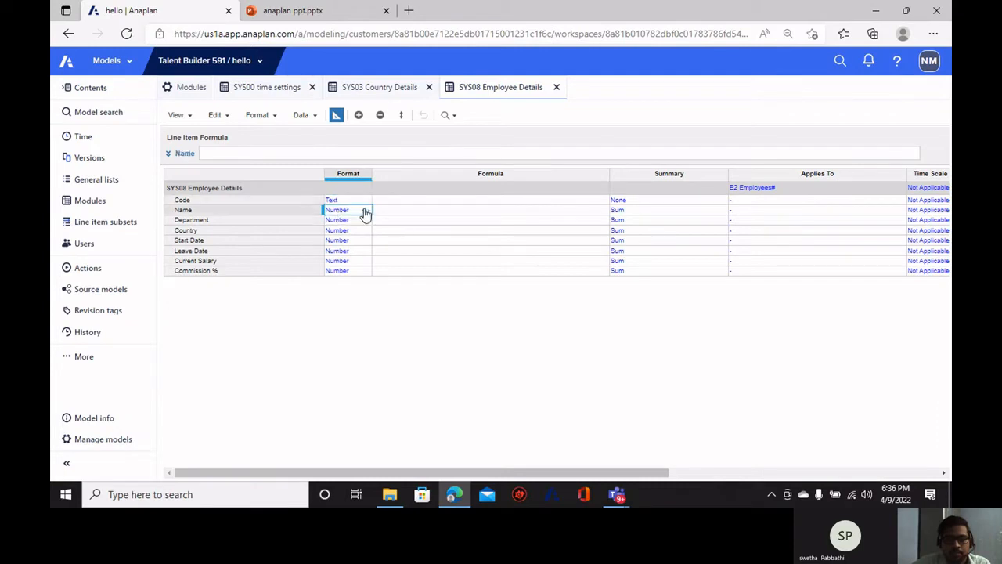
click(365, 210)
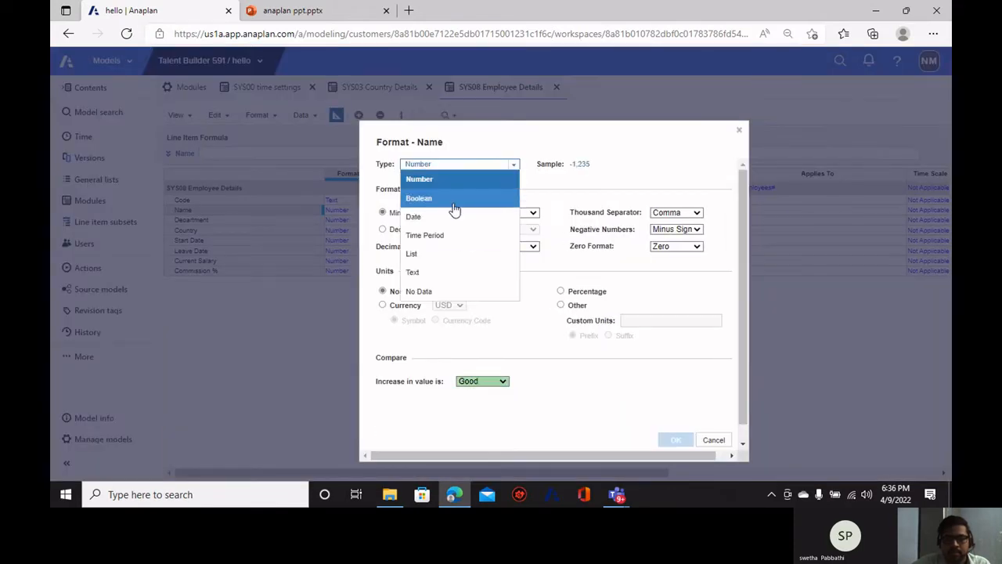
click(463, 273)
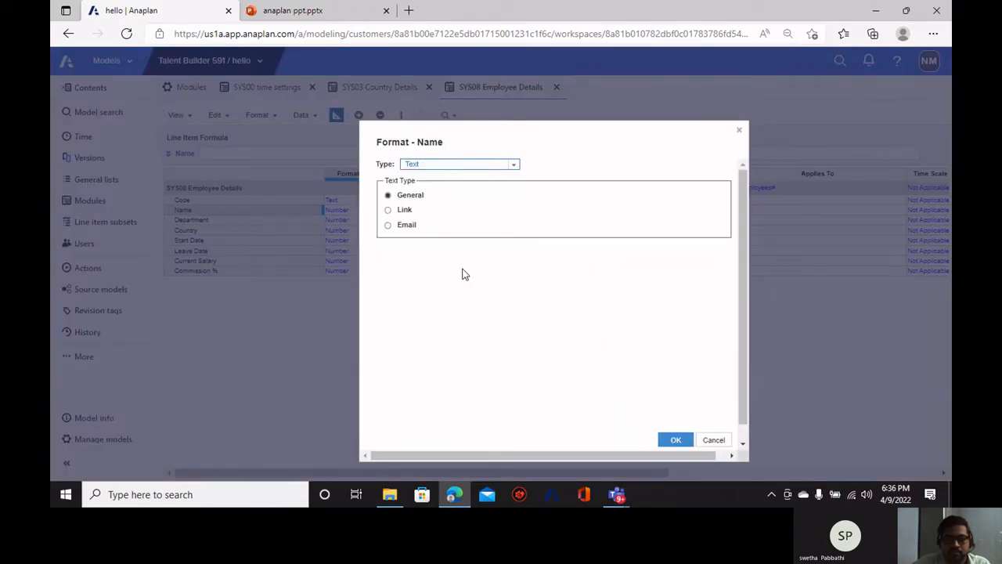
click(670, 421)
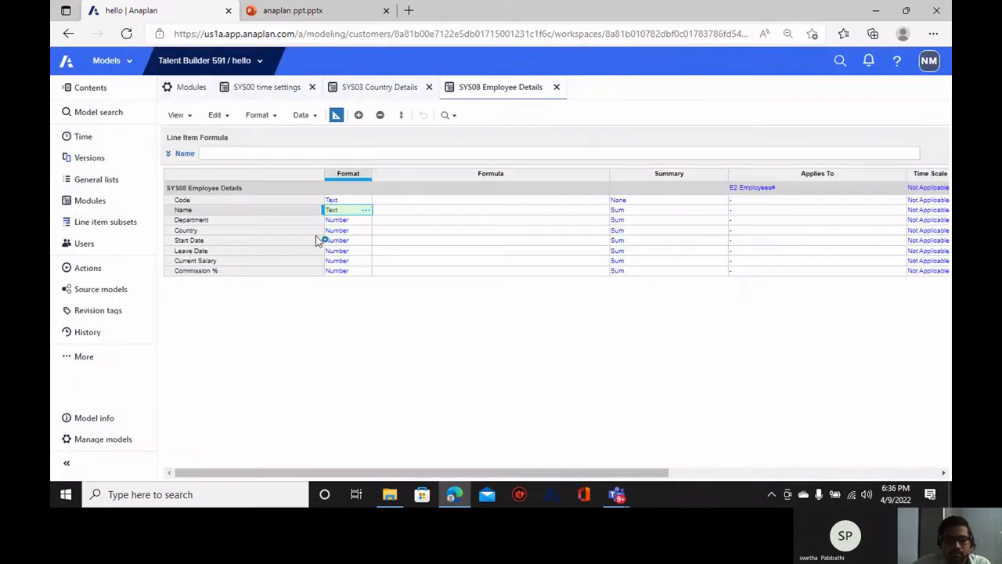
Format the Department line item as a List based on E1 Departments.
click(366, 221)
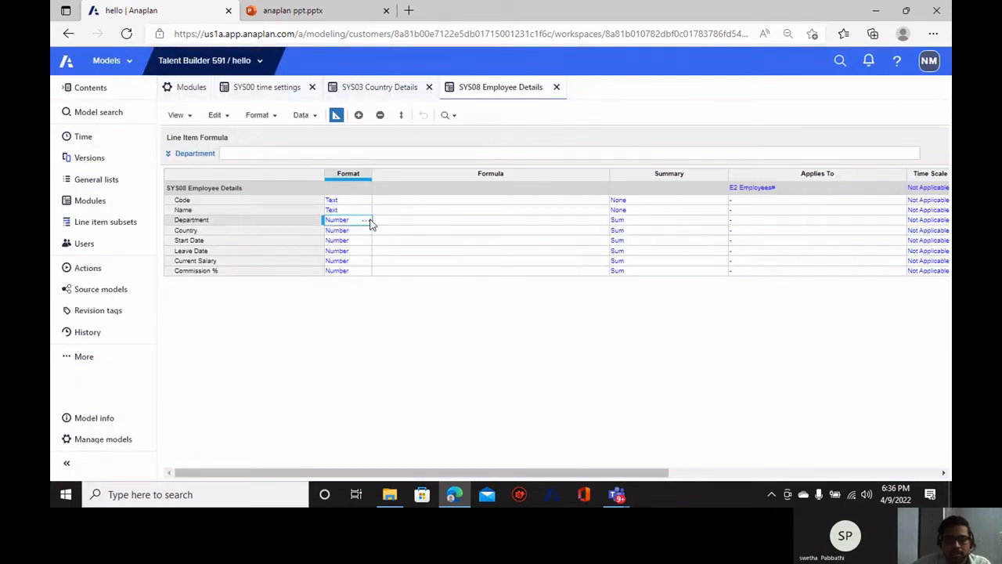
click(371, 222)
click(510, 164)
click(423, 253)
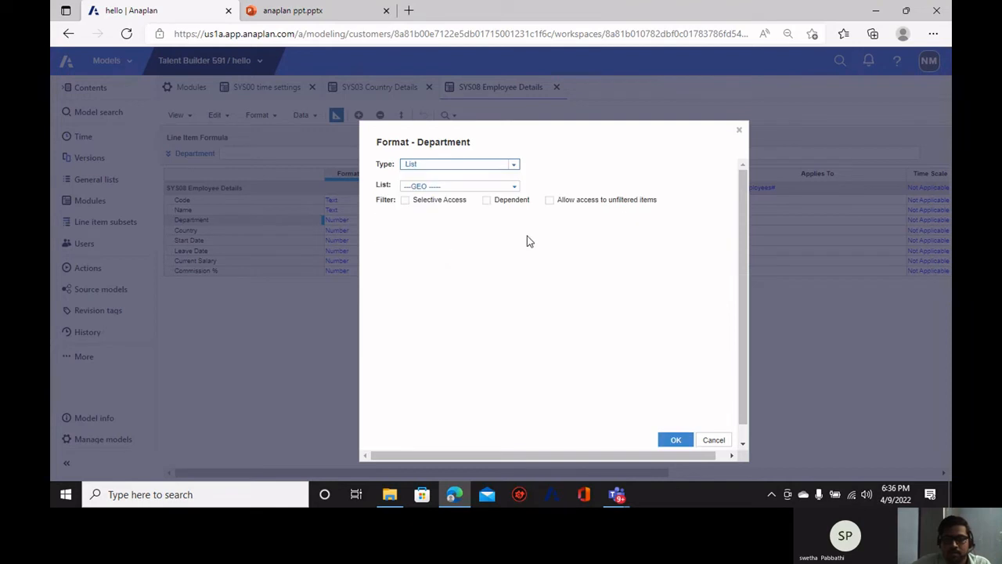
click(514, 188)
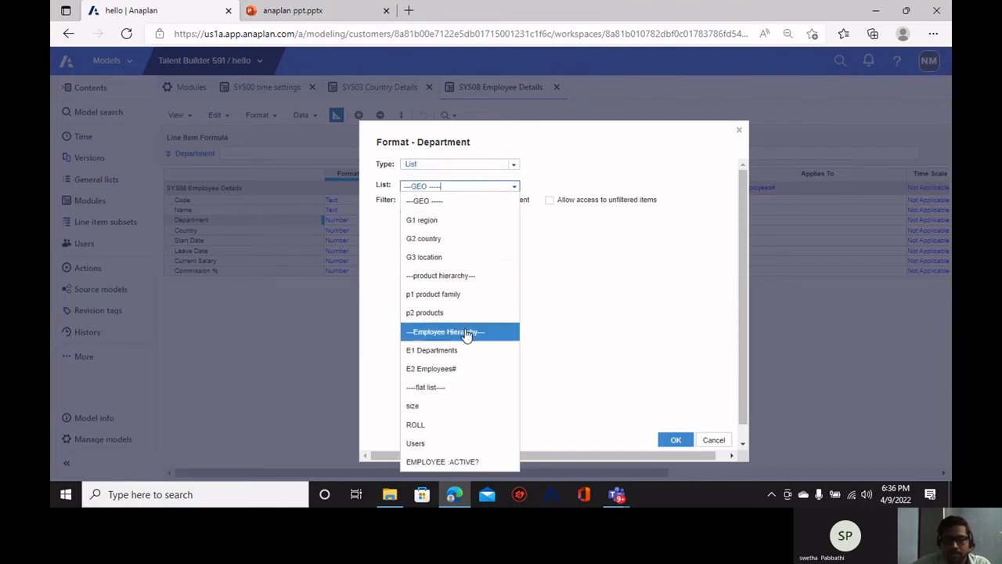
click(460, 351)
scroll(630, 358, down, 1)
click(673, 424)
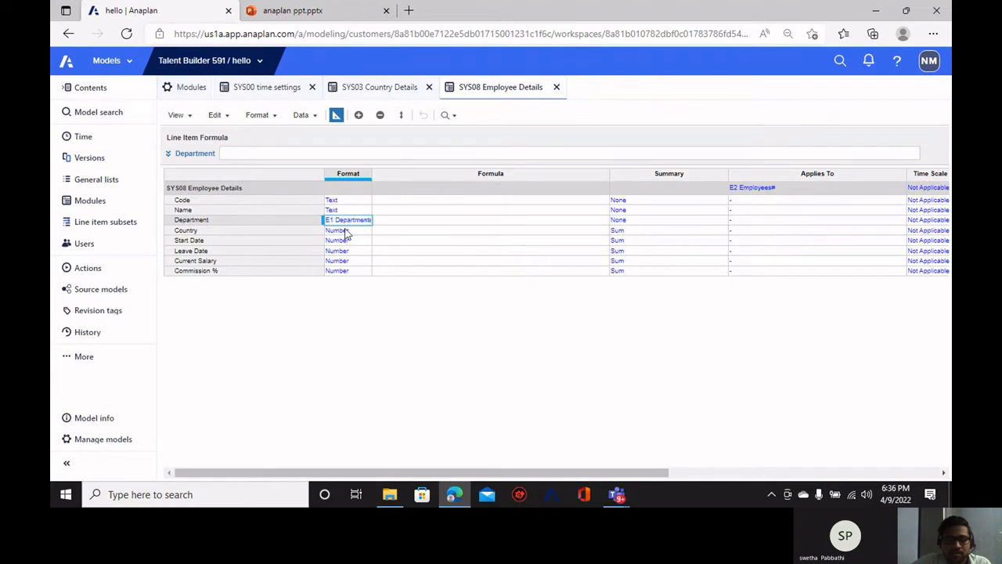
Format the Country line item as a List based on G2 country.
click(344, 230)
click(348, 230)
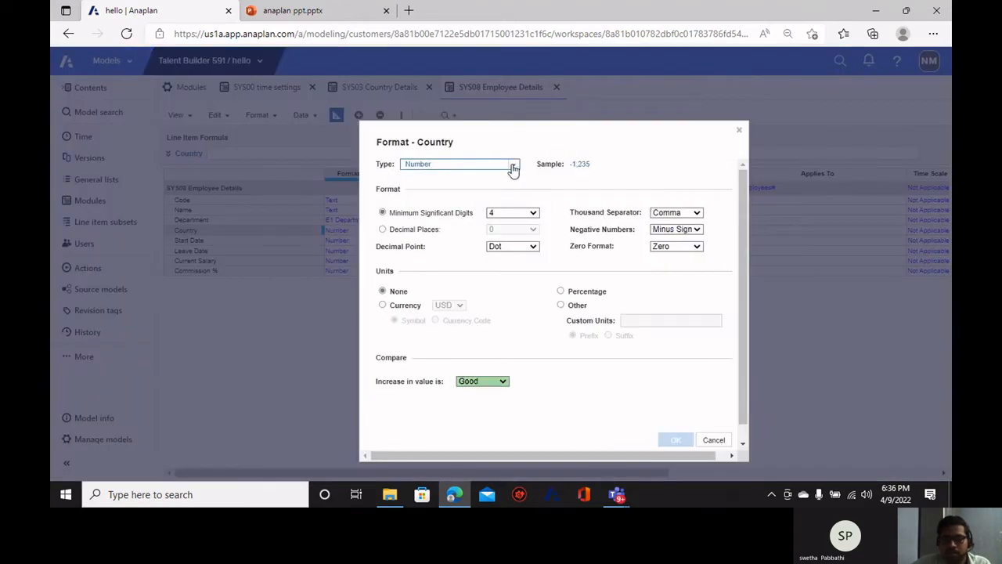
click(514, 166)
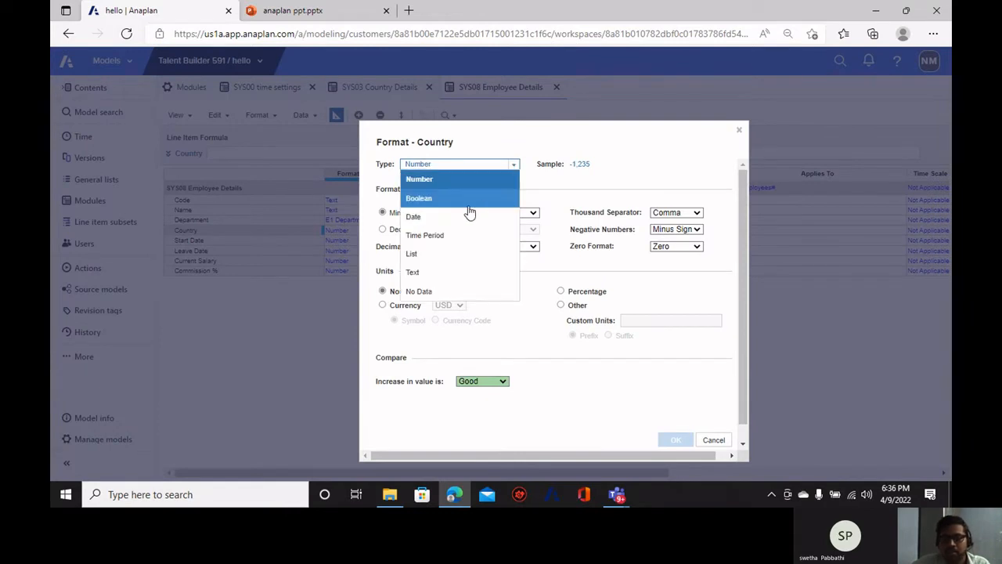
click(458, 255)
click(513, 188)
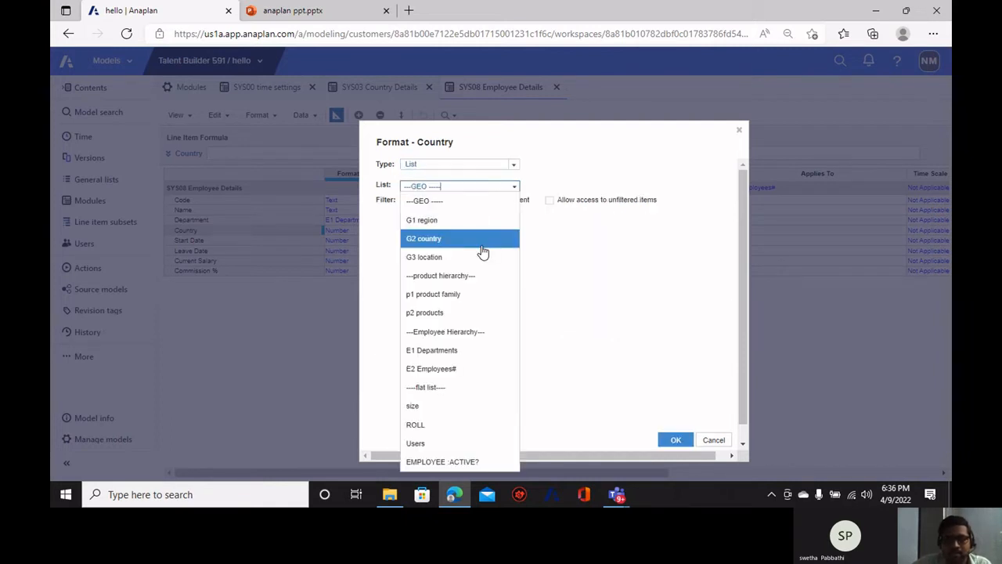
click(470, 249)
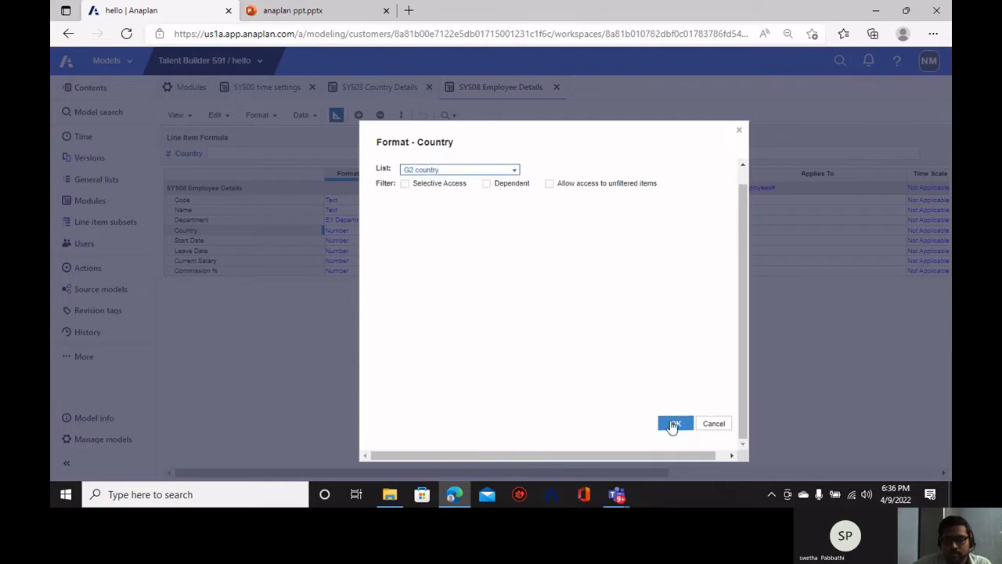
click(677, 437)
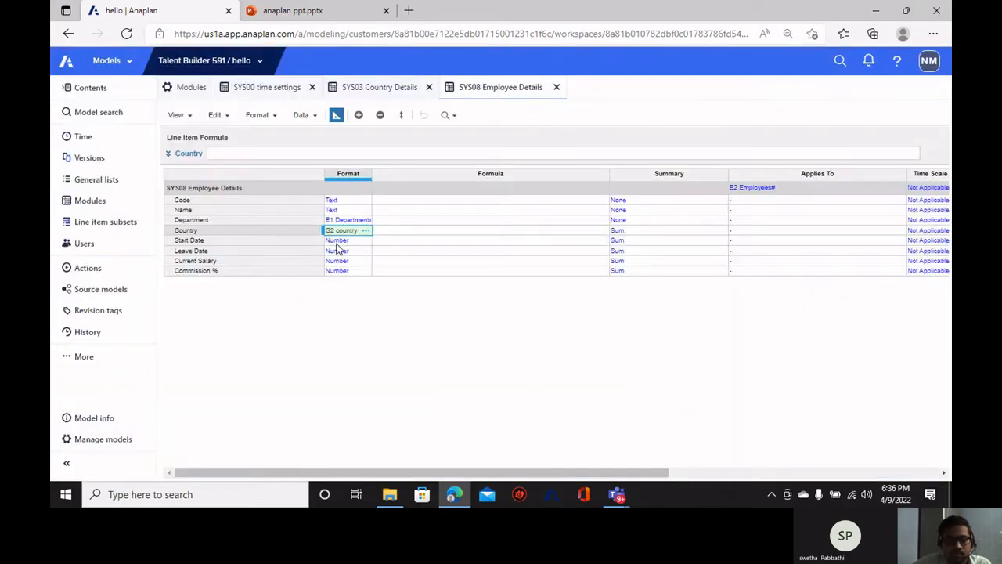
Set the format of the Start Date and Leave Date line items to Date.
click(339, 241)
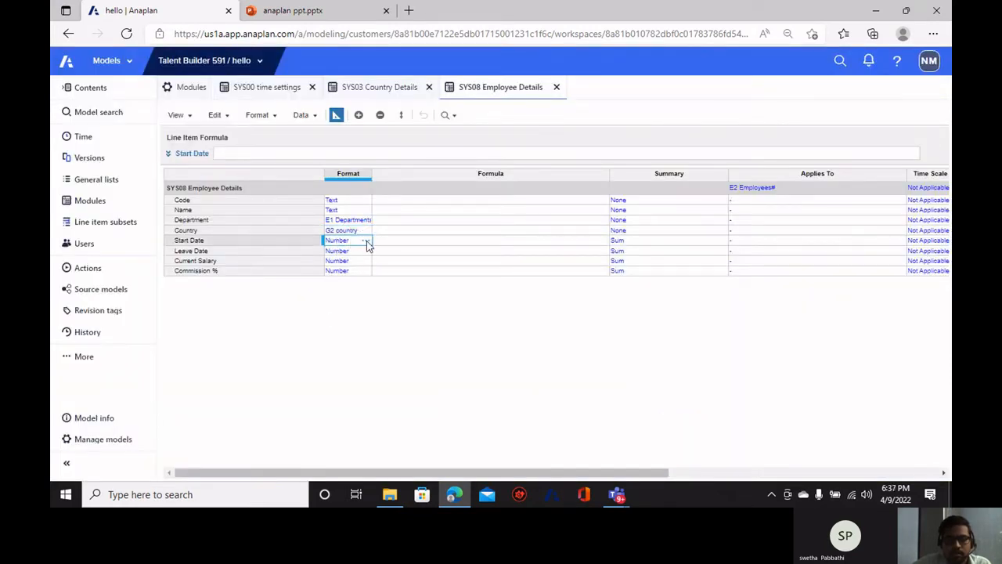
click(367, 243)
click(513, 164)
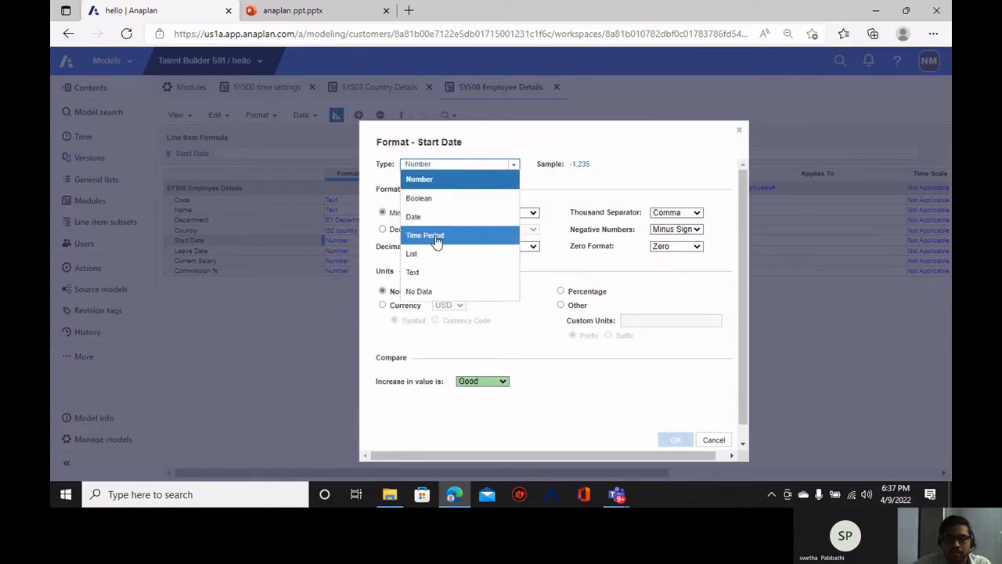
click(447, 216)
click(672, 429)
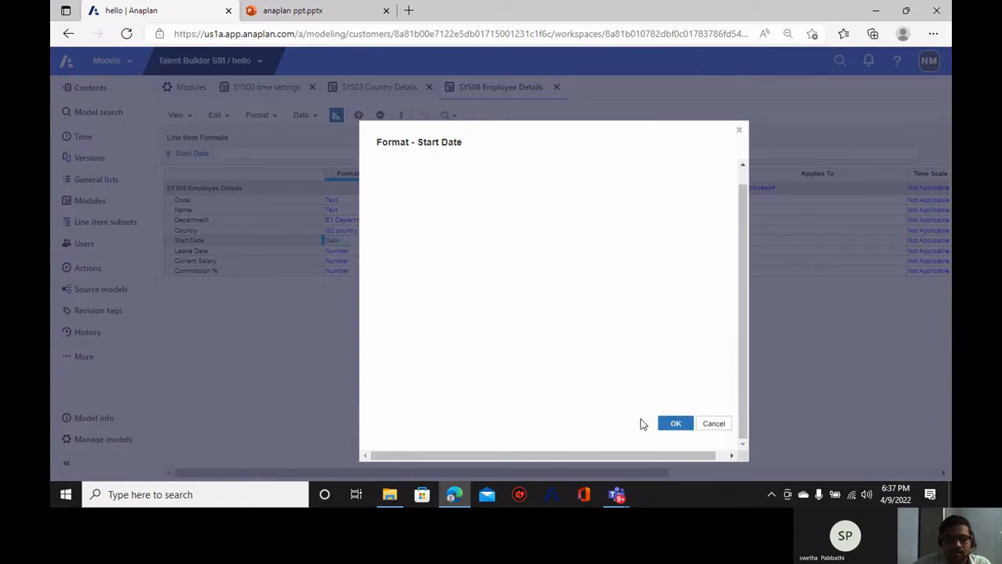
click(341, 252)
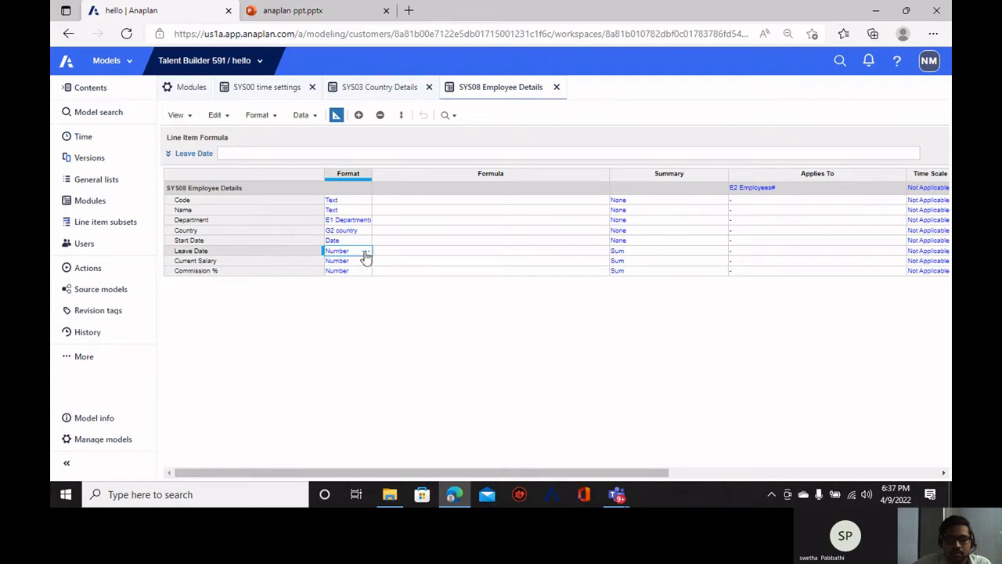
click(365, 254)
click(512, 165)
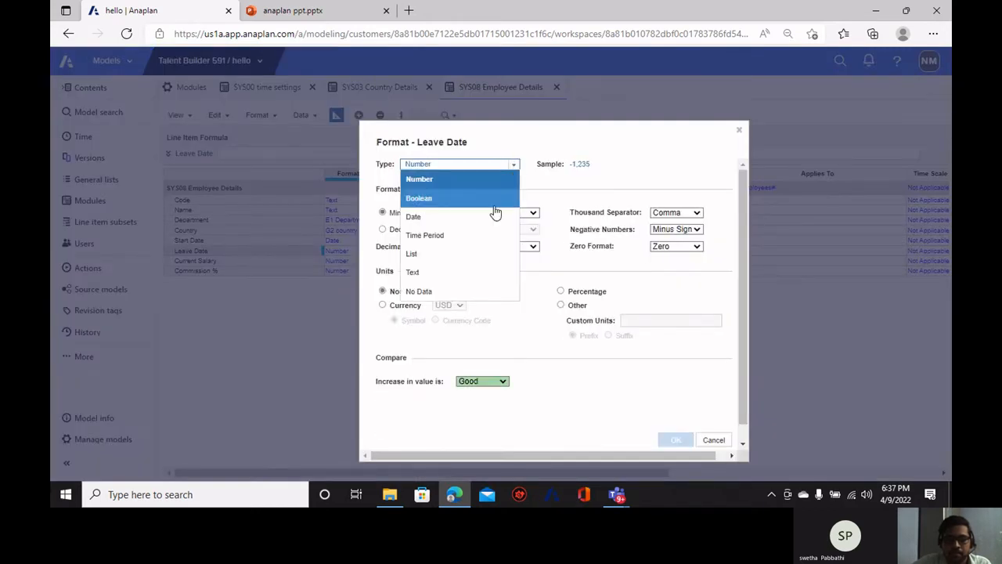
click(468, 217)
click(673, 424)
Review the Current Salary and Commission % line item formats without changing them, and return to the module's grid view.
click(351, 261)
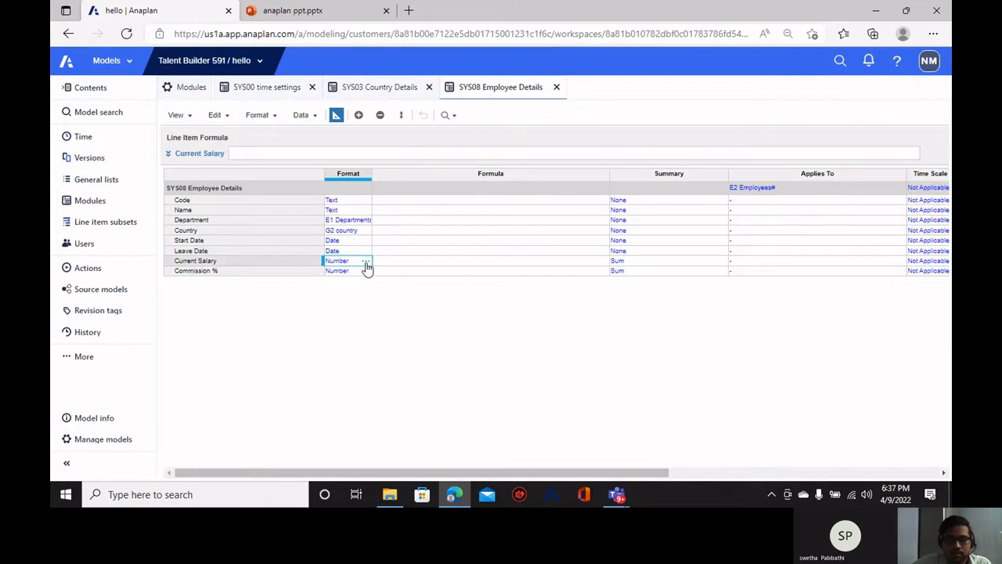
click(365, 262)
click(512, 167)
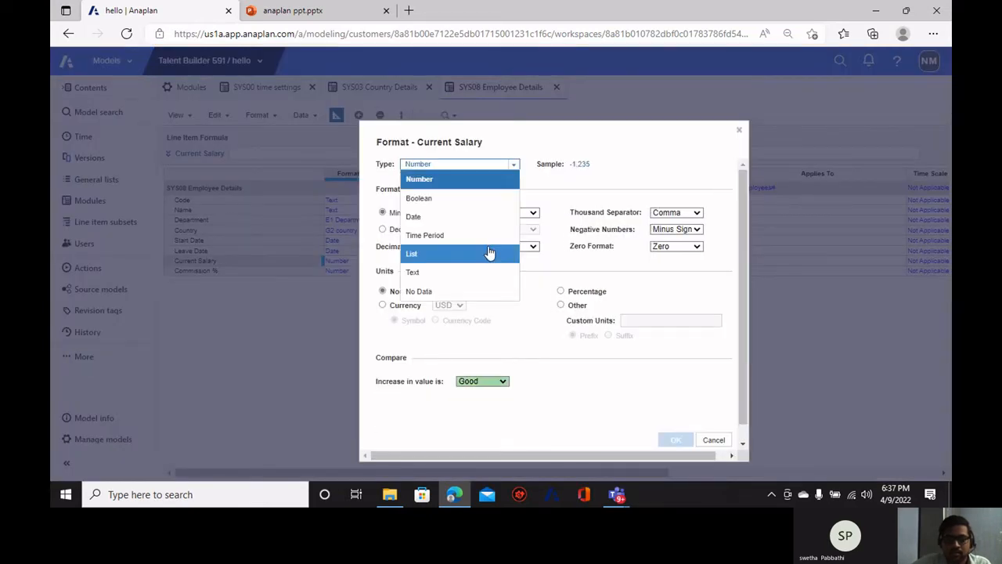
click(458, 183)
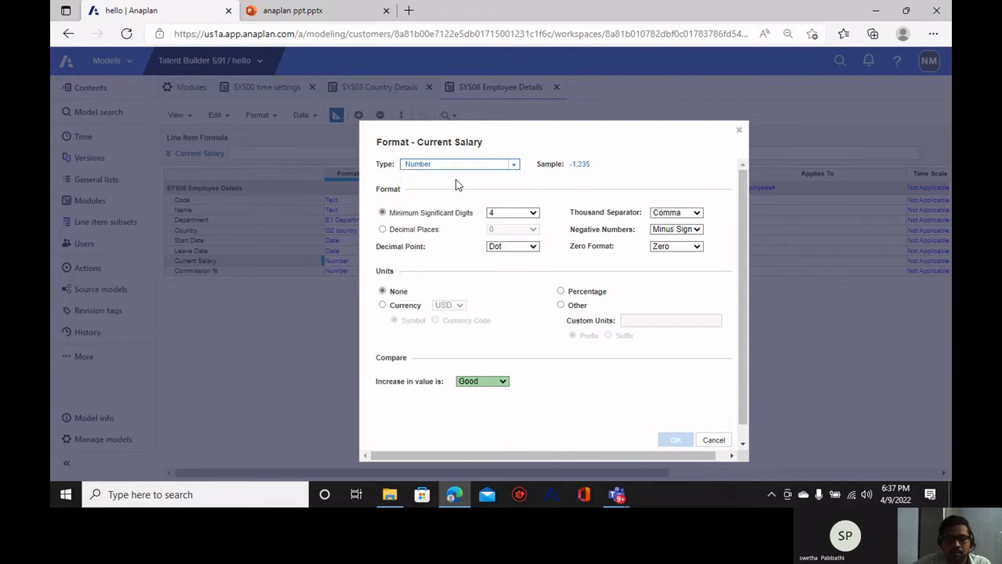
click(712, 439)
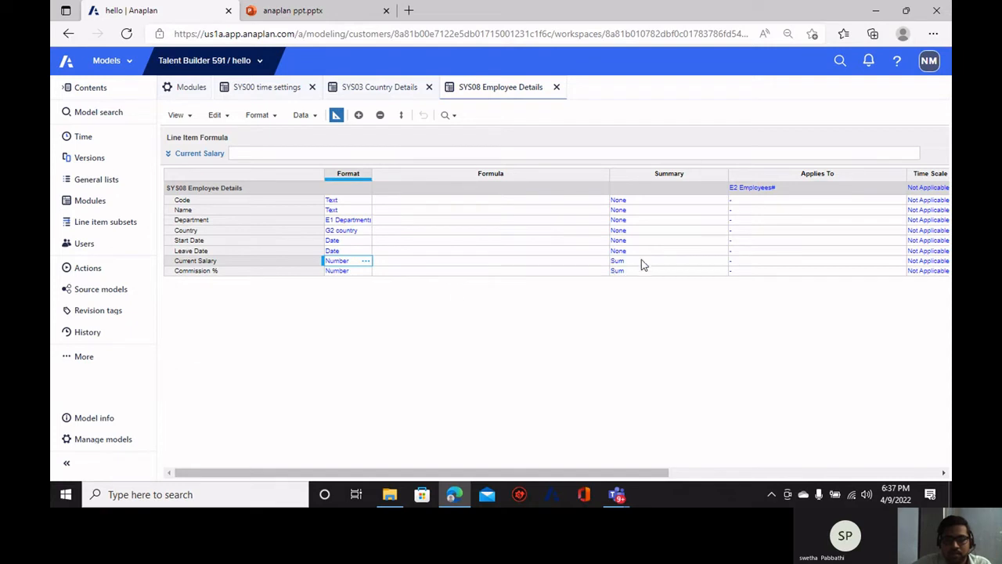
click(349, 272)
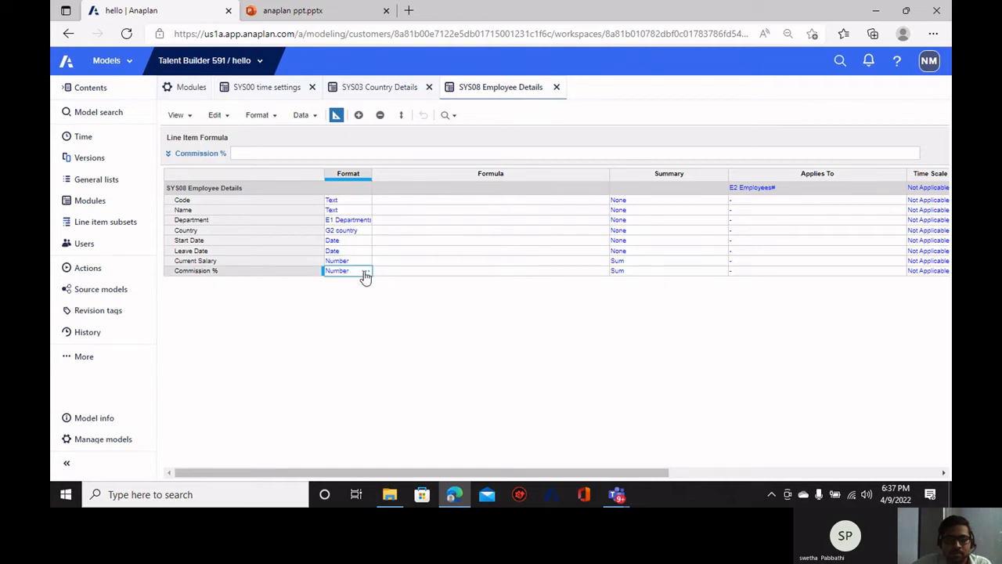
click(336, 116)
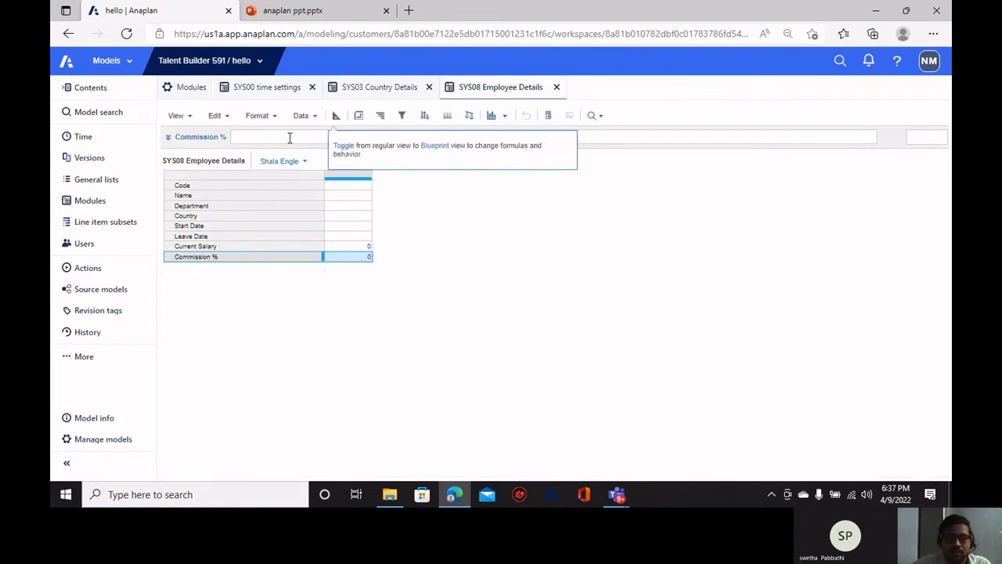
click(302, 115)
click(317, 133)
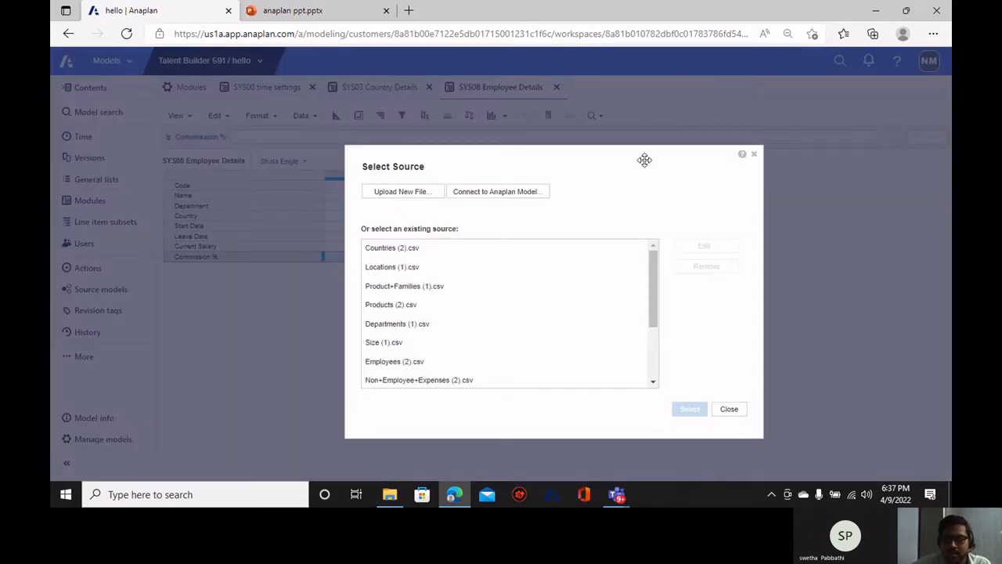
key(Escape)
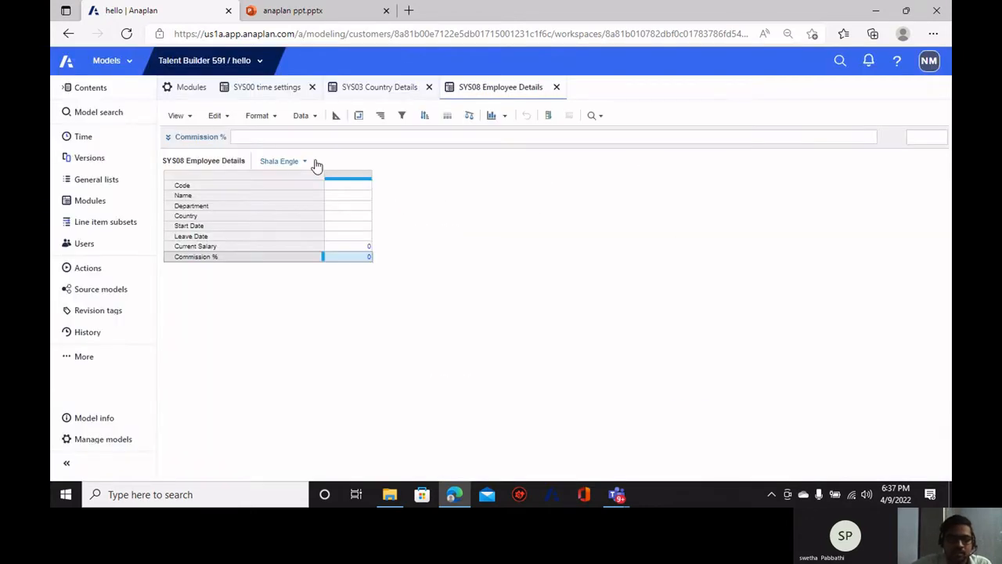
Start a data import into SYS08 Employee Details using the existing source SYS08+Employee+Details.csv.
click(302, 115)
click(329, 134)
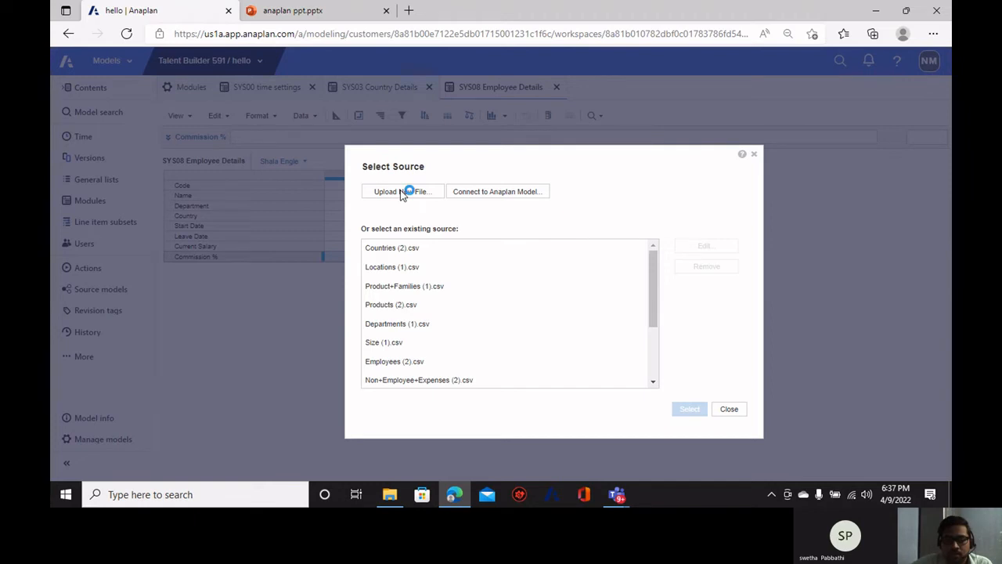
click(429, 201)
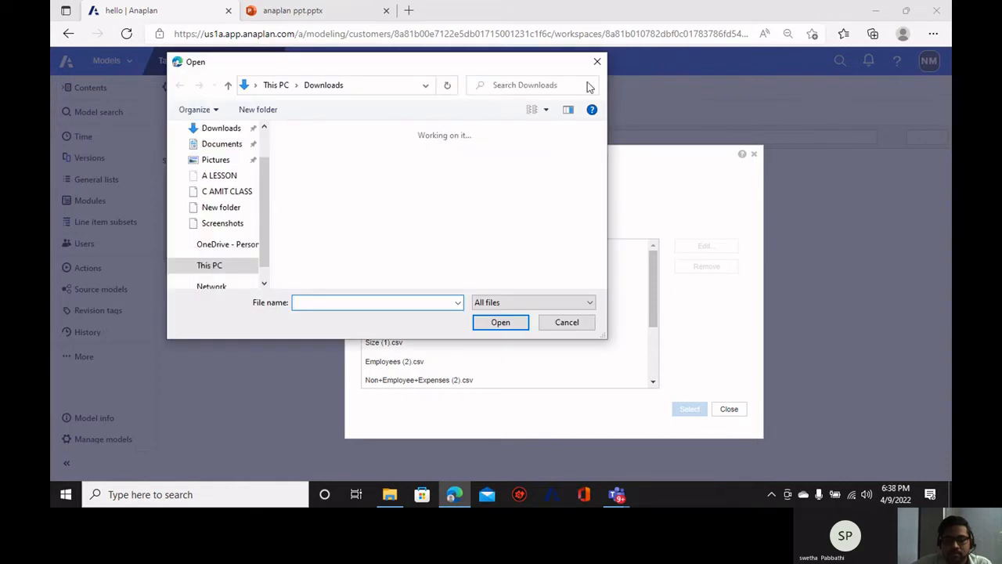
click(597, 62)
scroll(443, 329, down, 2)
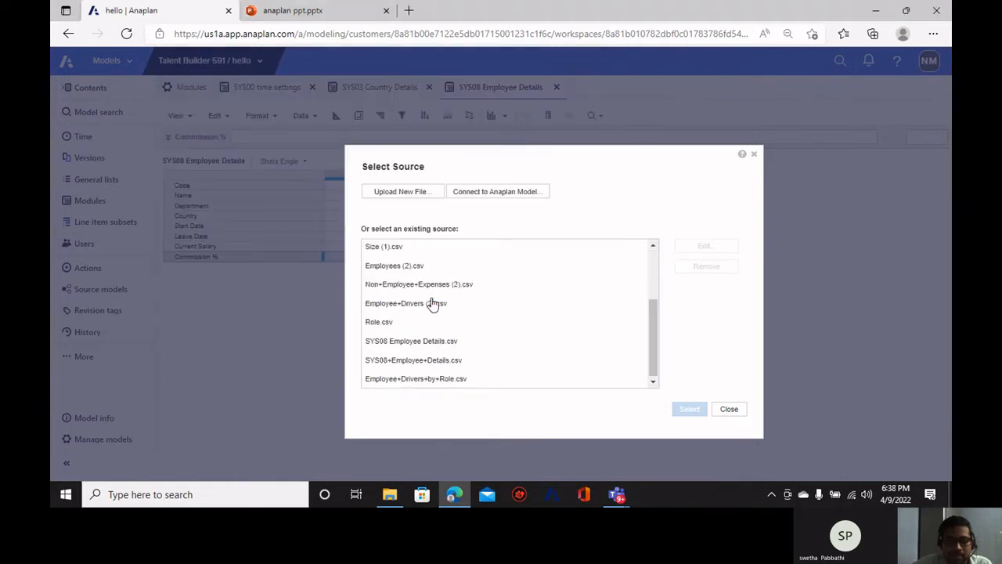
click(463, 364)
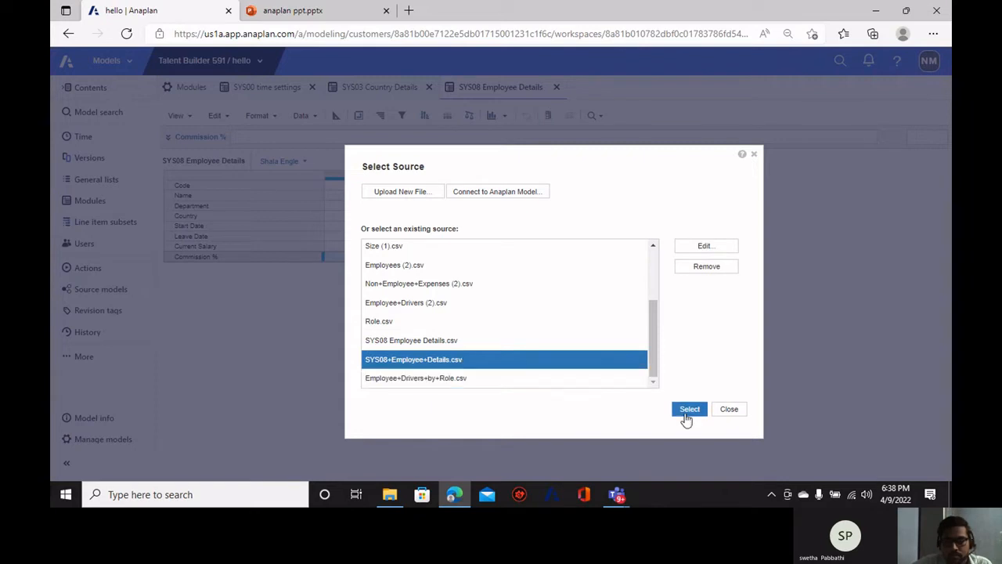
click(689, 410)
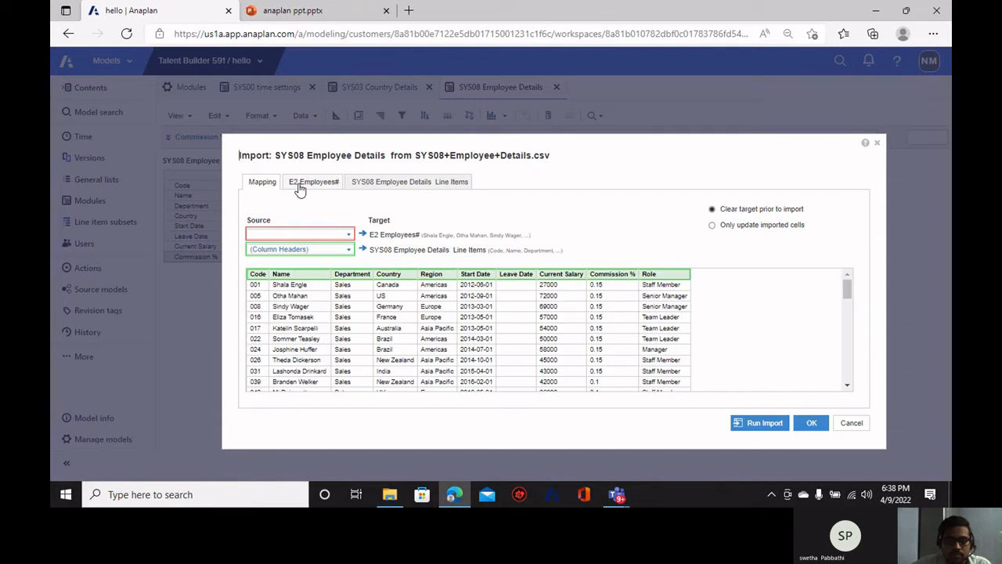
Map source Column 1: Code to E2 Employees# and check the employee and line item mappings.
click(349, 235)
click(322, 304)
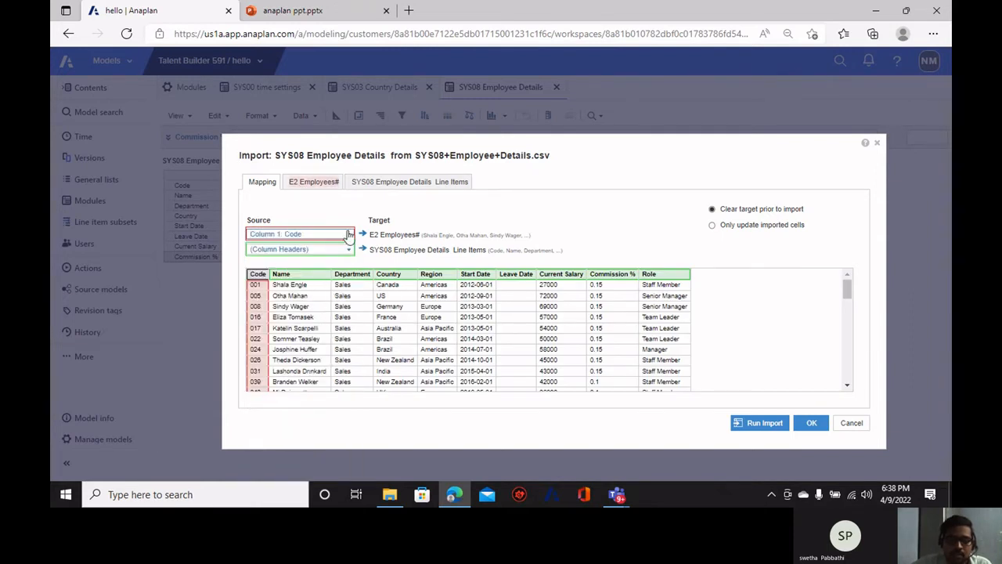
click(317, 182)
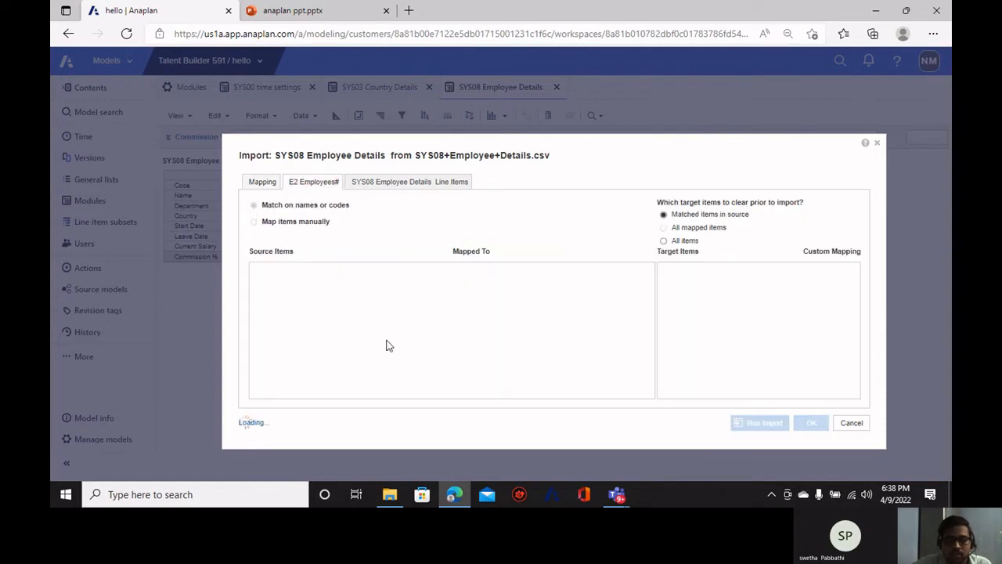
click(370, 183)
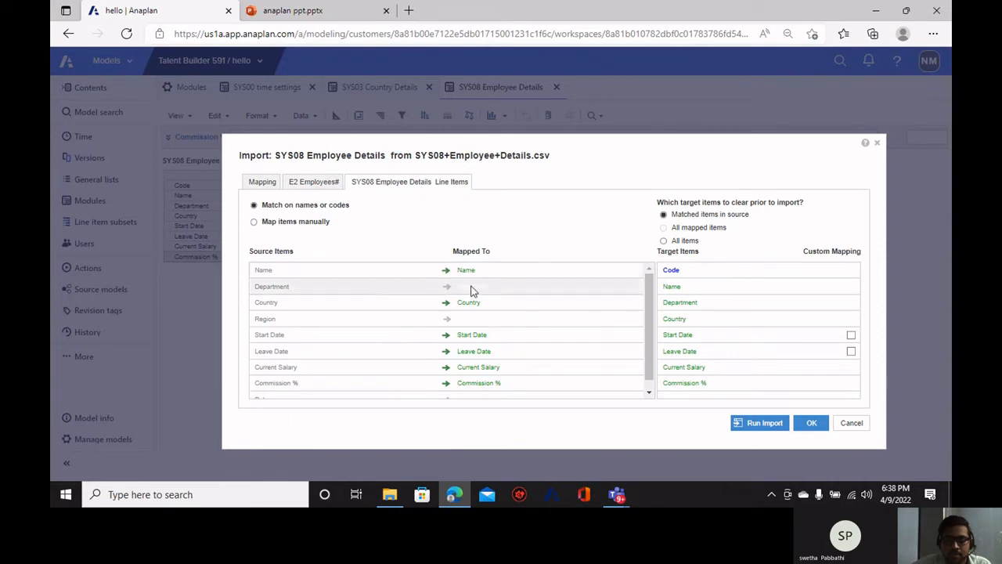
scroll(501, 333, down, 1)
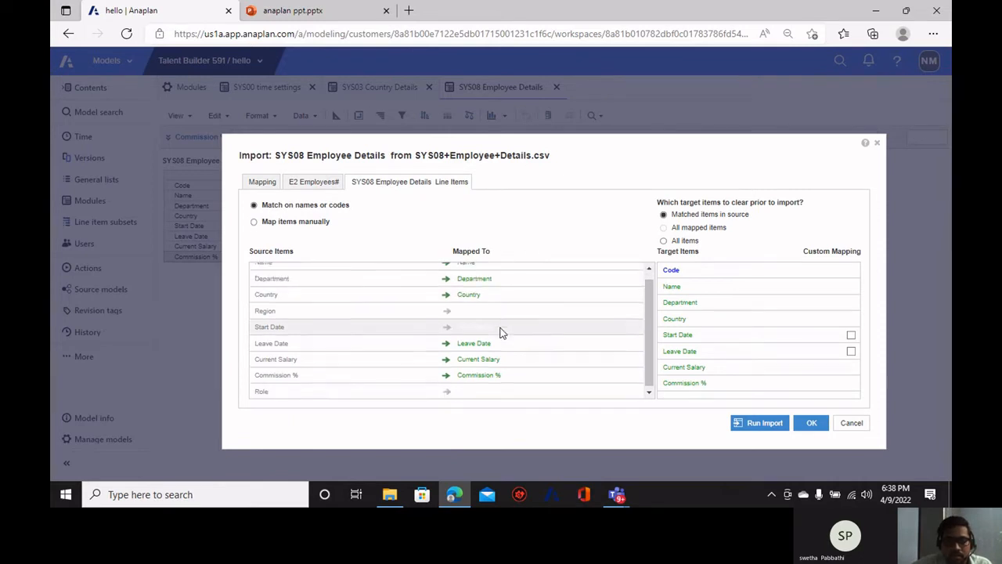
Map the line items manually and ignore the source items Department, Region and Role.
click(299, 222)
scroll(509, 335, up, 1)
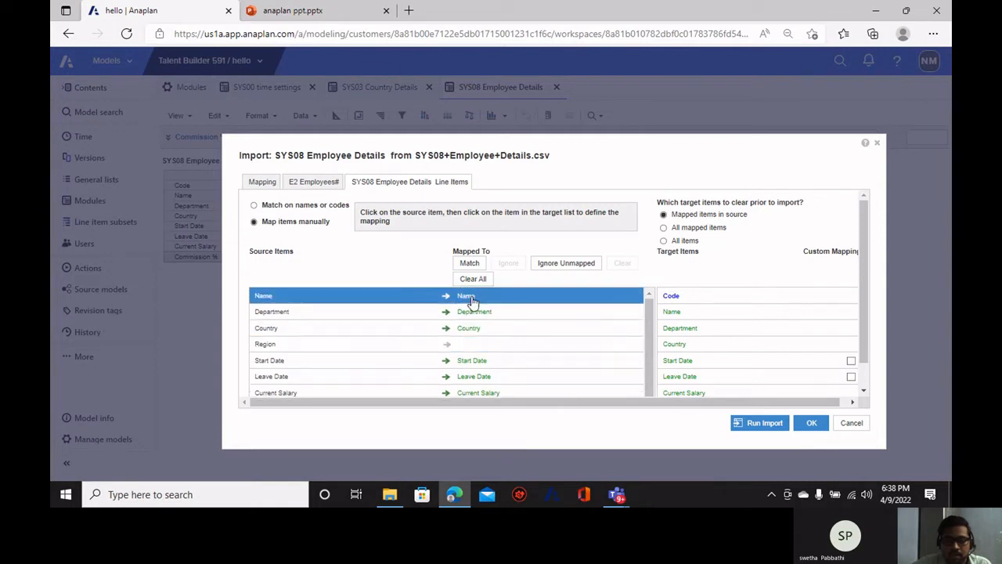
click(427, 310)
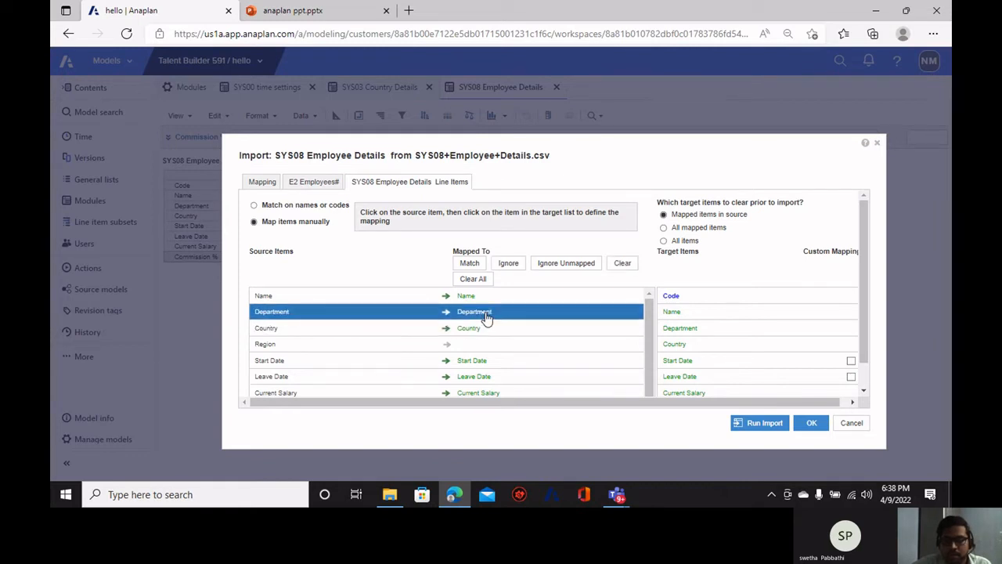
click(508, 263)
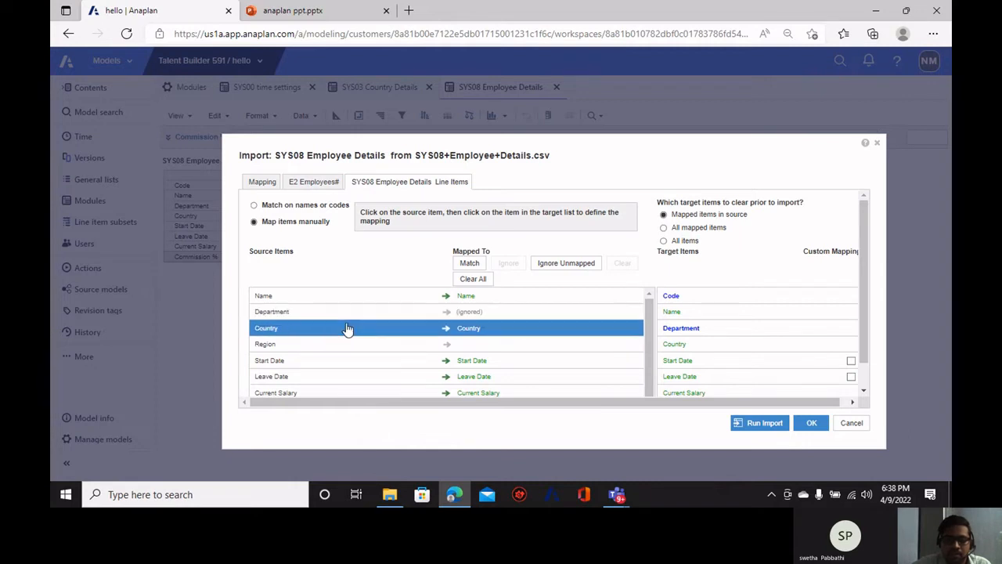
click(331, 340)
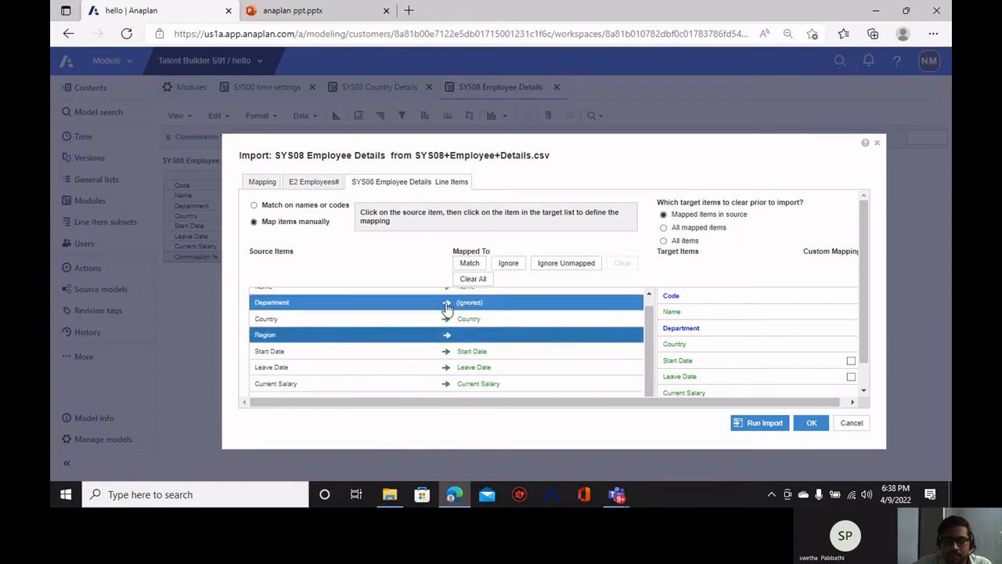
click(508, 265)
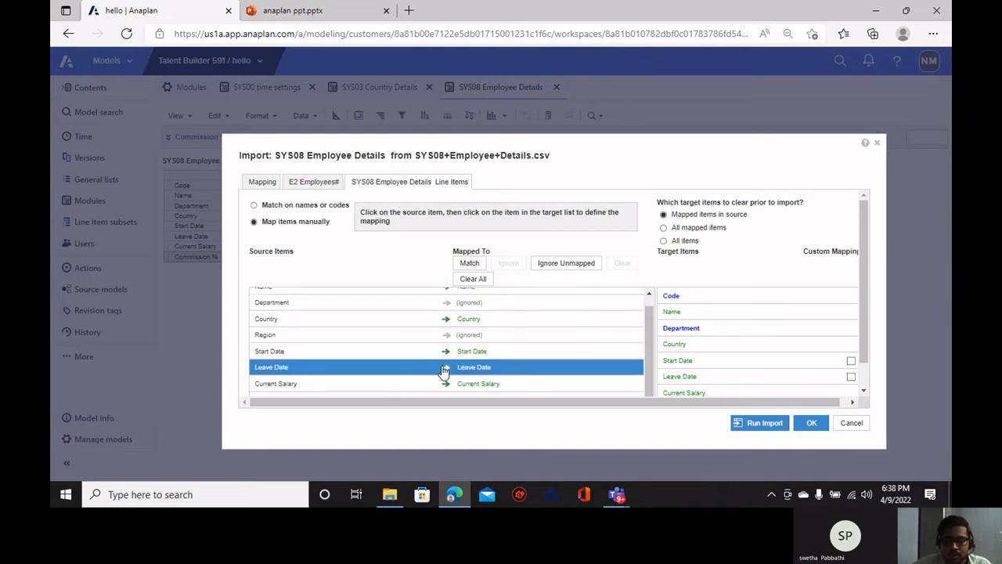
scroll(438, 360, down, 1)
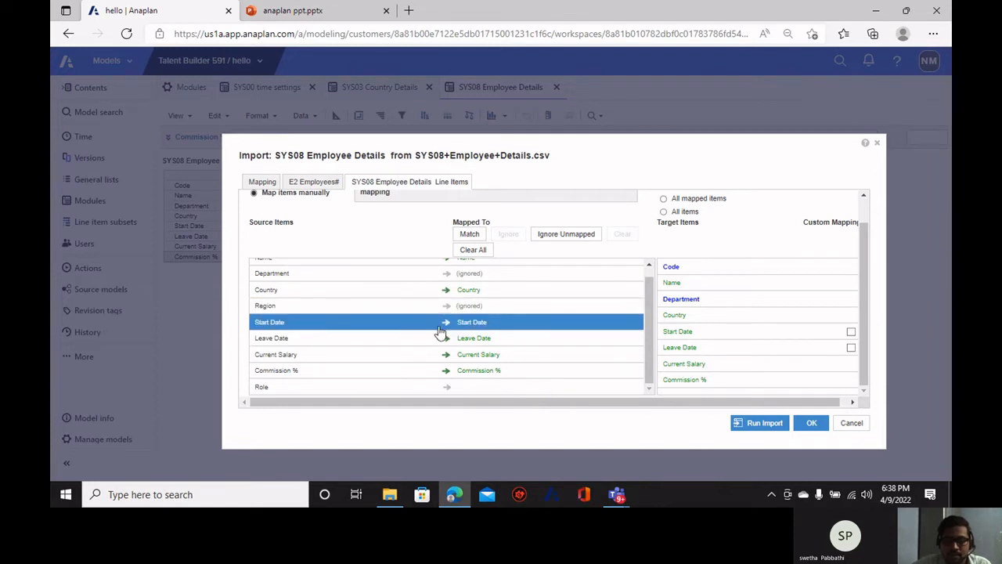
click(386, 387)
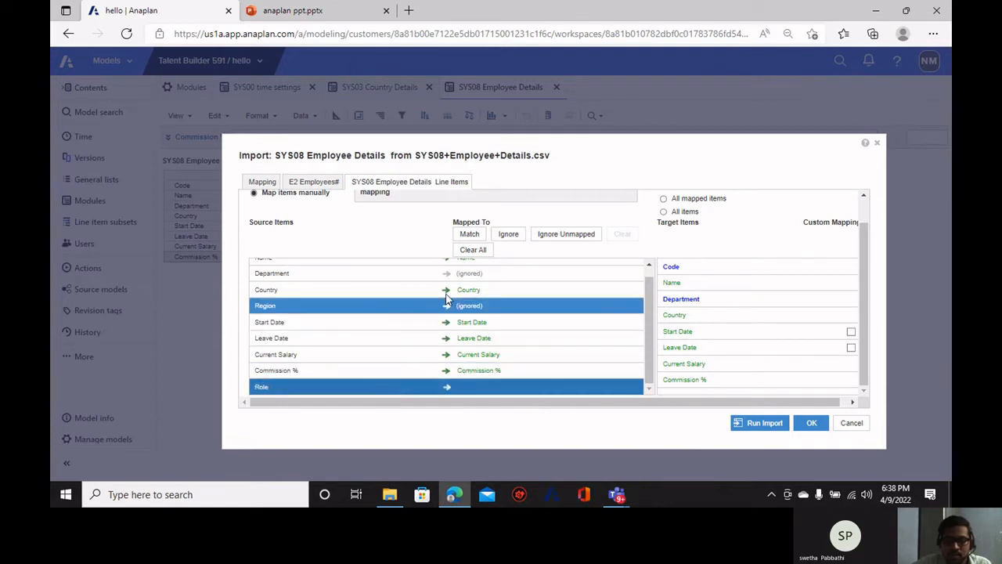
click(509, 239)
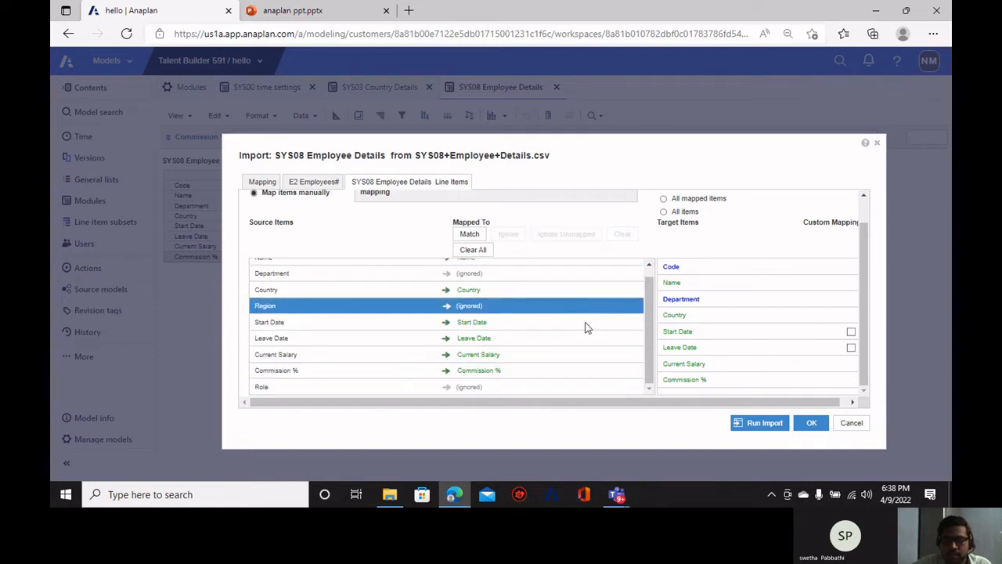
Add custom date mappings with the Y-M-D pattern for the Start Date and Leave Date target items.
click(851, 332)
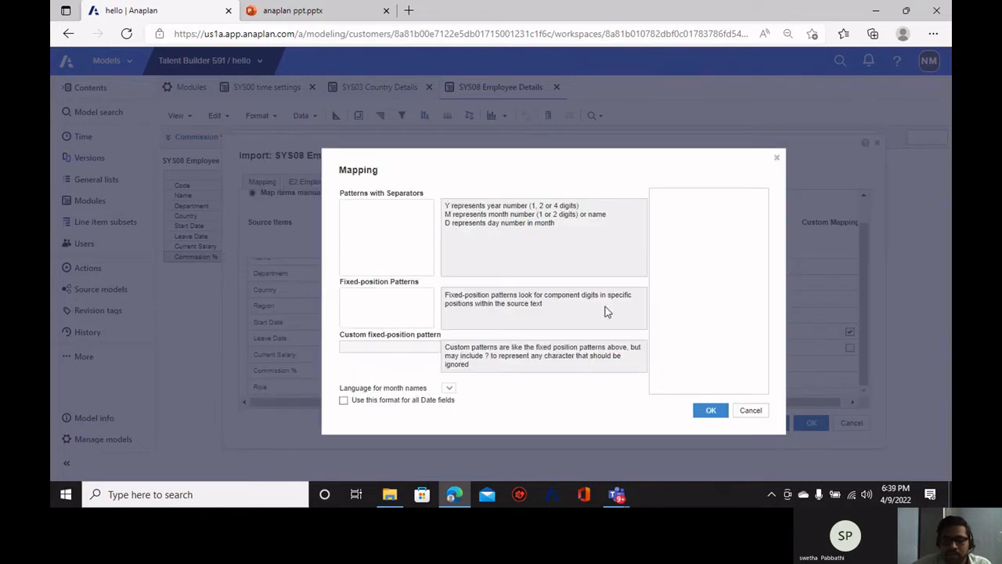
click(352, 204)
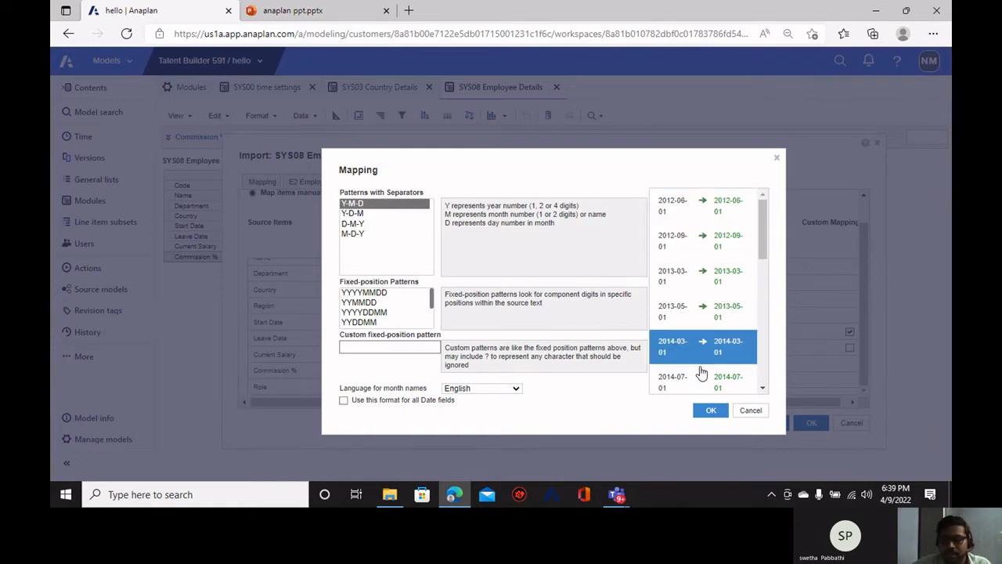
click(714, 413)
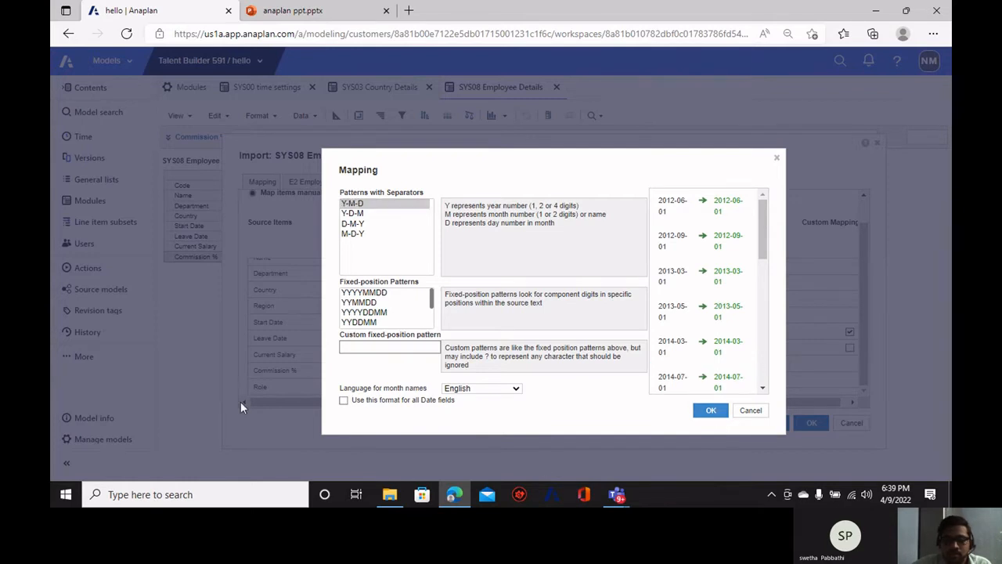
click(845, 349)
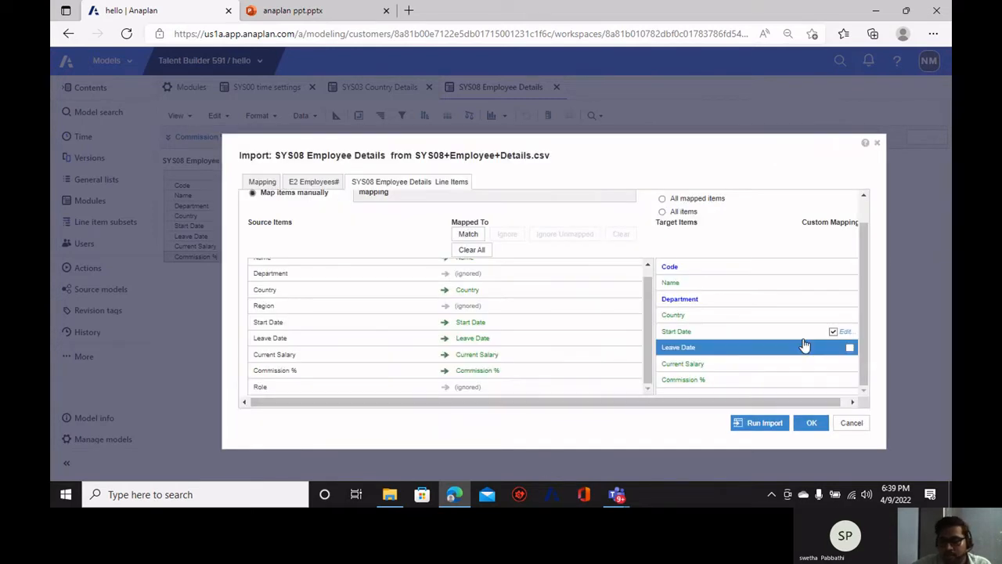
click(849, 348)
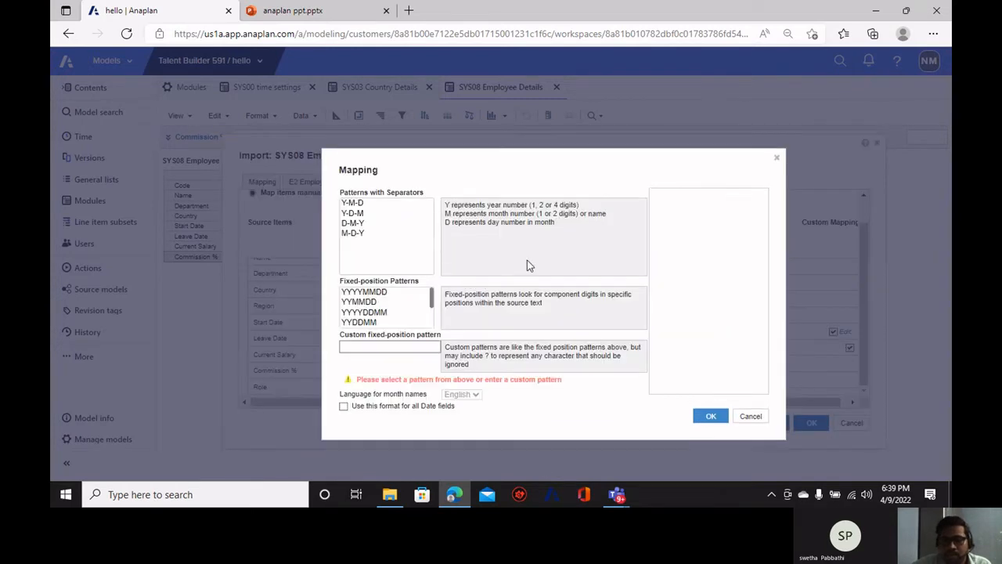
click(352, 203)
click(709, 415)
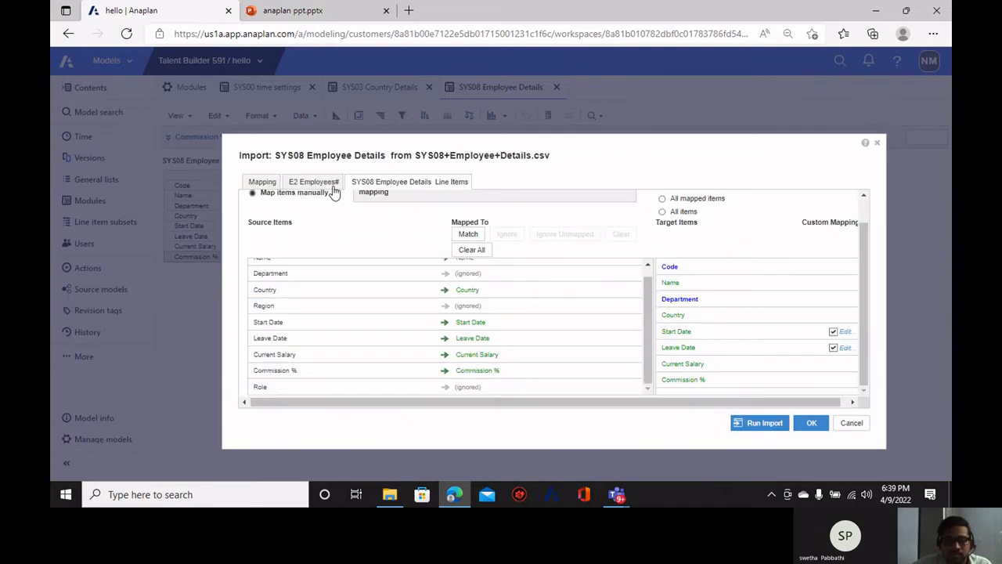
Recheck the employee and source column mappings, run the import, and close the result summary.
click(332, 185)
click(263, 182)
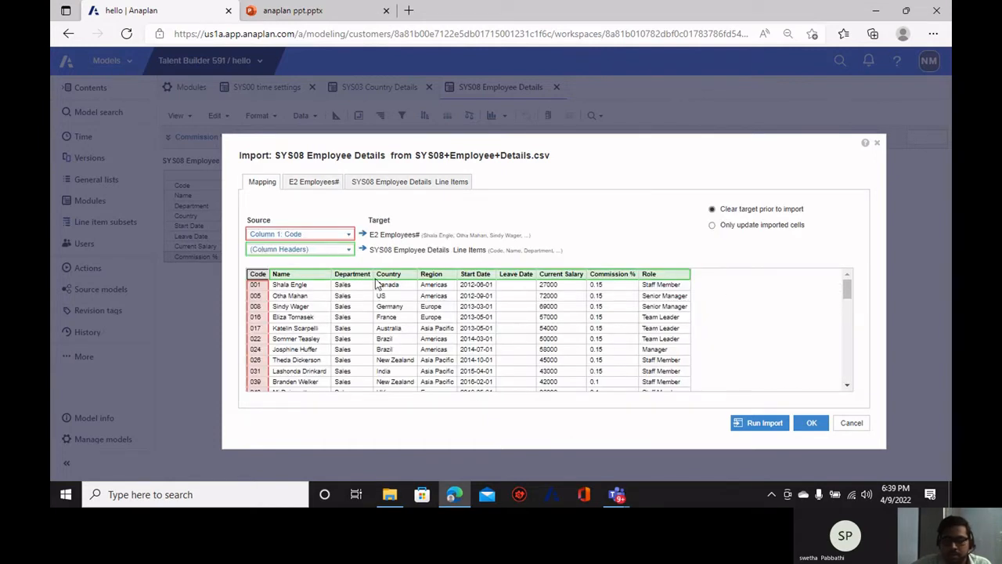
click(759, 423)
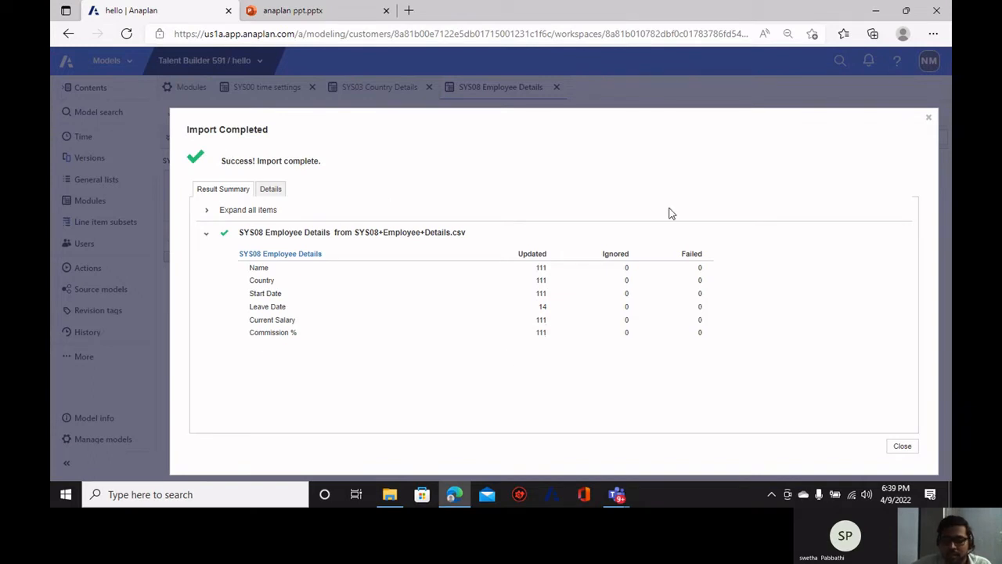
click(902, 446)
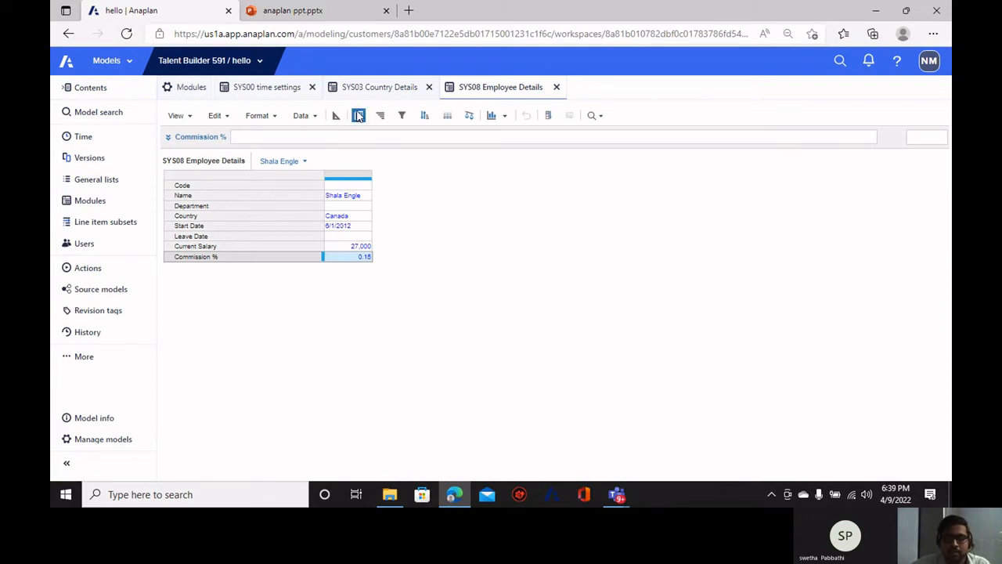
Pivot the SYS08 Employee Details grid to show E2 Employees# in columns and Line Items in rows.
click(354, 116)
drag(481, 184, 611, 262)
scroll(643, 385, down, 1)
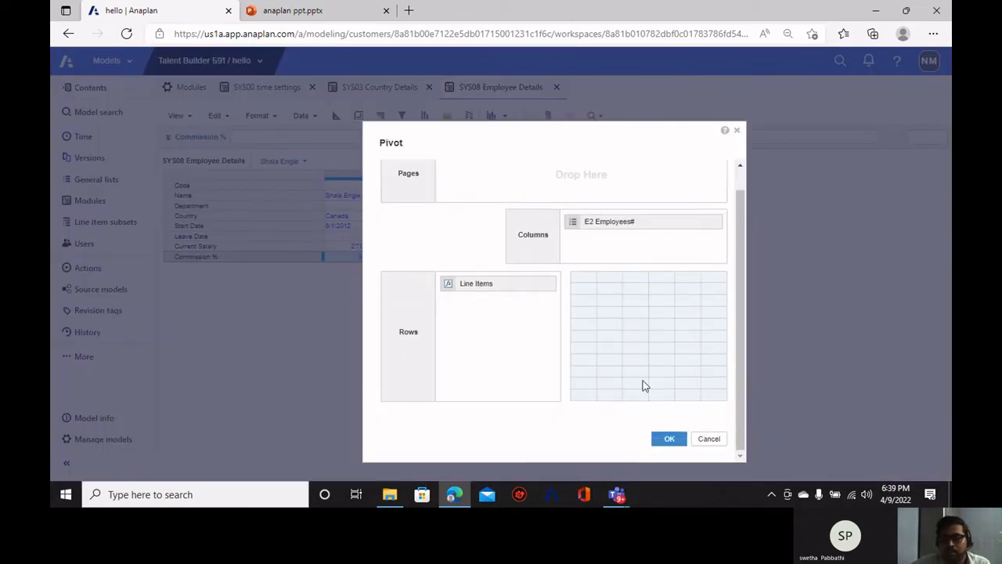
click(669, 439)
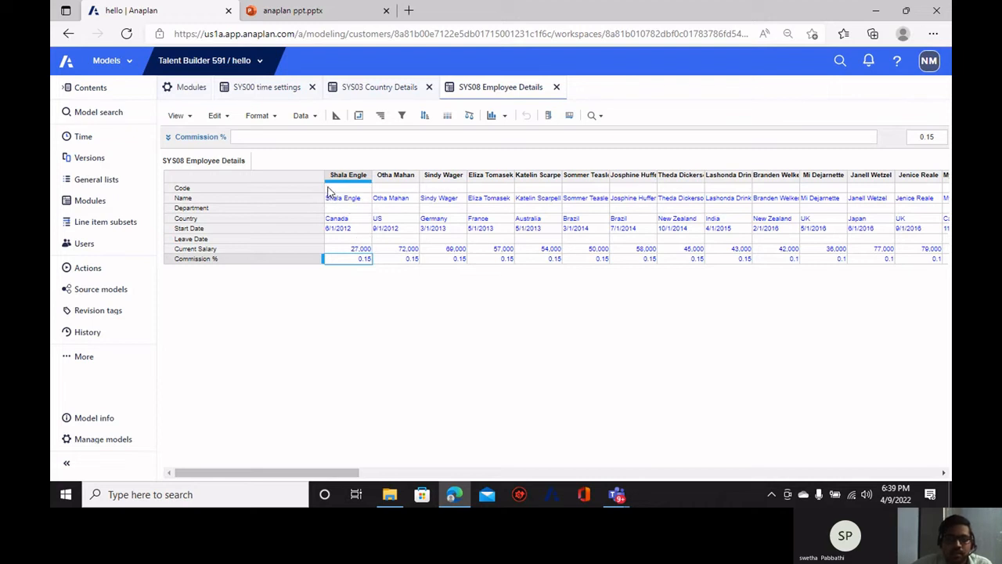
Switch SYS08 Employee Details to its line item blueprint and select the formula cell of Code.
click(336, 115)
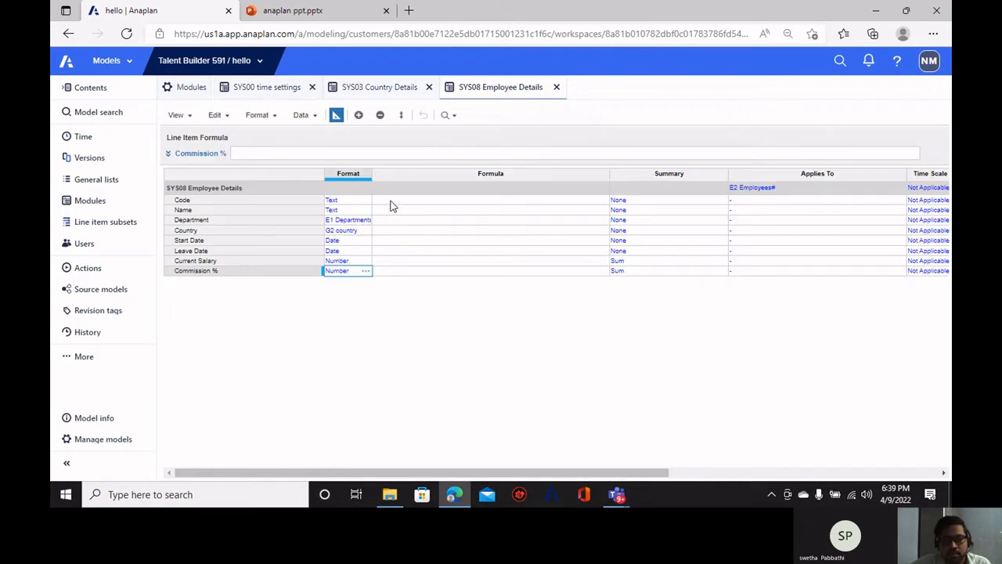
click(393, 205)
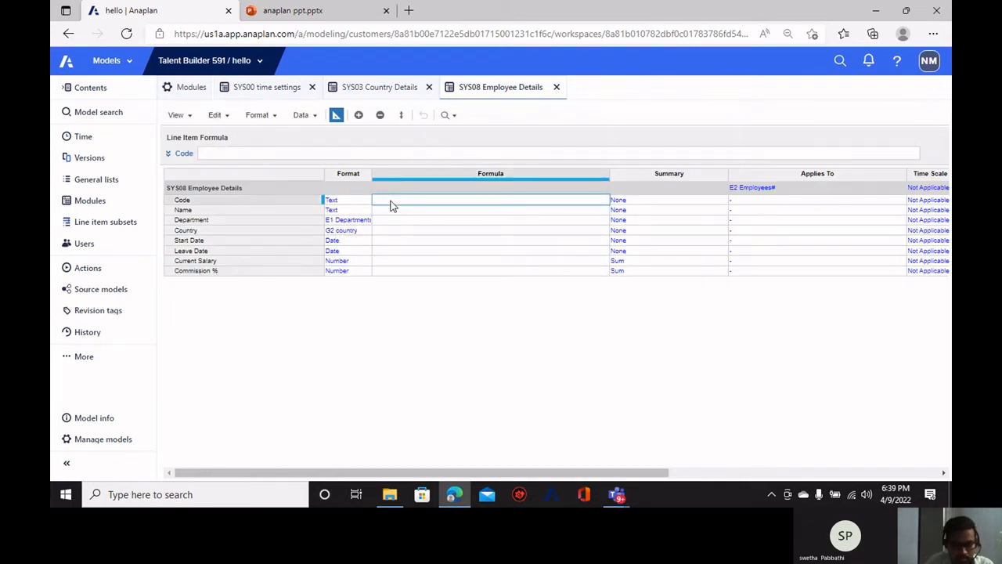
text(code(item)
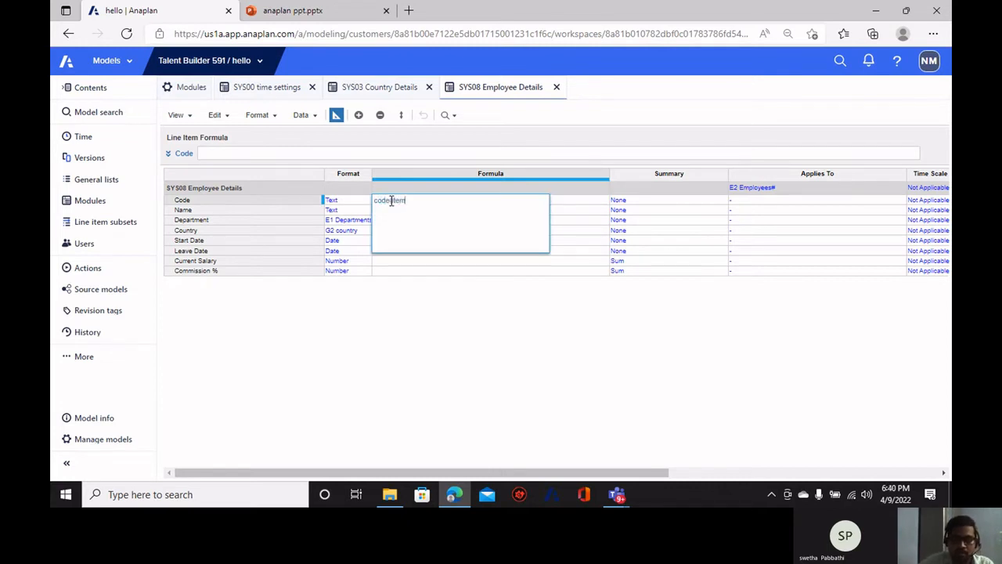
key(BackSpace)
key(BackSpace)
key(BackSpace)
key(BackSpace)
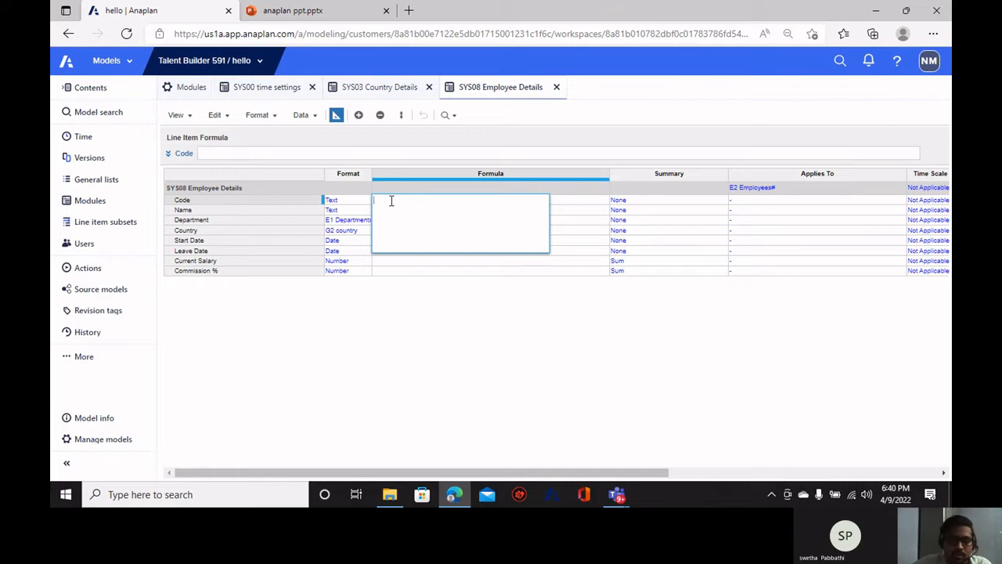
Try to give the Code line item the formula code(item('E2 Employees#')) through the expanded formula editor, picking the list from General lists.
click(176, 155)
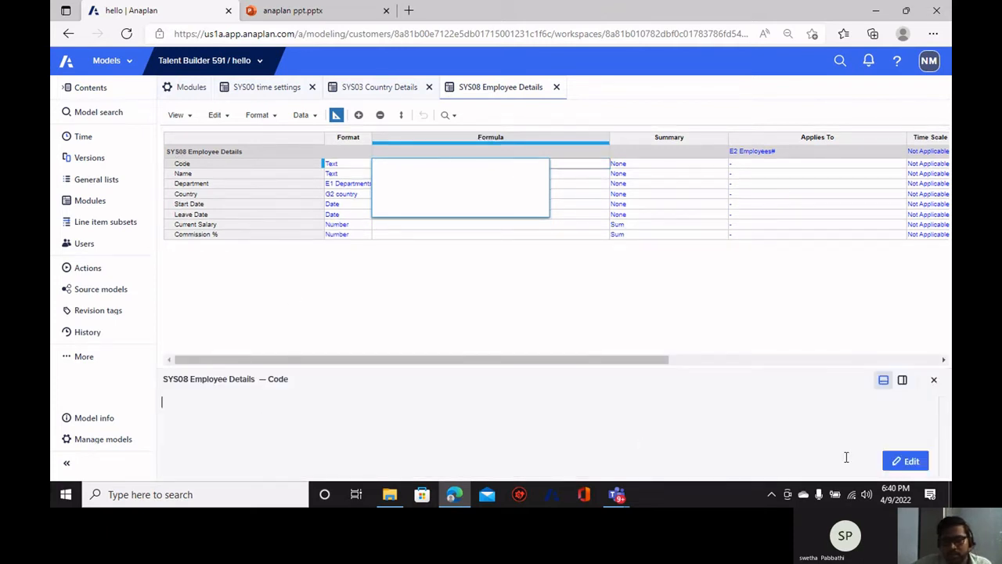
click(906, 462)
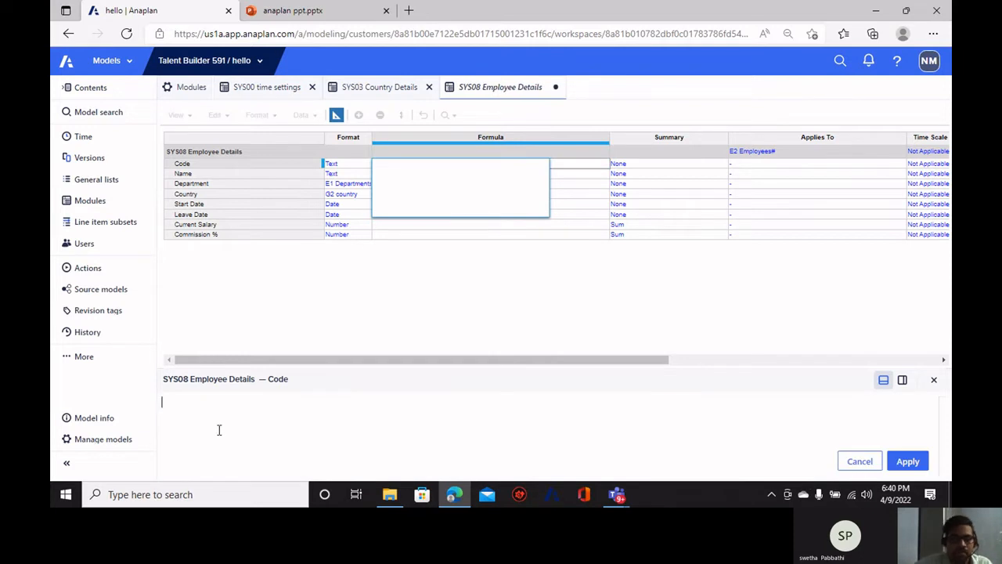
text(code()
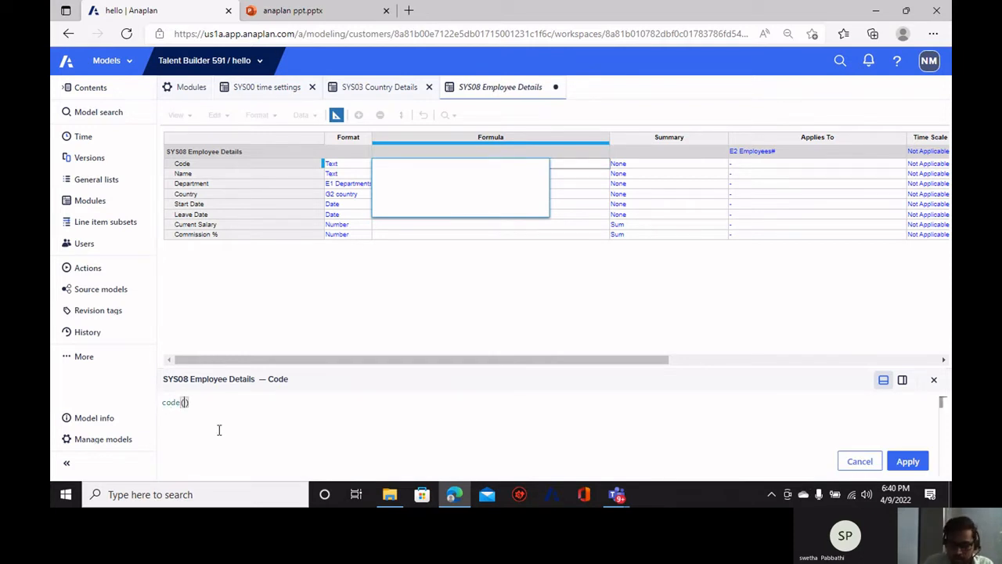
text(()
key(BackSpace)
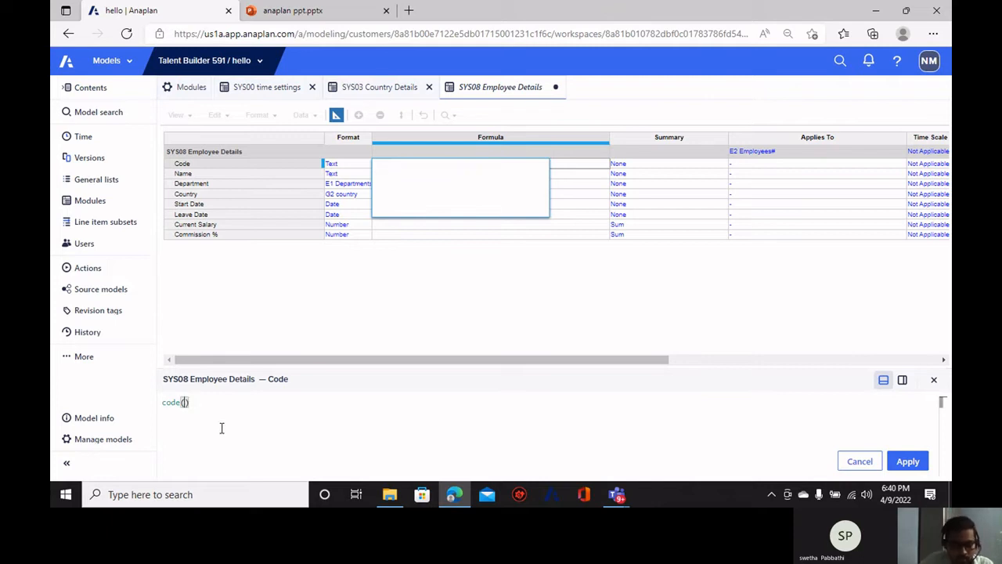
text(item)
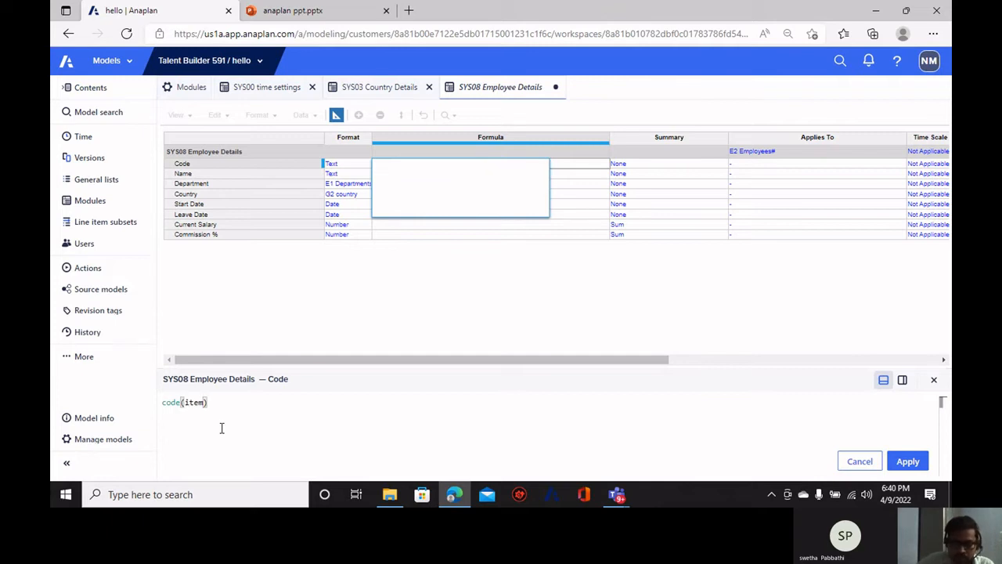
text(()
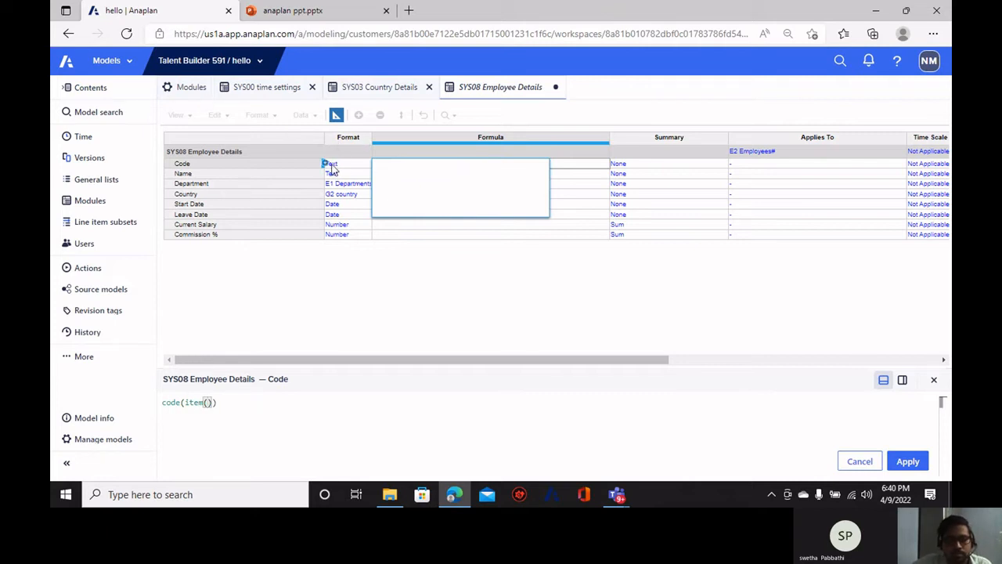
click(96, 183)
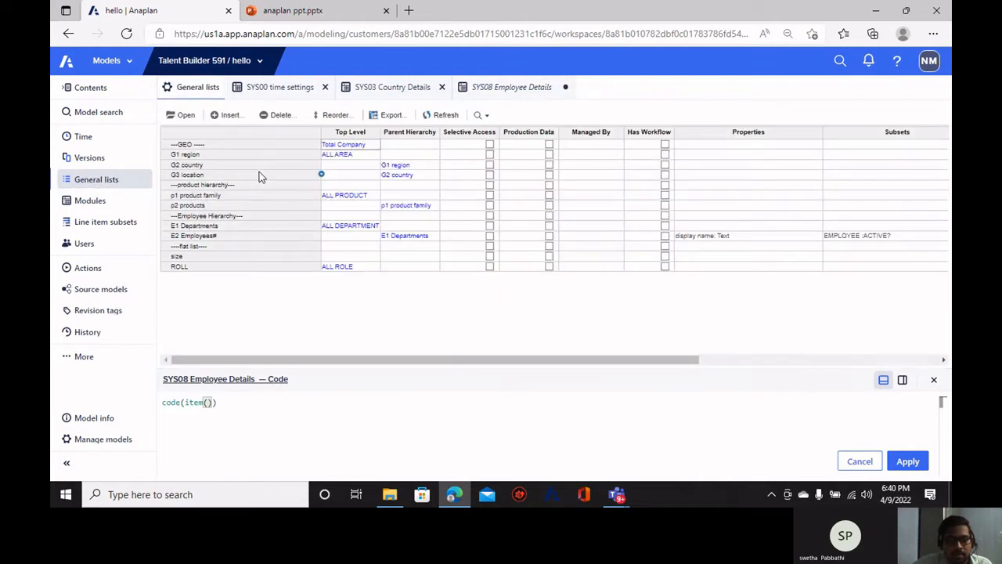
click(199, 238)
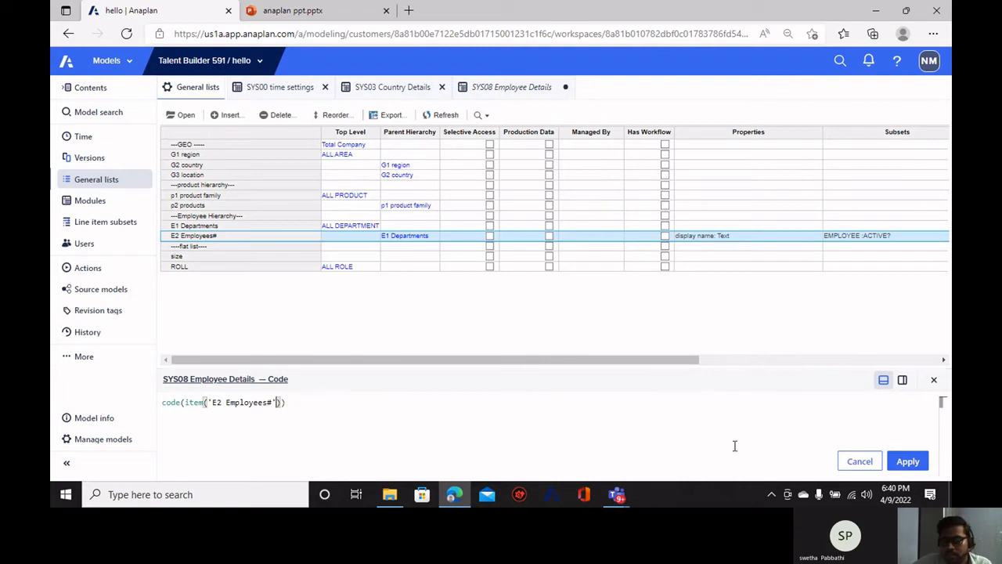
click(908, 461)
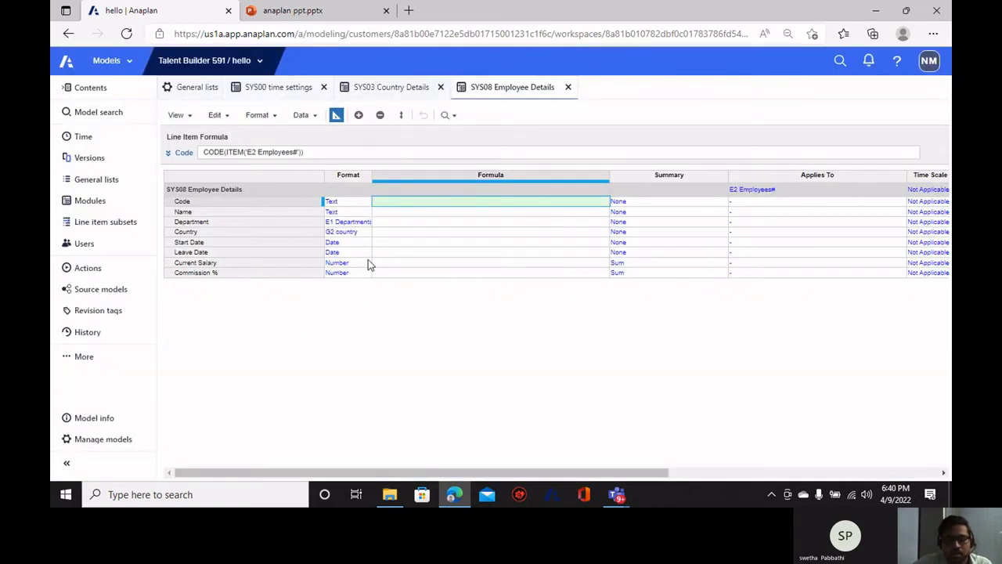
Enter and apply the formula CODE(ITEM('E2 Employees#')) for the Code line item, inserting the list reference from General lists.
click(235, 151)
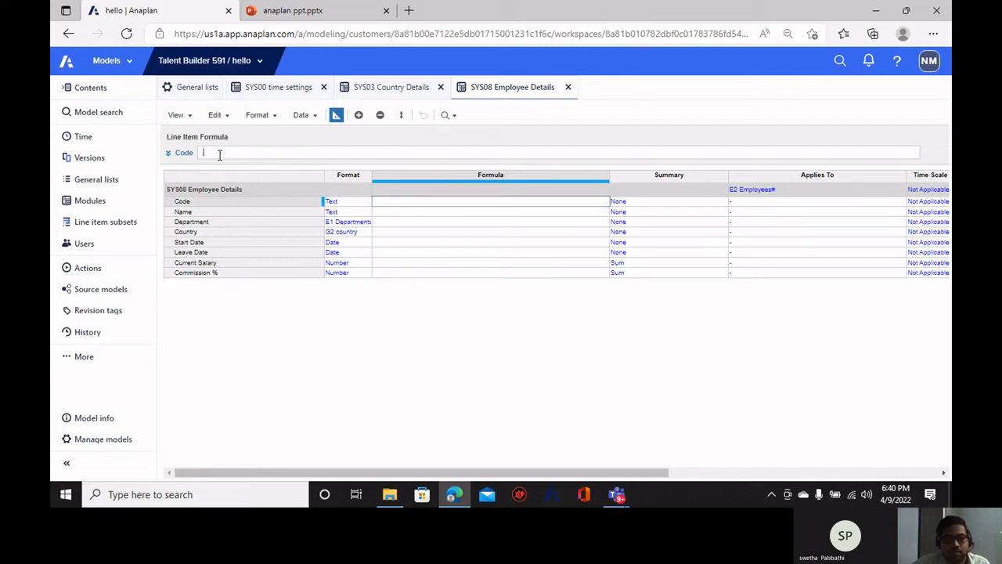
text(co)
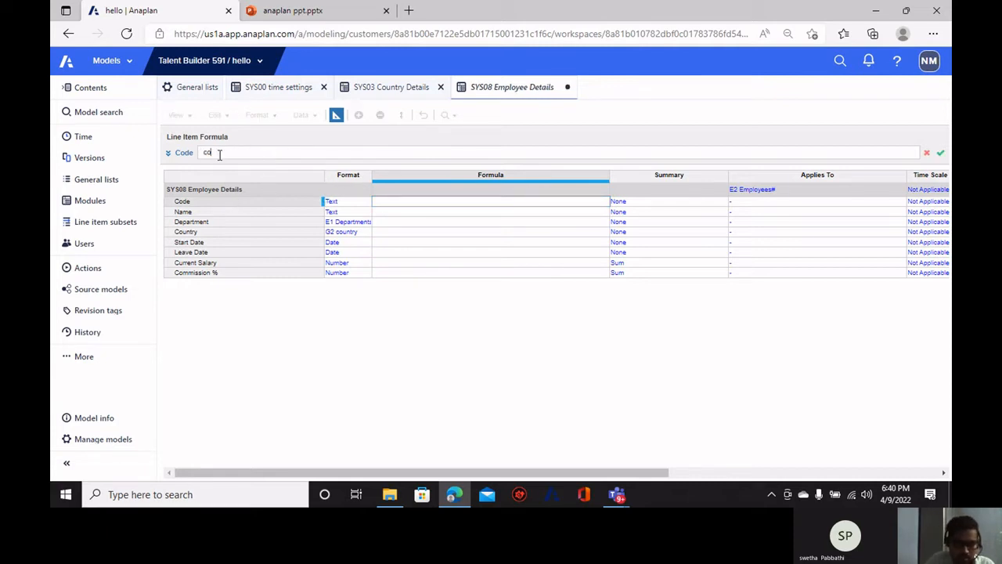
text(de(item()
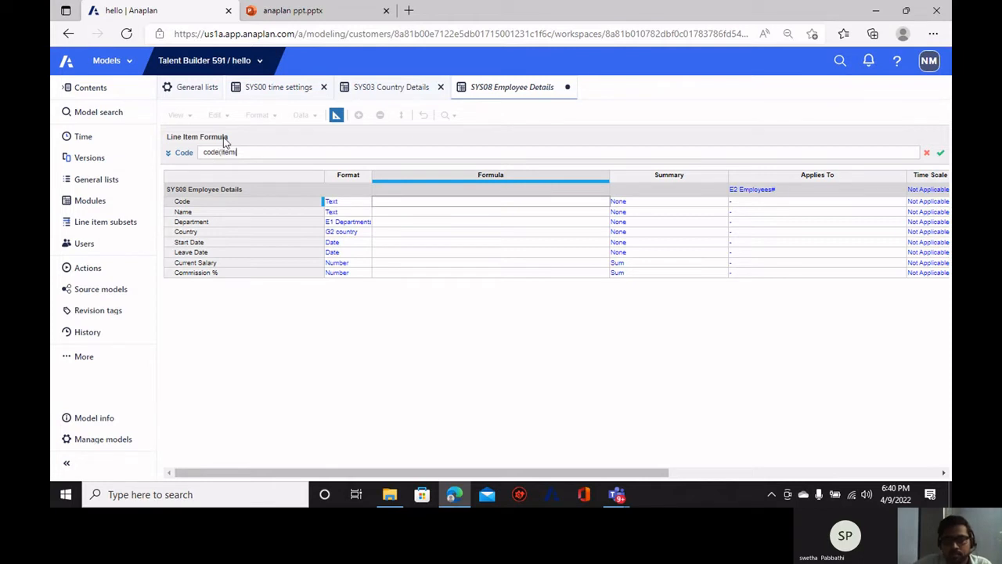
click(188, 154)
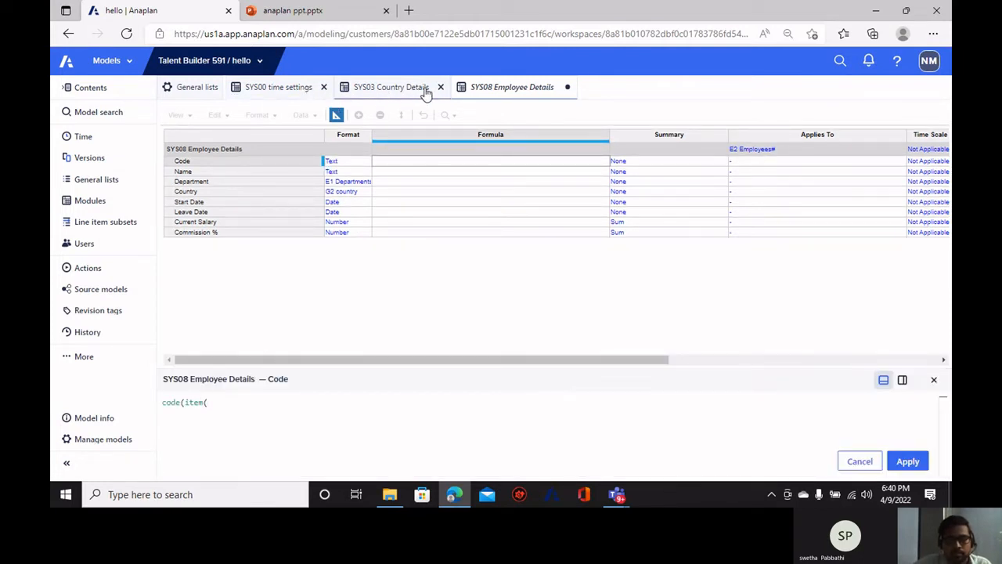
click(98, 180)
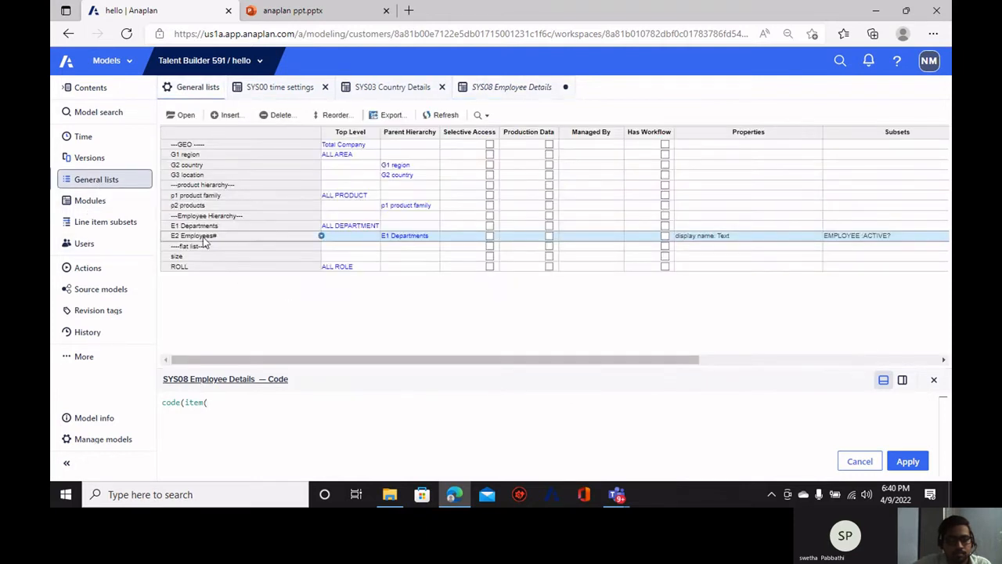
click(202, 238)
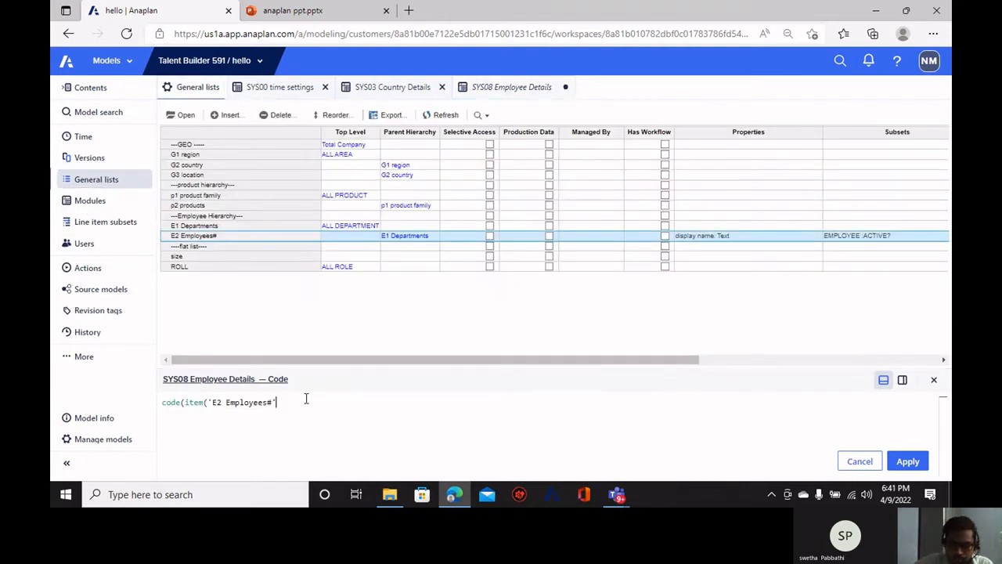
text()))
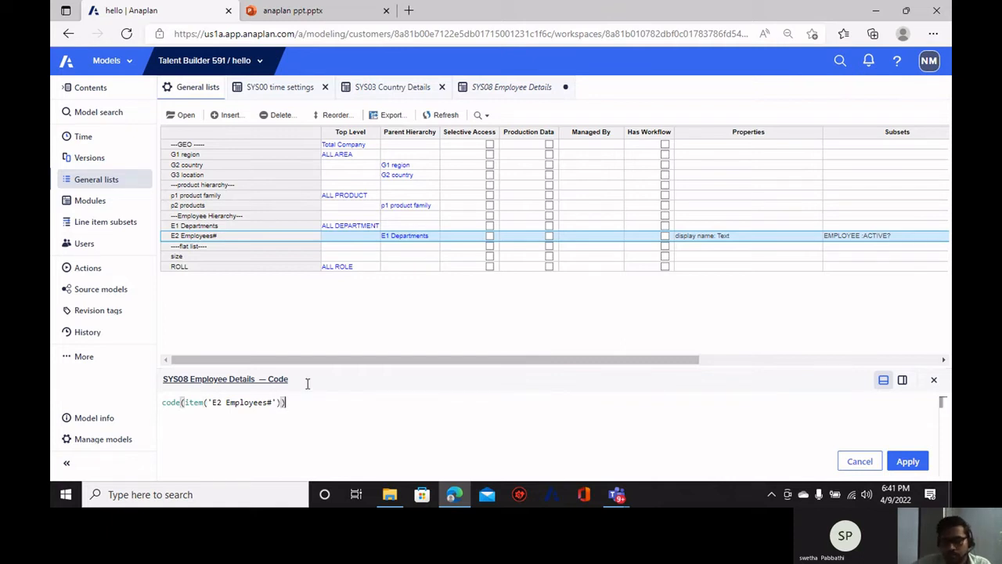
click(908, 461)
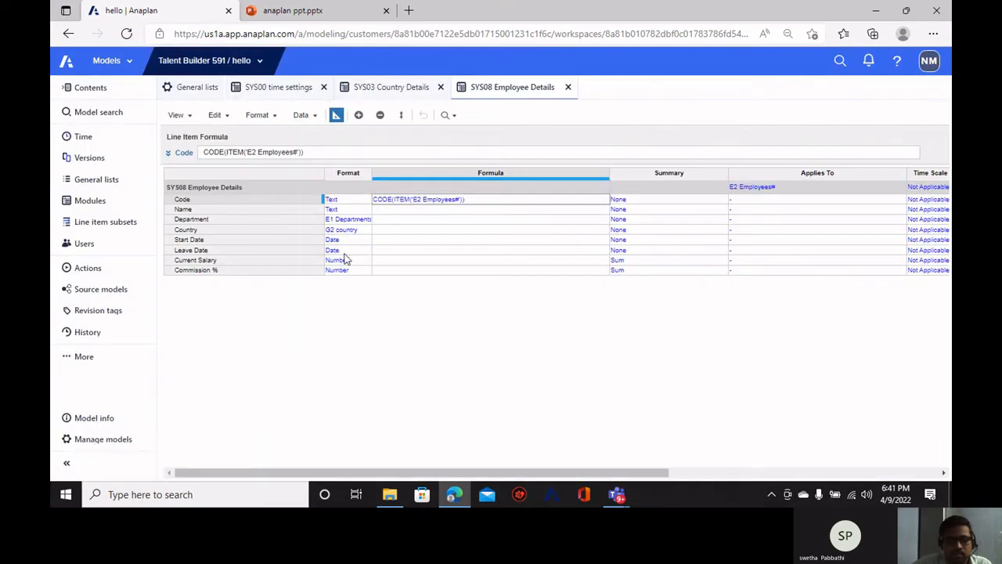
Set the Department line item's formula to PARENT(ITEM('E2 Employees#')), inserting the list reference from General lists, and apply it.
click(282, 211)
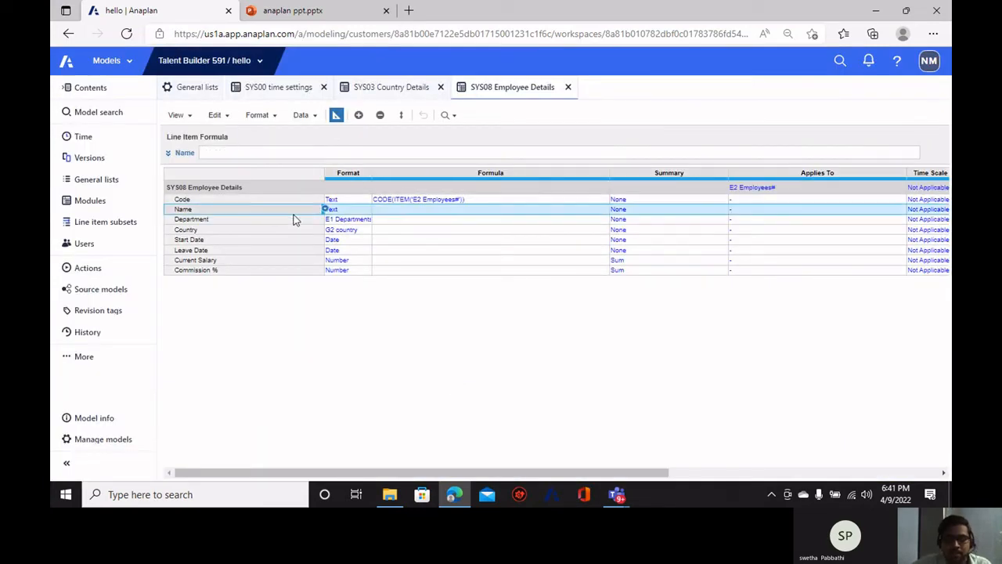
click(350, 220)
click(387, 223)
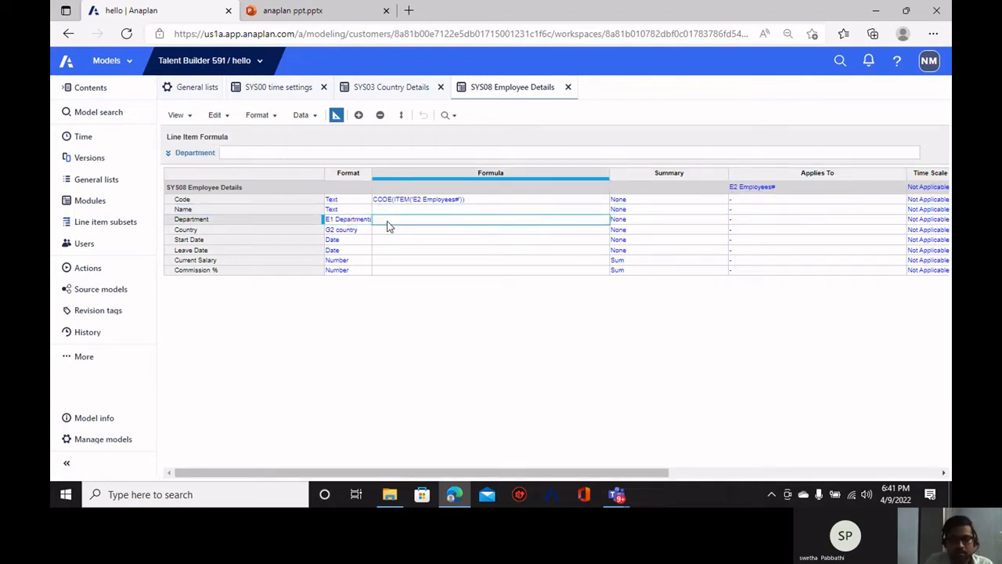
click(249, 151)
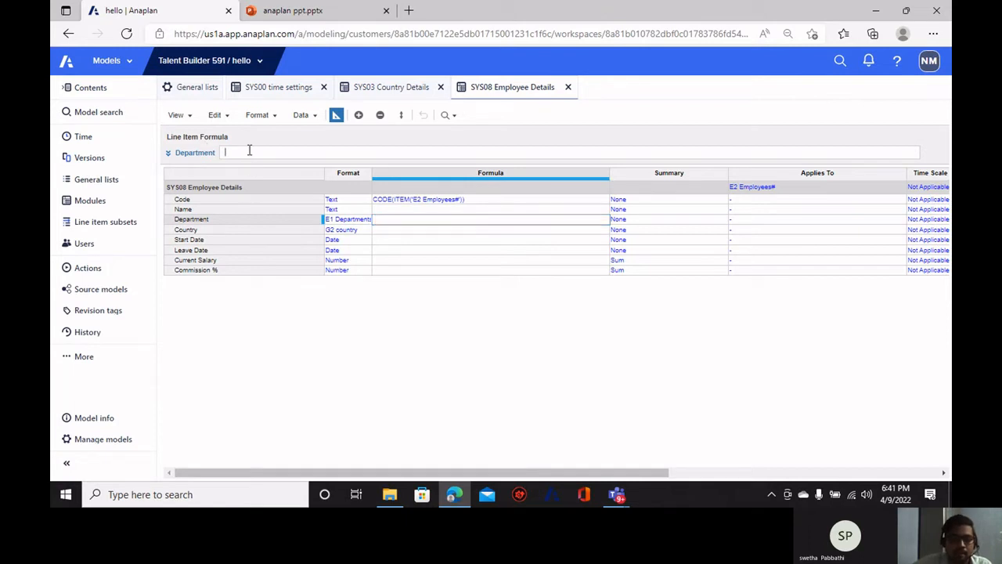
text(d)
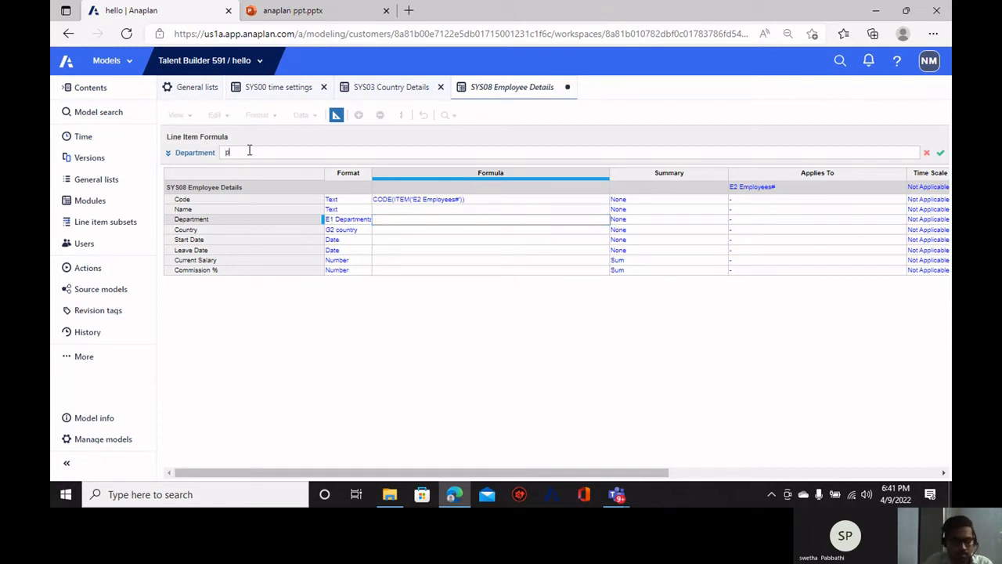
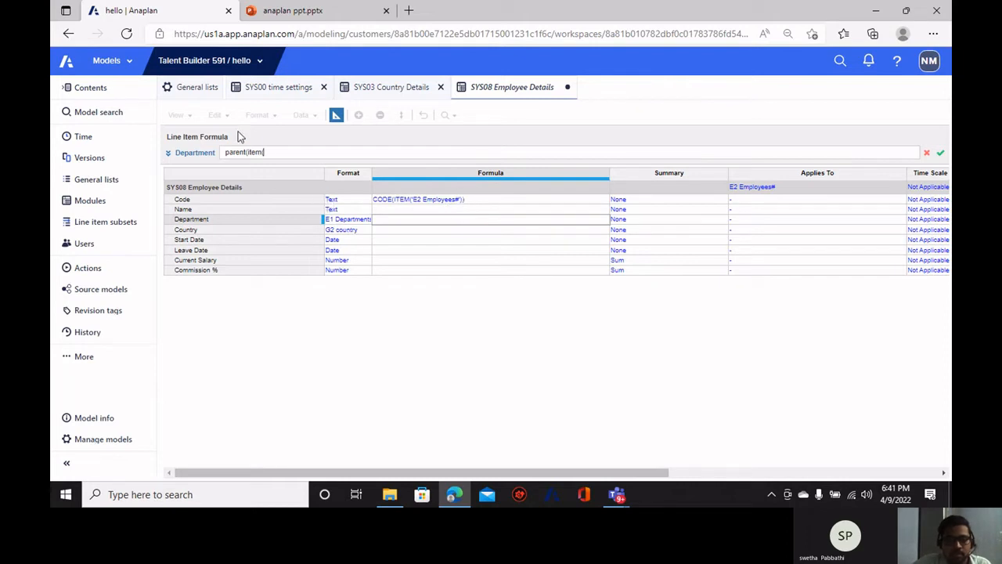
click(196, 153)
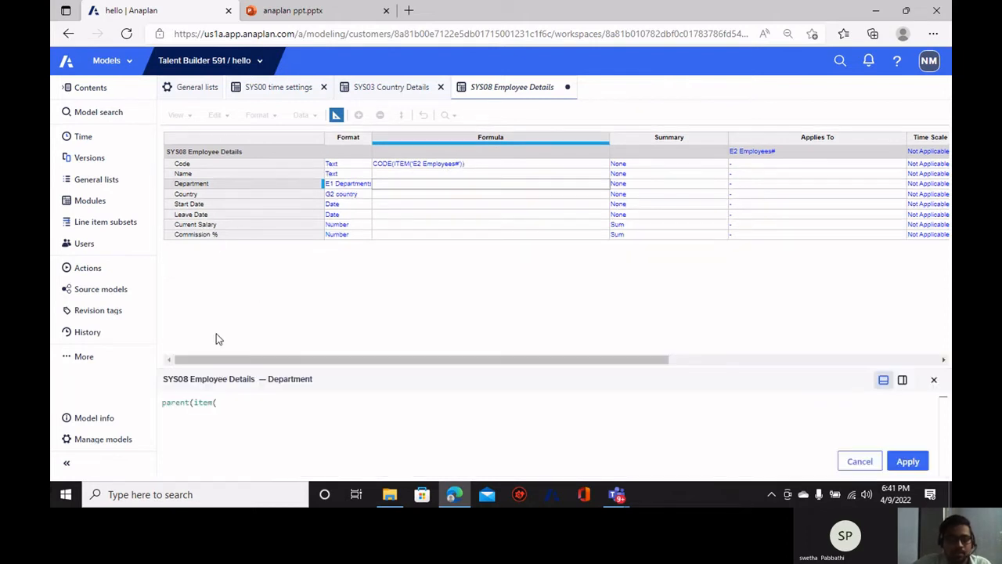
click(93, 201)
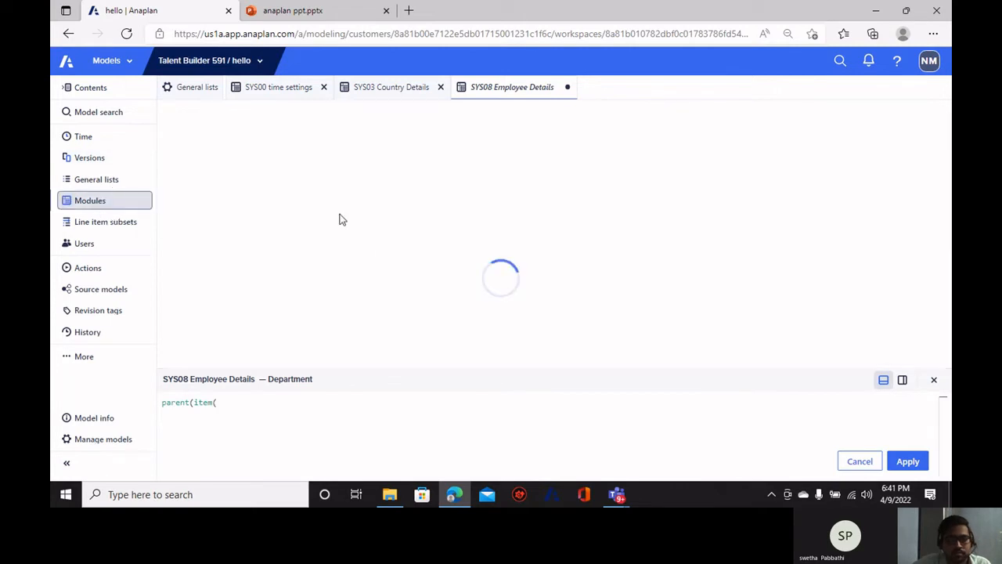
click(96, 179)
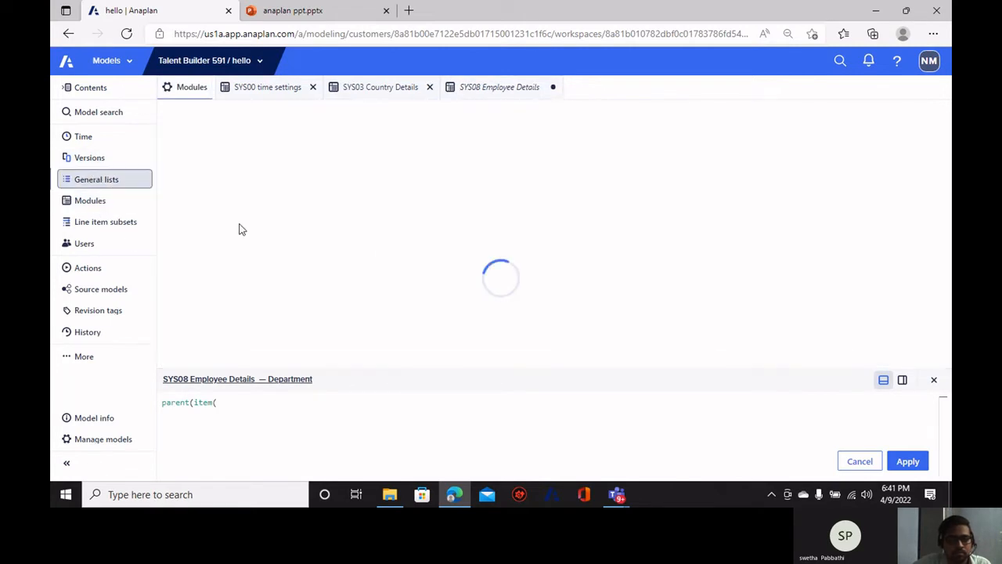
click(206, 236)
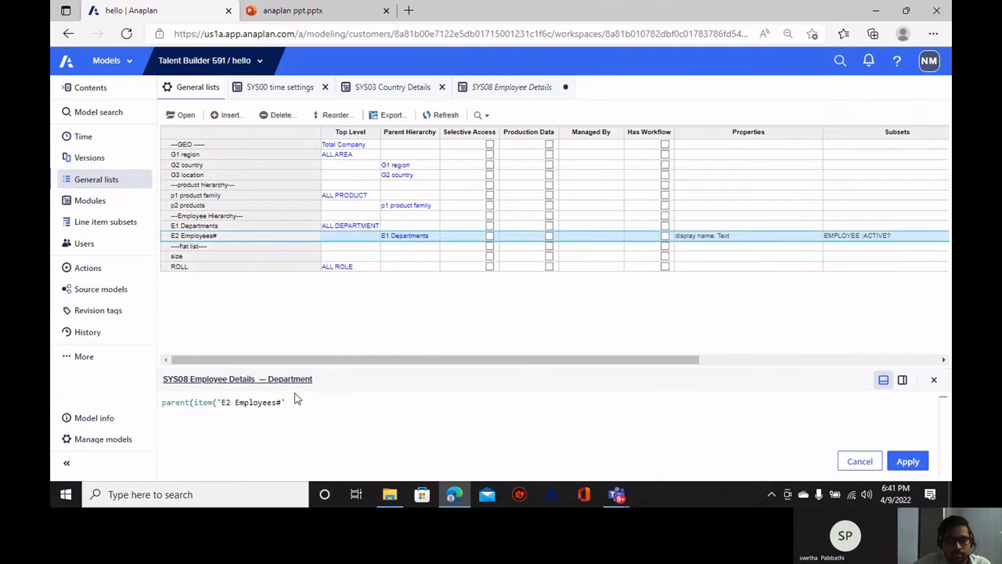
text()))
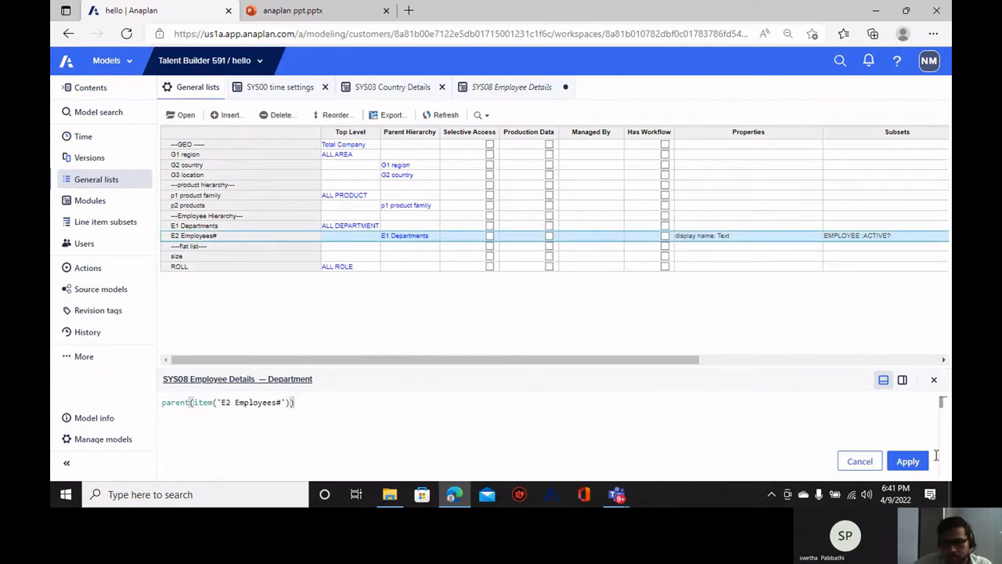
click(909, 461)
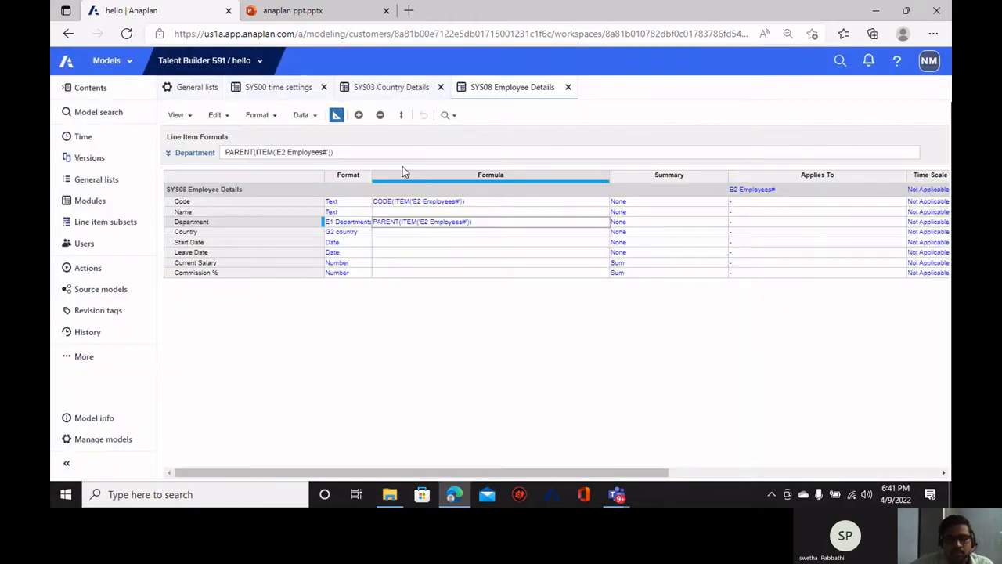
Return SYS08 Employee Details to its grid view and check the Code, Name and Department rows against their formulas.
click(336, 115)
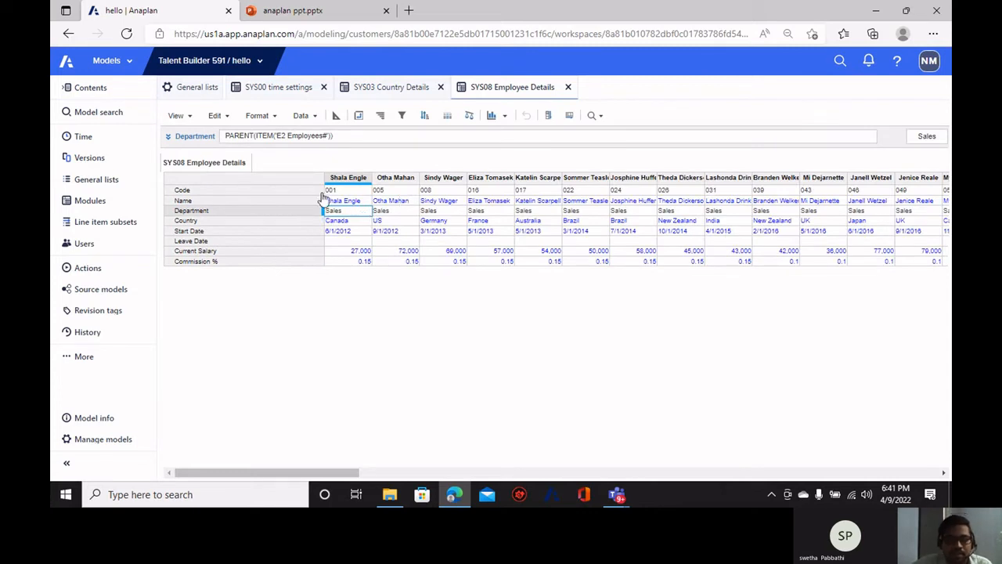
click(225, 192)
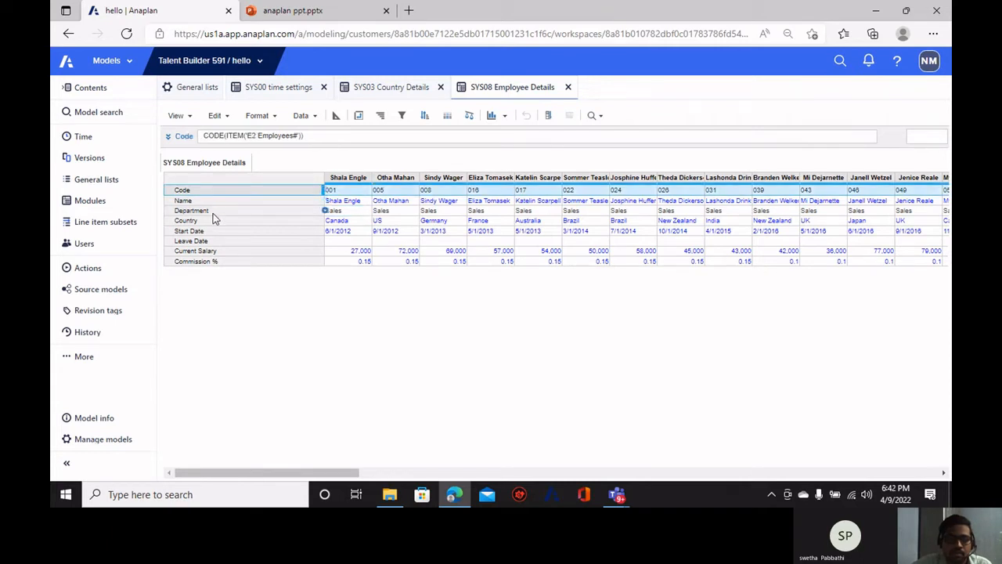
click(213, 213)
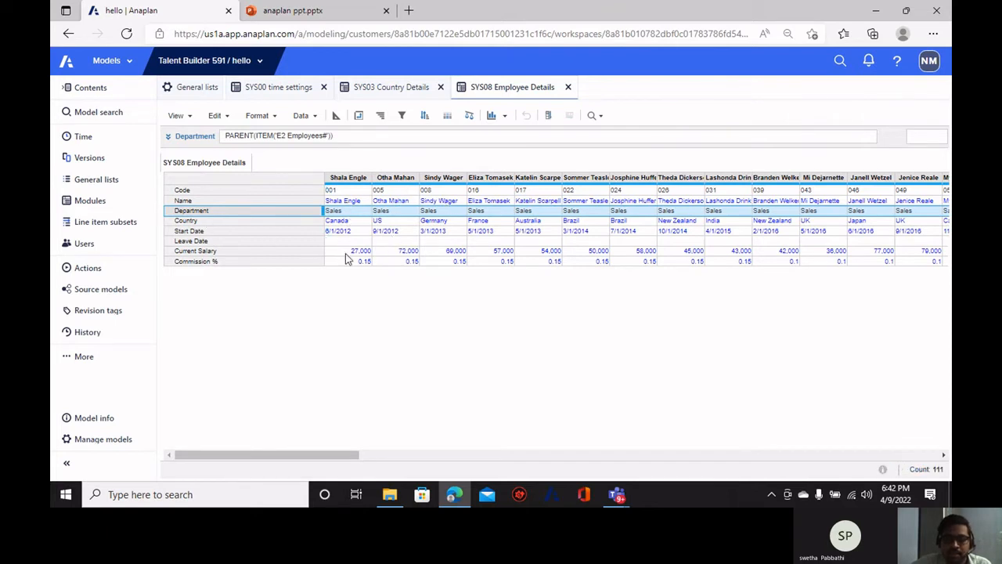
click(352, 202)
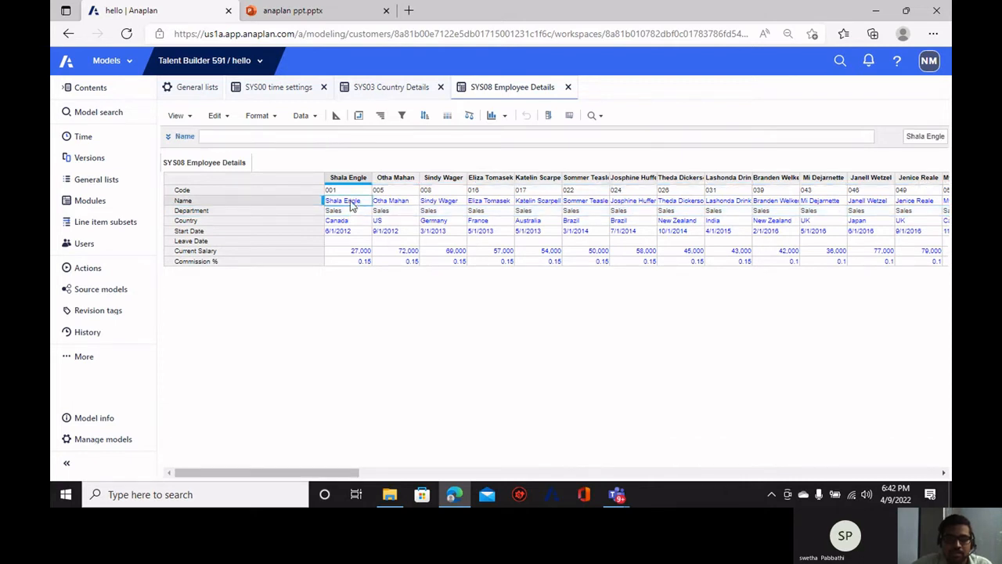
click(339, 211)
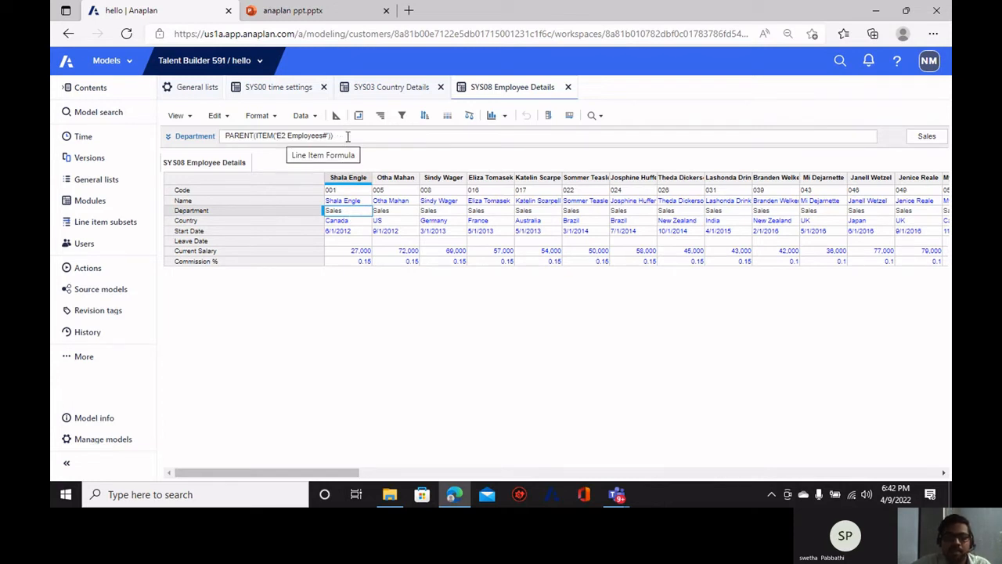
Switch to the anaplan ppt presentation in PowerPoint to consult the module-building slides.
click(324, 12)
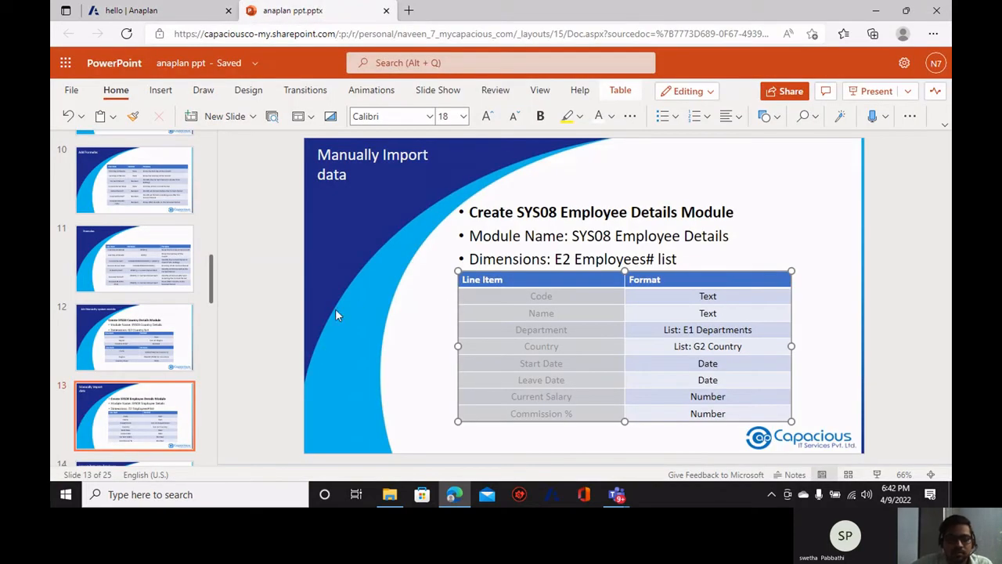
Review the slides on importing data into the Employee Details module and the user story example.
scroll(165, 356, down, 2)
click(177, 352)
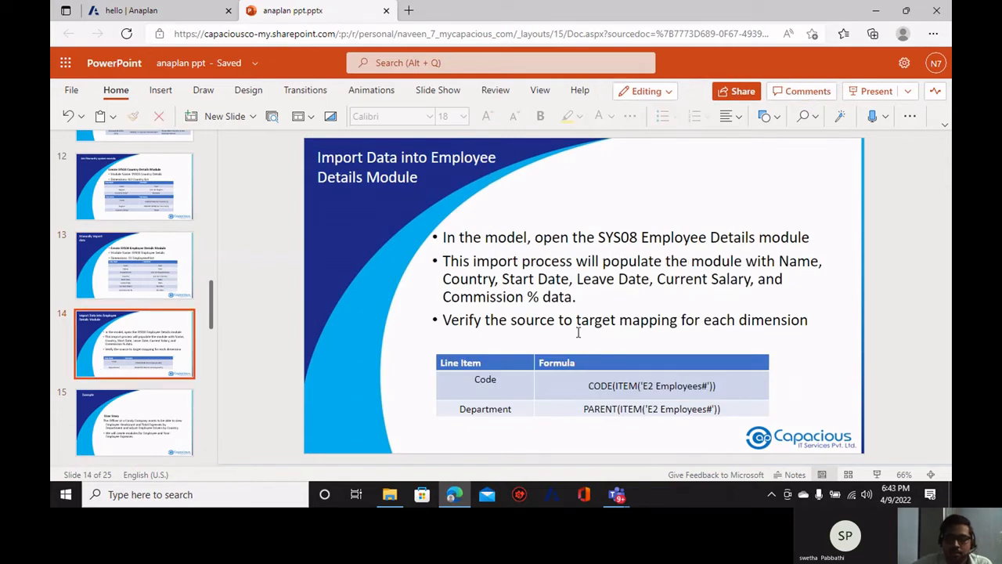
click(145, 437)
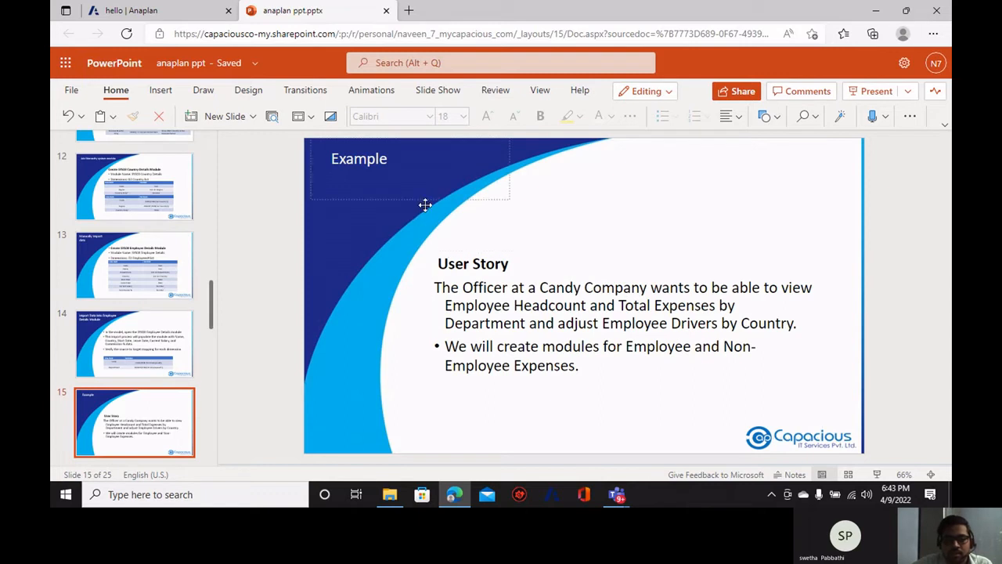
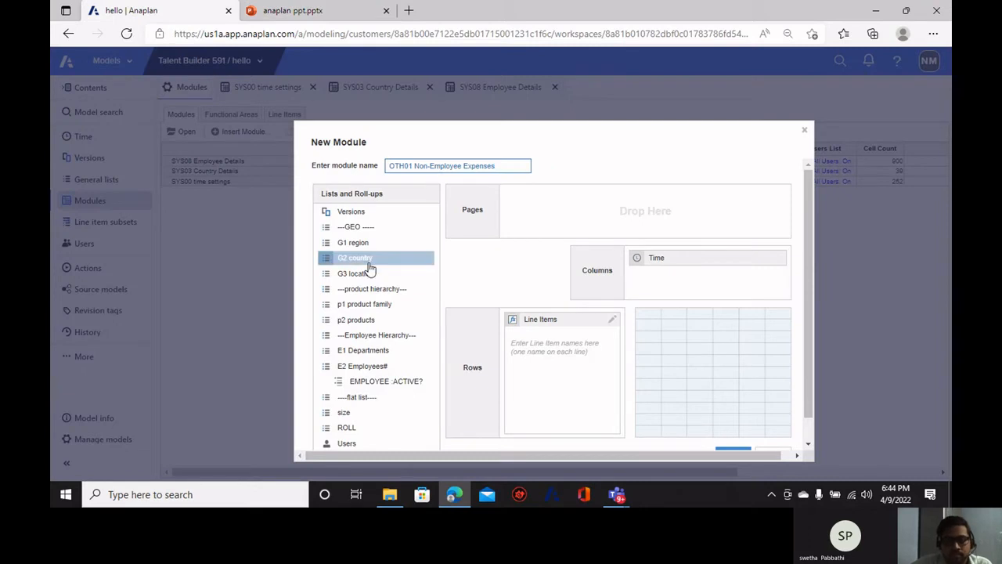
Add the G3 location list to the new module's pages and check the required dimensions in the PowerPoint deck.
drag(373, 276, 578, 208)
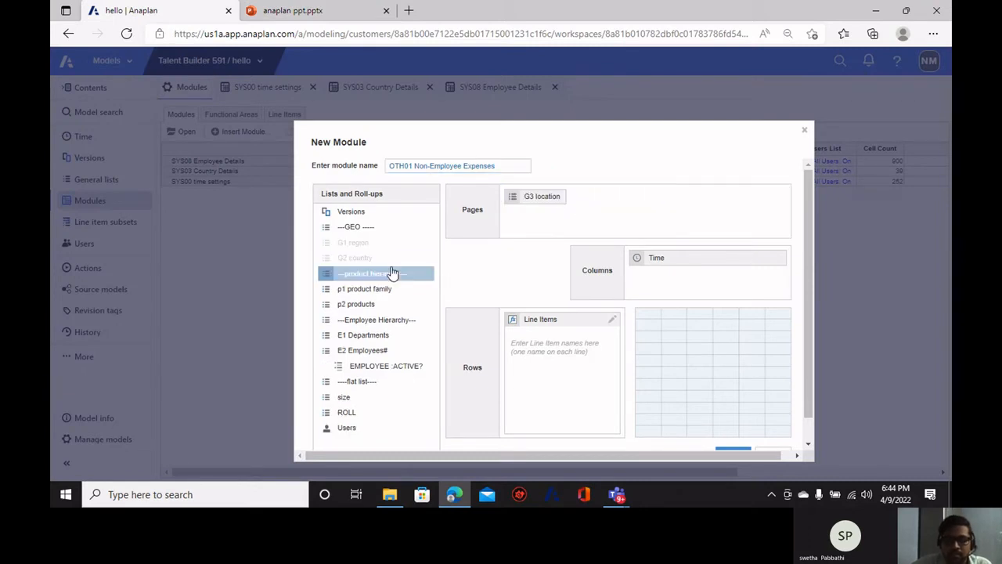
click(556, 202)
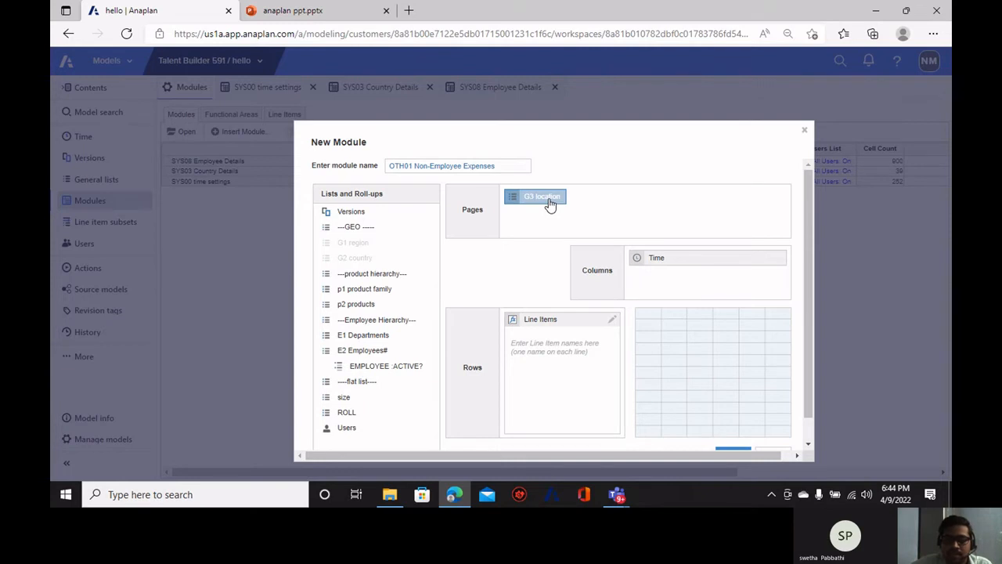
mouse_move(354, 246)
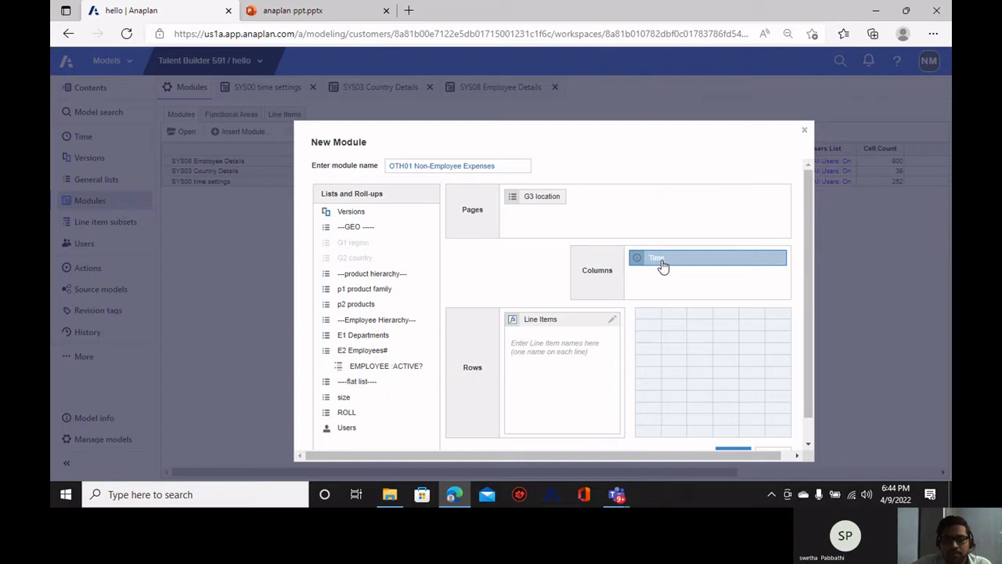
click(483, 165)
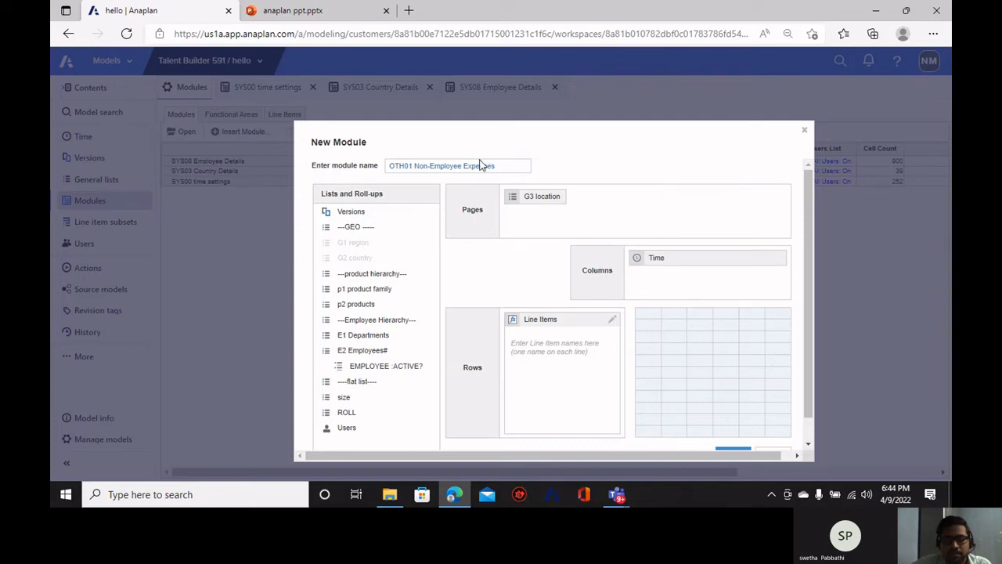
click(262, 12)
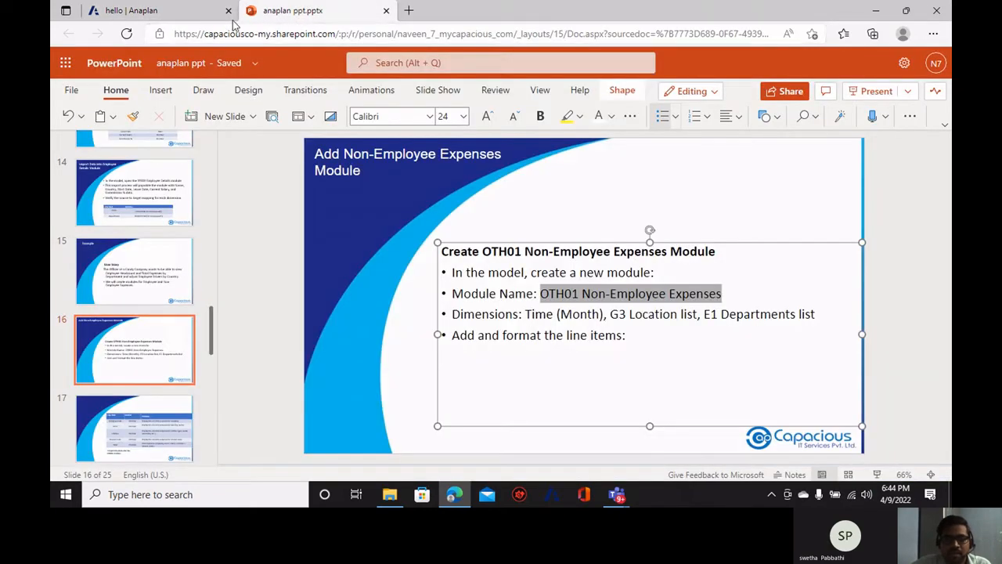
click(204, 13)
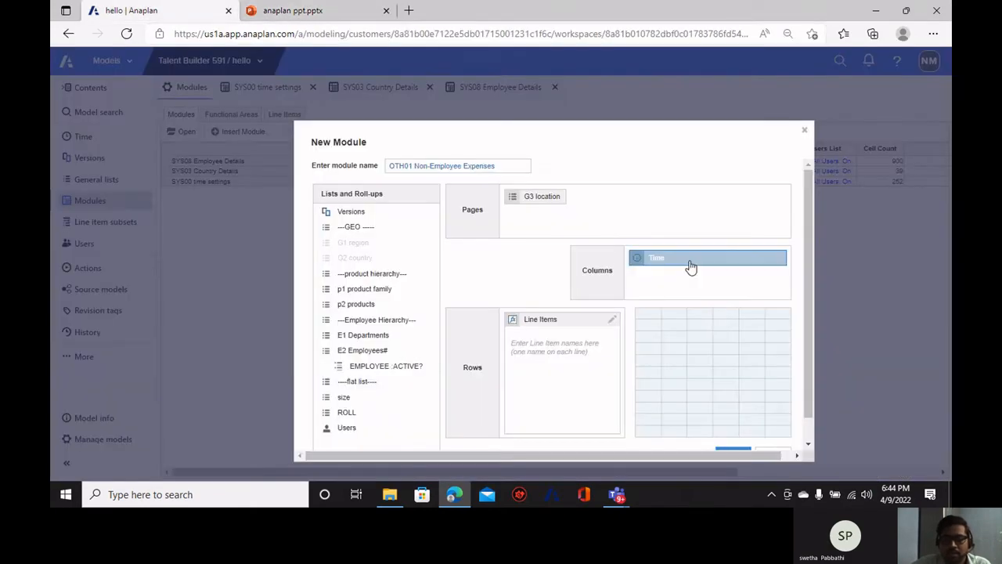
Try using E2 Employees# in place of Time as the new module's column dimension.
drag(690, 267, 385, 318)
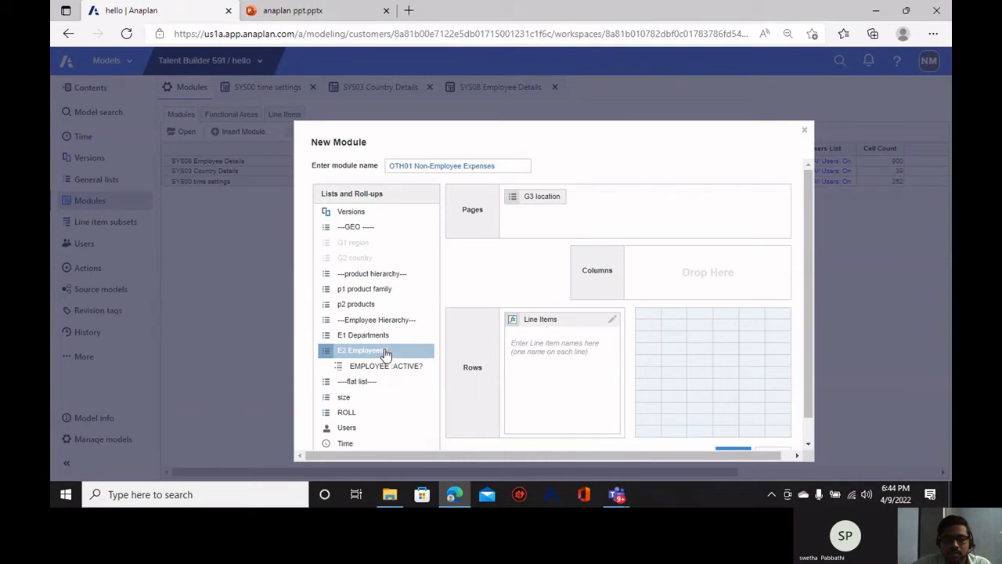
drag(385, 353, 700, 259)
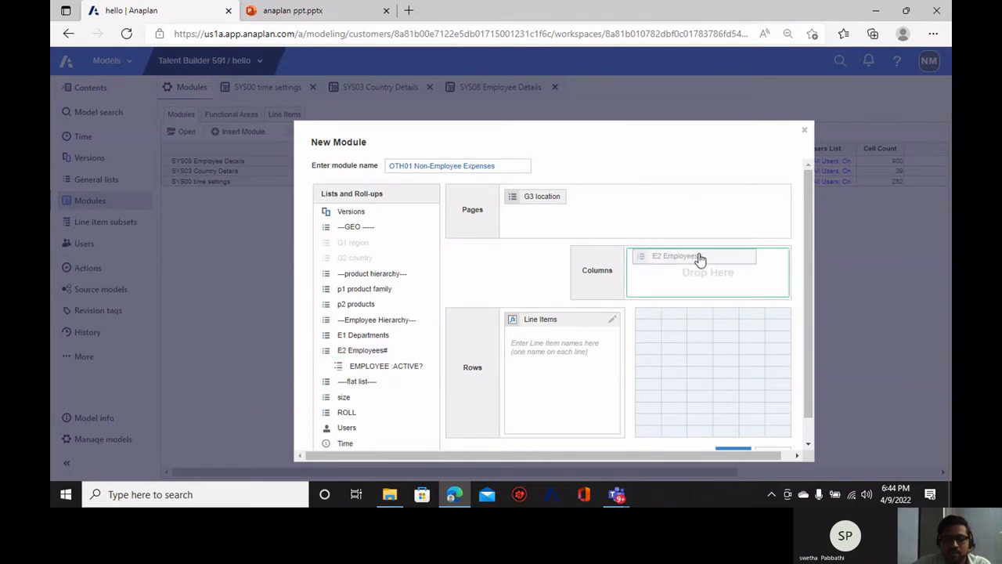
drag(700, 259, 728, 269)
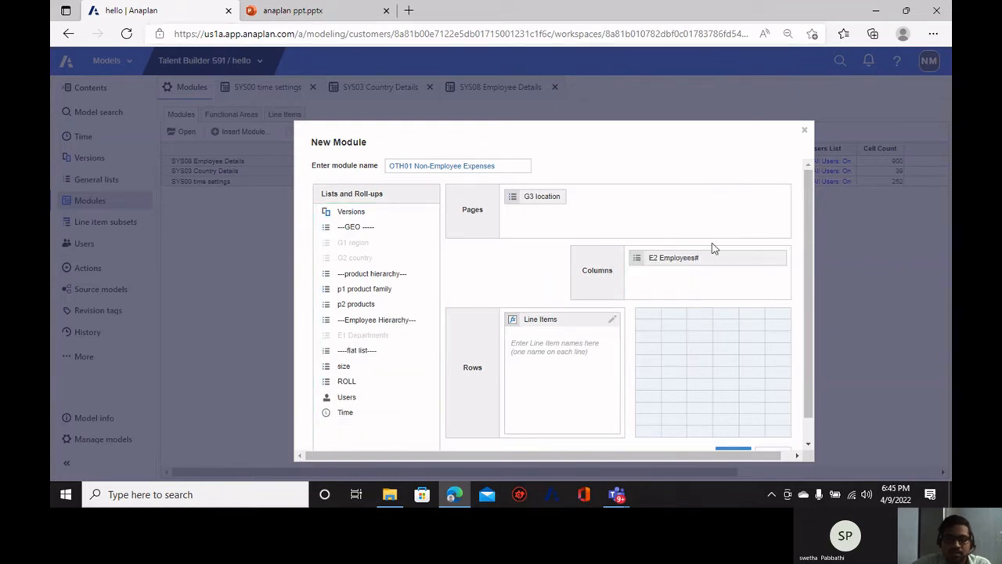
Recheck the dimensions on the slide and set the new module's columns to Time and E1 Departments in Anaplan.
click(306, 16)
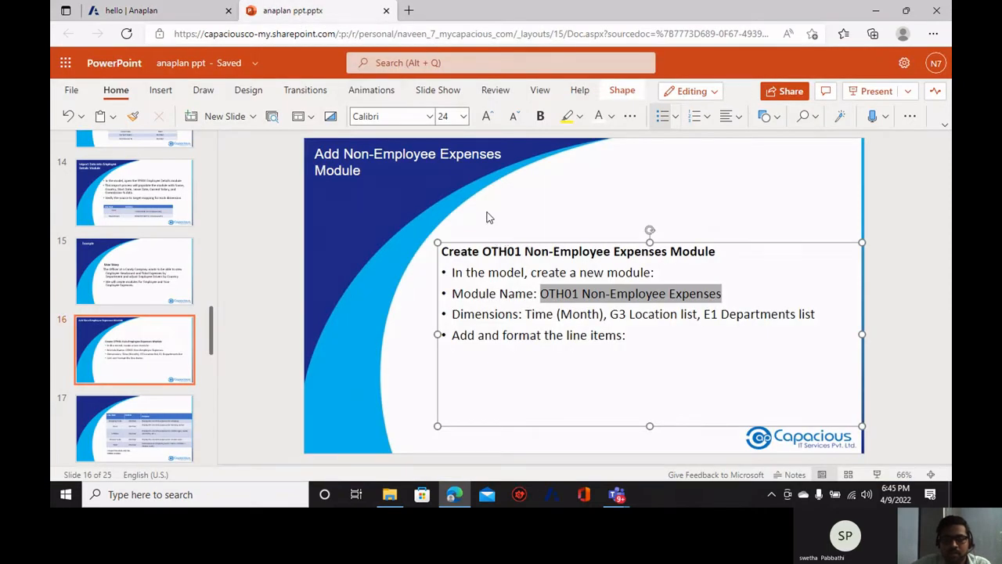
click(196, 14)
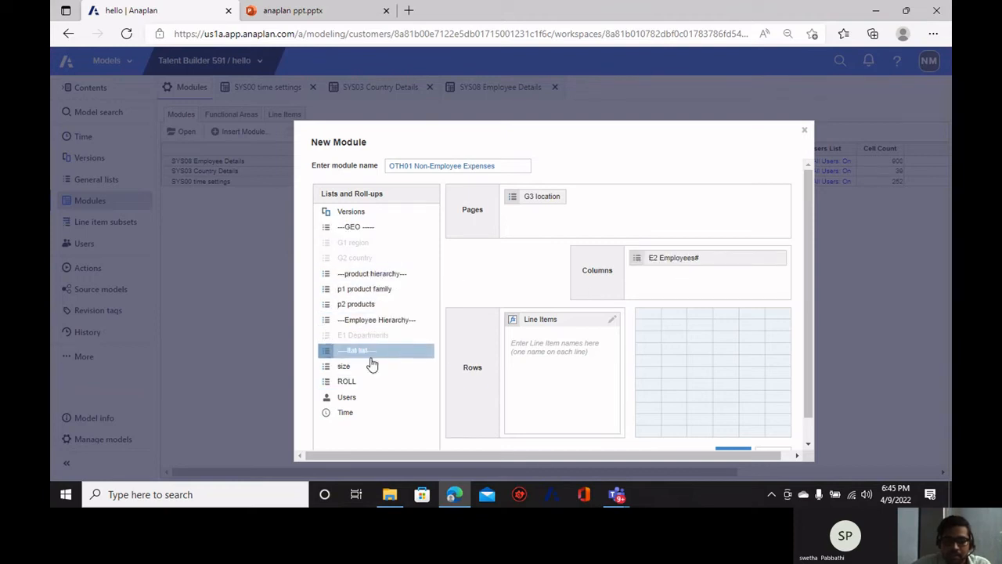
drag(362, 419, 718, 281)
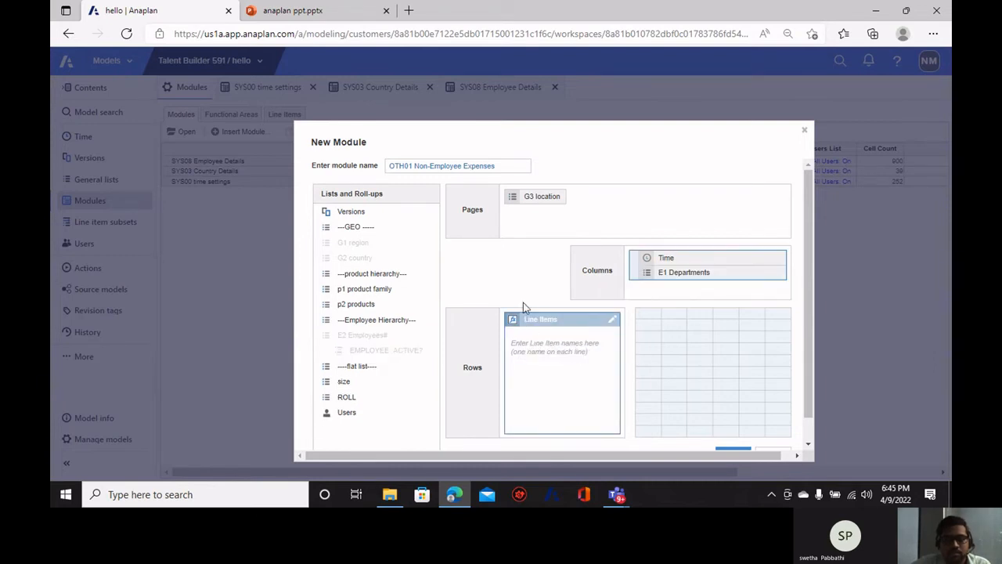
Switch to the PowerPoint deck and copy the line item names Shipping Costs through Total from the table on slide 17.
click(290, 10)
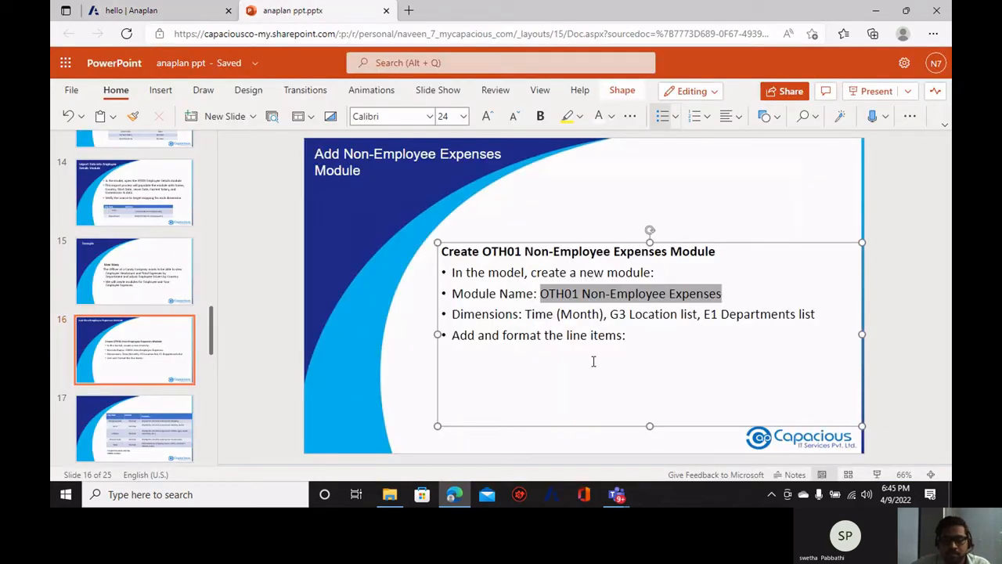
click(147, 415)
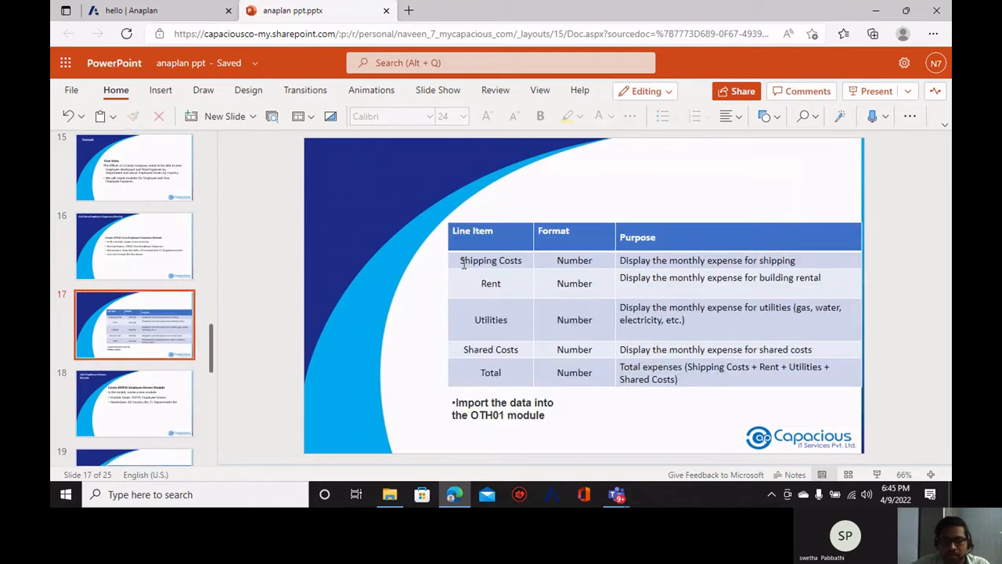
drag(490, 260, 518, 372)
key(ctrl+c)
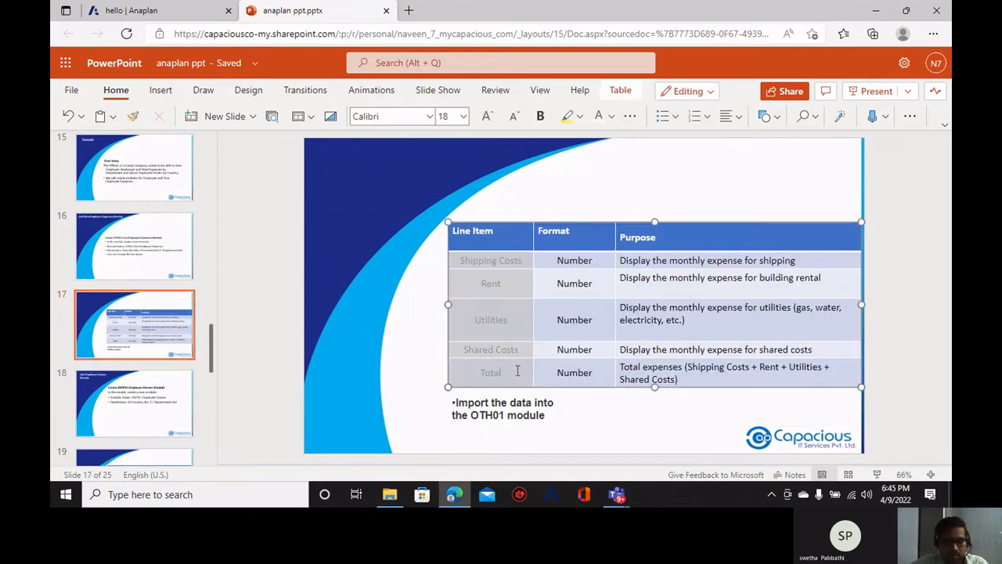
click(588, 199)
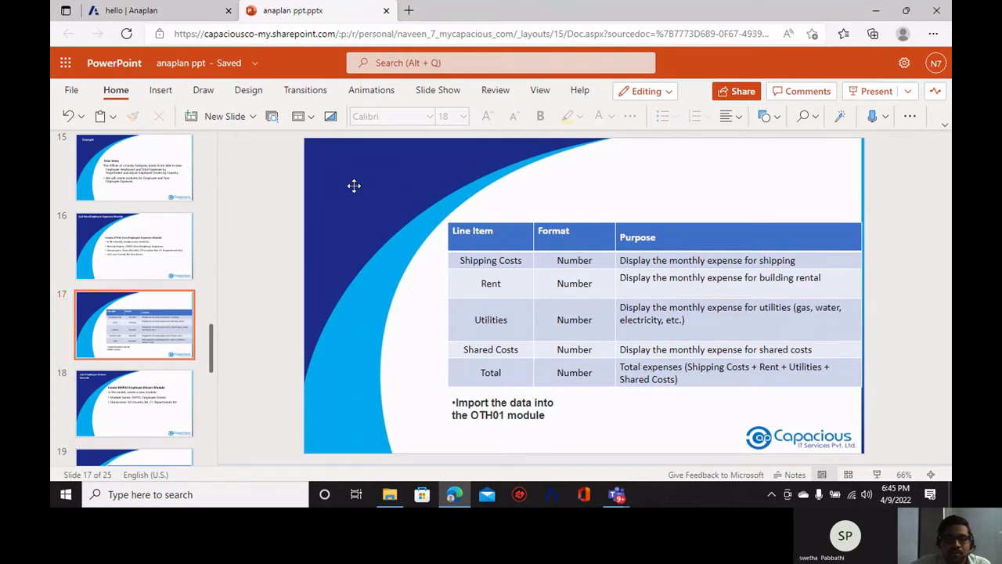
Return to Anaplan, paste the copied names as the new module's line items, and create the OTH01 Non-Employee Expenses module.
click(206, 13)
click(553, 339)
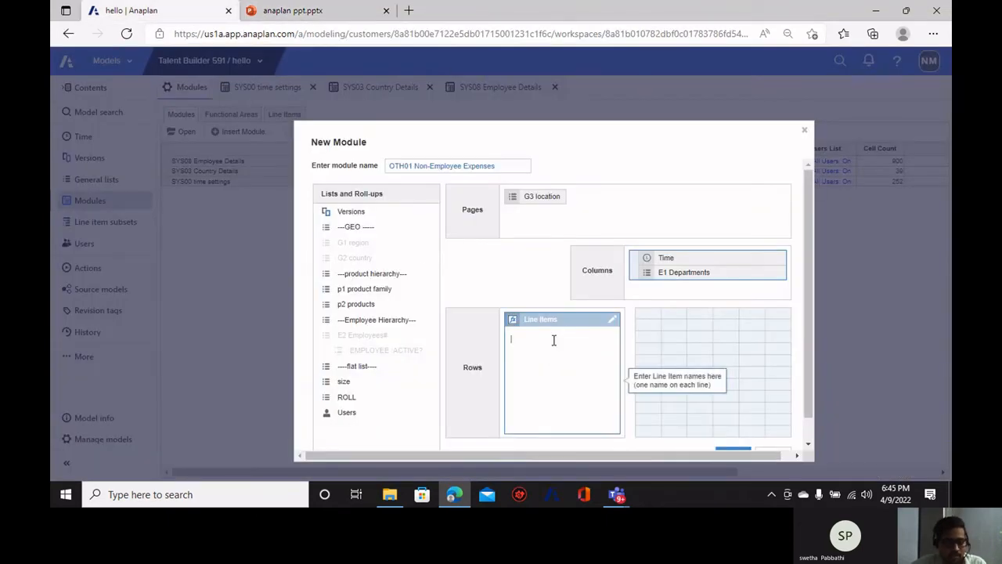
key(ctrl+v)
scroll(699, 361, down, 1)
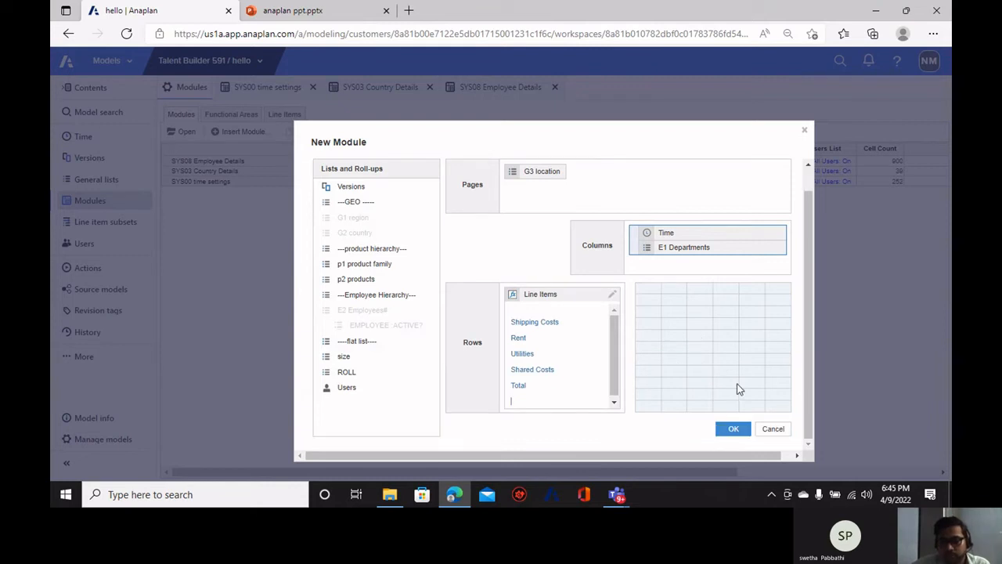
click(734, 430)
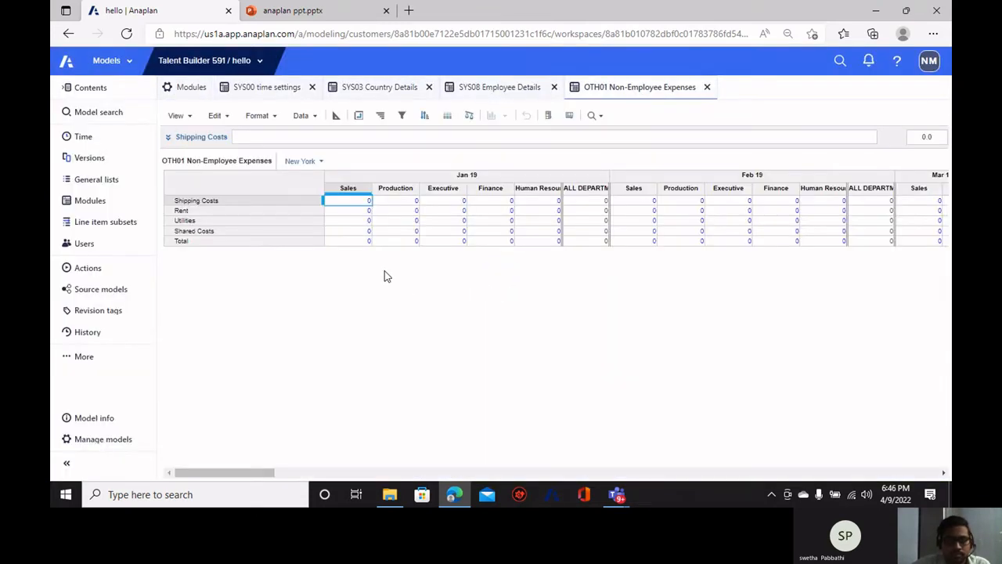
Check the module's line item blueprint and set up a data import from the existing source Non+Employee+Expenses (2).csv.
click(336, 115)
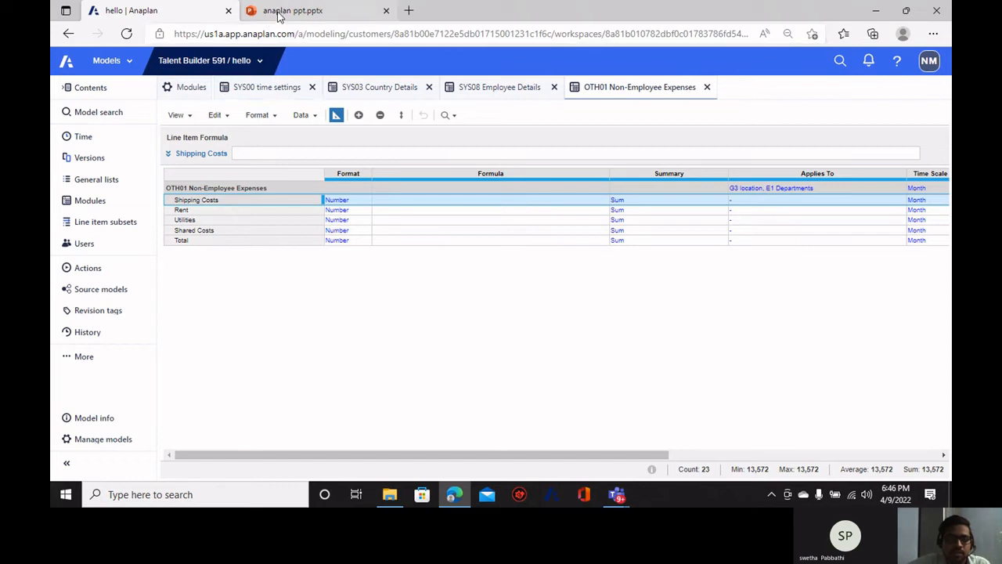
click(336, 116)
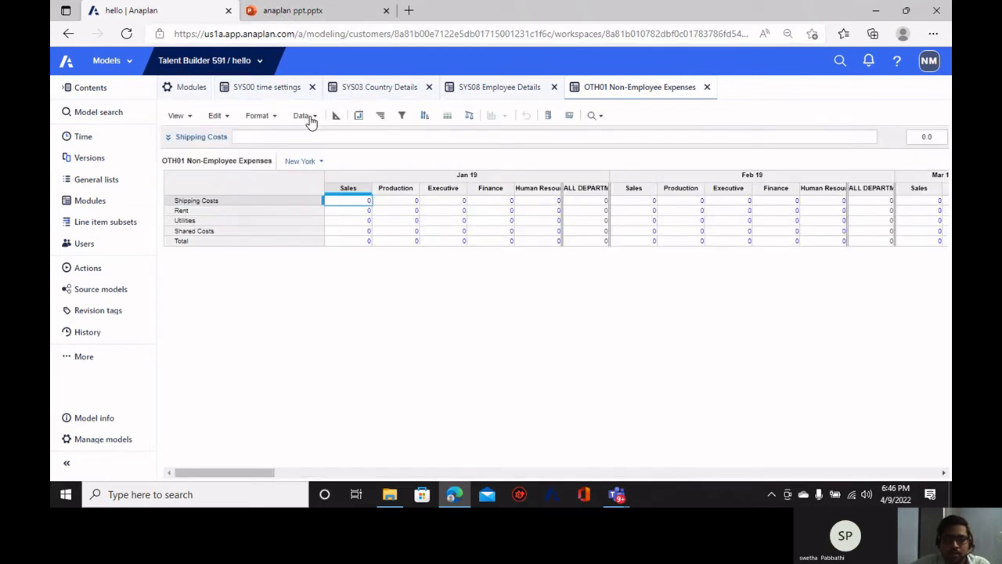
click(305, 116)
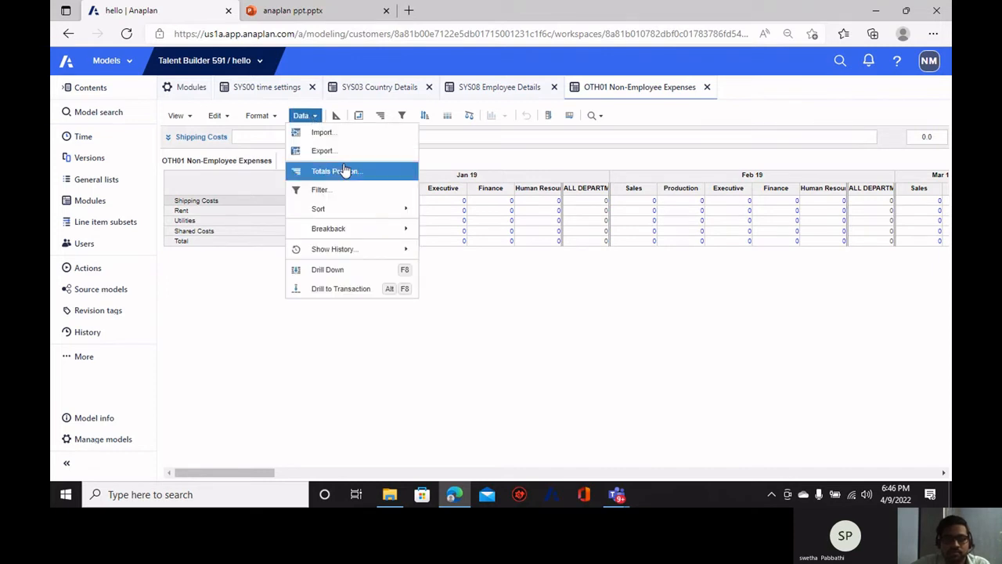
click(317, 132)
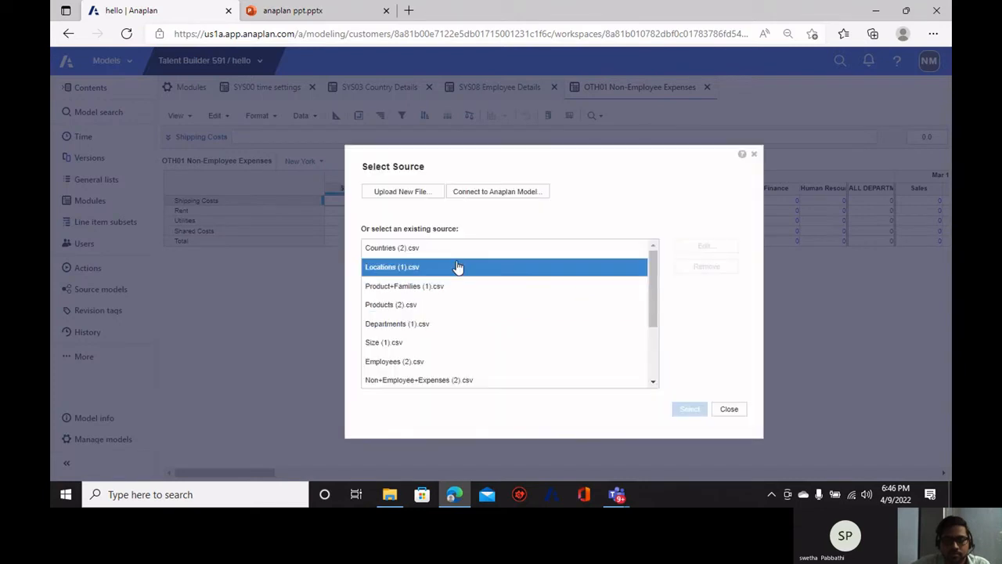
scroll(481, 317, down, 3)
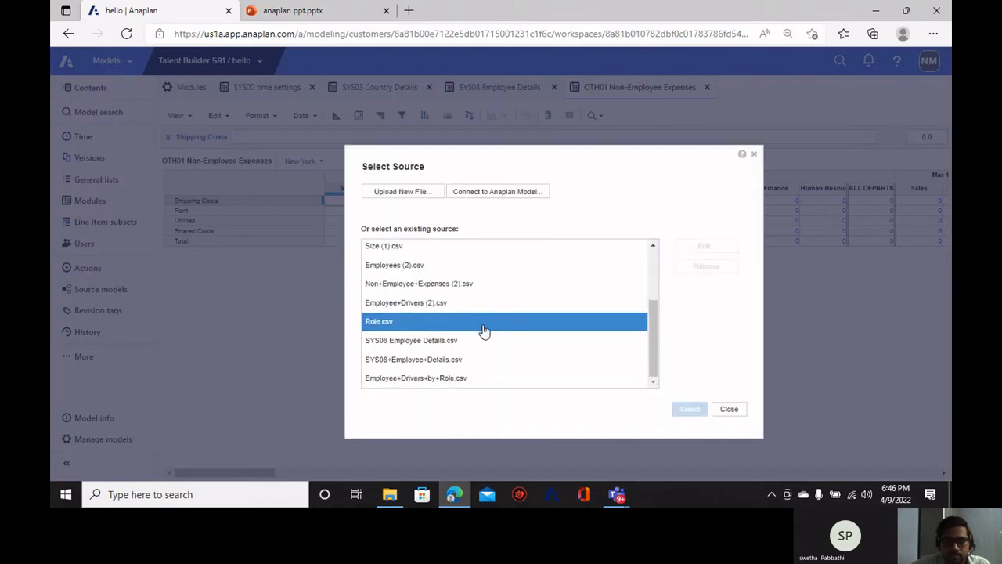
click(462, 288)
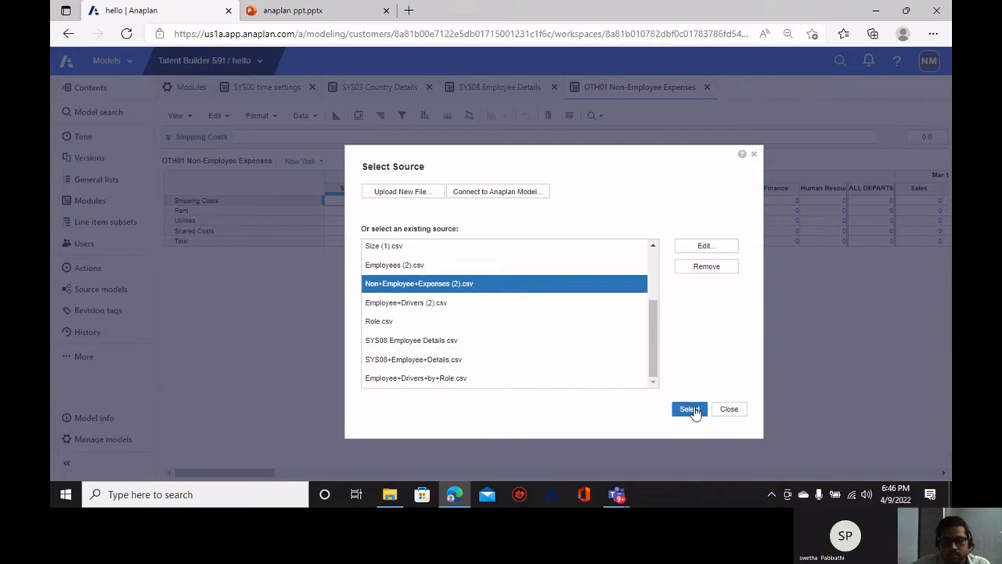
click(689, 409)
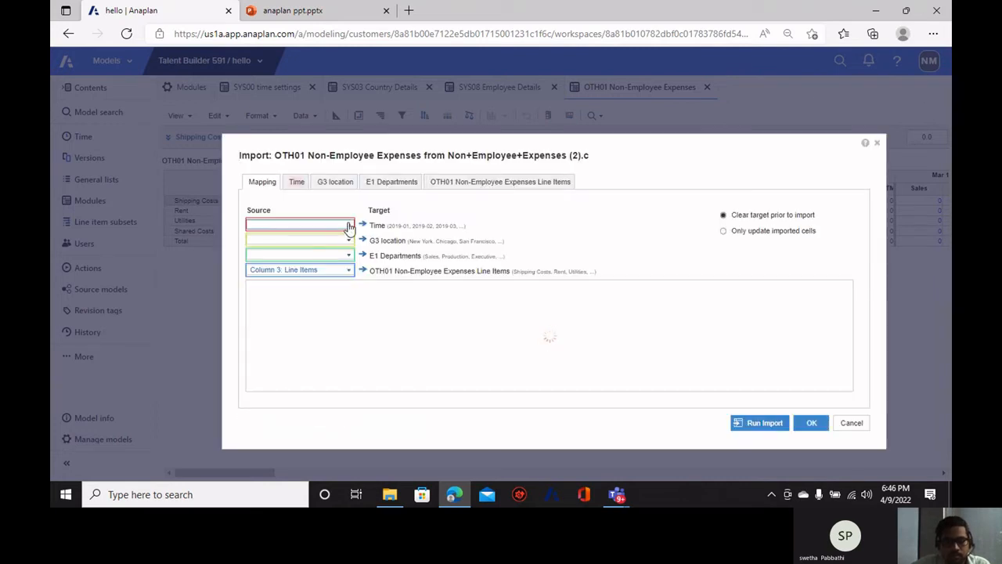
Map the column headers to Time, Column 1: Location Code to G3 location, and Column 2: Departments Code to E1 Departments.
click(349, 225)
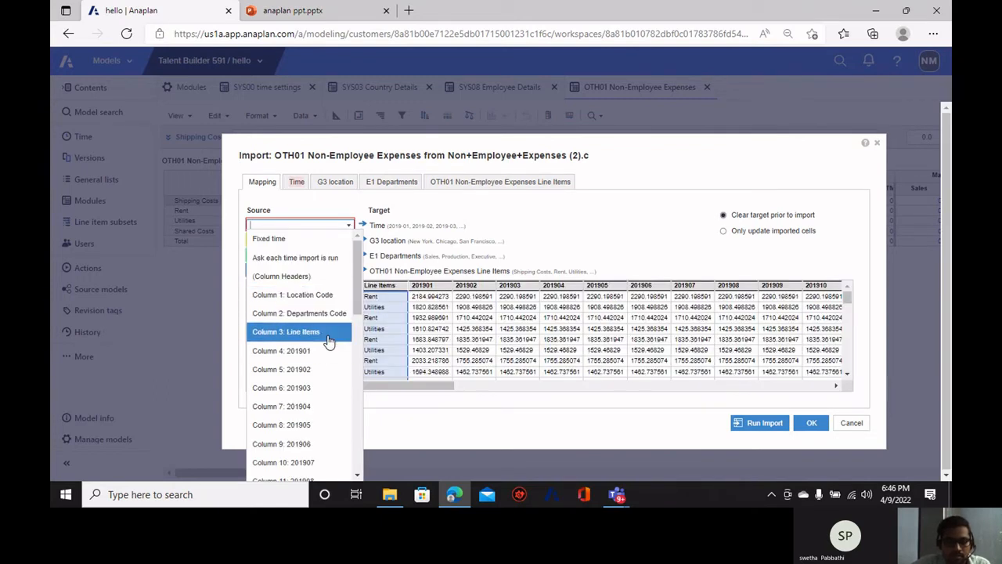
click(327, 276)
click(345, 241)
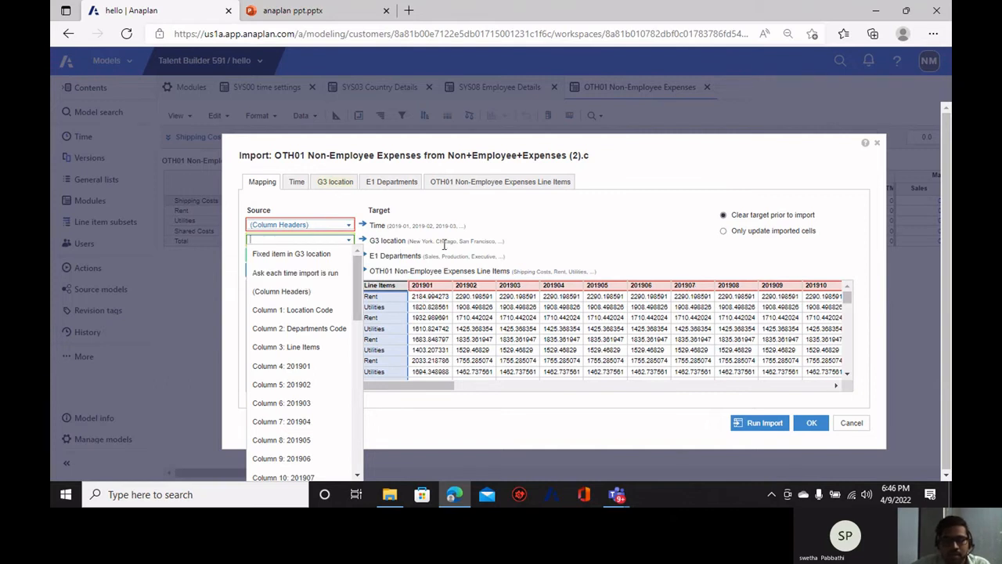
click(308, 311)
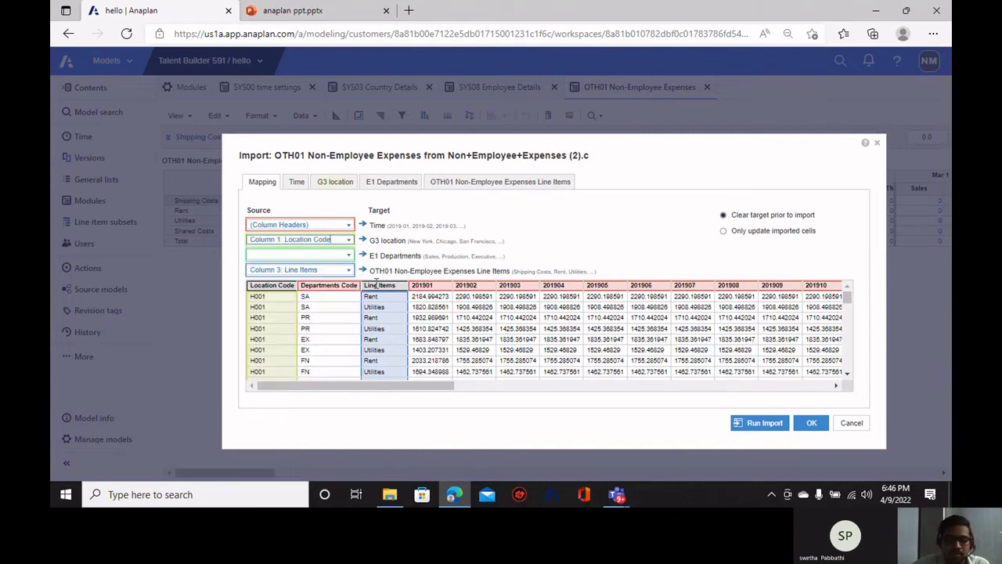
click(348, 255)
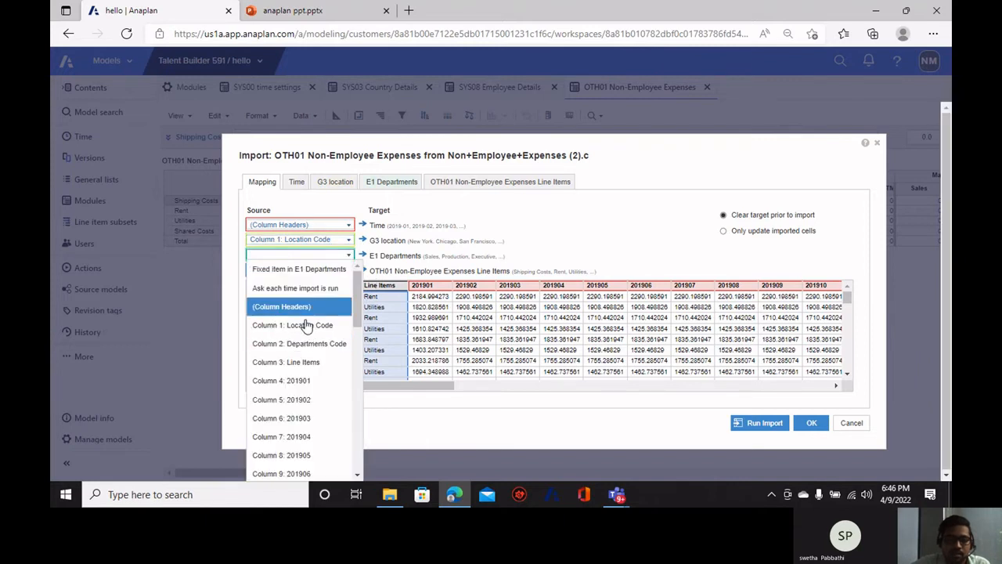
click(316, 344)
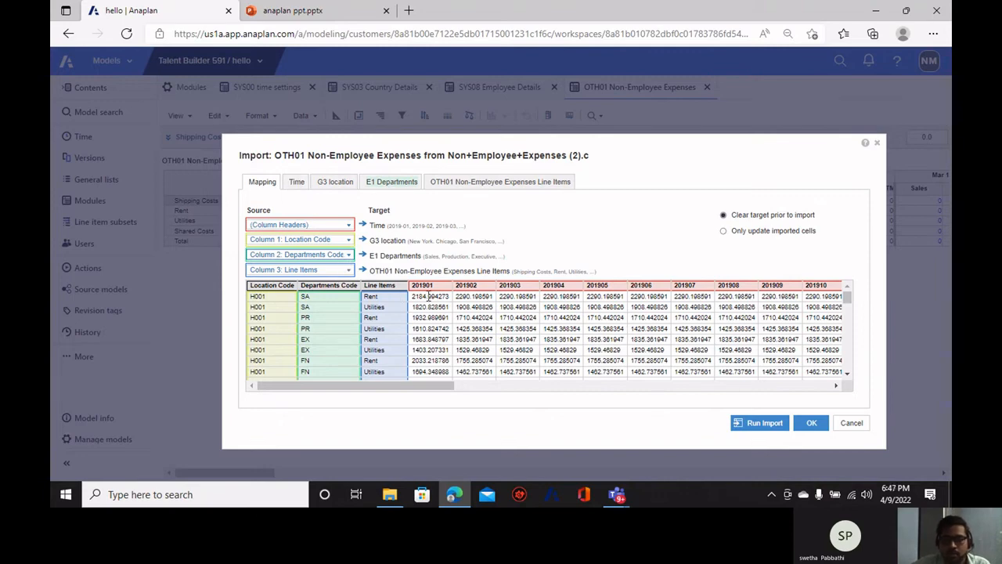
Set the import's time mapping to Periods with the fixed-position pattern YYYYMM, and check it against the source column headers.
click(334, 181)
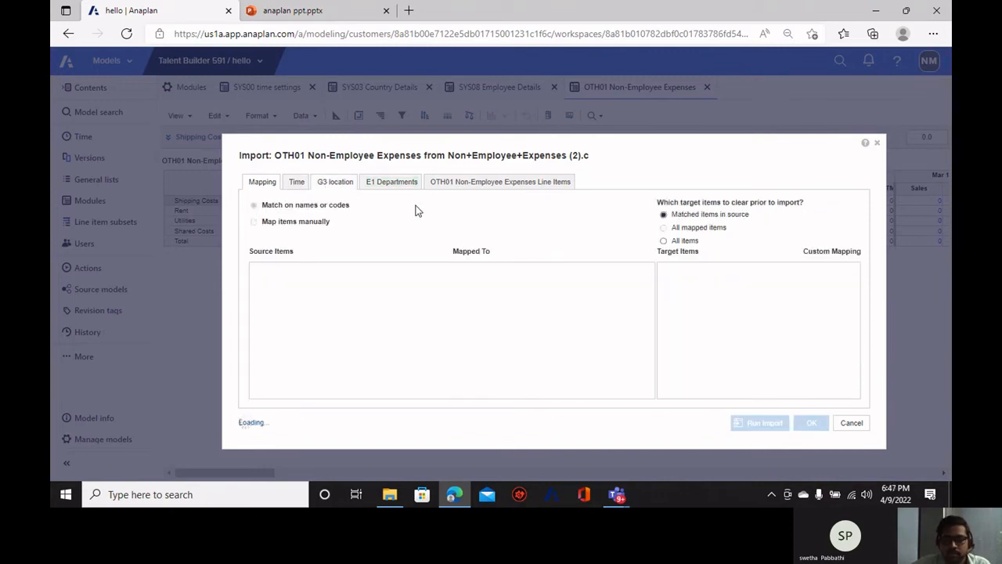
click(298, 185)
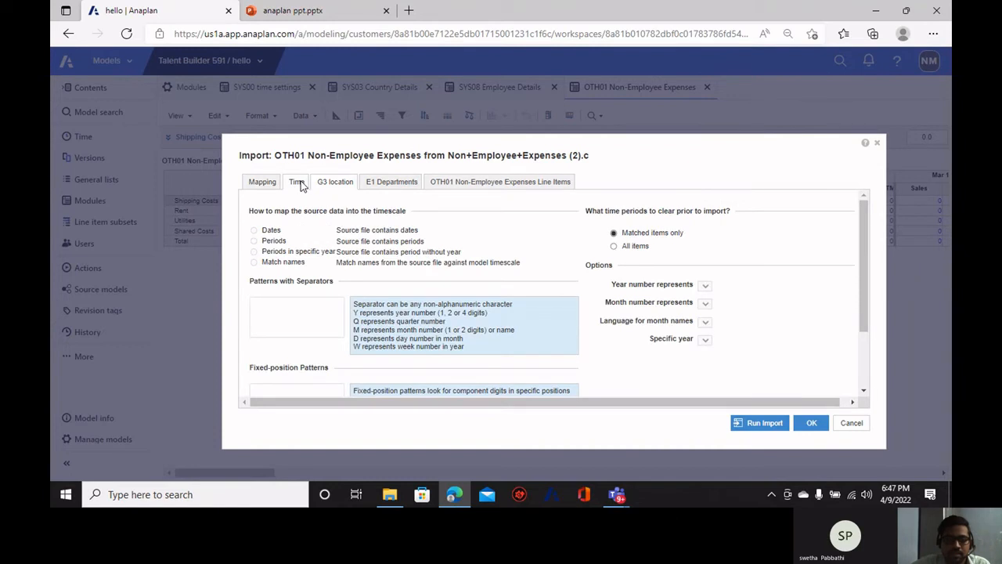
click(254, 251)
click(255, 241)
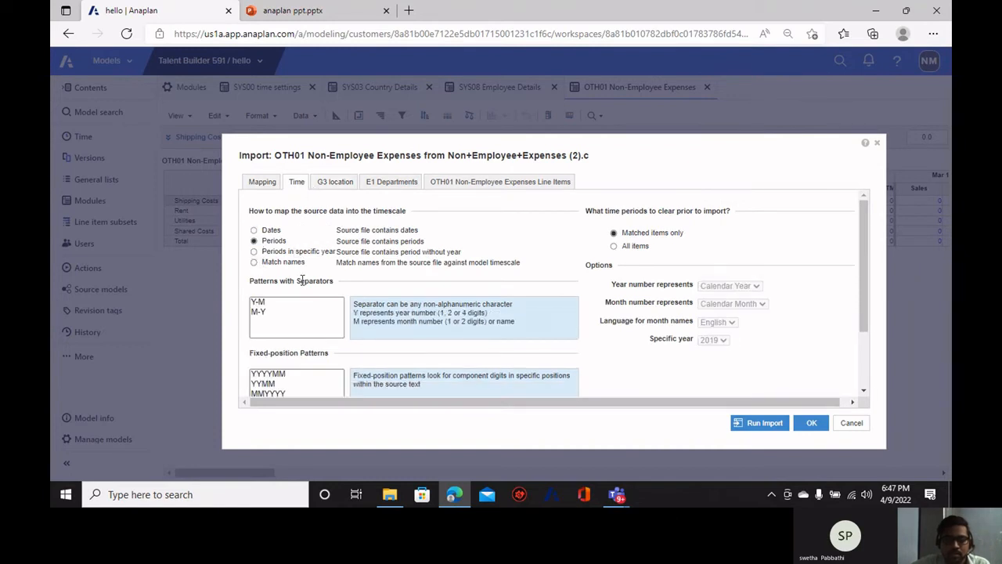
scroll(306, 337, down, 3)
scroll(306, 337, up, 3)
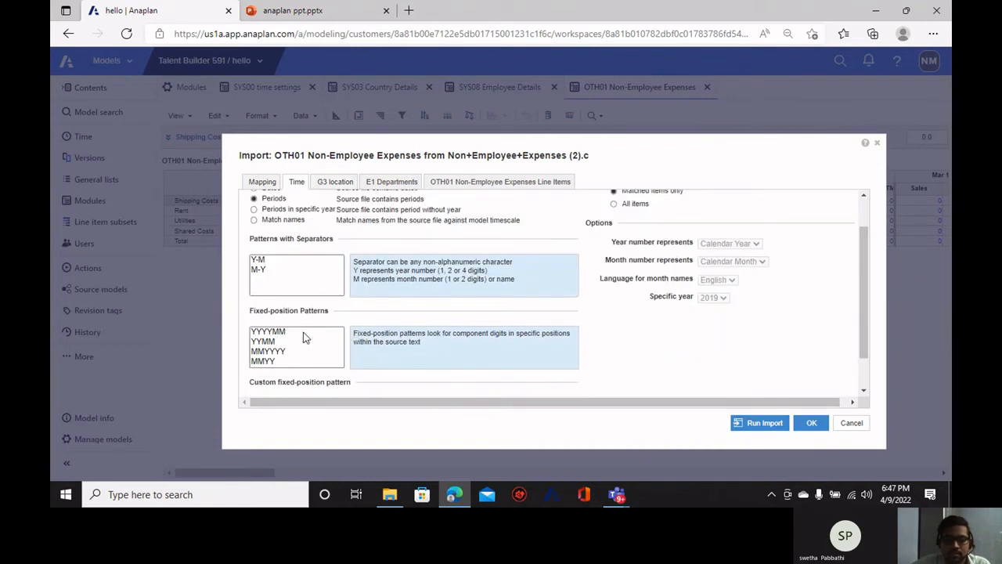
scroll(304, 333, down, 1)
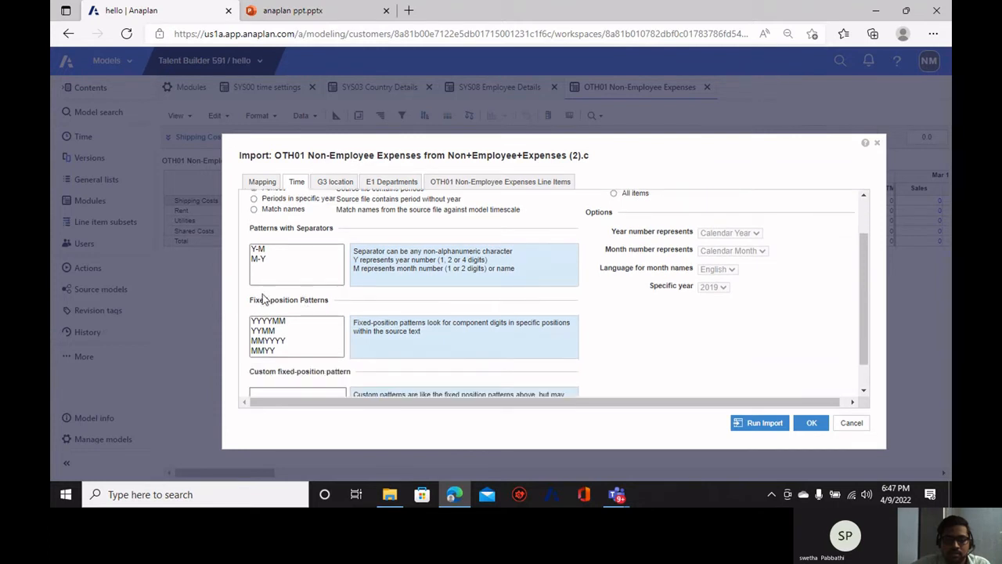
click(280, 320)
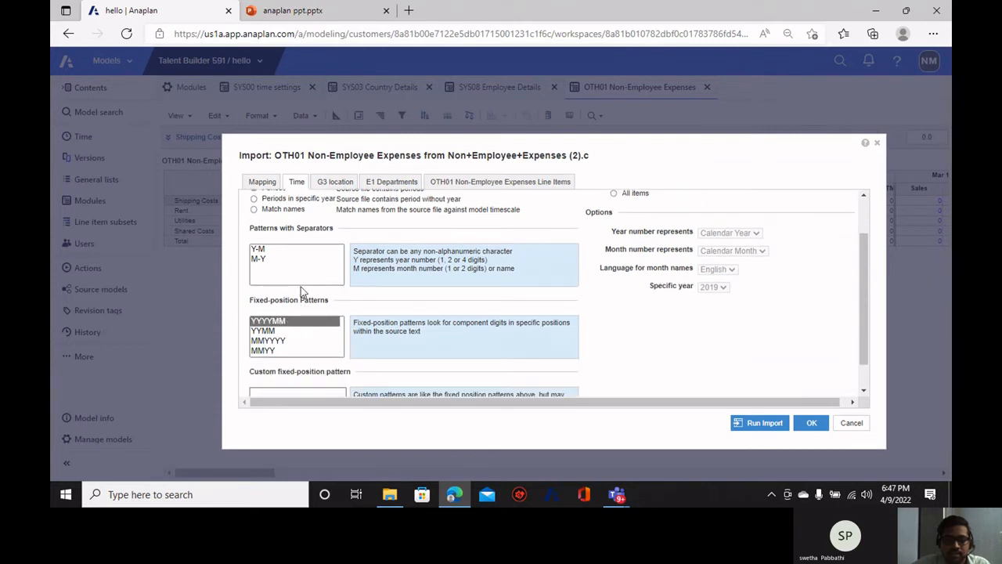
scroll(300, 287, up, 3)
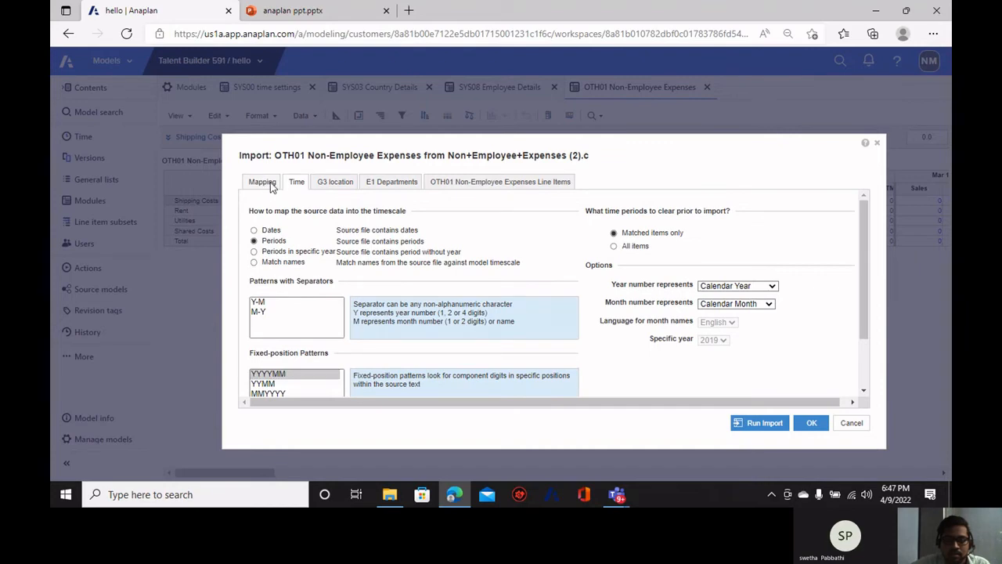
click(266, 182)
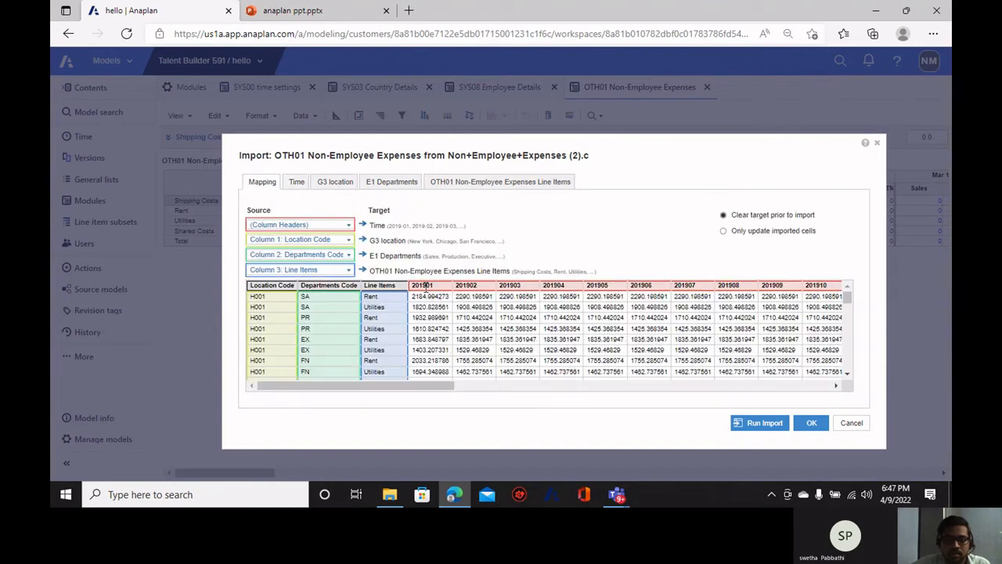
click(298, 181)
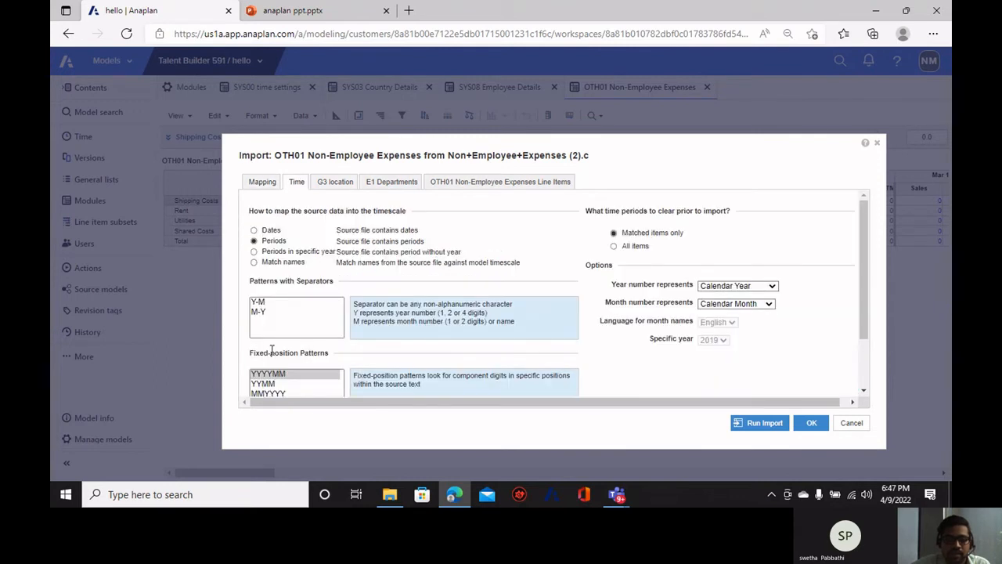
scroll(270, 349, down, 2)
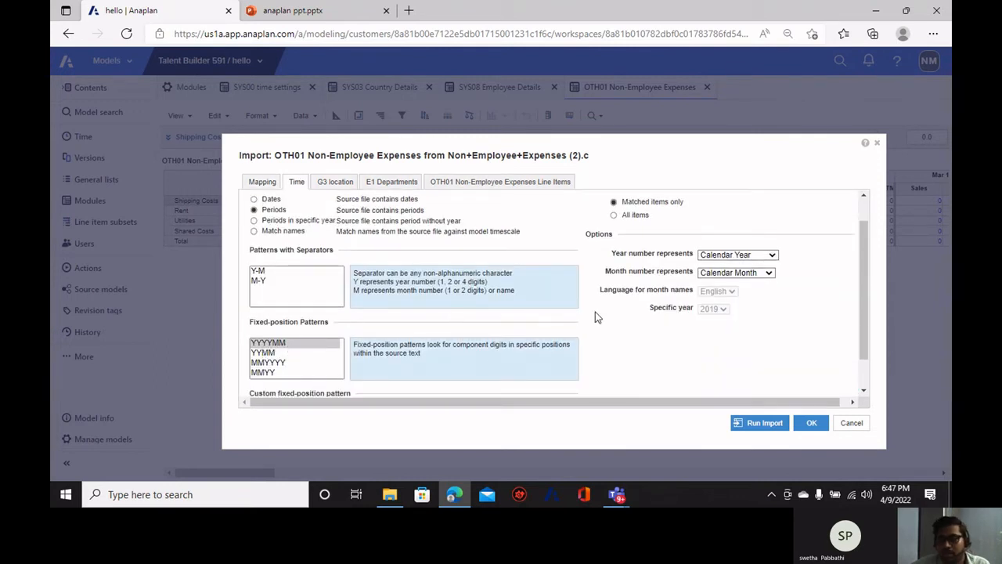
Switch the line item mapping to manual and review how the source items pair with the module's line items.
click(476, 182)
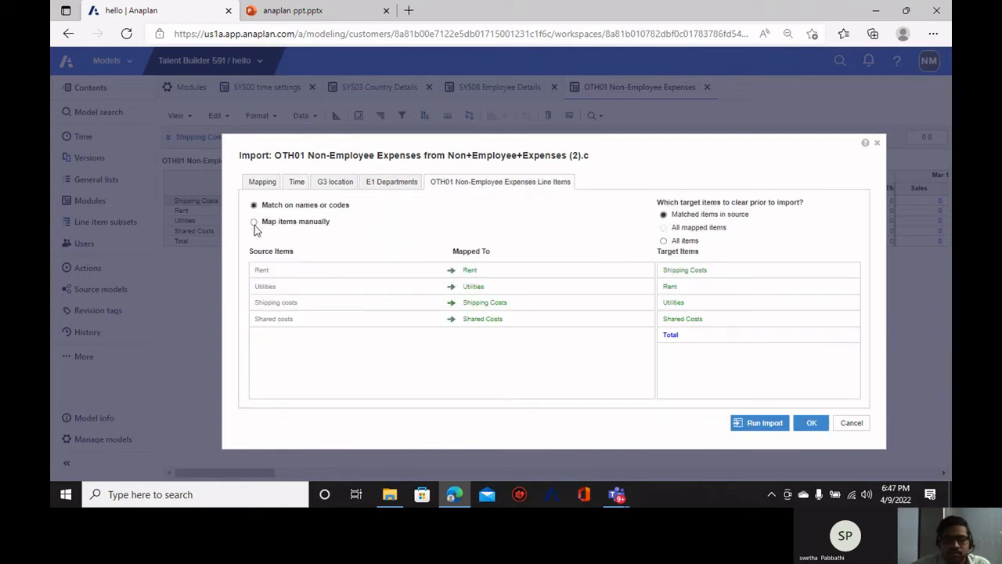
click(253, 222)
click(501, 312)
click(407, 298)
click(487, 316)
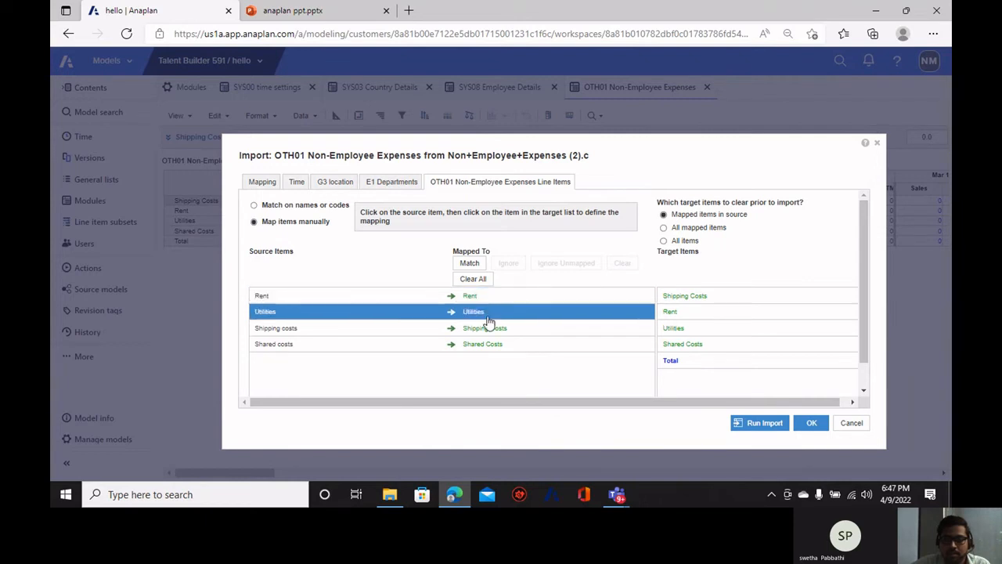
Check the E1 Departments mapping, run the import into OTH01 Non-Employee Expenses, and dismiss the import summary.
click(391, 183)
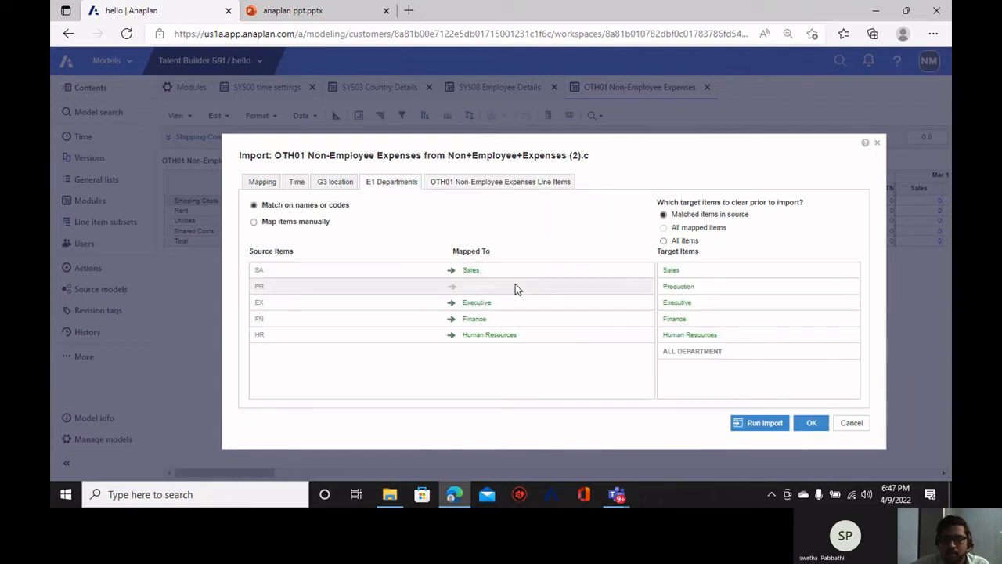
click(743, 425)
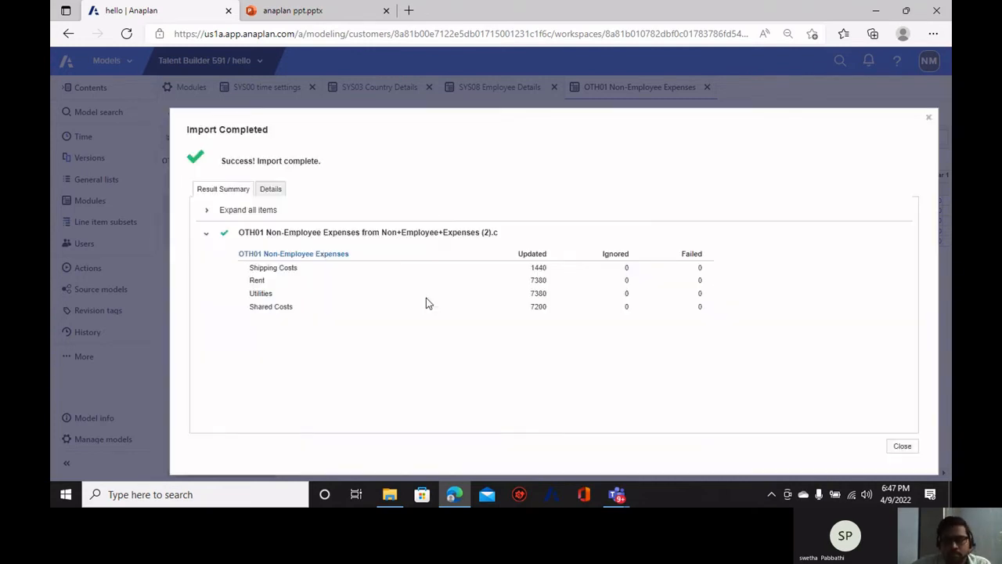
click(903, 446)
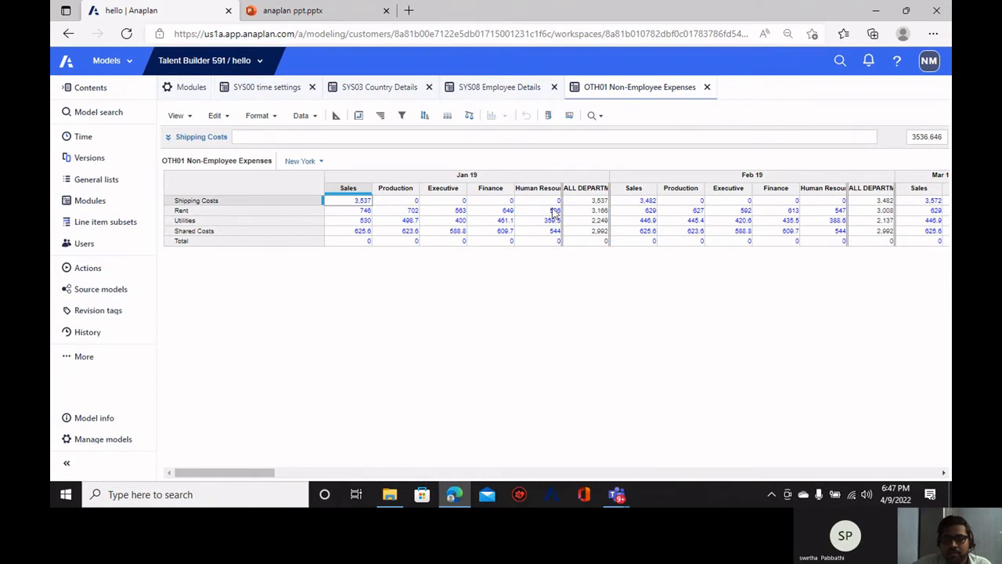
Inspect the imported expenses for San Francisco and another location in the module's location selector.
click(320, 162)
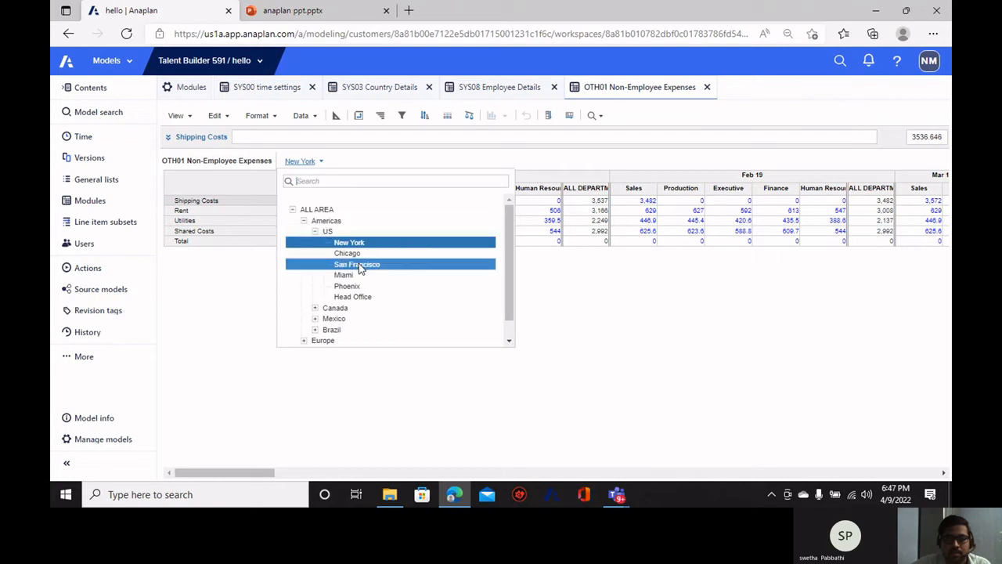
click(360, 266)
click(332, 164)
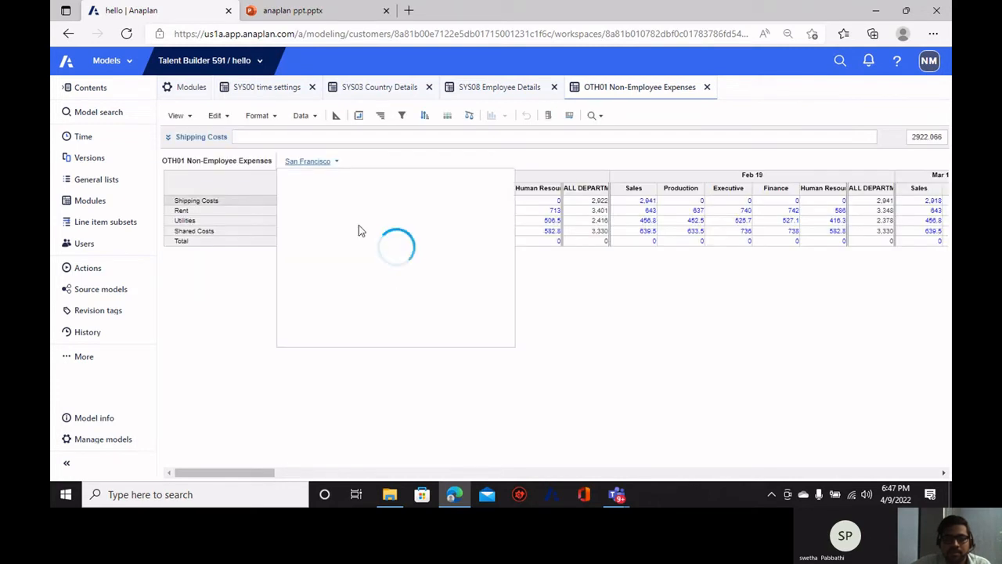
click(359, 280)
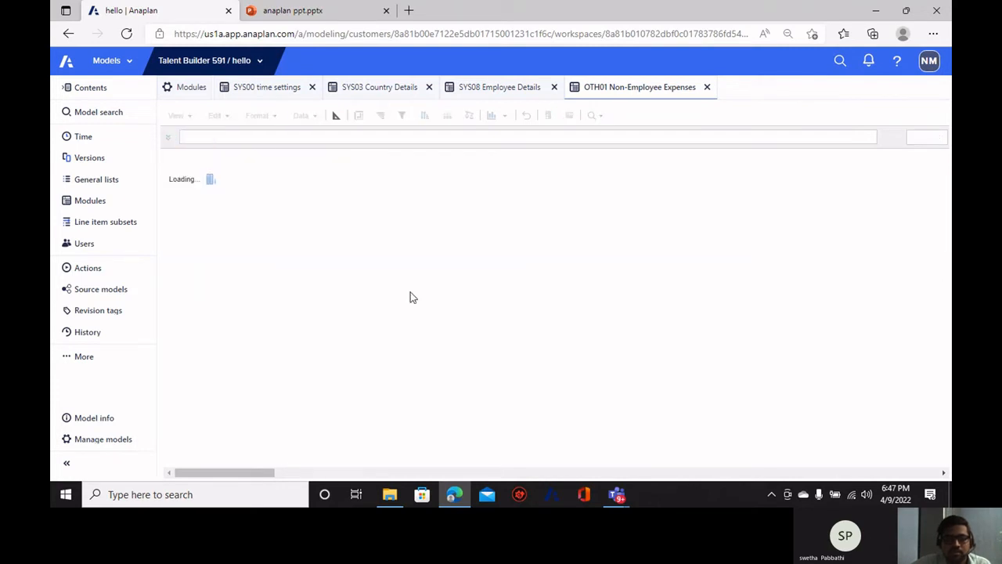
Switch to the PowerPoint deck and copy the module name EMP01 Employee Drivers from slide 18.
click(266, 9)
click(133, 396)
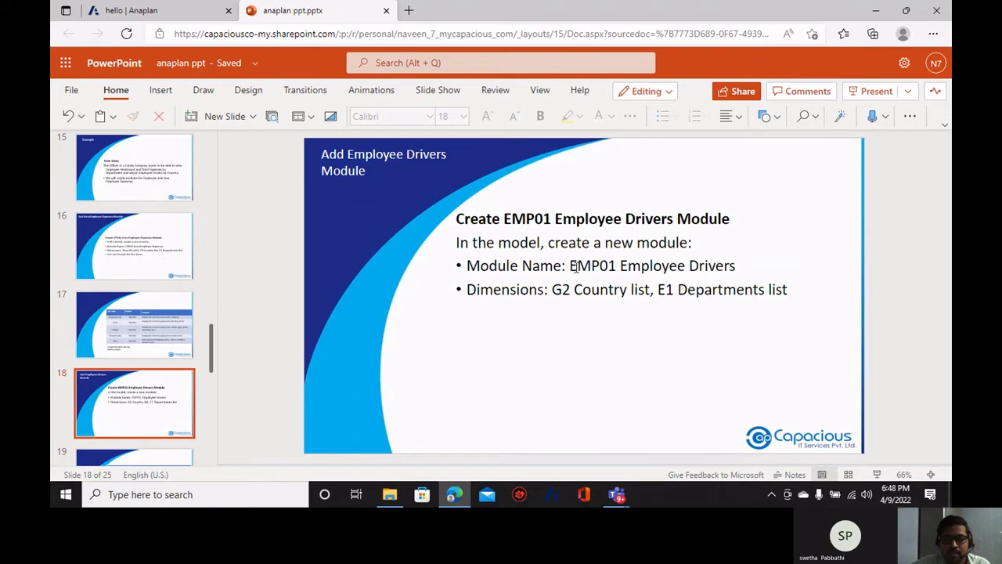
drag(569, 267, 739, 275)
key(ctrl+c)
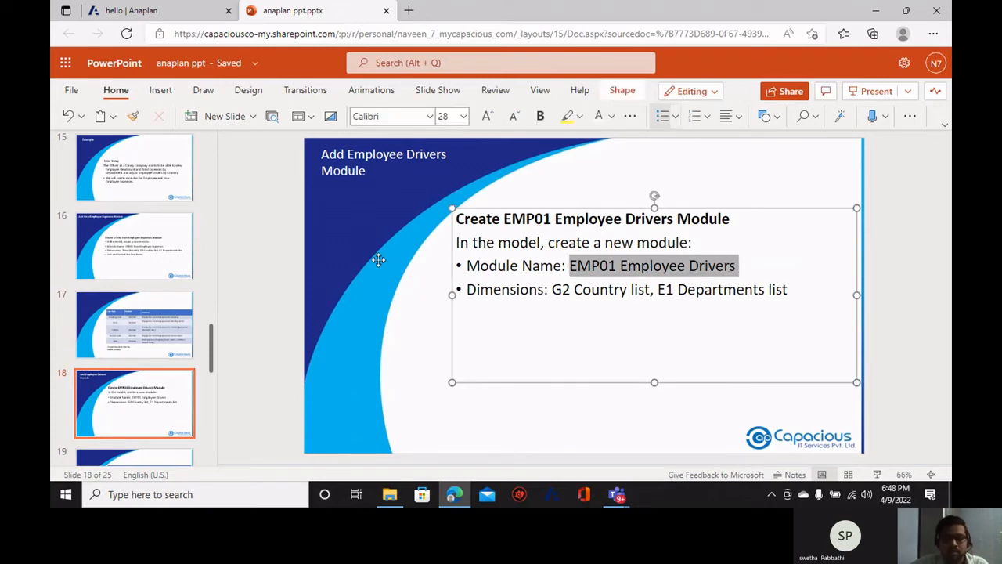
Return to Anaplan and start a new module named EMP01 Employee Drivers.
click(131, 10)
click(193, 89)
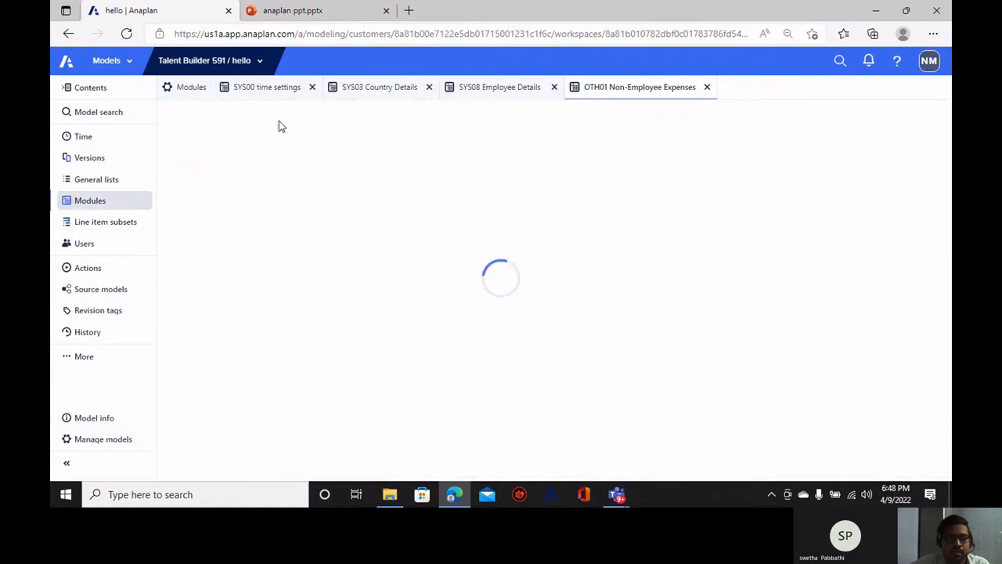
click(232, 132)
click(397, 166)
key(ctrl+v)
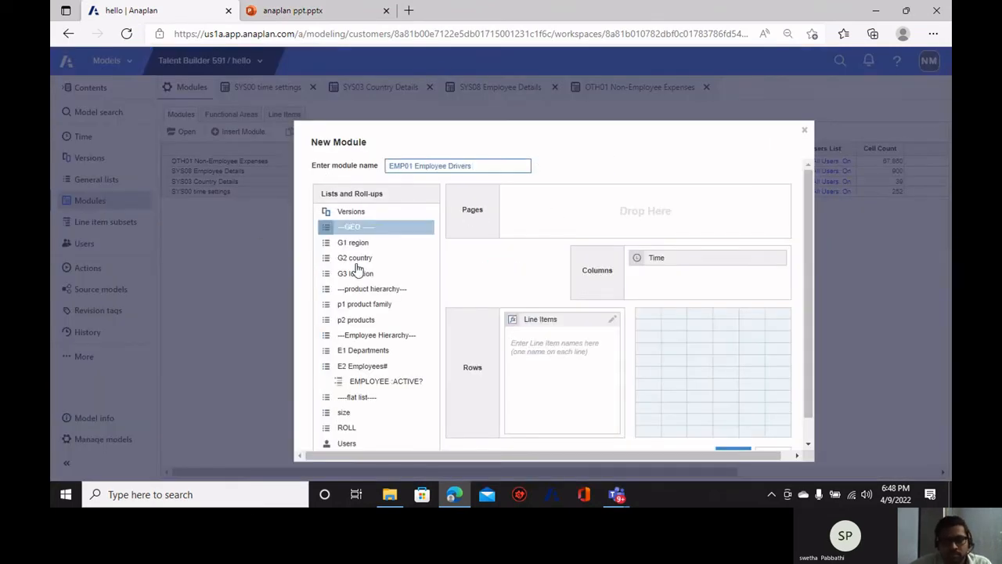
Check the dimensions on slide 18, add G2 country and E1 Departments to the new module's pages, and remove Time from its columns.
click(292, 10)
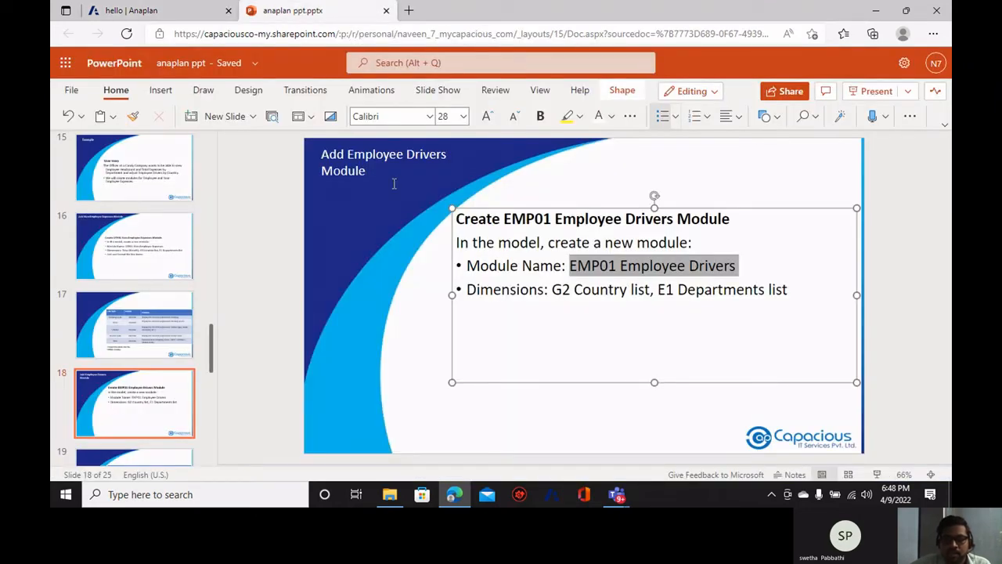
click(192, 9)
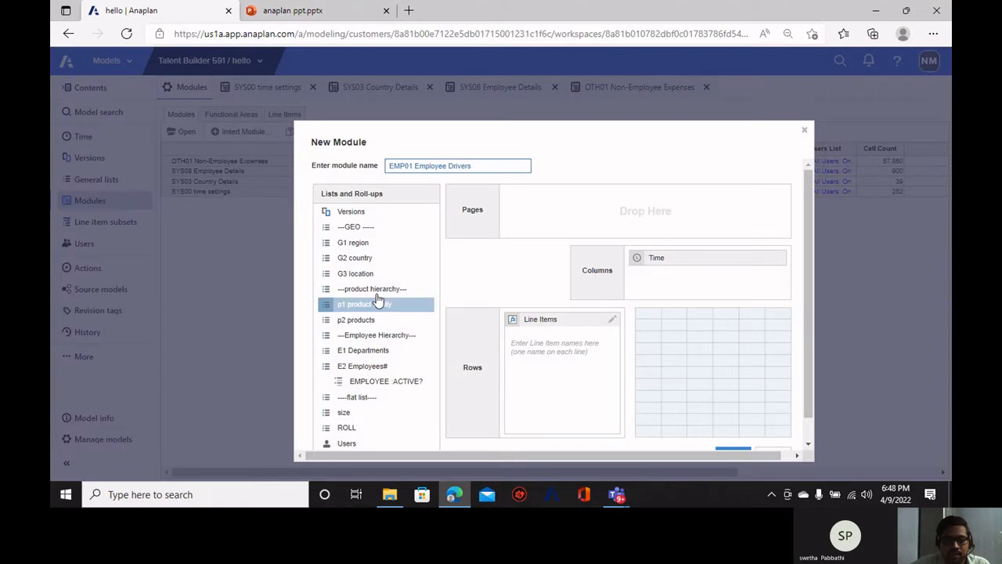
drag(380, 261, 548, 215)
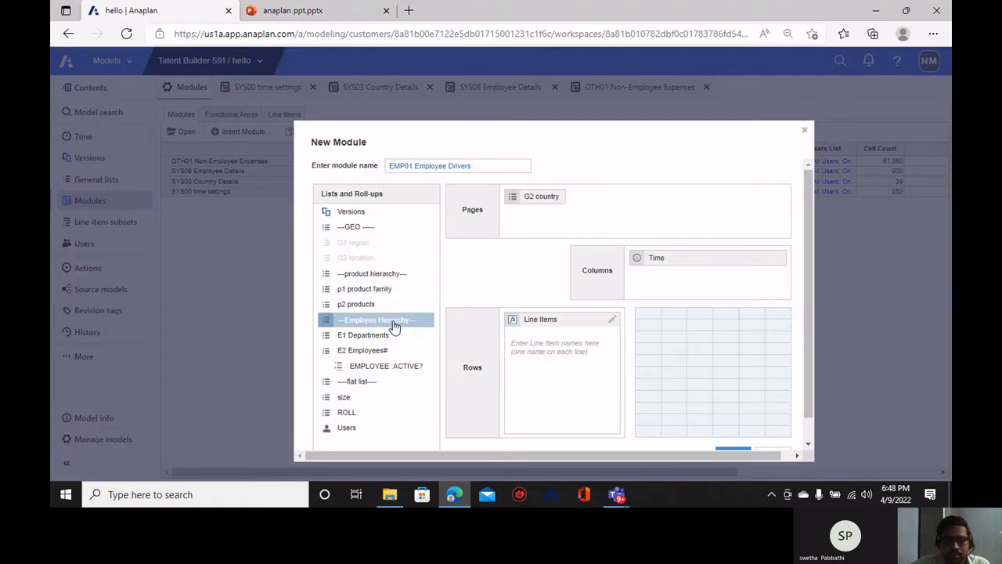
drag(391, 339, 669, 213)
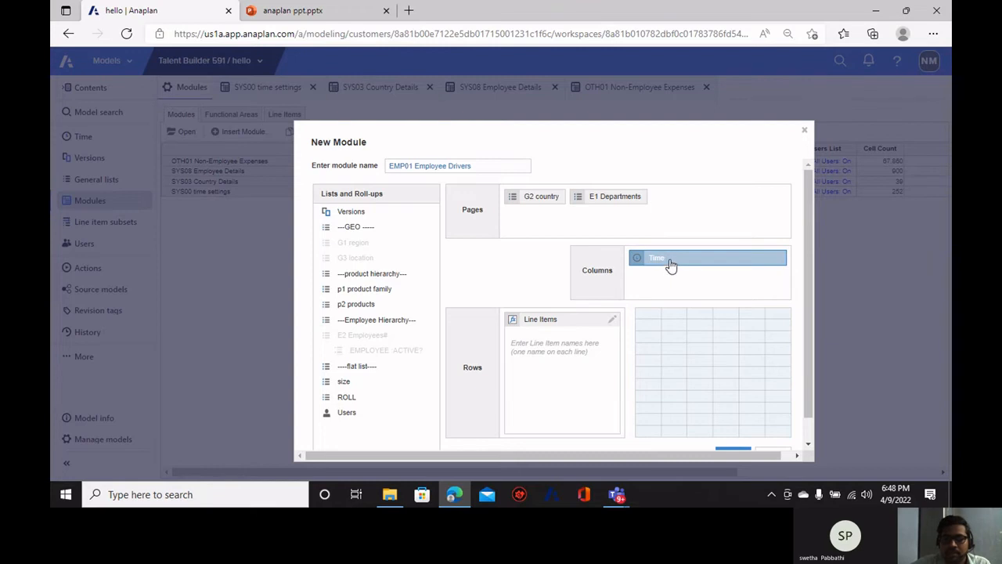
drag(669, 265, 361, 305)
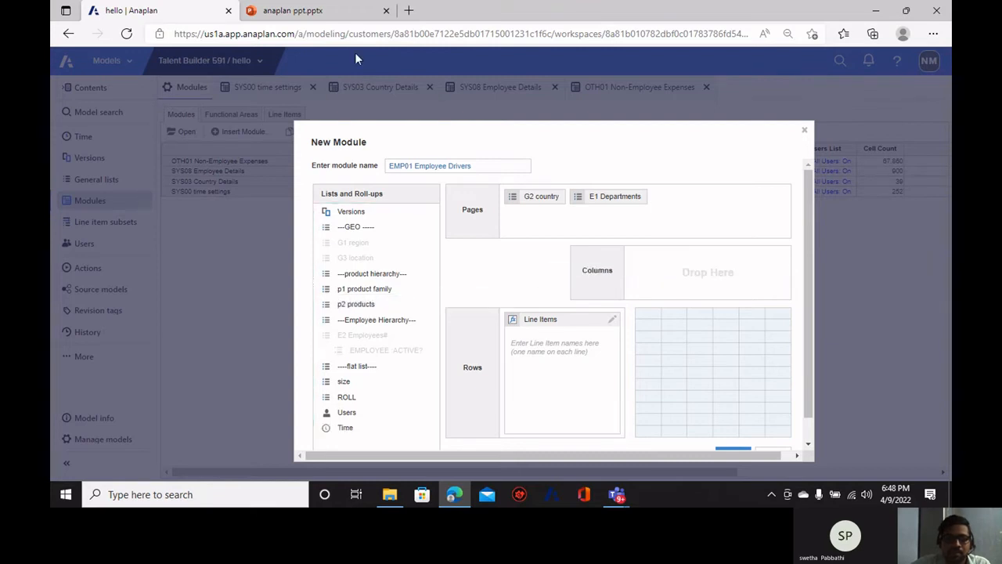
Switch to the PowerPoint deck and copy the line item names Bonus % through Medical Benefits from the table on slide 19.
click(341, 6)
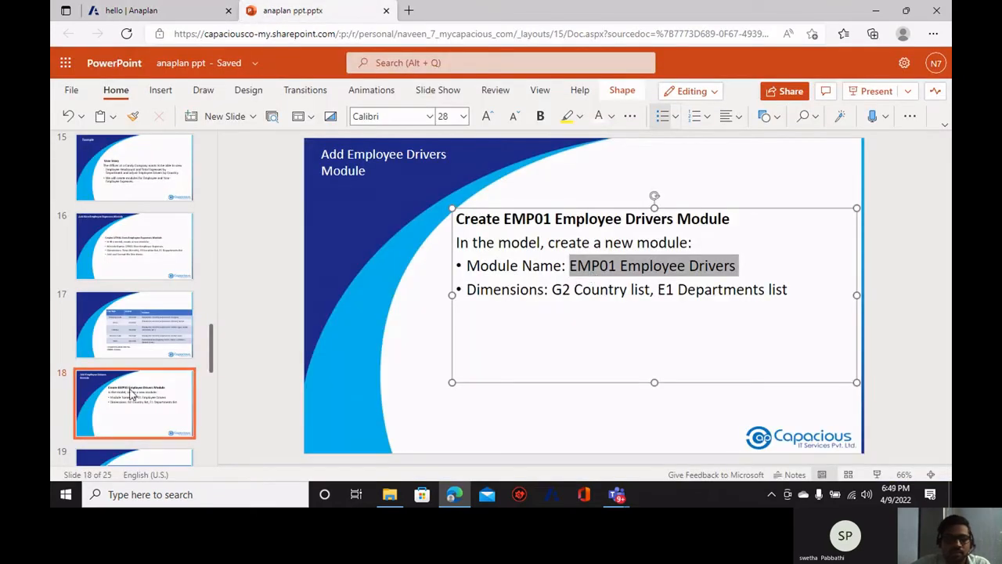
click(132, 10)
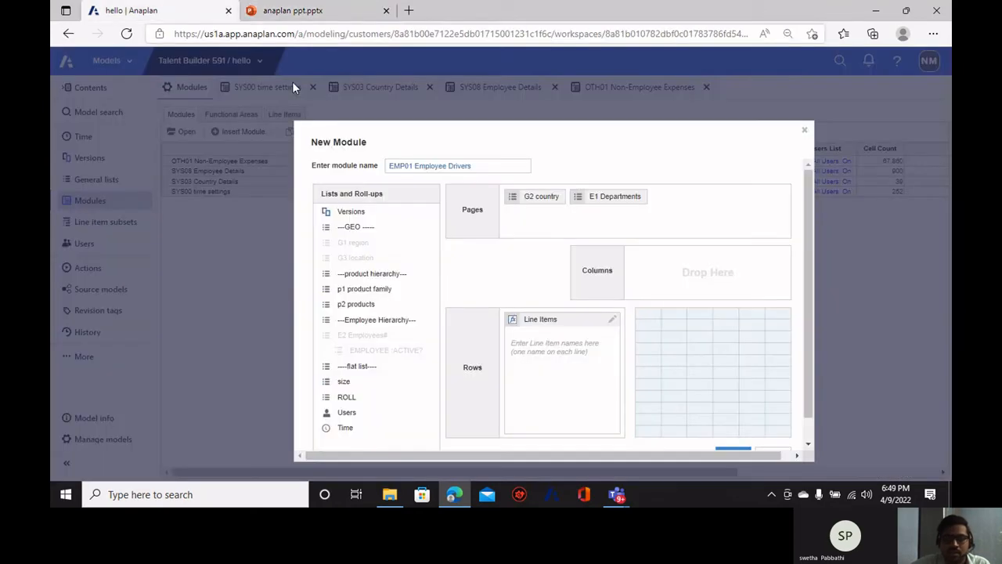
click(292, 10)
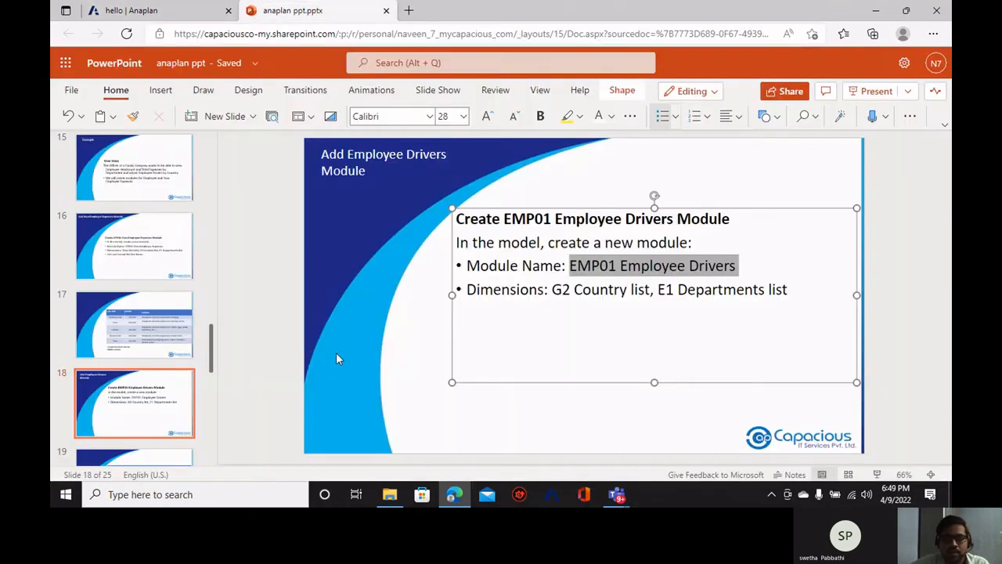
scroll(152, 403, down, 2)
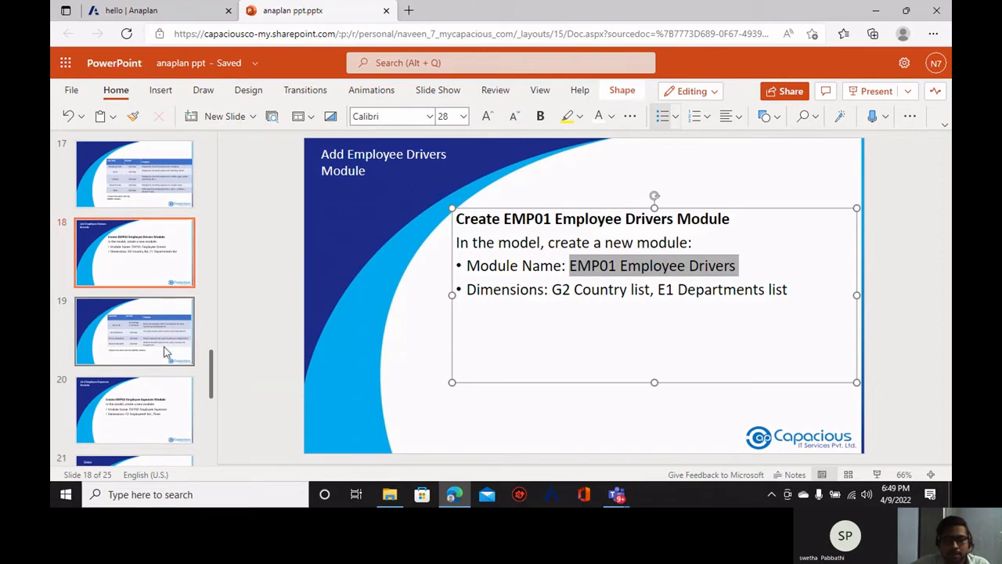
click(166, 352)
drag(514, 265, 532, 346)
key(ctrl+c)
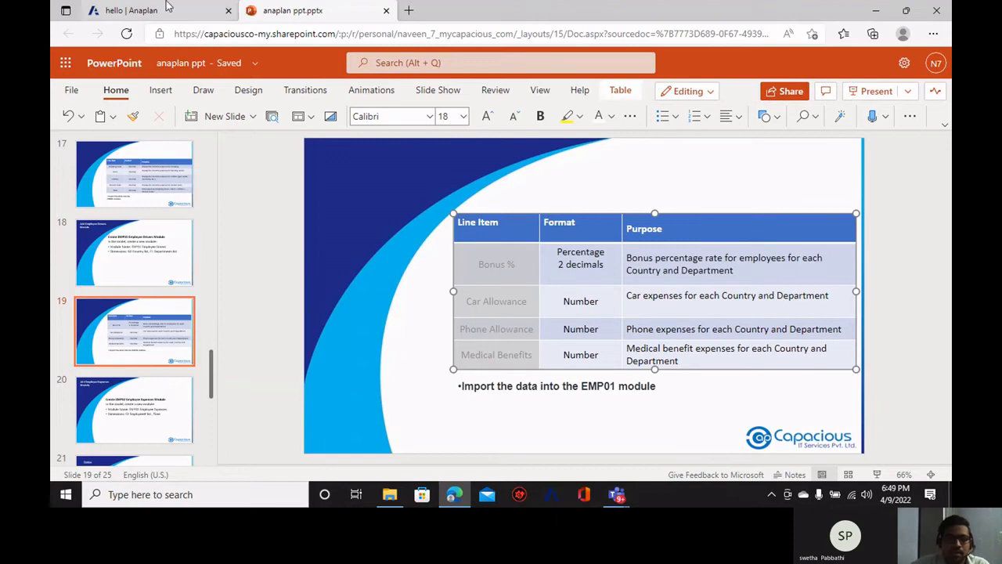
Return to Anaplan, paste the copied names as the line items, and create the EMP01 Employee Drivers module.
click(129, 10)
click(540, 343)
key(ctrl+v)
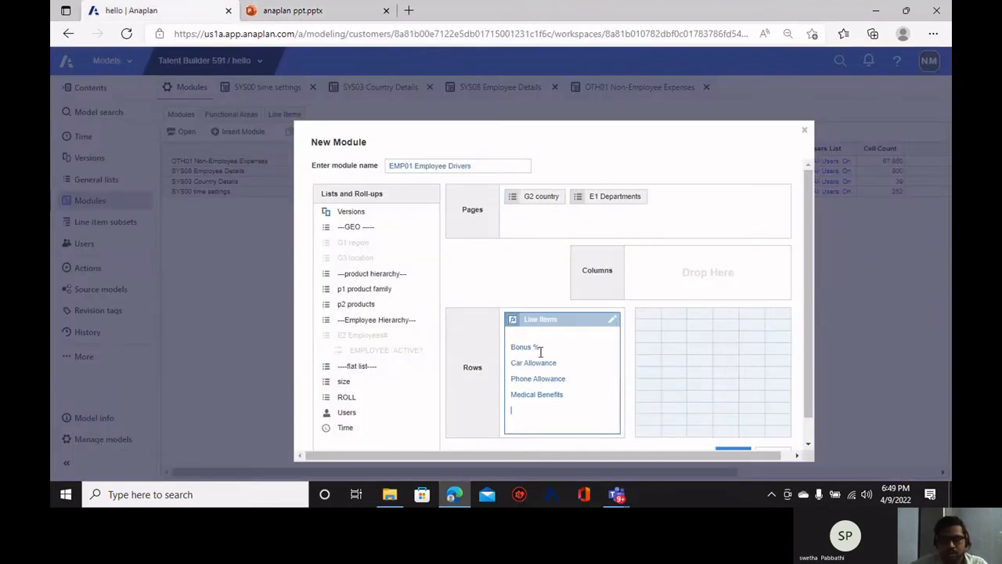
scroll(593, 362, down, 1)
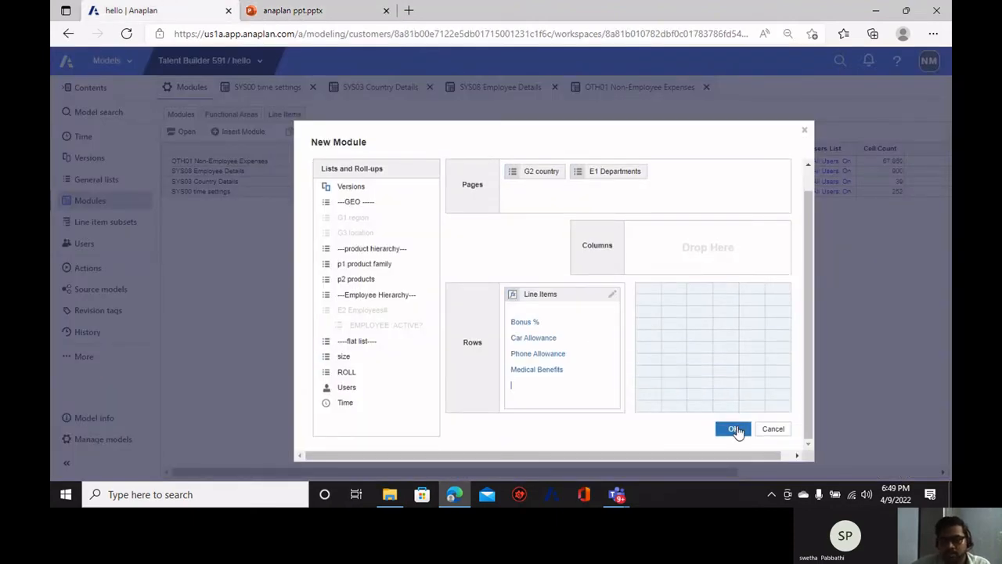
click(733, 429)
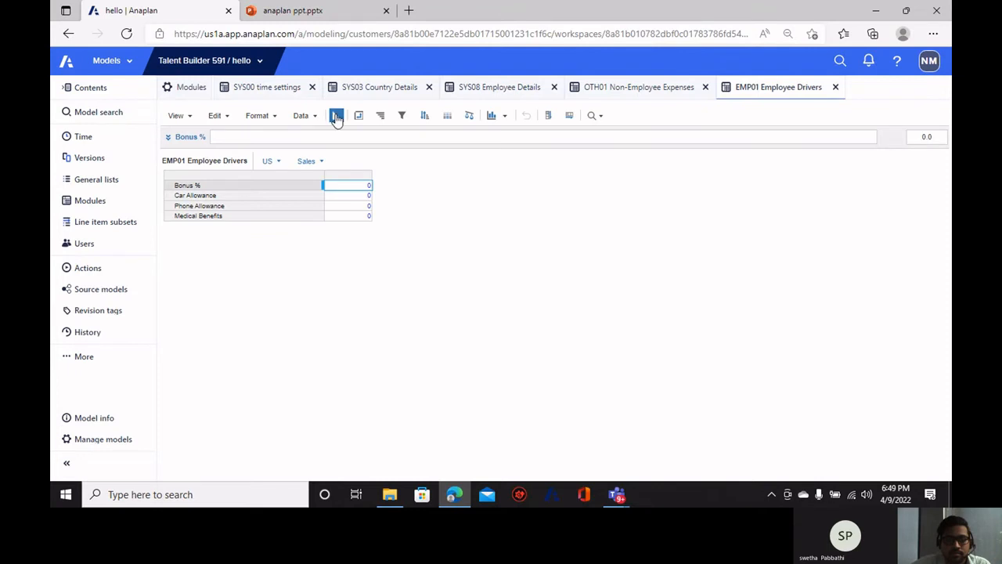
Set the units of the Bonus % line item to Percentage, and check the required formats on slide 19 of the PowerPoint deck.
click(338, 116)
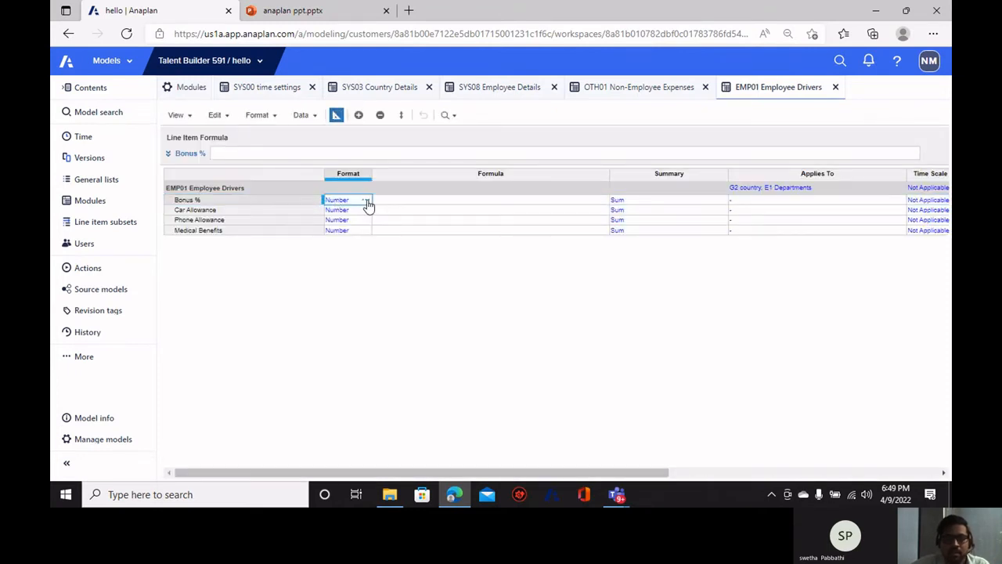
click(366, 201)
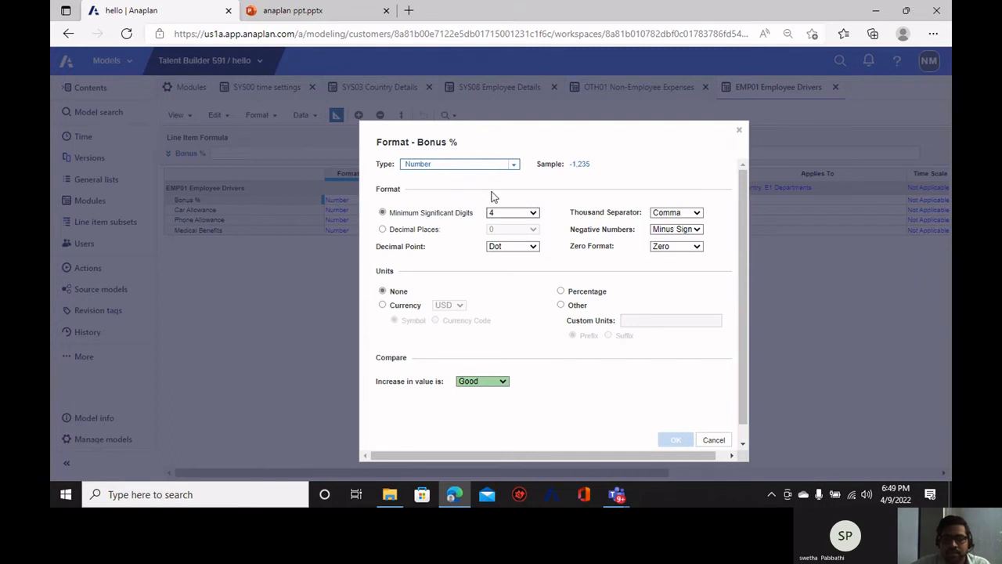
click(560, 291)
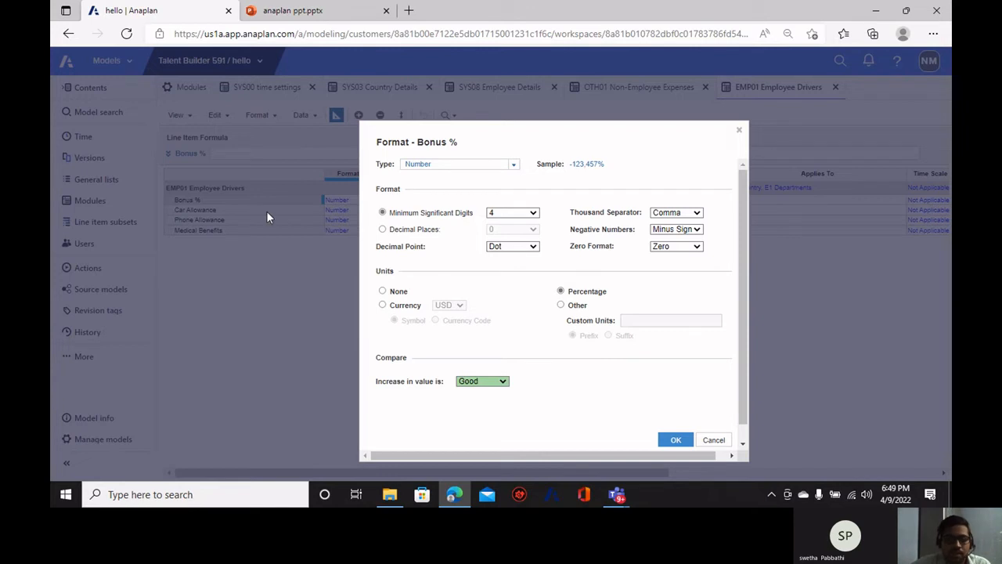
click(677, 439)
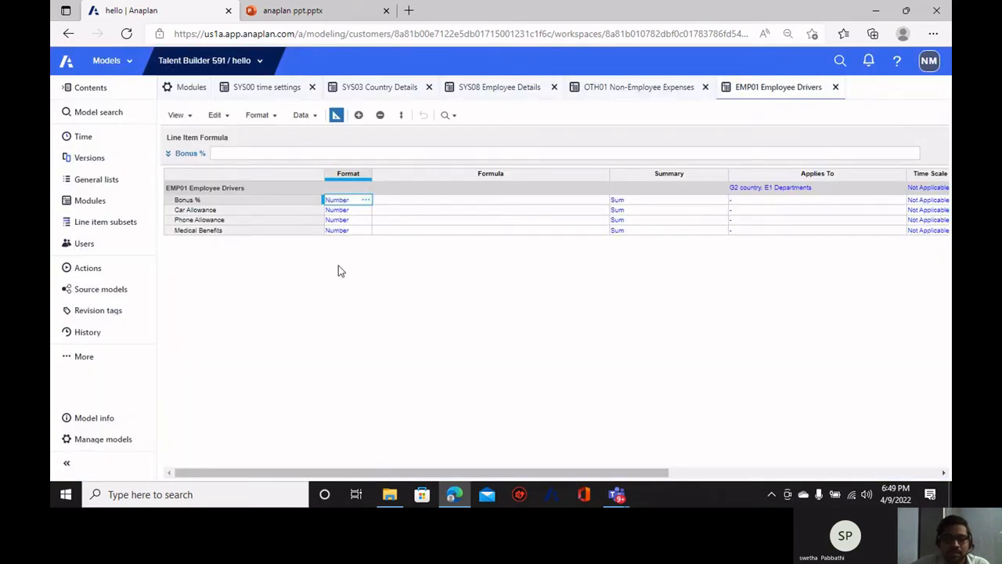
click(337, 115)
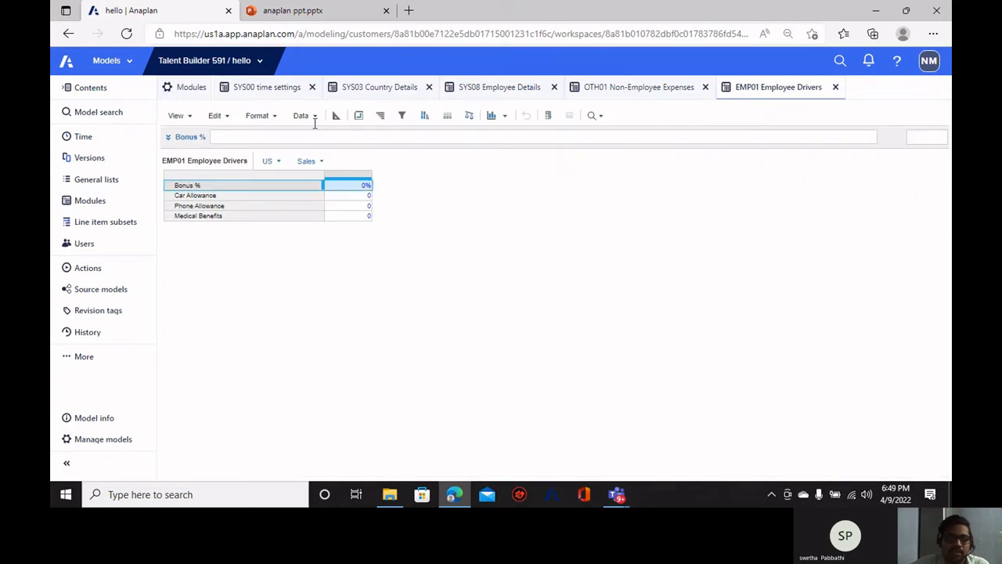
click(291, 10)
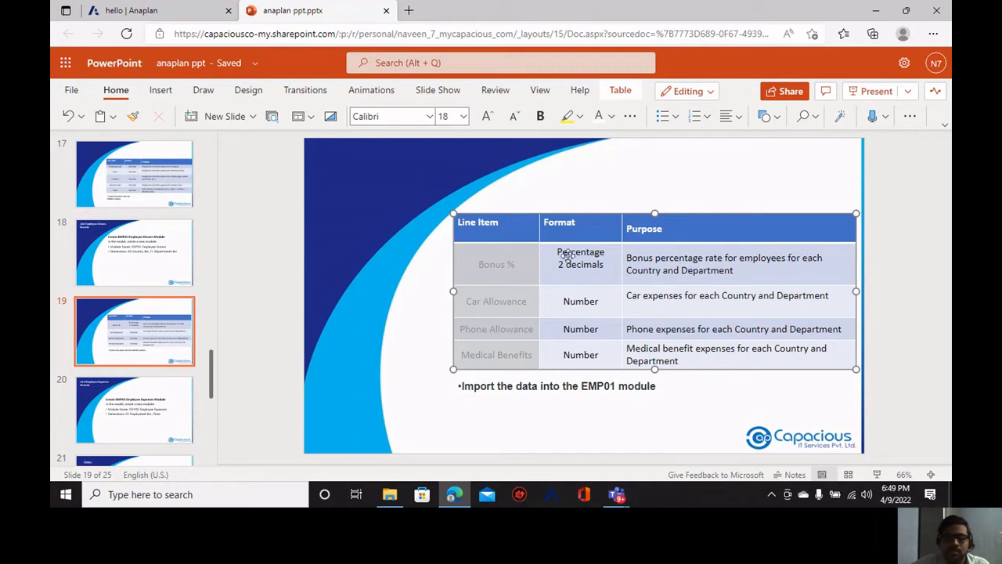
click(412, 171)
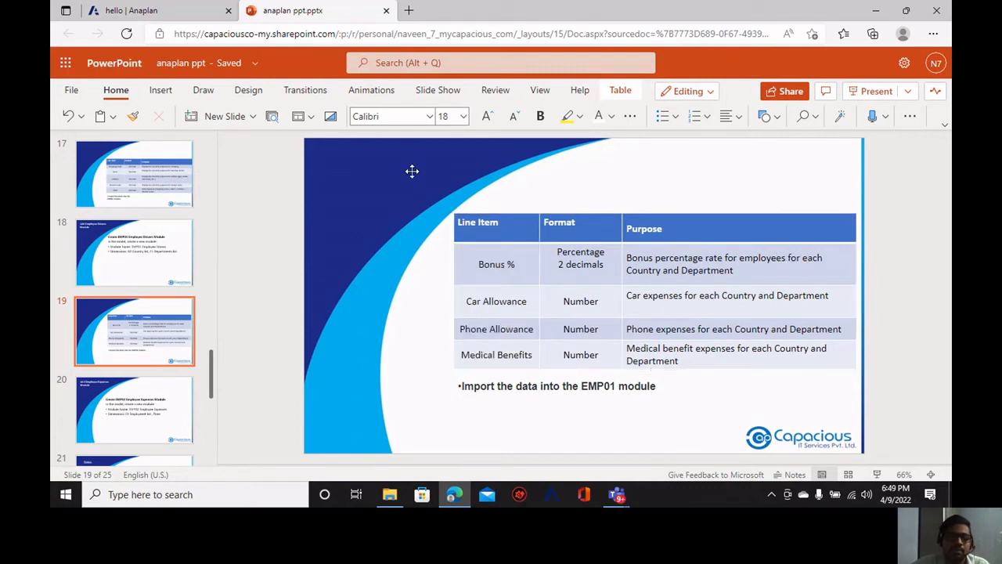
Return to Anaplan and start a data import into EMP01 Employee Drivers with the existing source Employee+Drivers (2).csv.
click(188, 10)
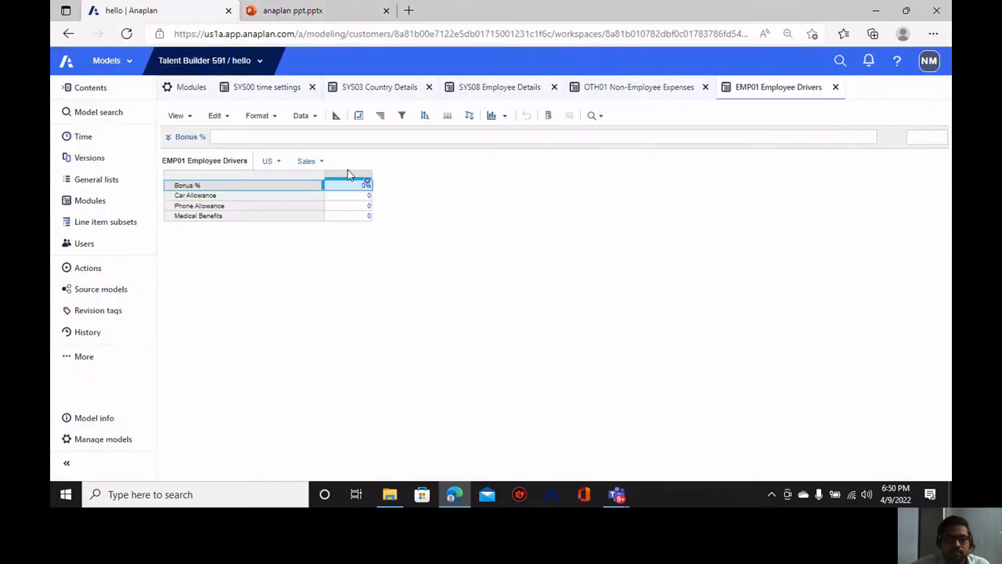
click(300, 115)
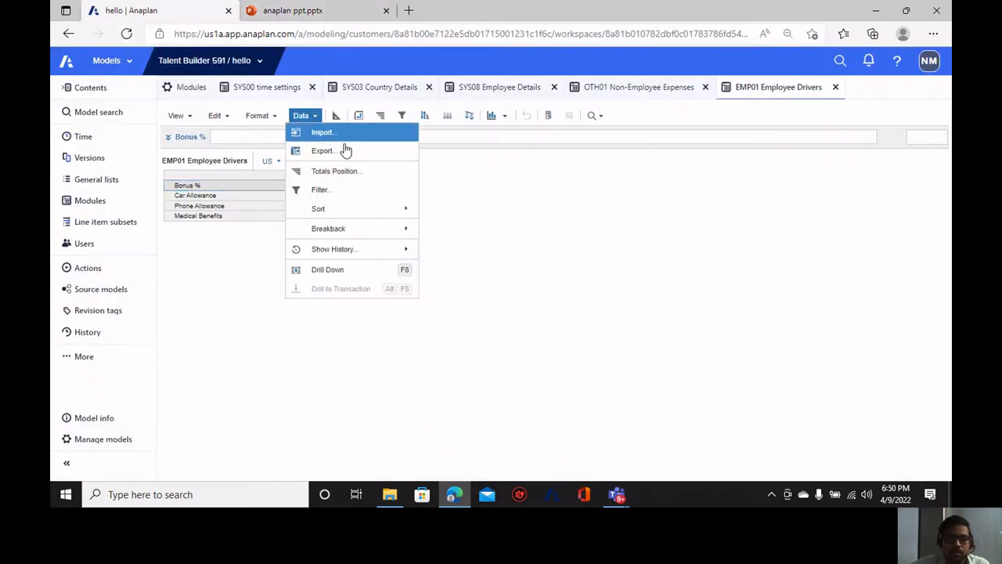
click(343, 133)
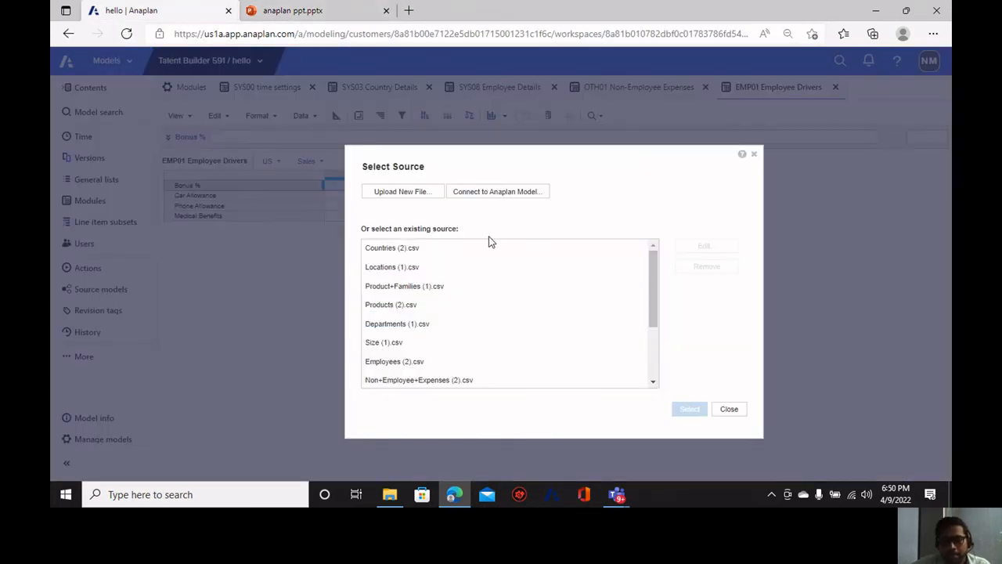
scroll(470, 337, down, 2)
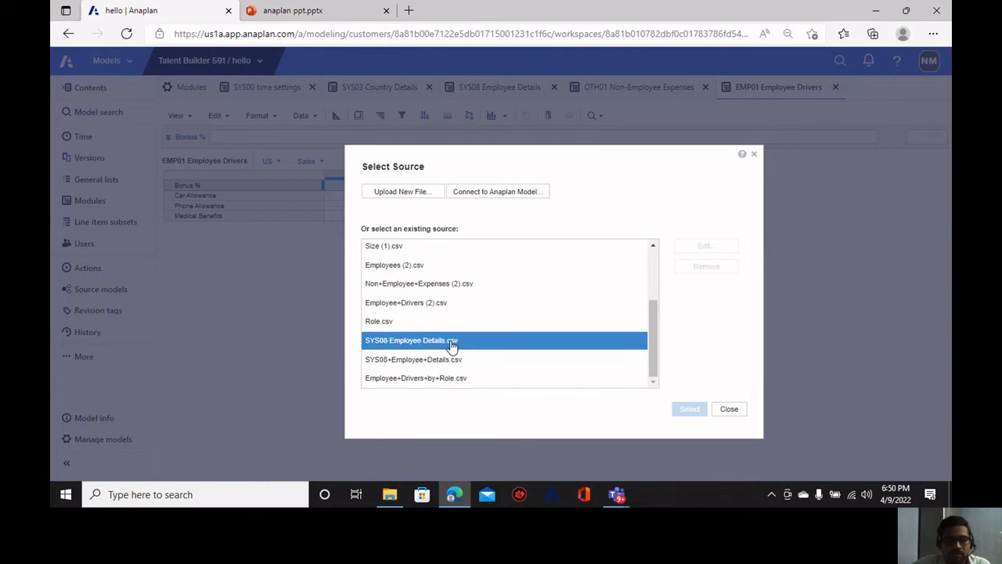
click(456, 304)
click(691, 408)
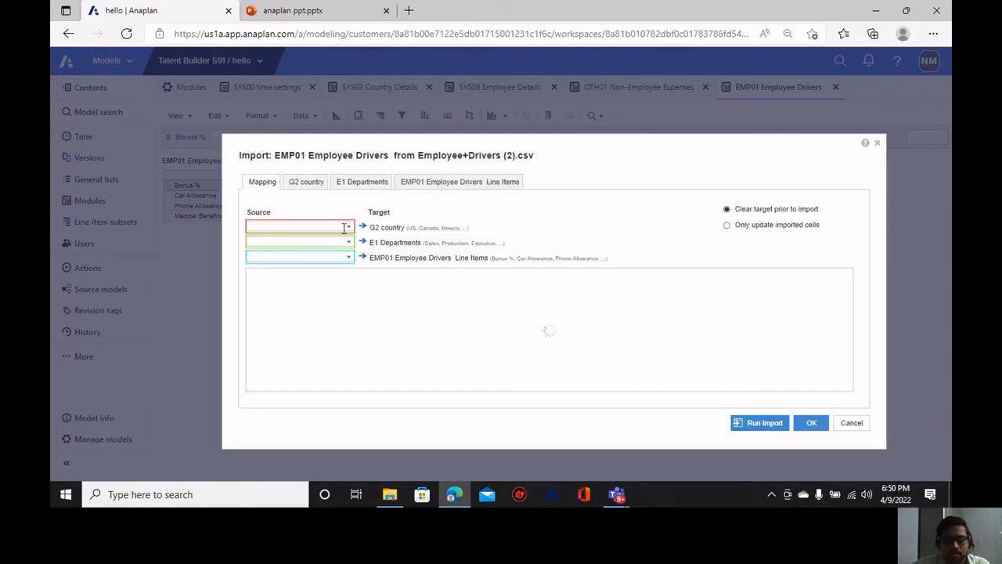
Map Column 2: Country Code to G2 country, the column headers to E1 Departments, and Column 1: Expenses to the line items.
click(348, 226)
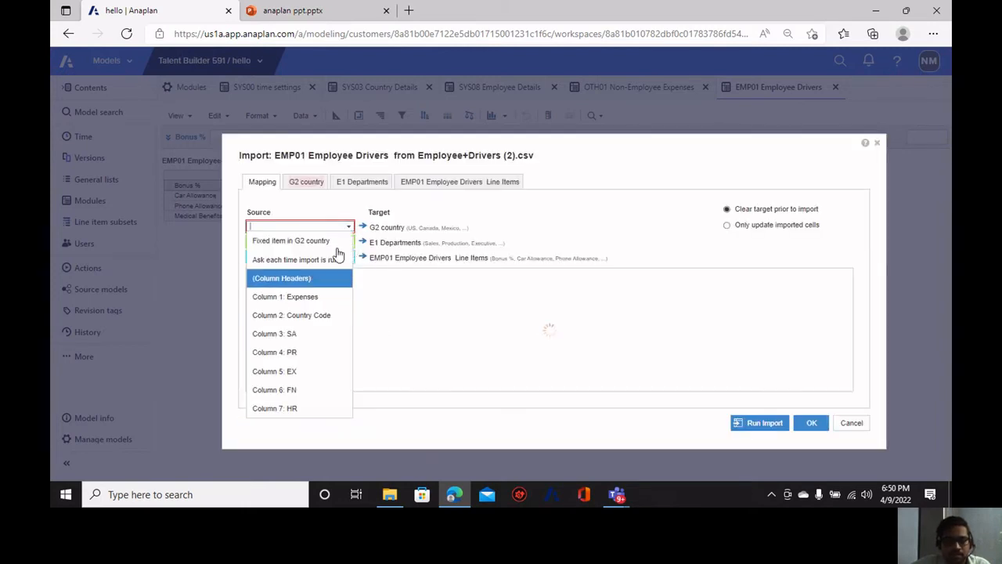
click(338, 315)
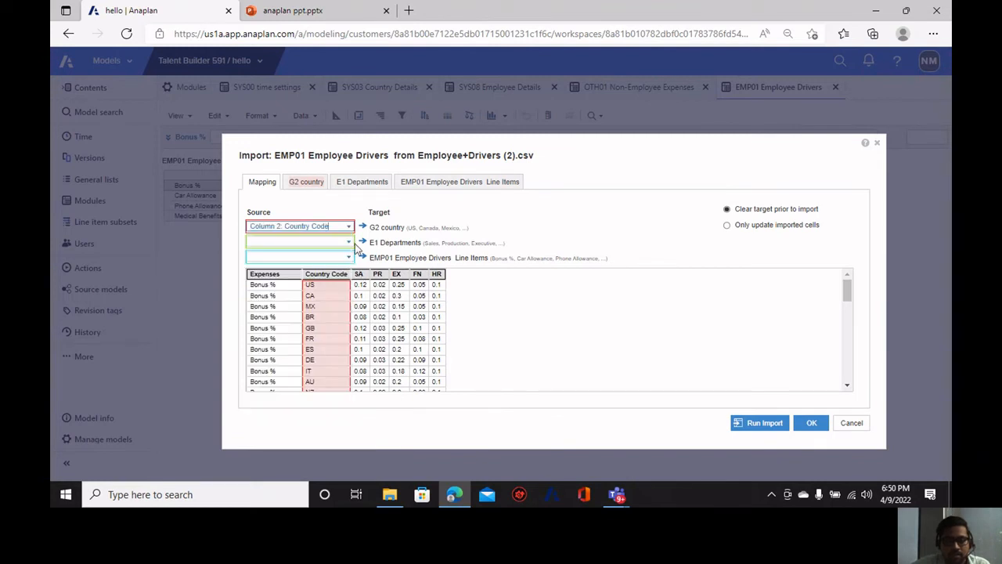
click(347, 242)
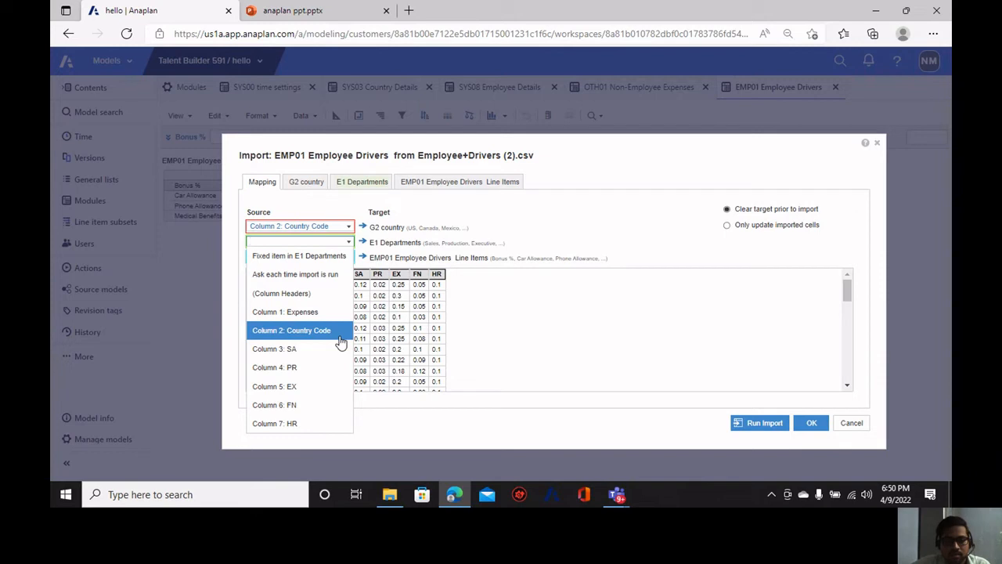
click(333, 293)
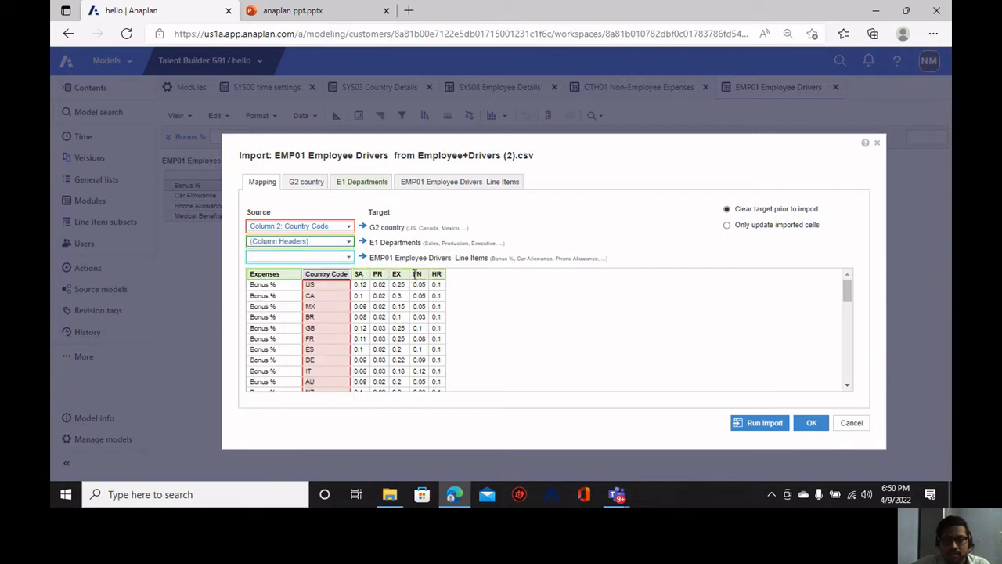
click(348, 257)
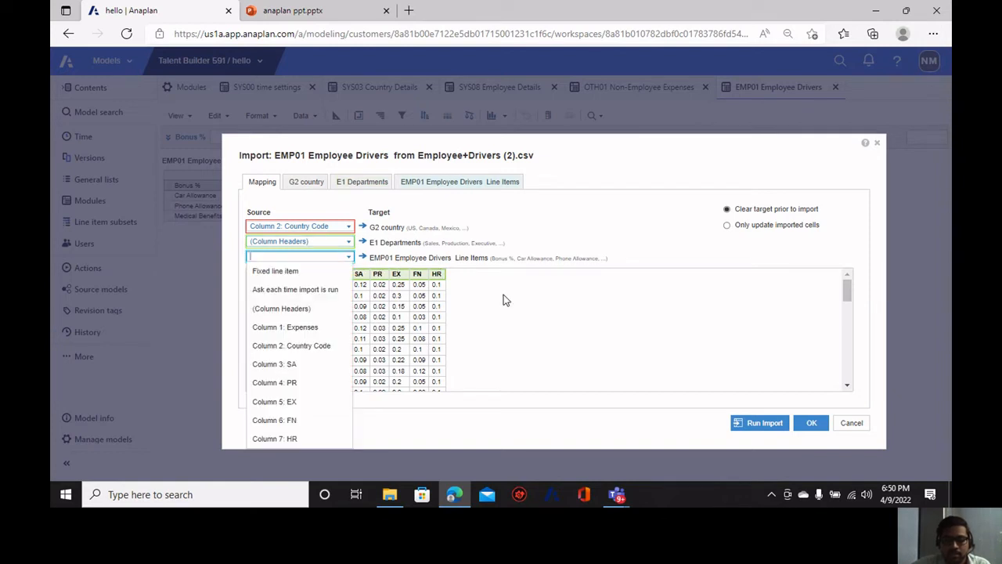
click(326, 332)
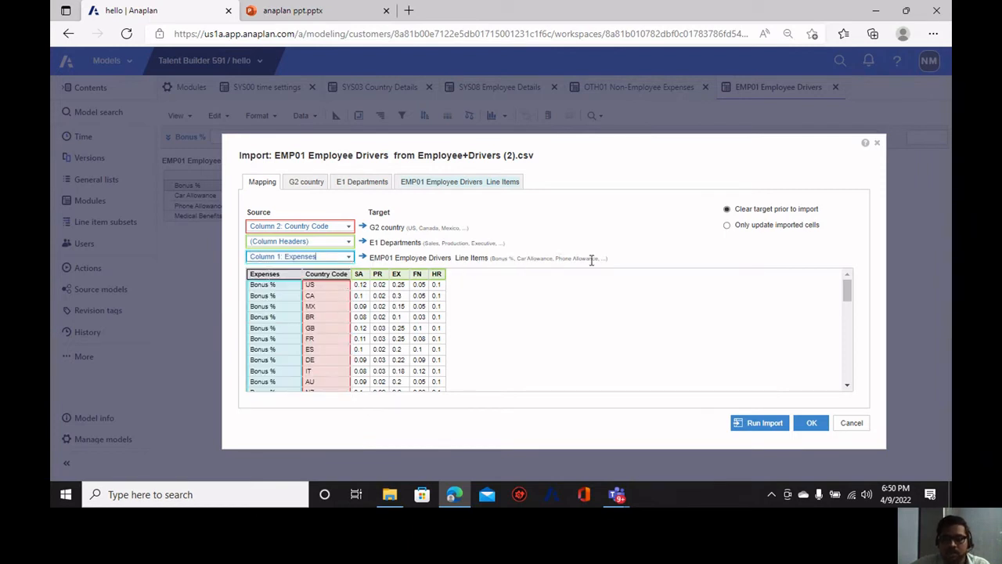
Check the item mappings, manually map the source item Medical Benefit to Medical Benefits, and run the import.
click(364, 187)
click(305, 185)
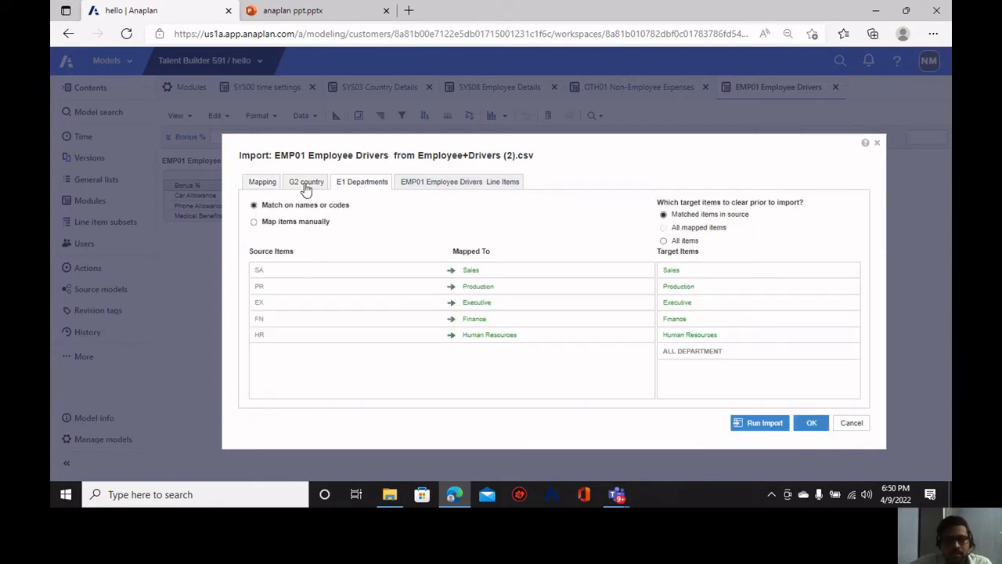
click(428, 185)
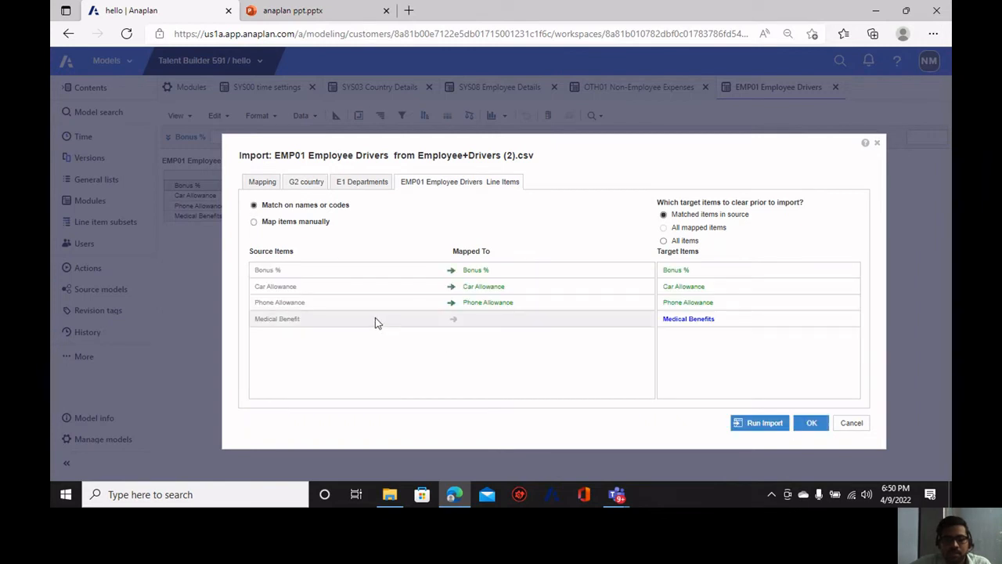
click(282, 221)
click(475, 345)
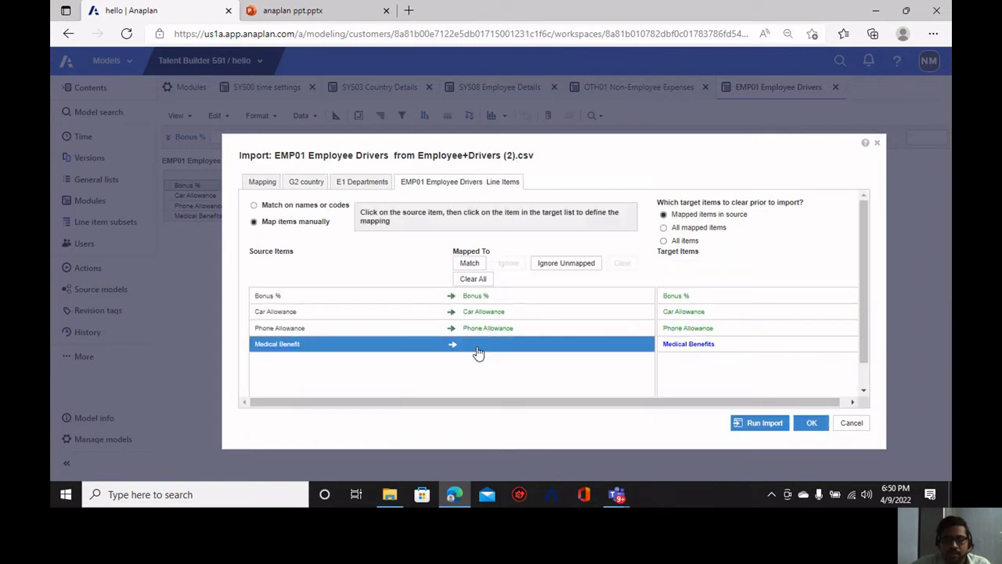
click(681, 346)
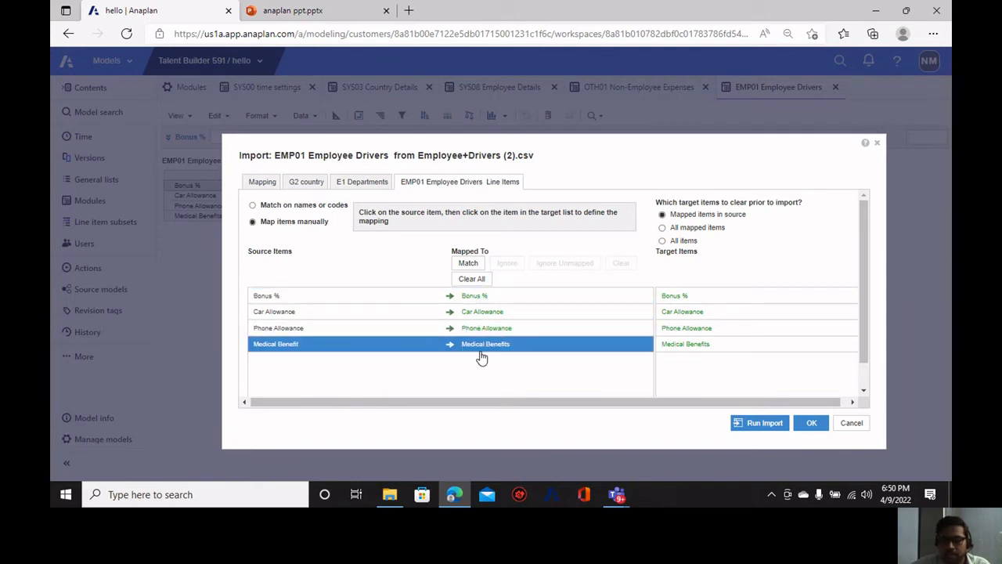
click(757, 429)
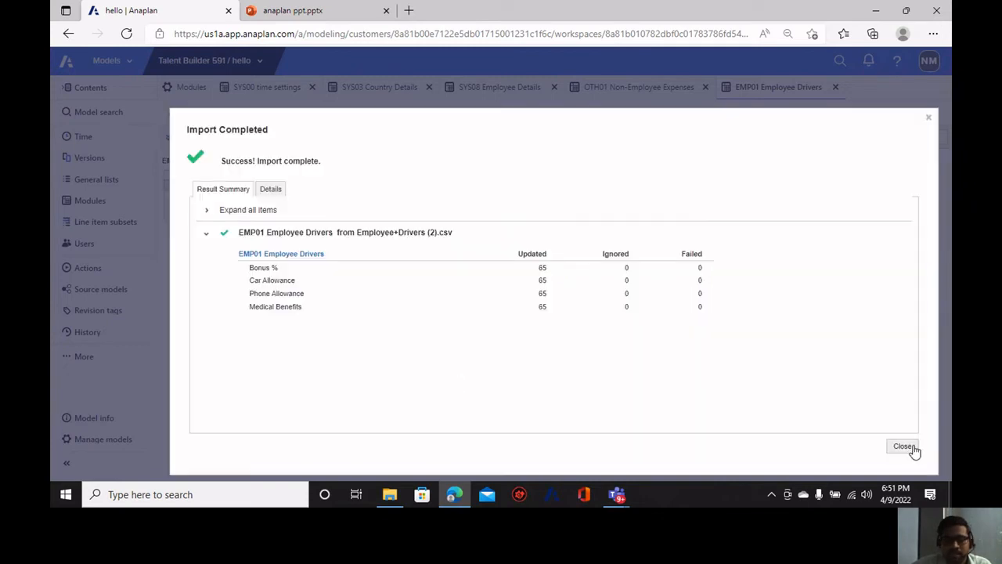
click(903, 446)
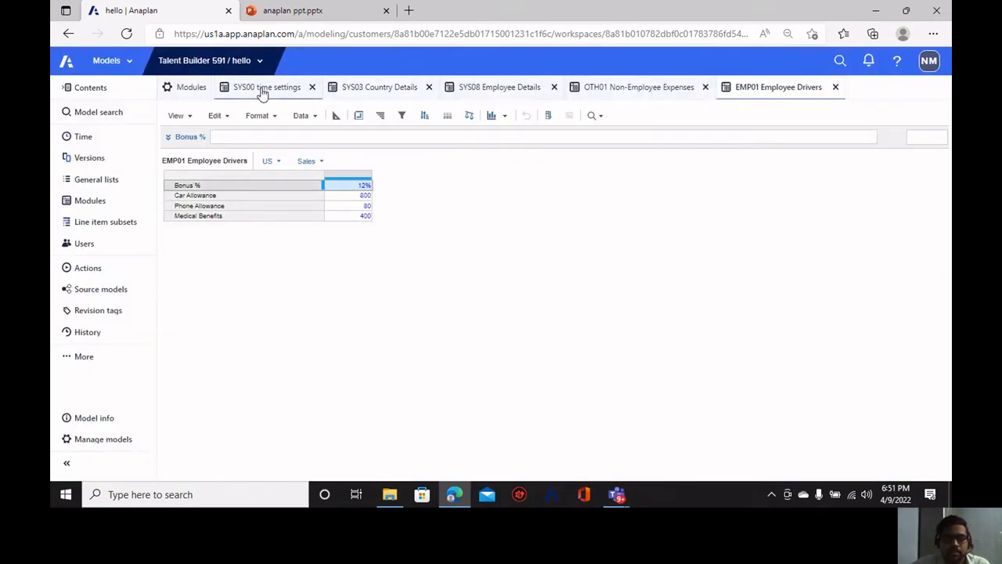
Switch to the PowerPoint deck, open slide 20 and place the cursor before the module name EMP02 Employee Expenses.
click(274, 11)
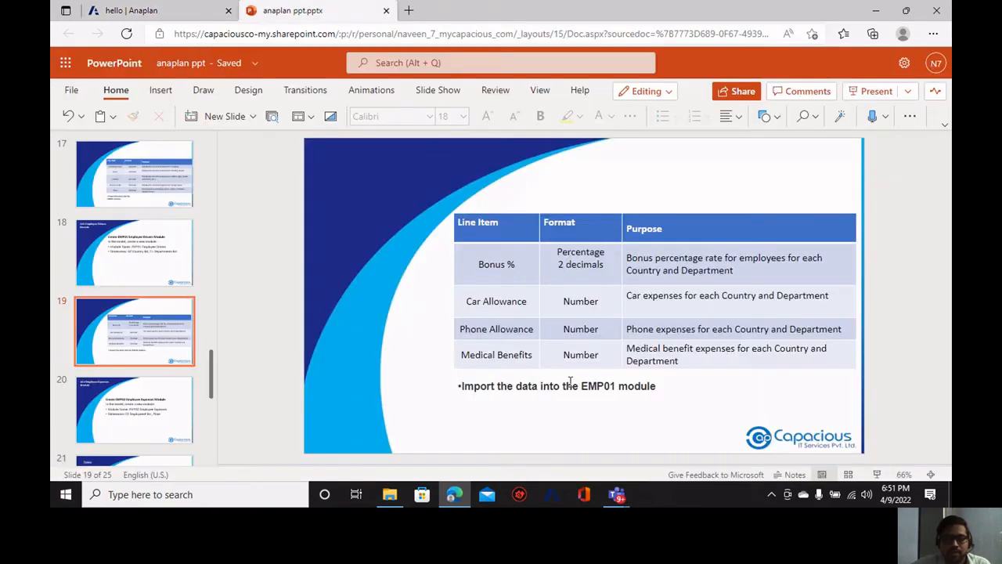
scroll(106, 415, down, 1)
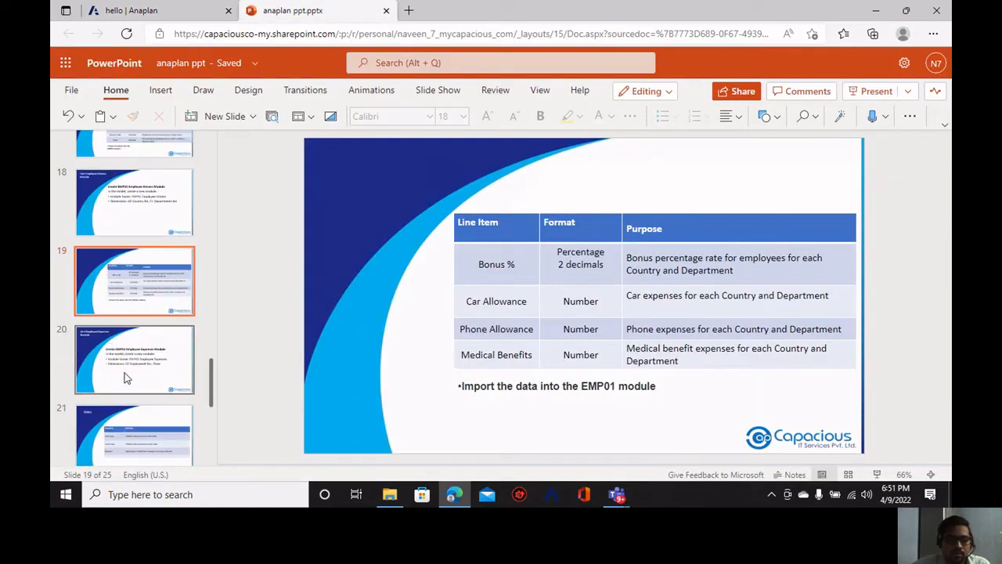
click(133, 379)
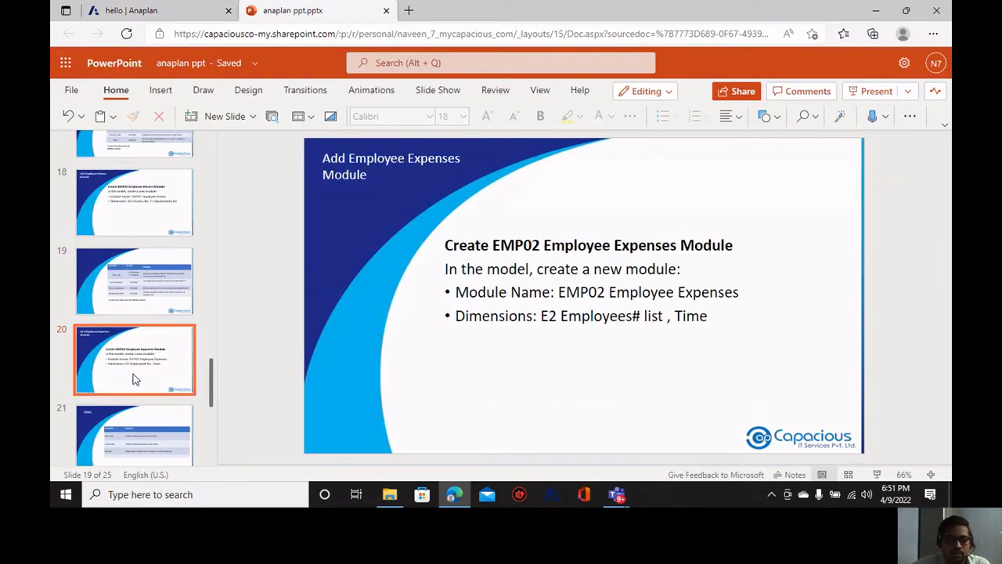
click(559, 291)
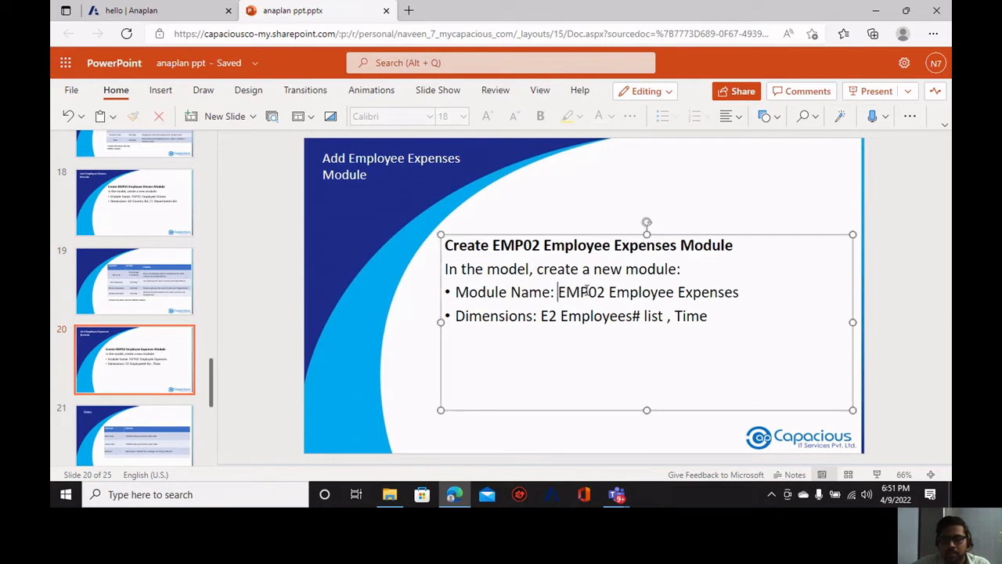
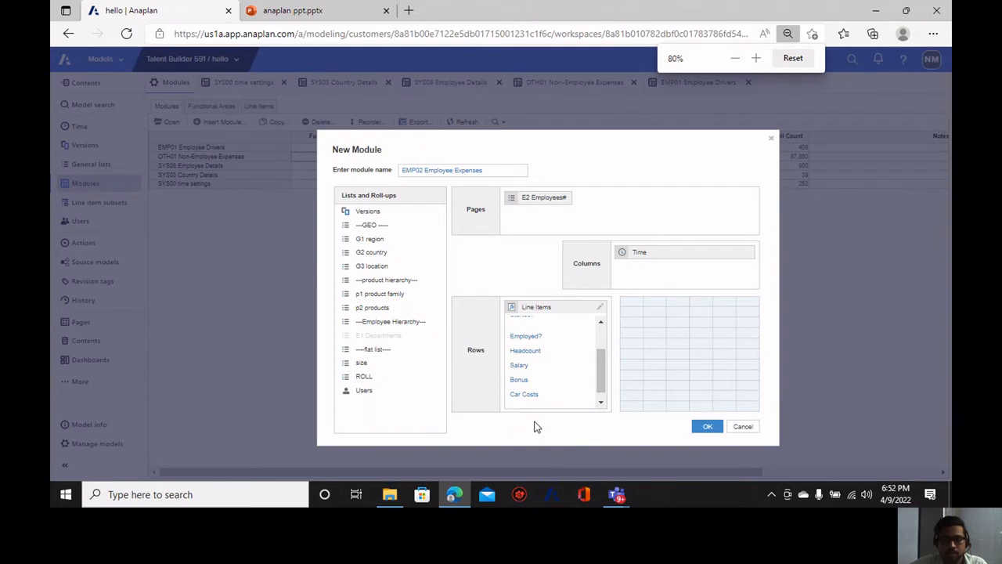
Review the entered line items, create the EMP02 Employee Expenses module with E2 Employees# and Time, and switch it to blueprint view.
scroll(539, 394, down, 2)
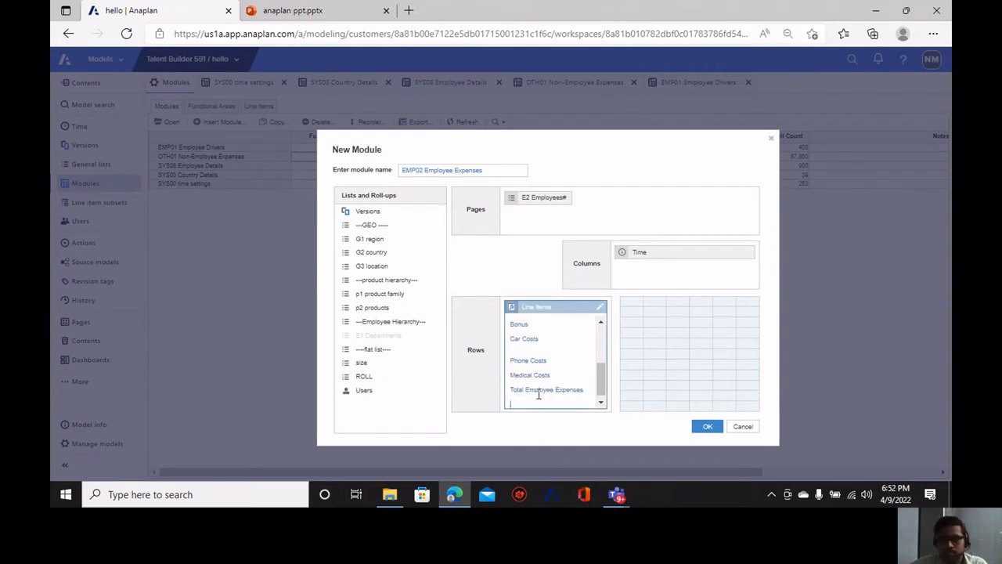
click(707, 427)
scroll(557, 368, up, 5)
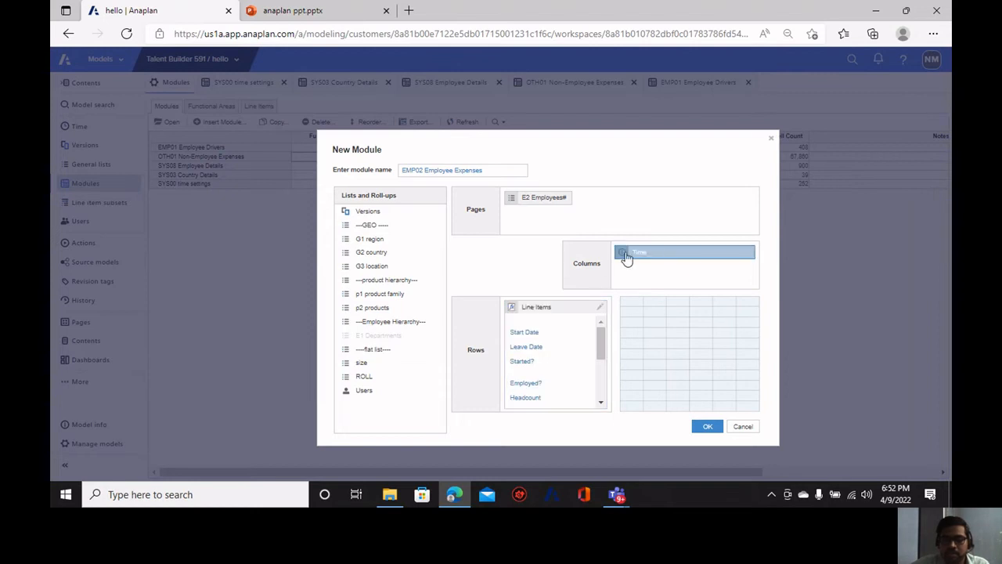
scroll(851, 163, up, 1)
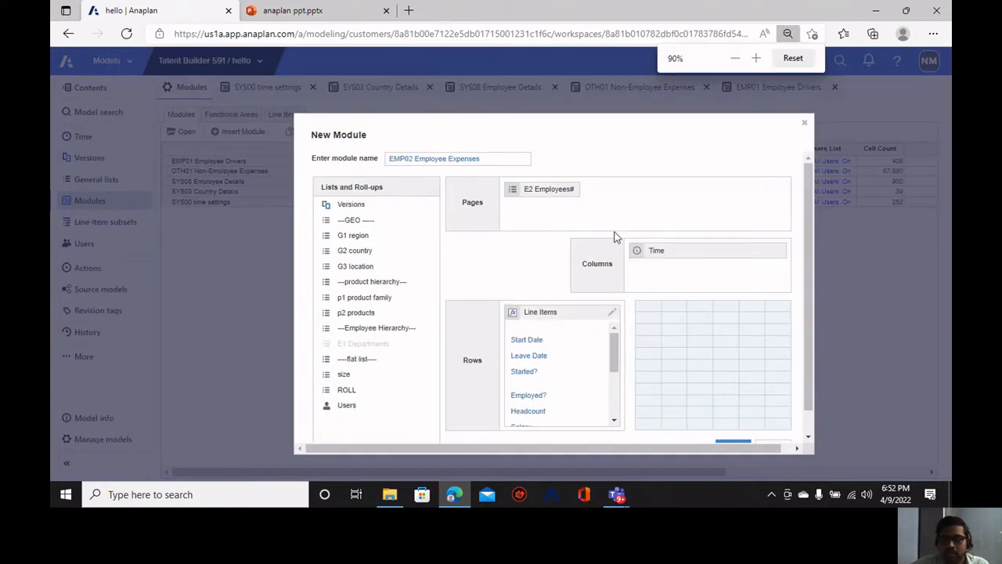
scroll(649, 374, down, 1)
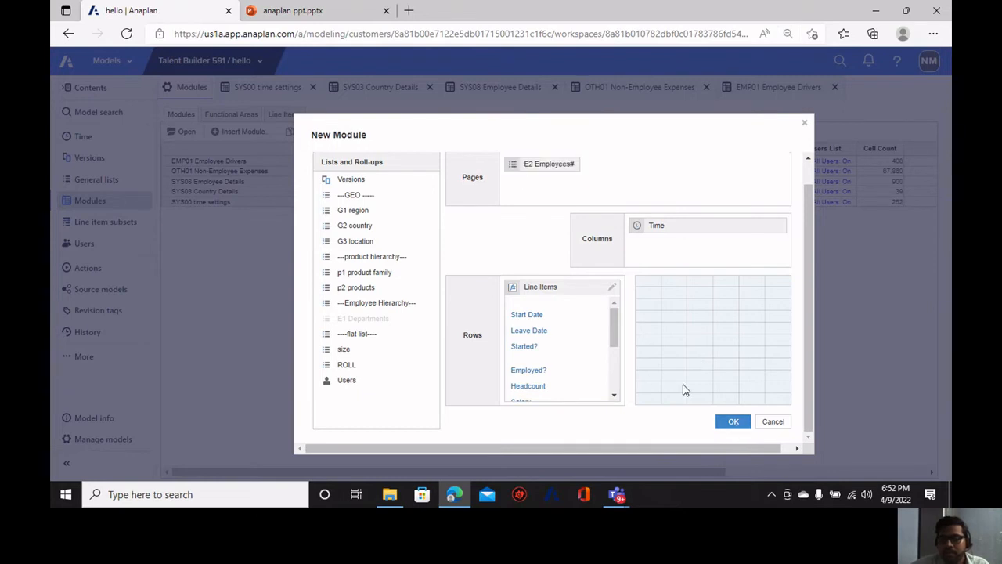
click(721, 423)
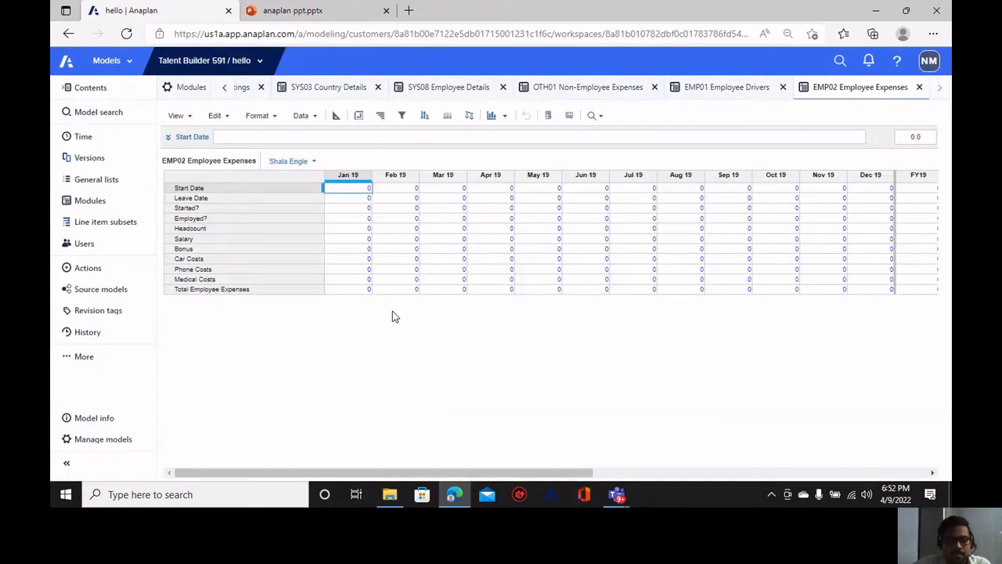
click(338, 116)
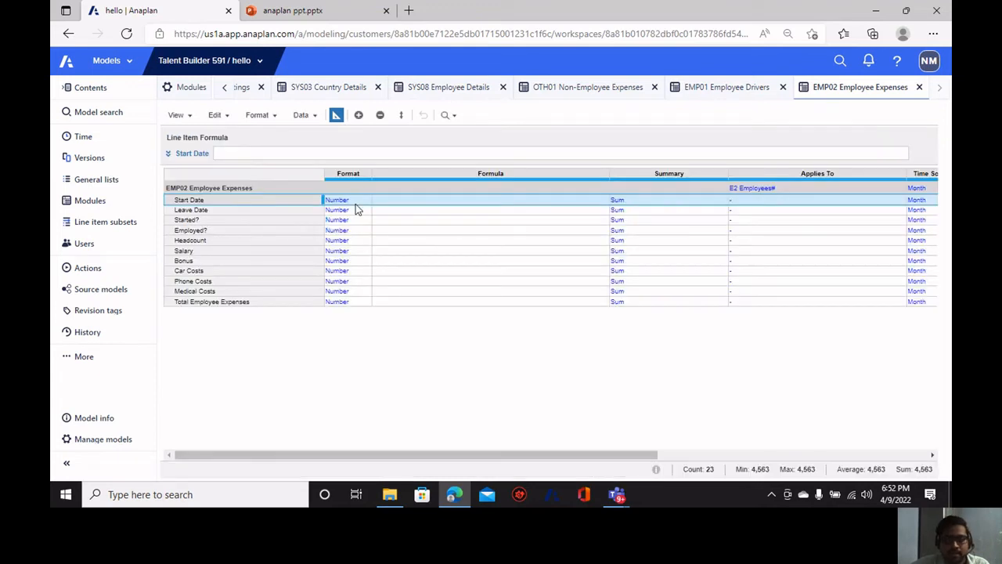
Set the format of the Start Date line item to Date and copy that format to Leave Date.
click(355, 202)
click(364, 200)
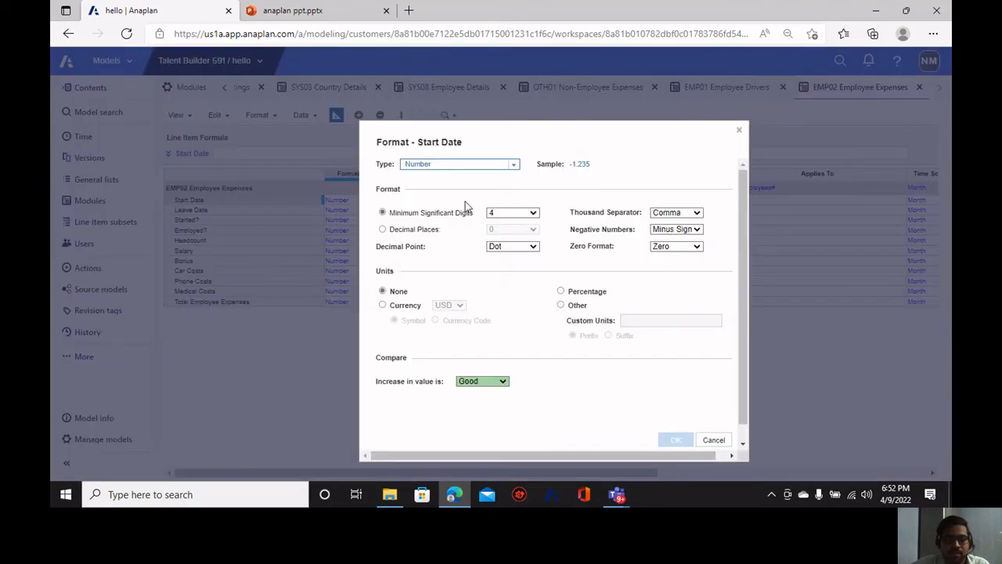
click(511, 169)
click(463, 218)
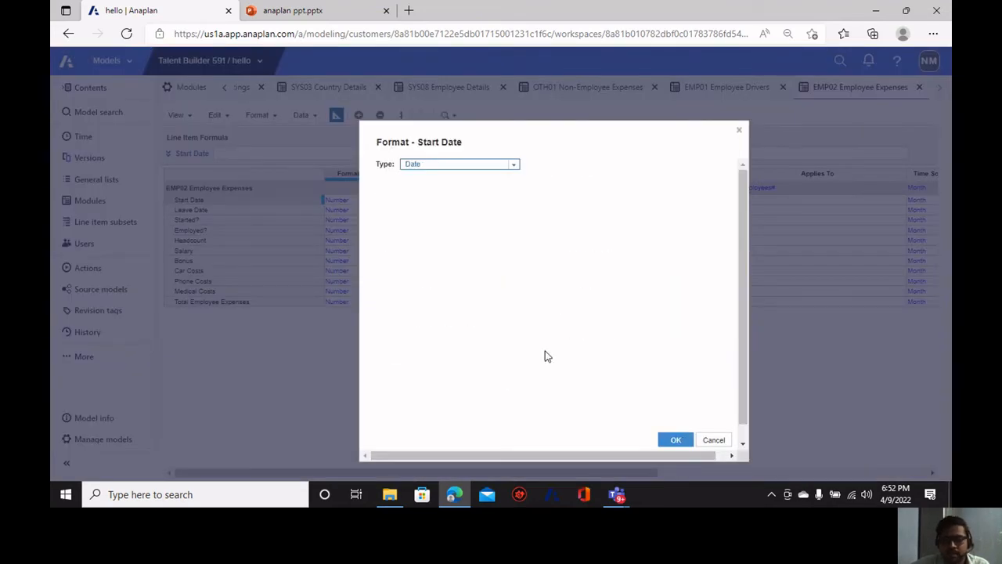
click(675, 423)
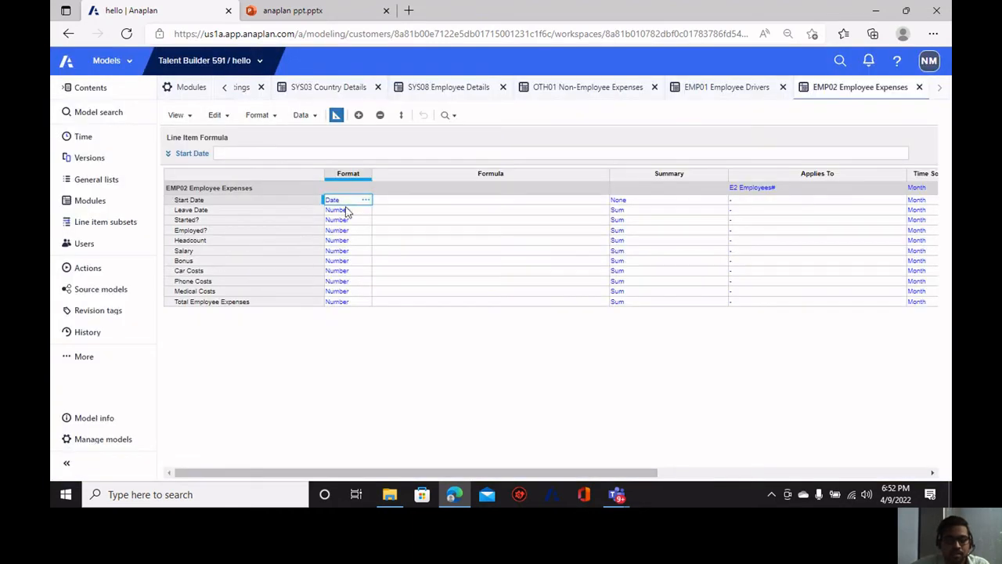
key(ctrl+c)
click(344, 209)
key(ctrl+v)
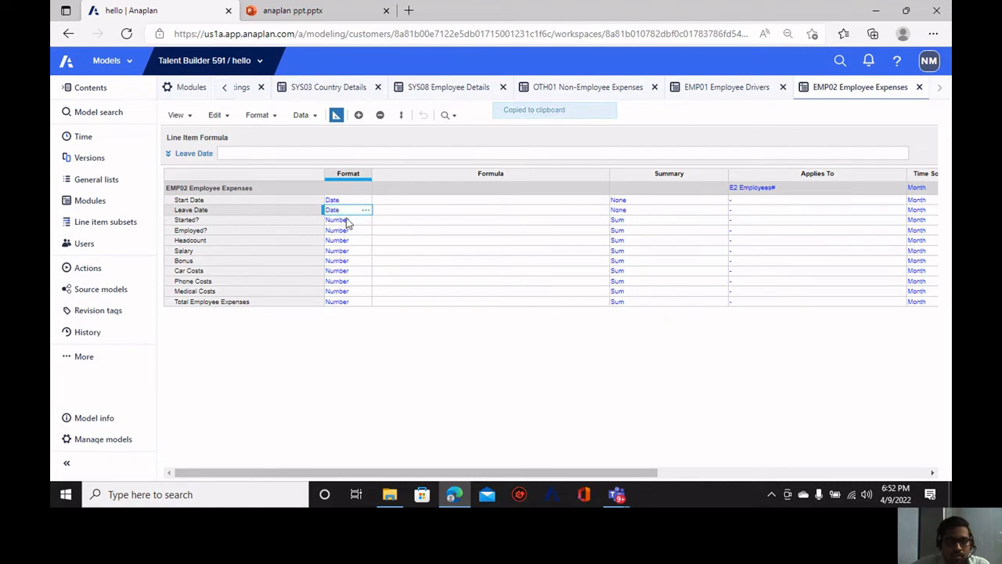
Set the format of the Started? and Employed? line items to Boolean.
click(345, 220)
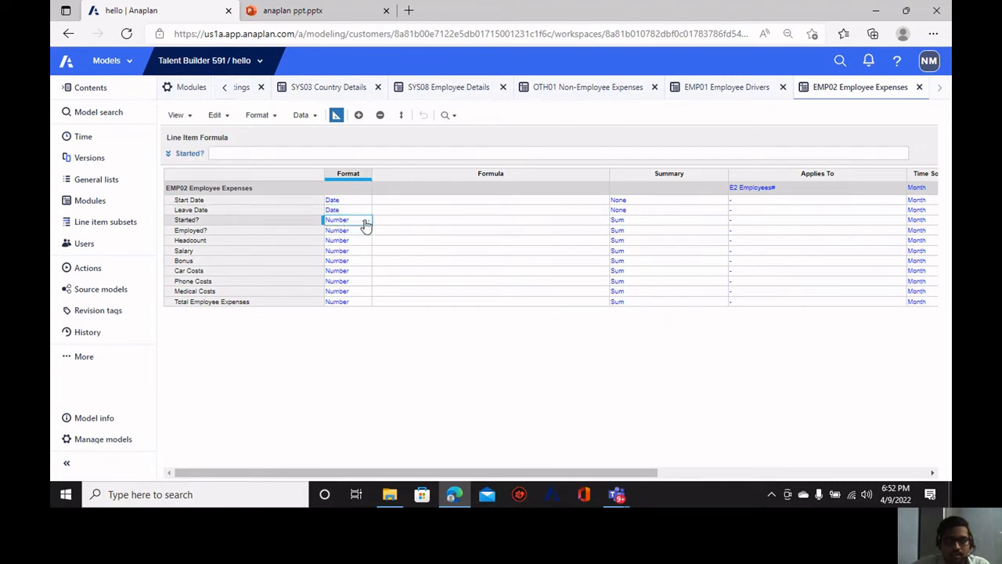
click(366, 224)
click(514, 165)
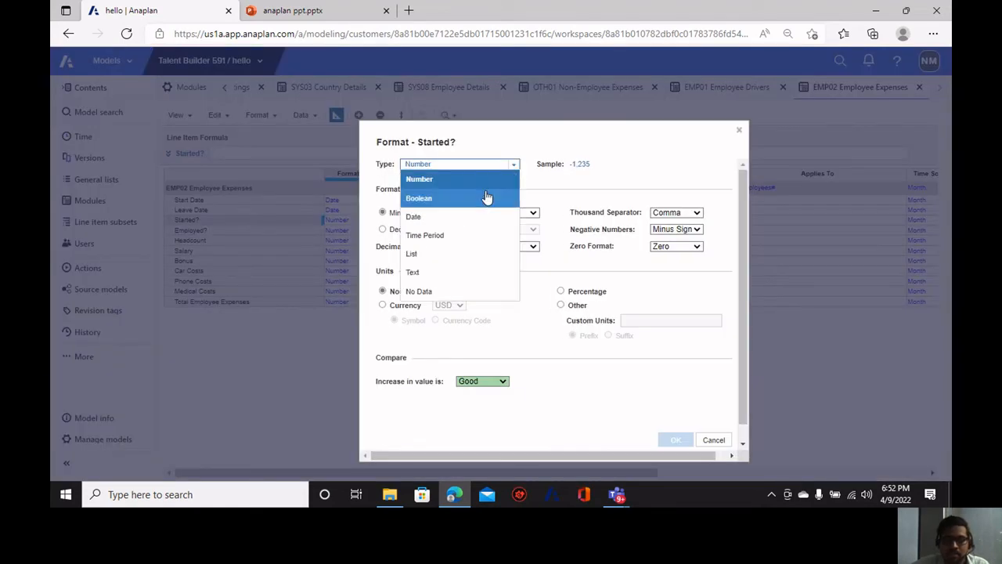
click(464, 205)
click(675, 440)
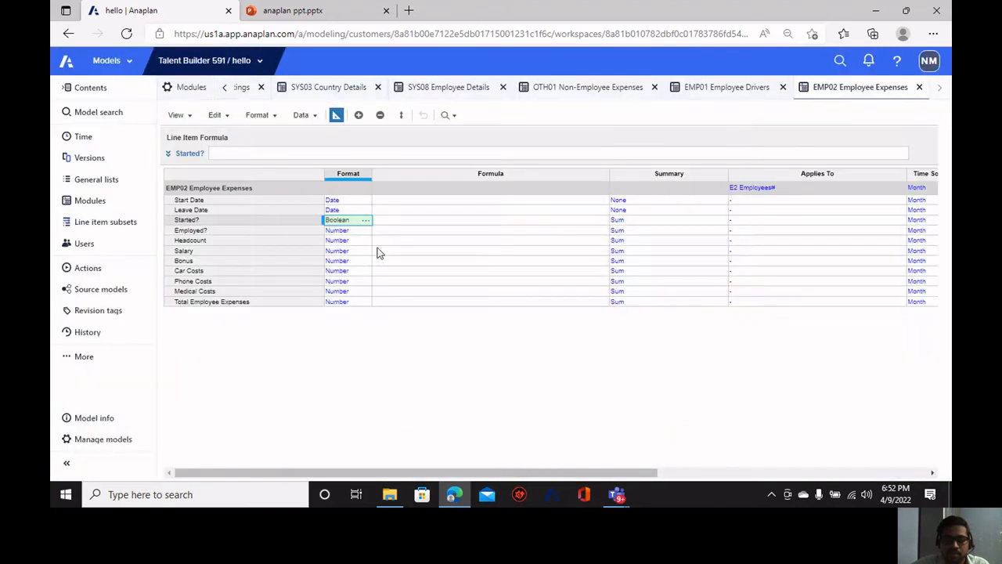
click(367, 233)
click(367, 232)
click(513, 164)
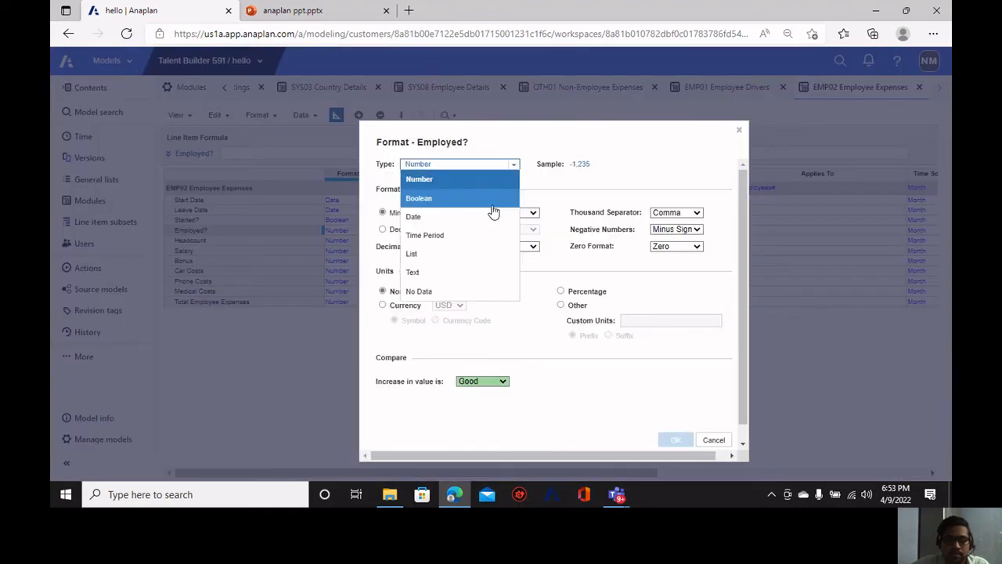
click(474, 202)
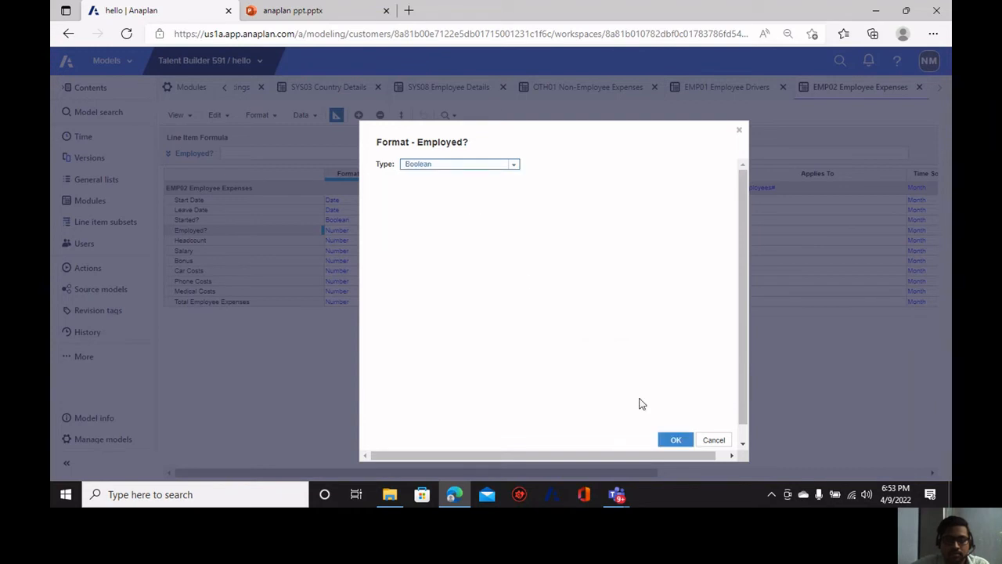
click(674, 439)
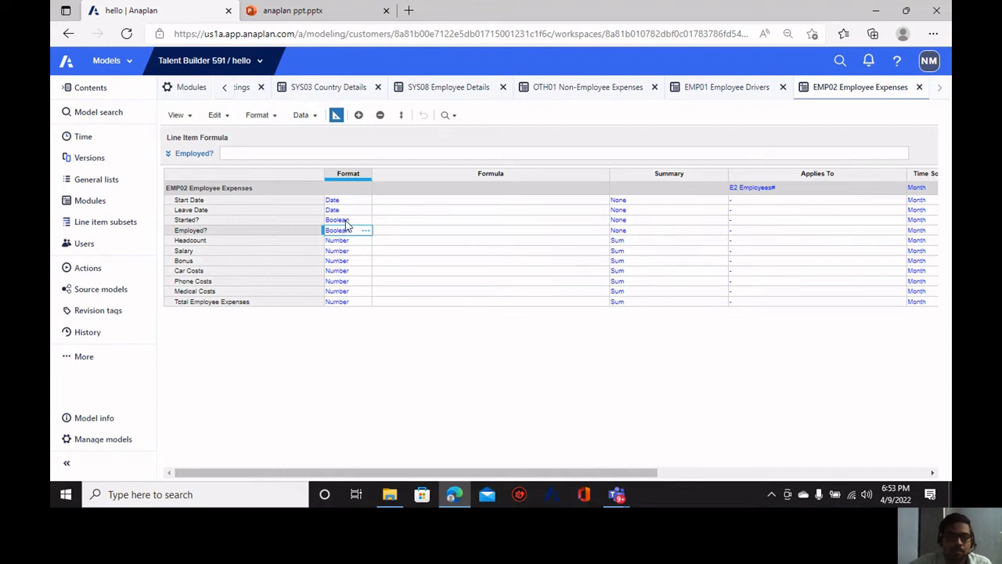
Switch to the PowerPoint deck, look up the line item formulas on slides 21 and 22, and return to Anaplan.
click(333, 244)
click(344, 251)
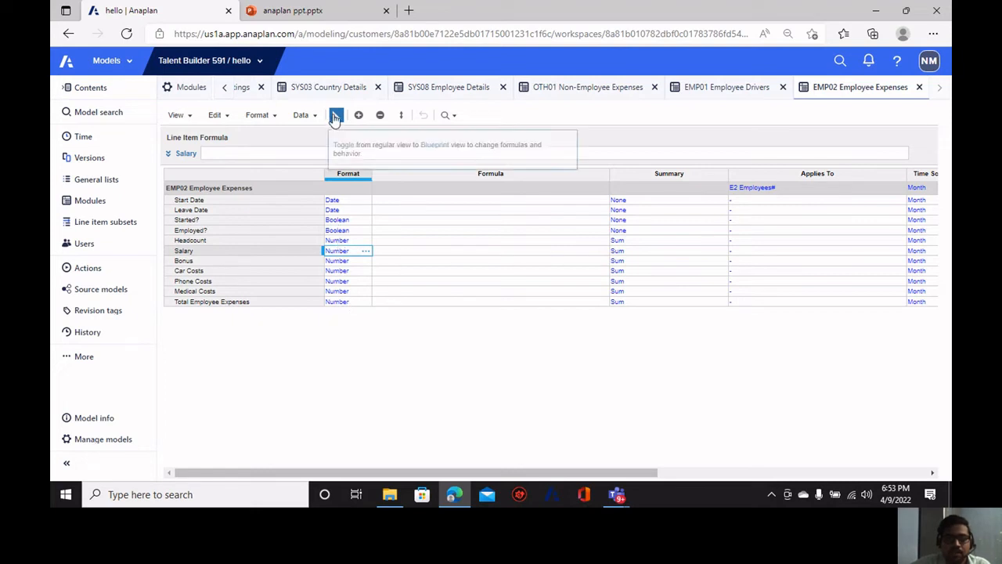
click(296, 10)
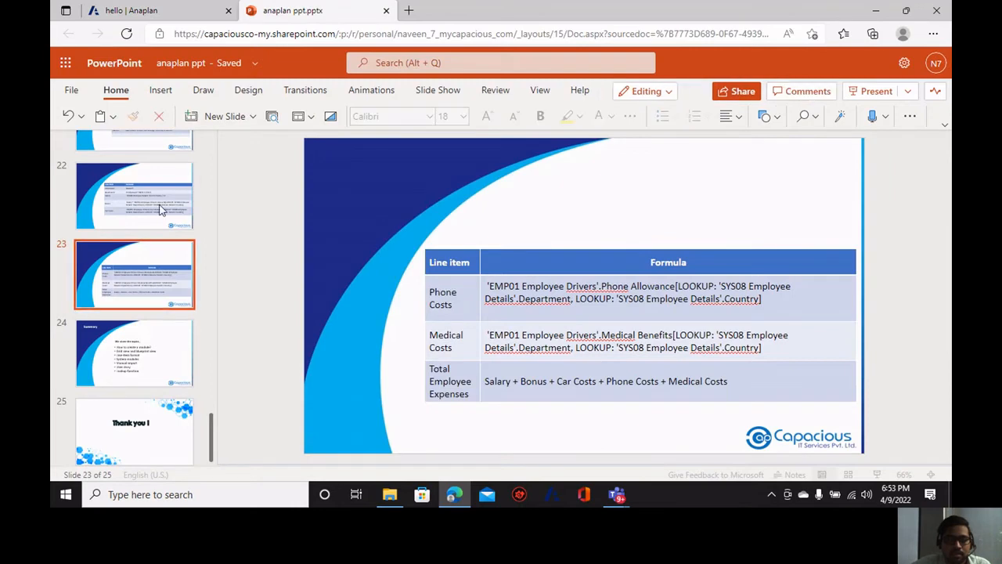
click(159, 208)
scroll(159, 208, up, 2)
click(161, 217)
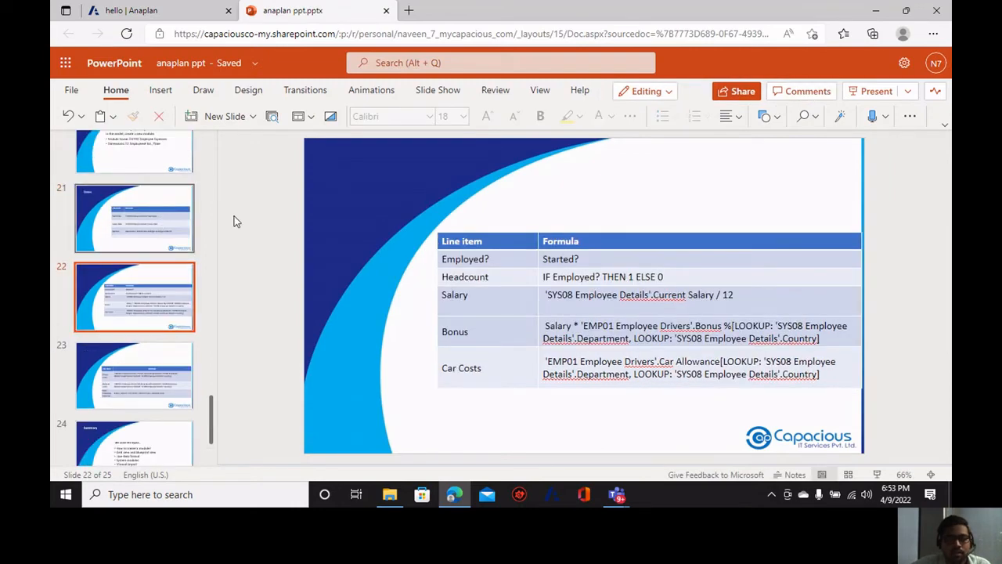
click(188, 12)
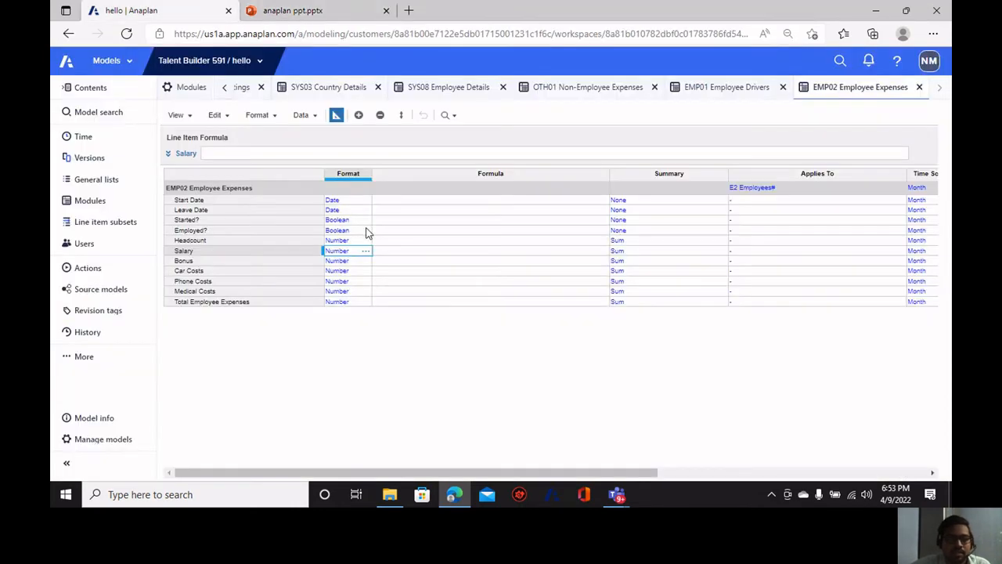
Set the Start Date formula to 'SYS08 Employee Details '.Start Date by referencing that module's line item, and check the values in grid view.
click(205, 201)
click(201, 156)
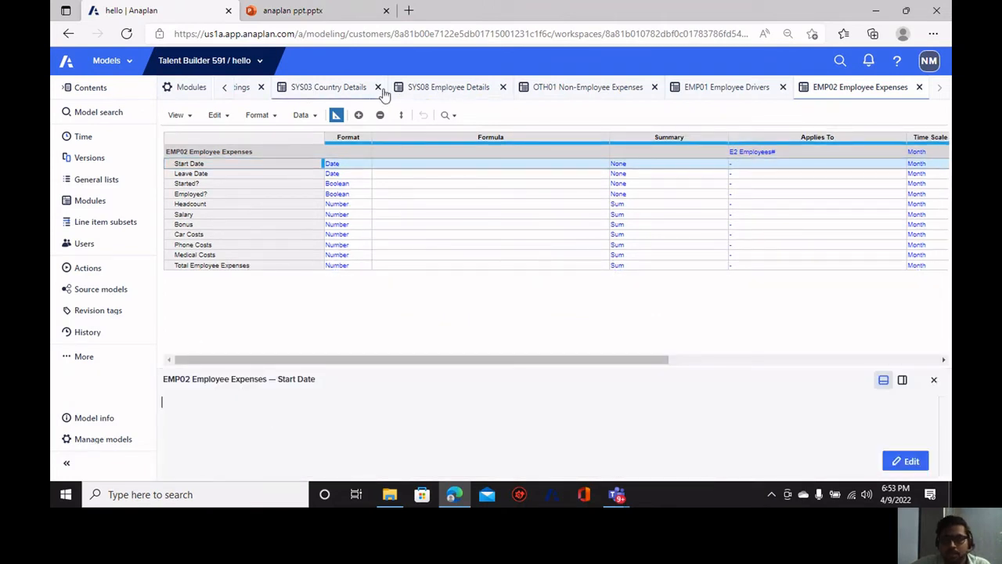
click(427, 92)
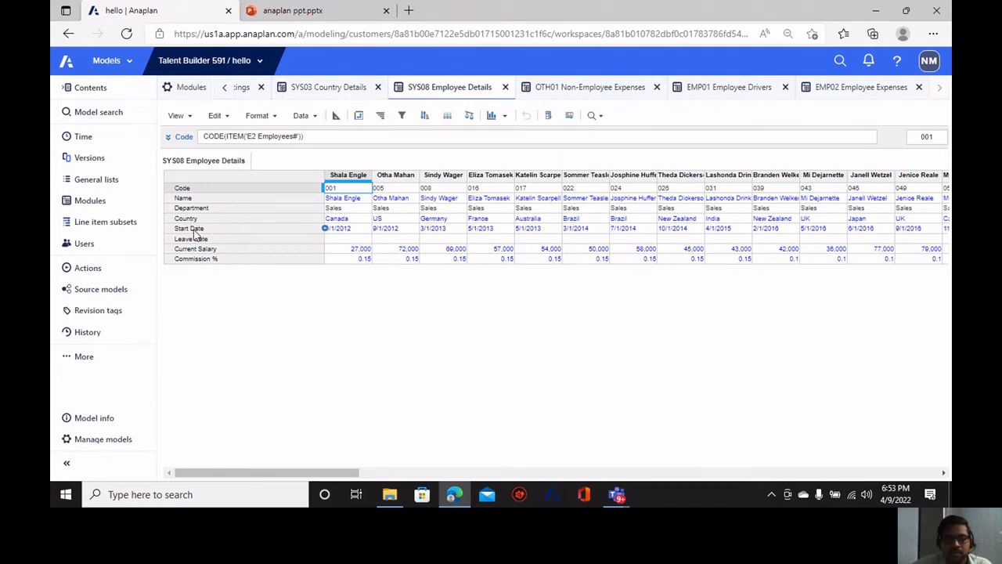
click(196, 229)
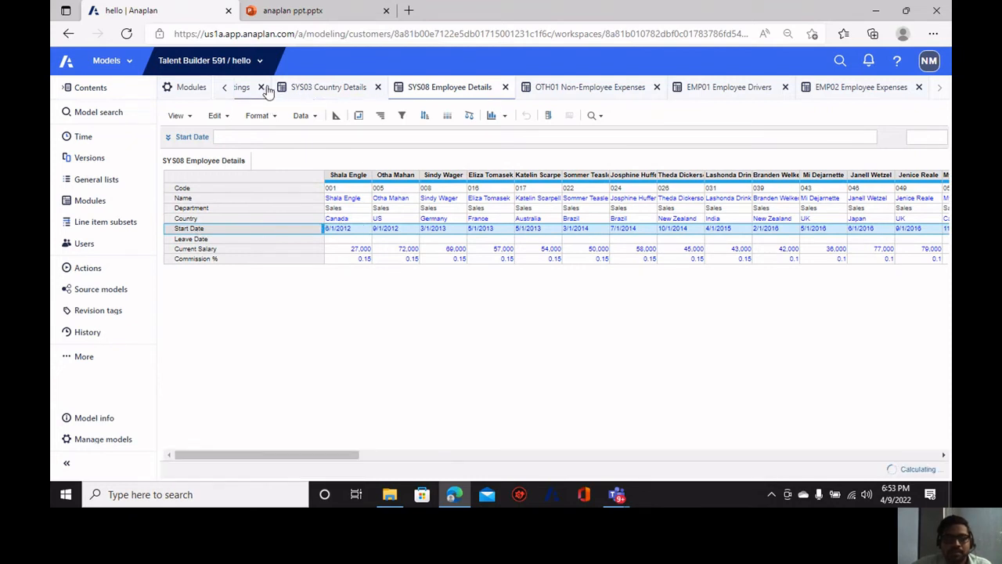
click(224, 89)
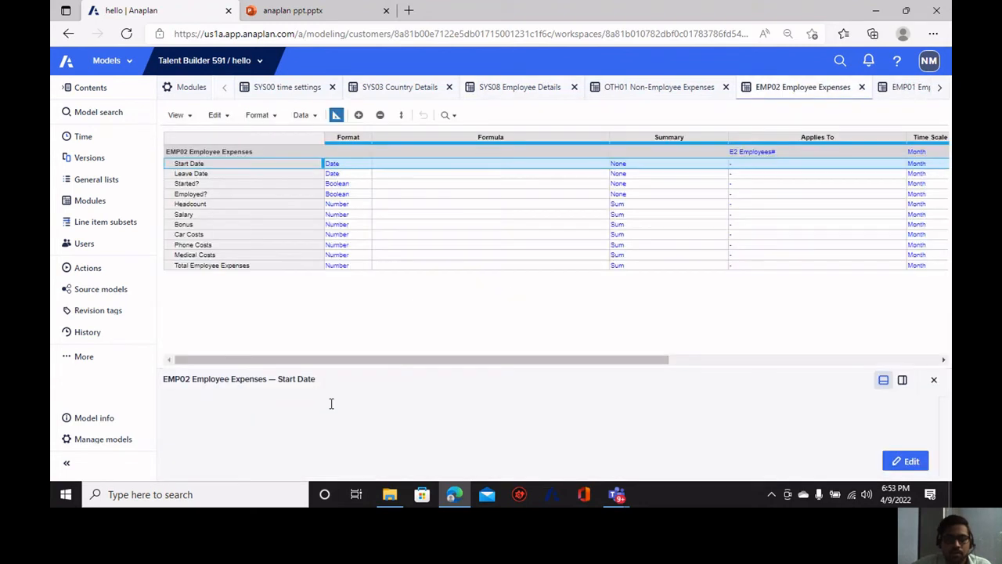
click(303, 408)
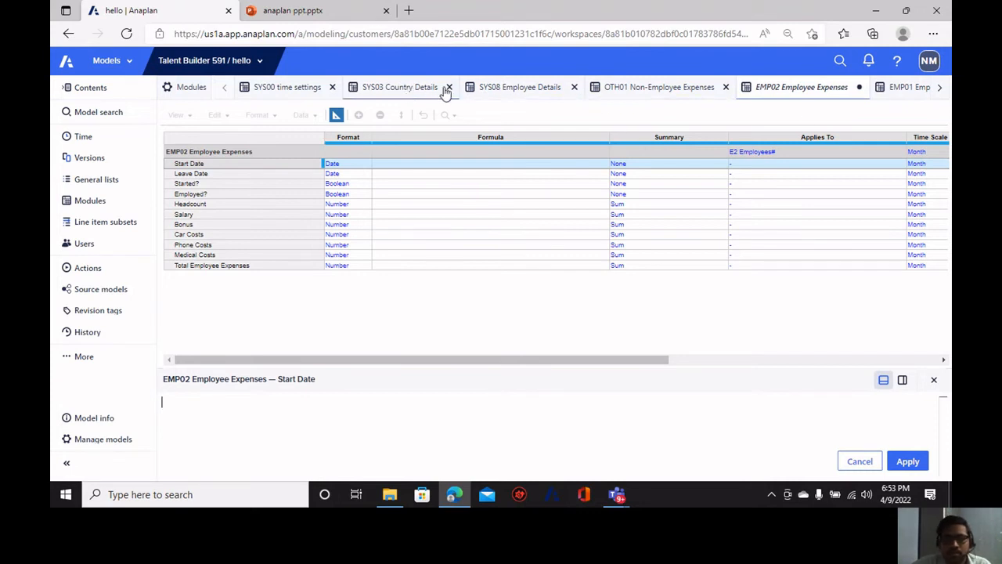
click(508, 89)
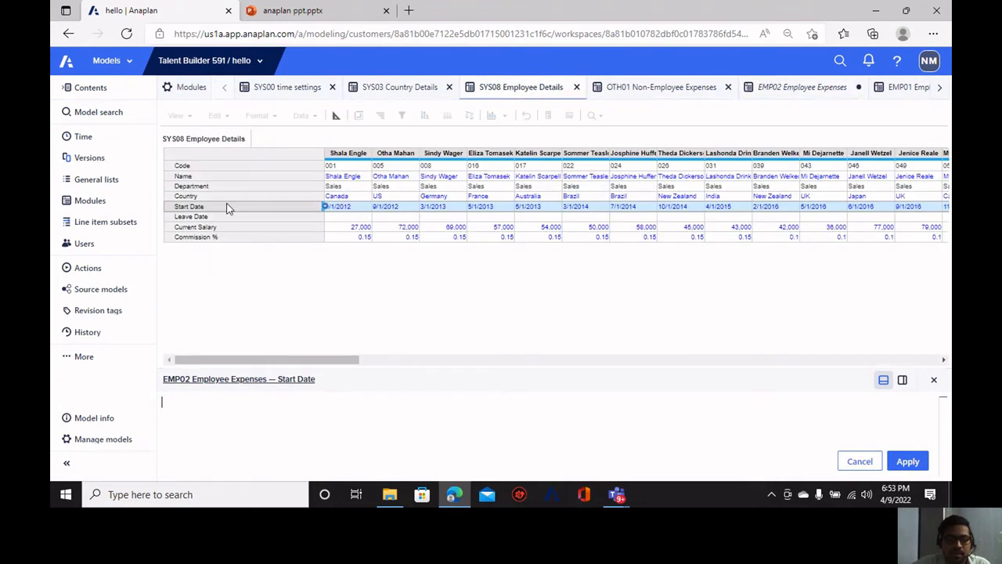
click(201, 208)
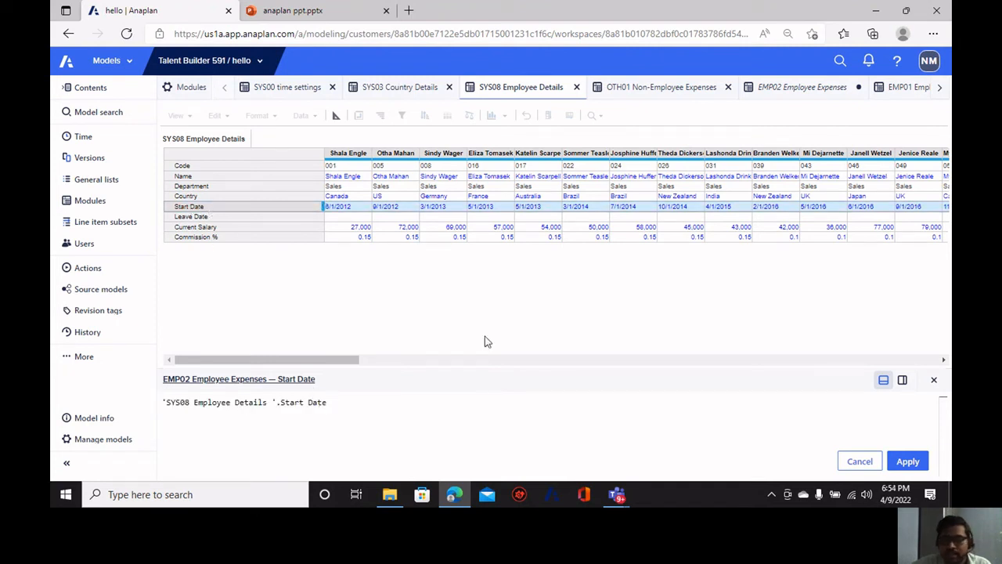
click(908, 461)
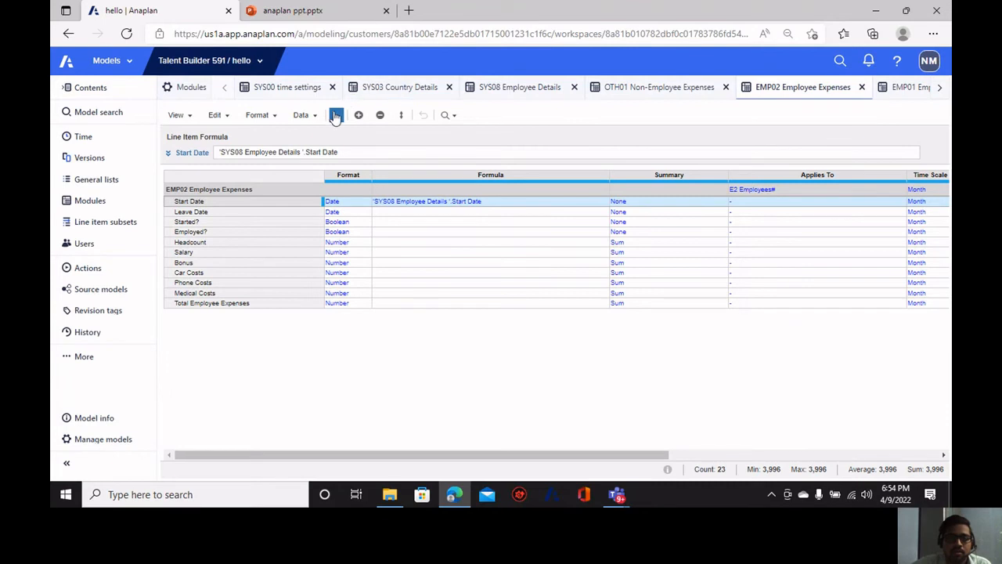
click(335, 115)
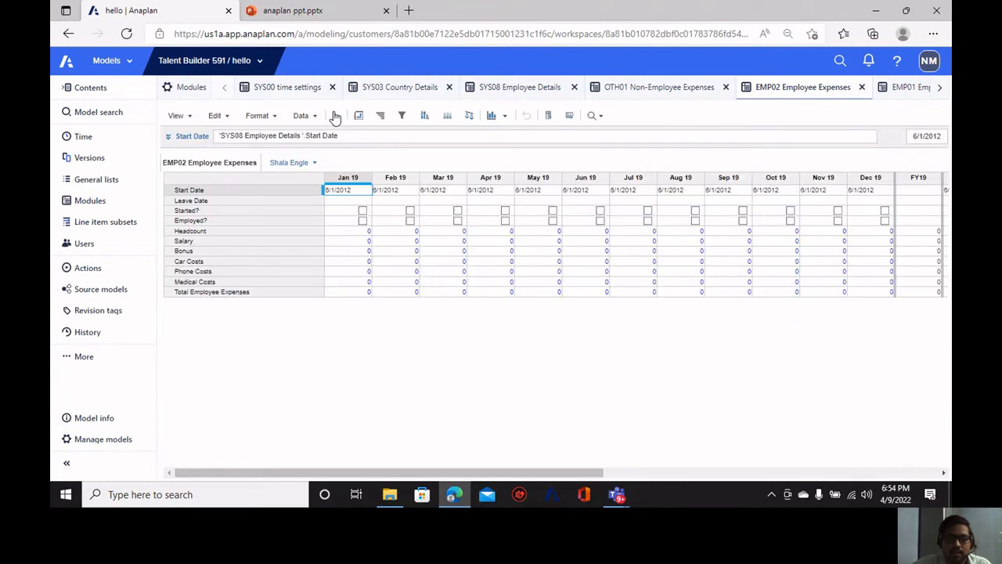
click(335, 115)
Set the Leave Date formula to 'SYS08 Employee Details '.Leave Date by referencing the line item in that module.
click(218, 215)
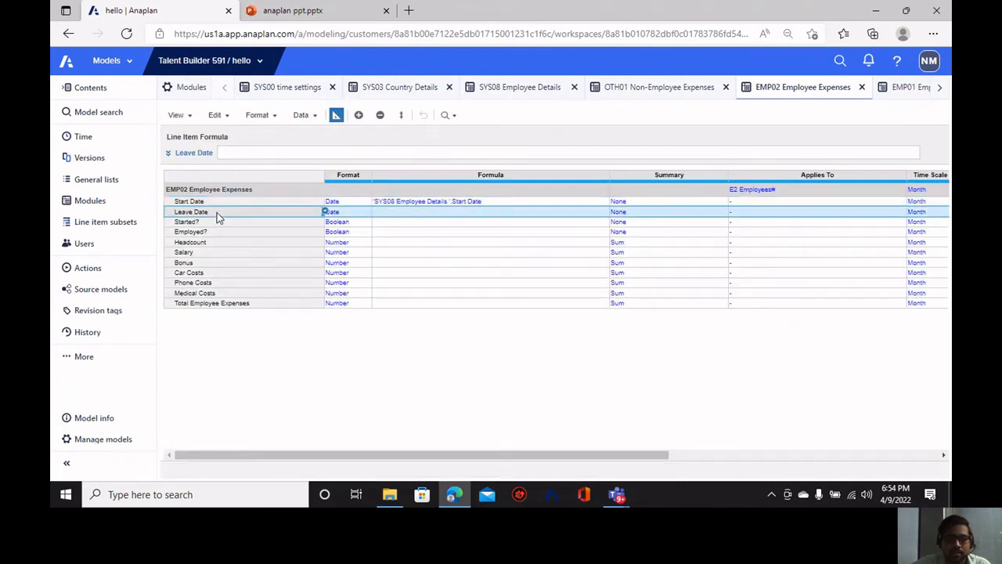
click(398, 217)
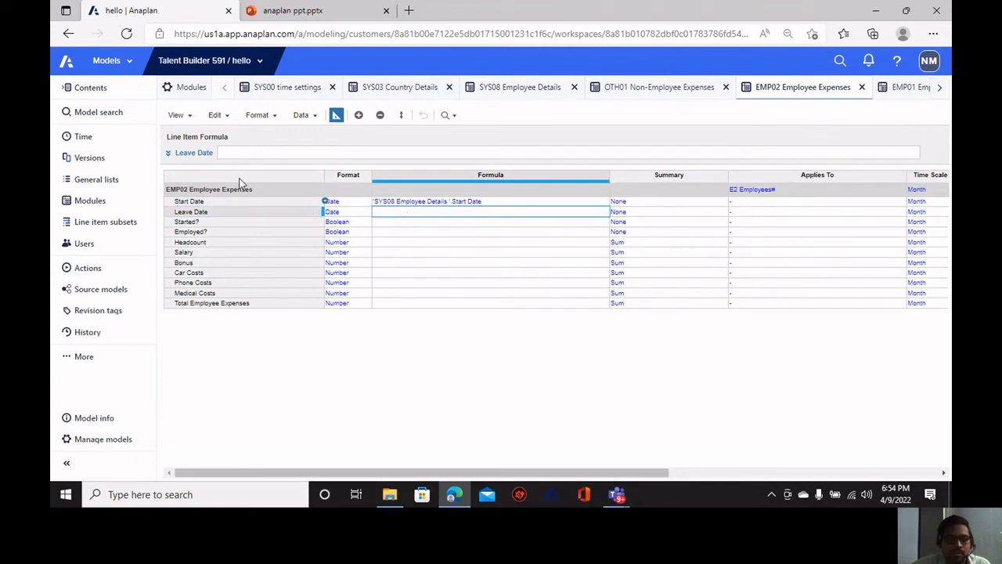
click(198, 155)
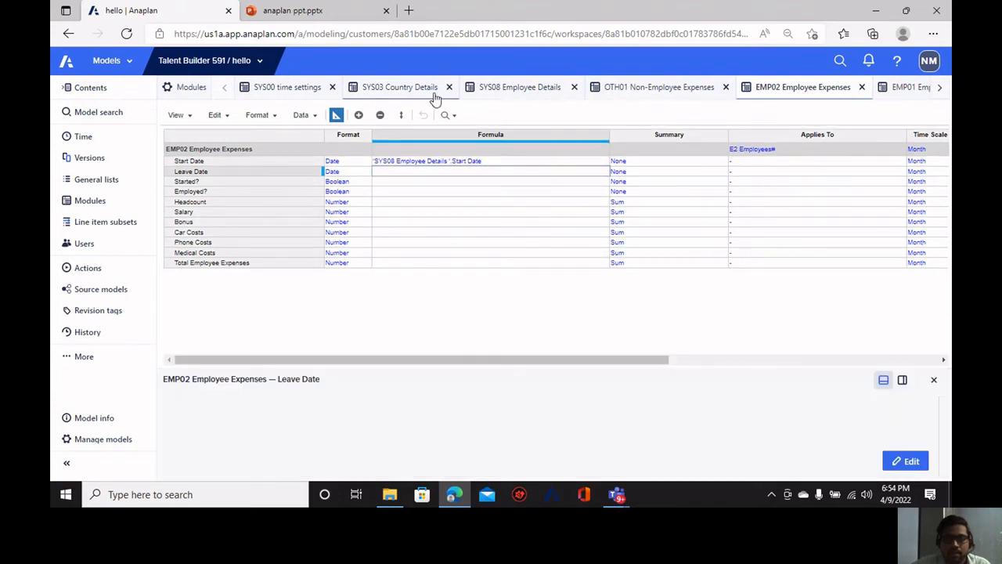
click(511, 92)
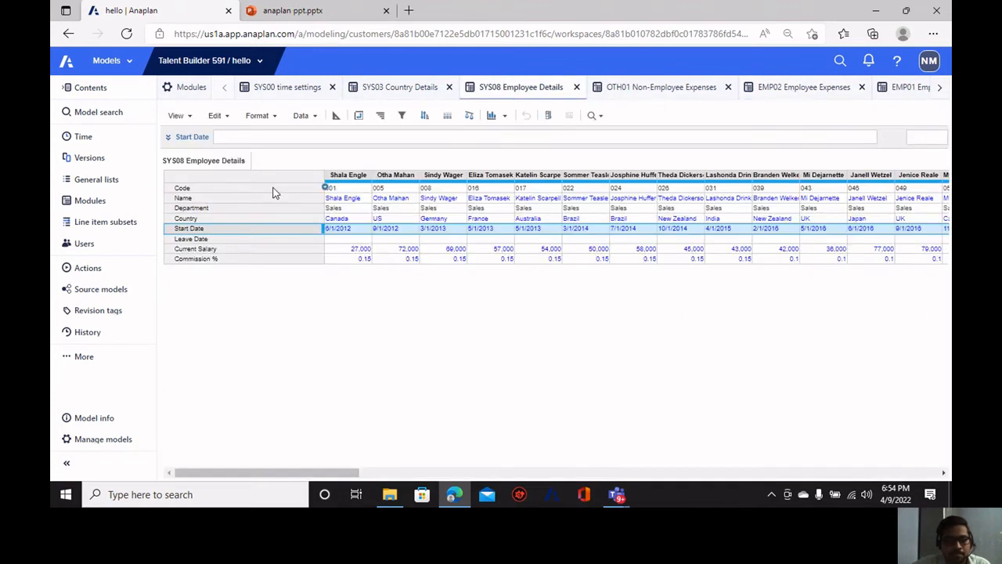
click(201, 239)
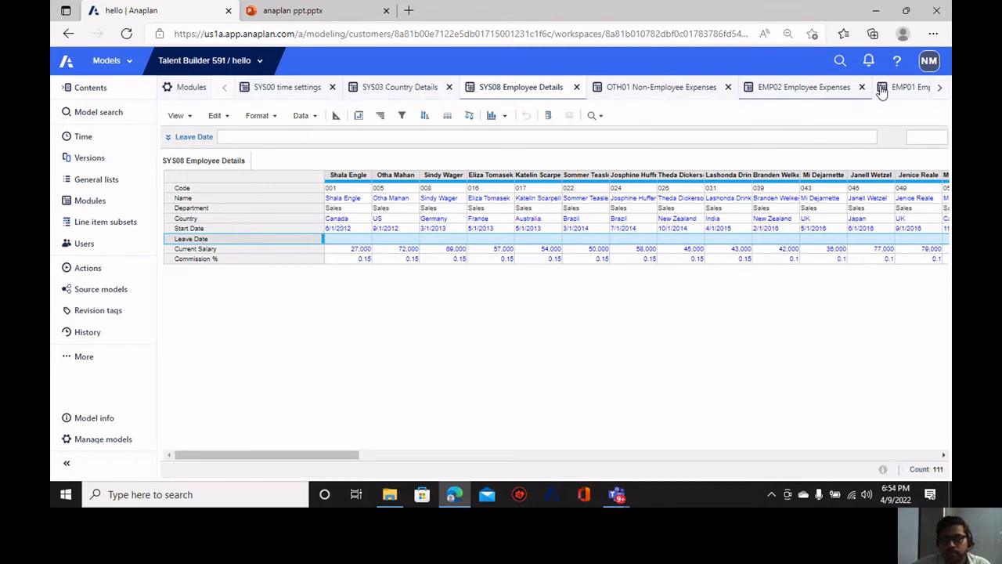
click(793, 91)
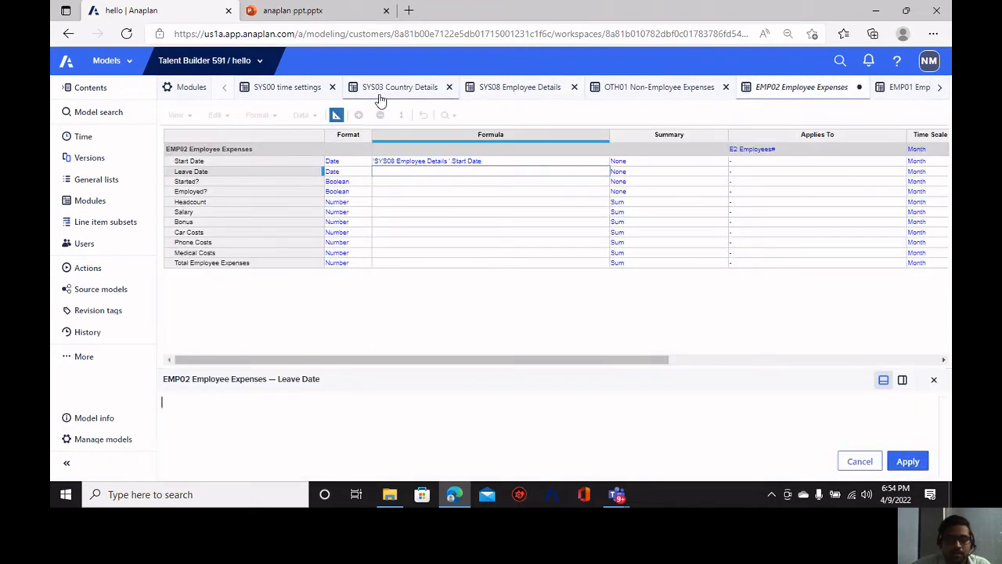
click(526, 92)
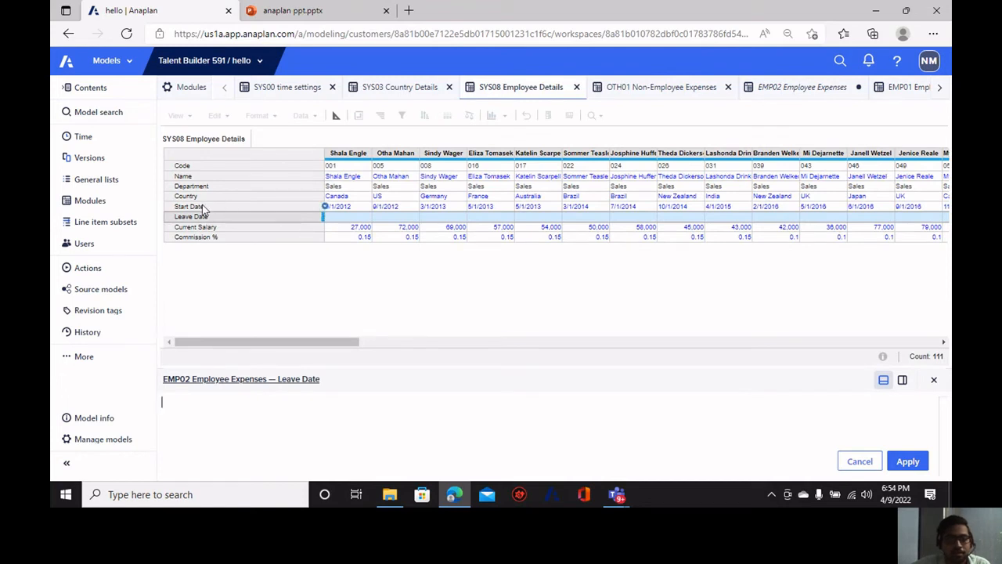
click(195, 216)
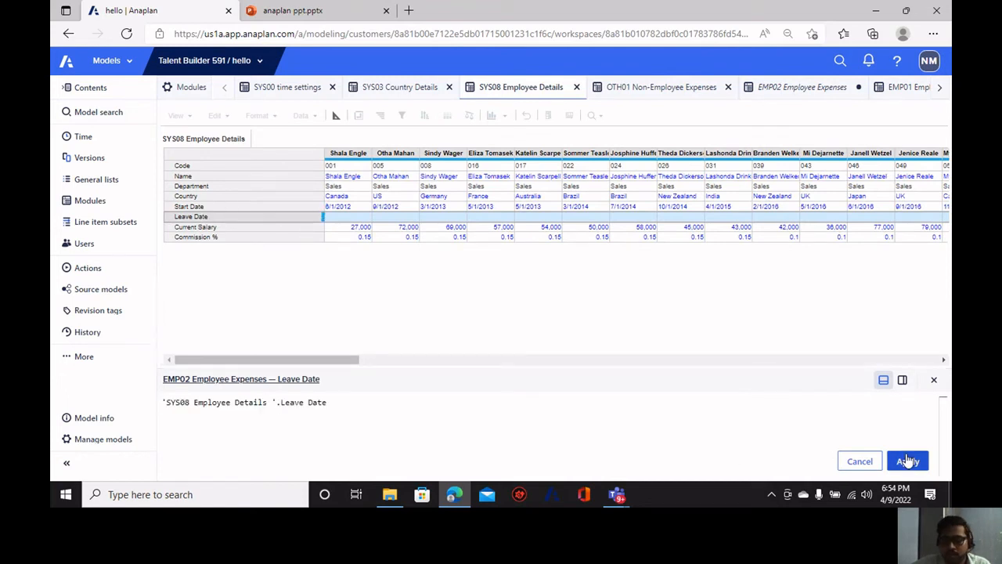
click(907, 461)
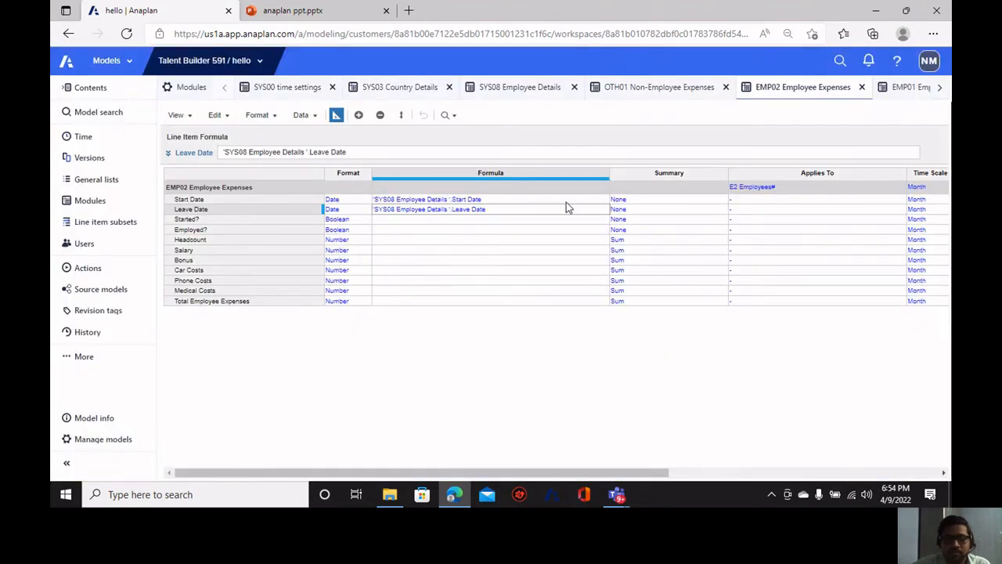
Open the formula editor for Started?, look up its formula on slide 21 of the PowerPoint deck, and return to Anaplan.
click(380, 220)
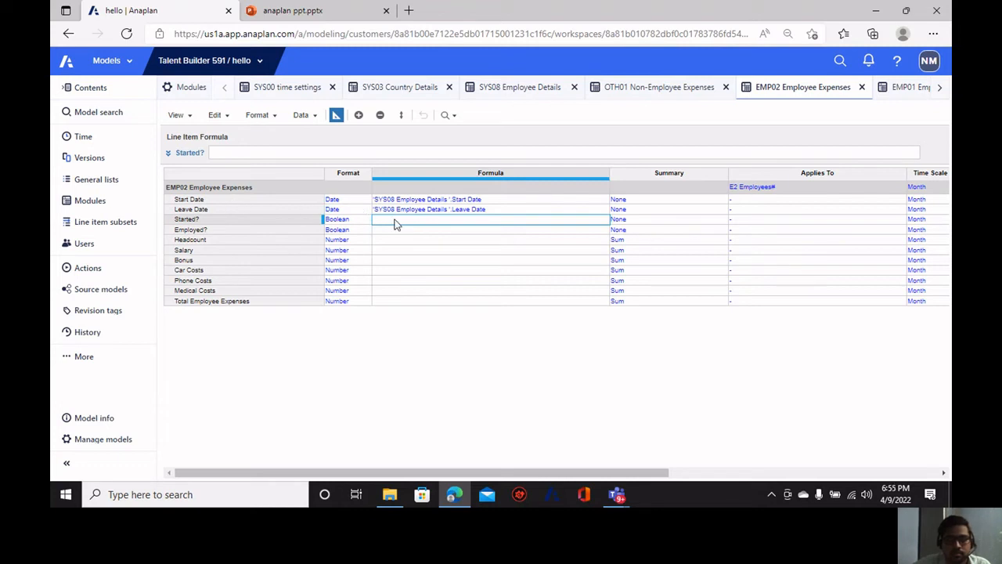
click(183, 153)
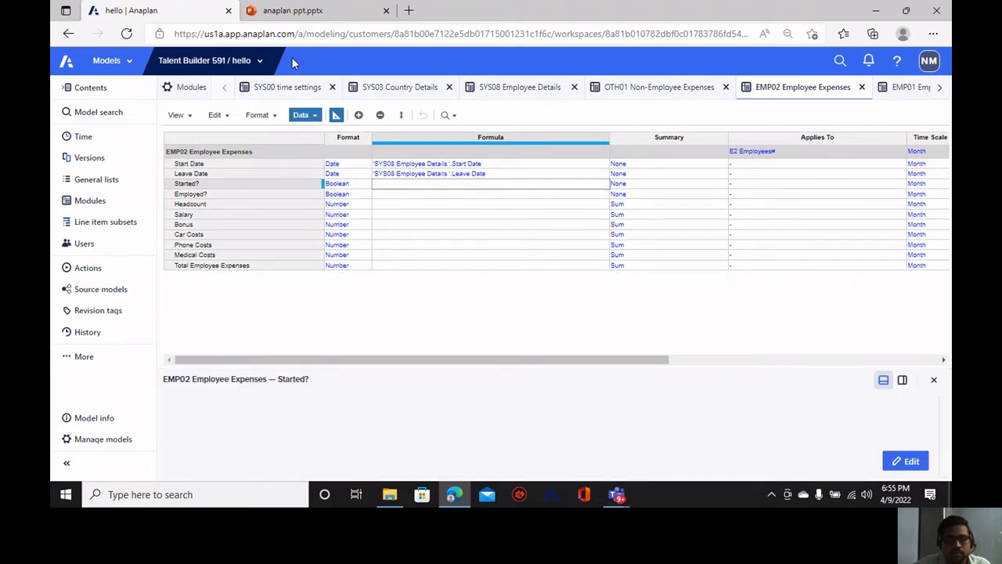
click(307, 8)
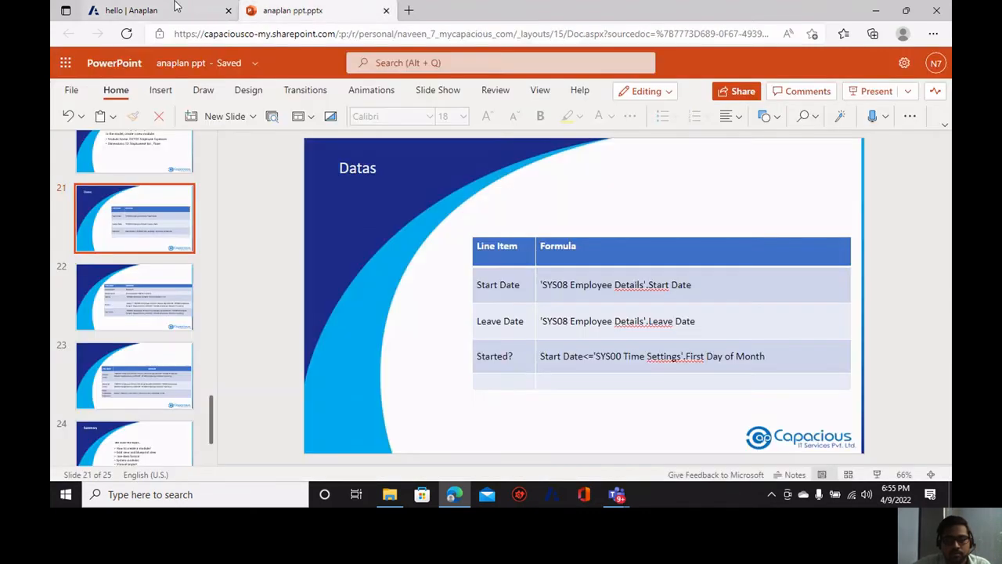
click(176, 7)
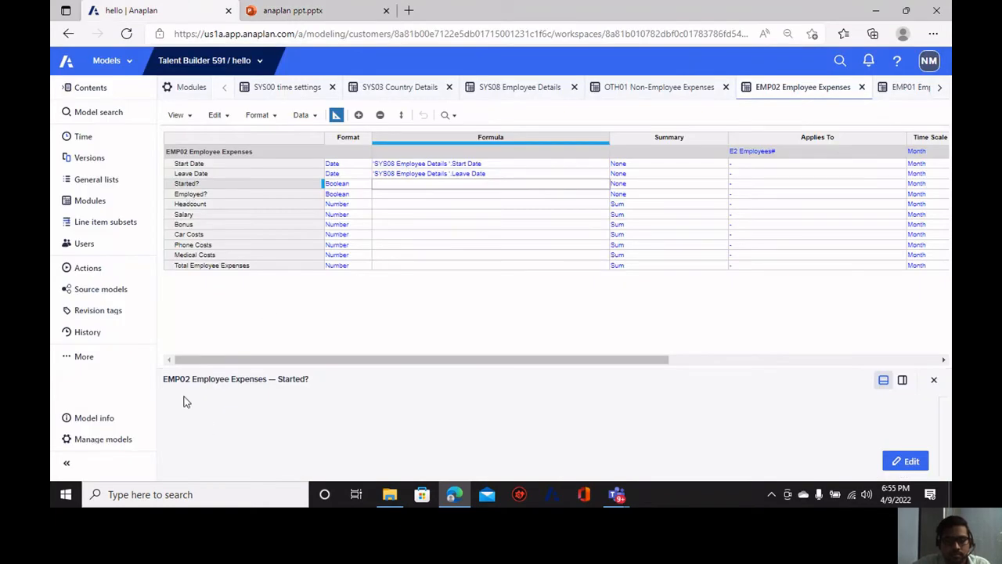
Try to apply Start Date < = 'SYS00 time settings'.First day of month as the Started? formula, referencing both line items.
click(905, 461)
click(209, 164)
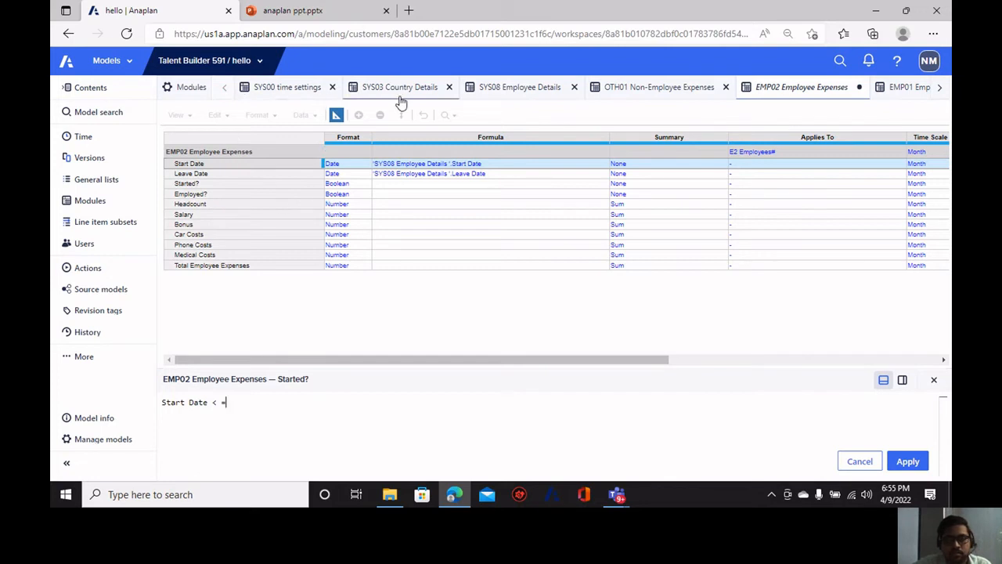
click(531, 91)
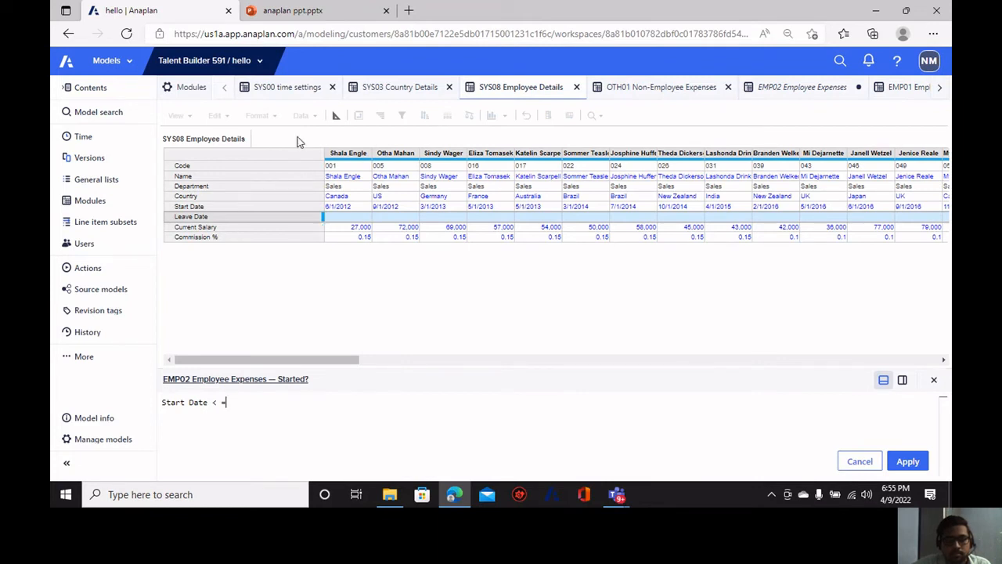
click(275, 90)
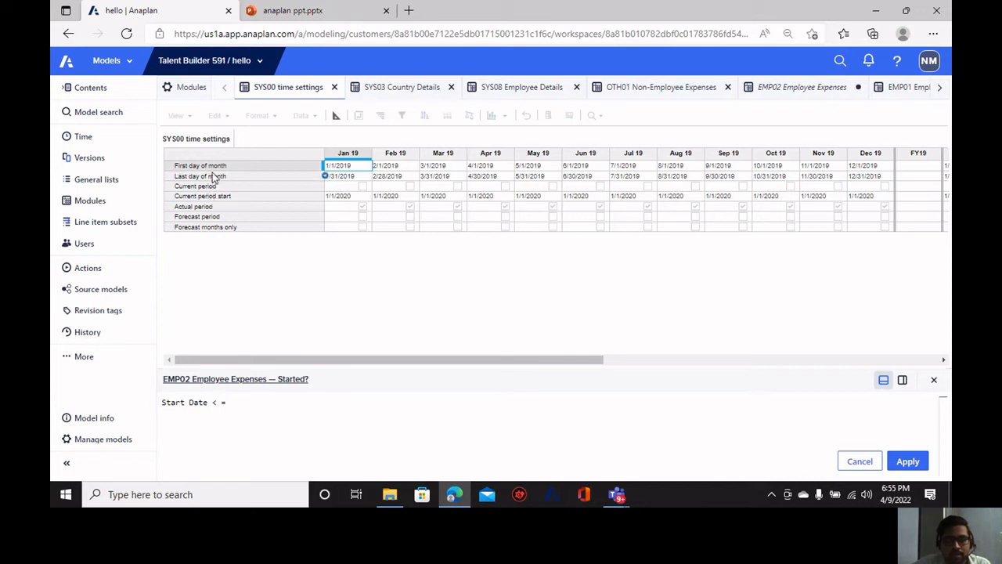
click(210, 166)
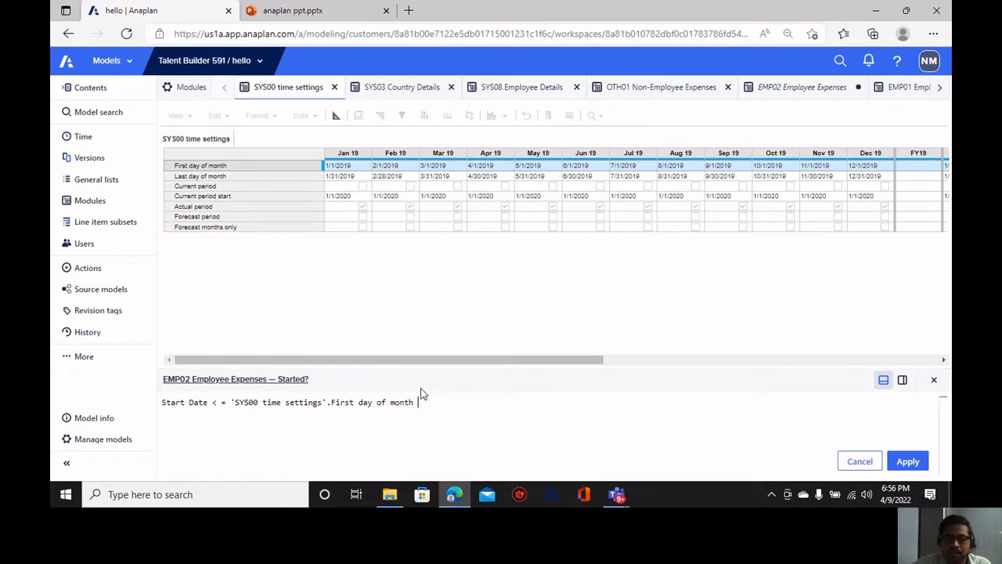
click(908, 462)
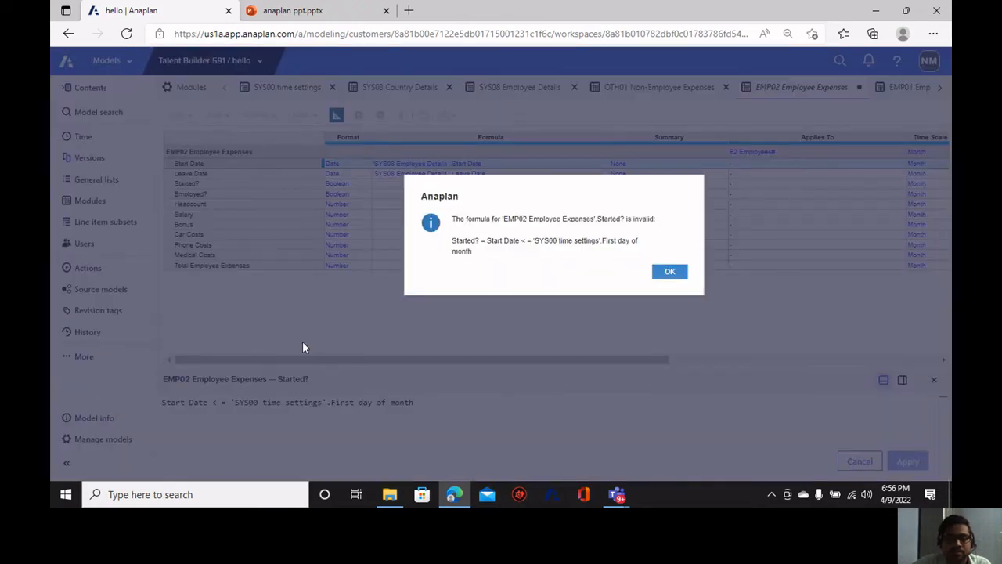
click(664, 274)
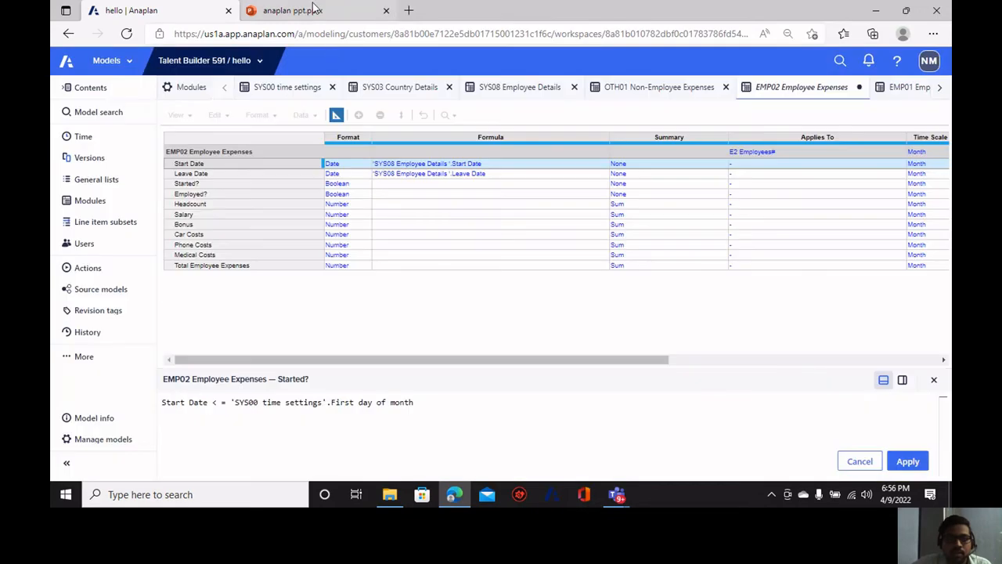
Recheck the operator on the PowerPoint slide, then in Anaplan correct the Started? formula to Start Date <= 'SYS00 time settings'.First day of month.
click(313, 9)
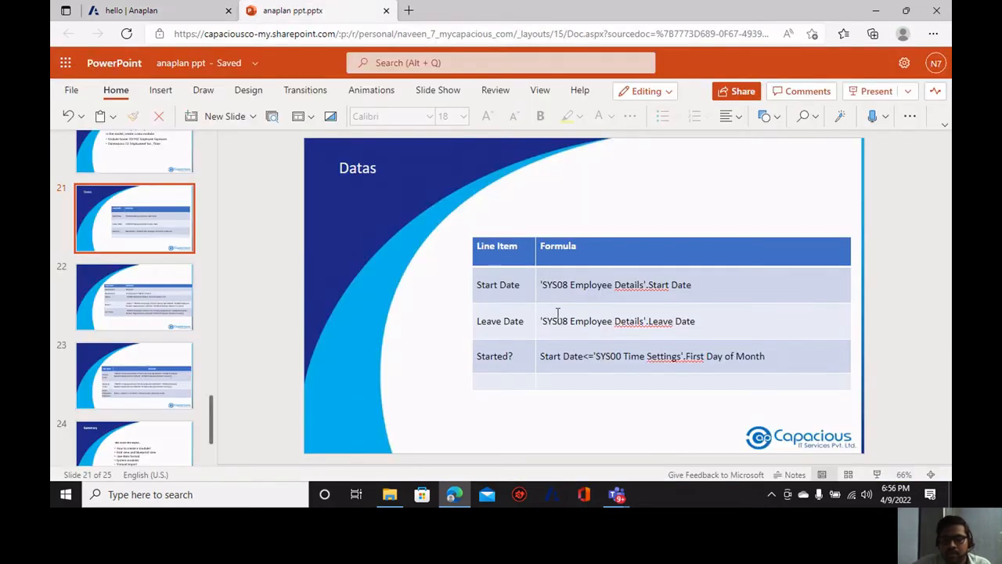
click(180, 10)
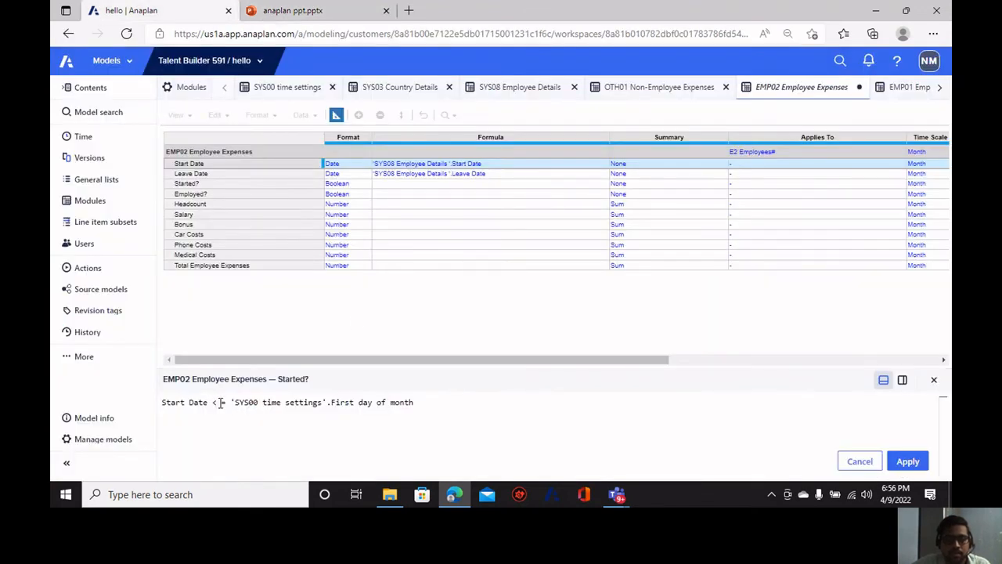
key(BackSpace)
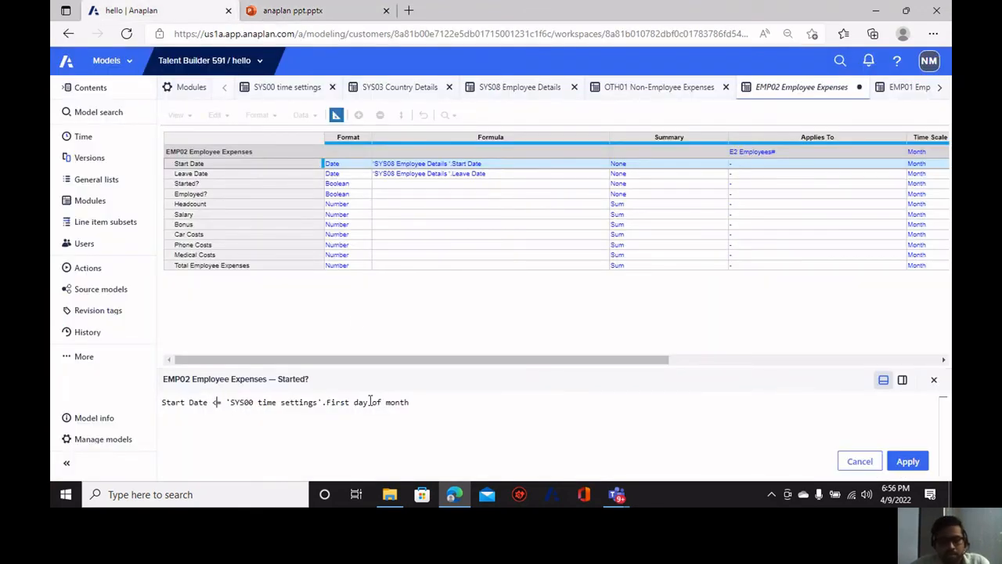
click(893, 462)
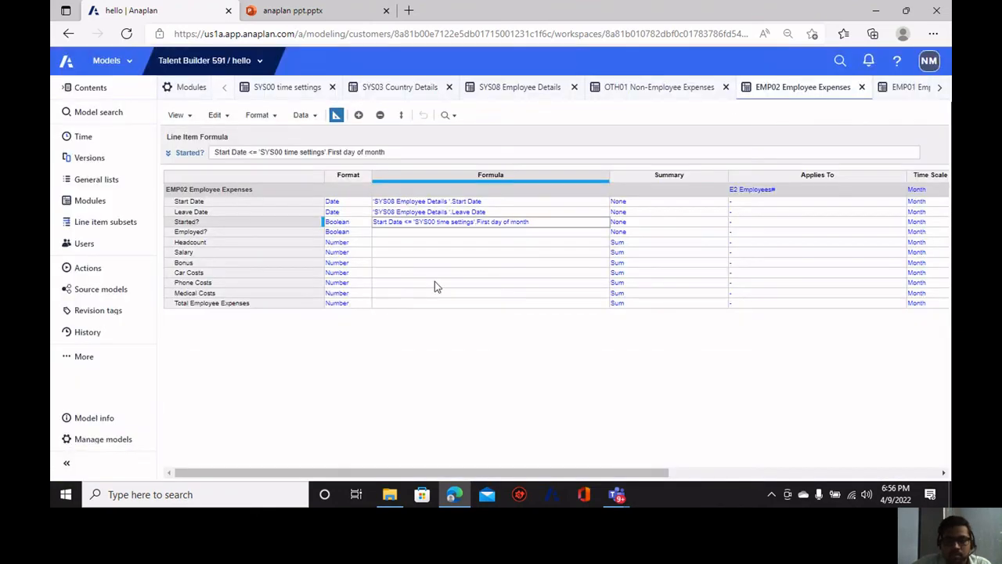
Set the Employed? formula to Started? by referencing that line item.
click(285, 233)
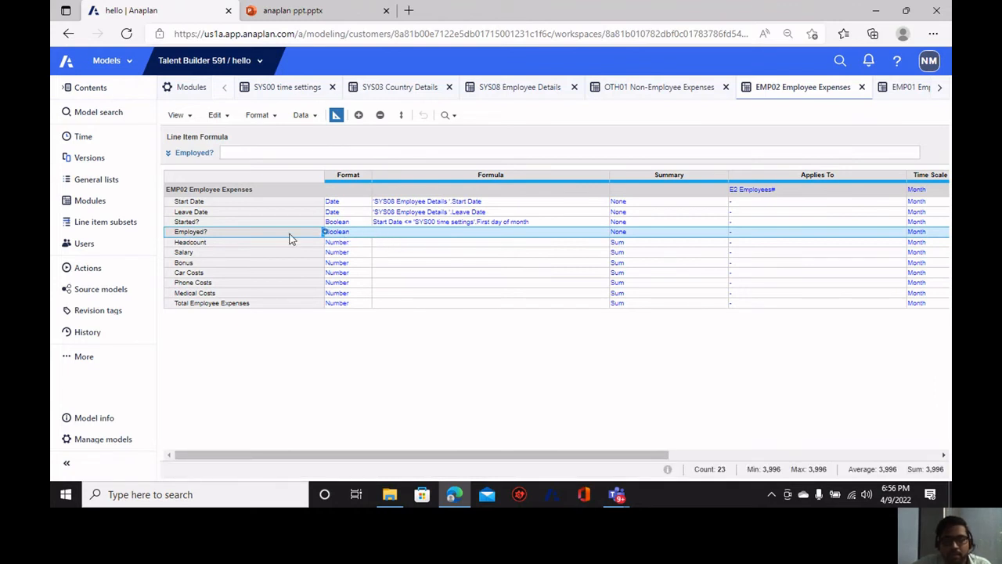
click(248, 224)
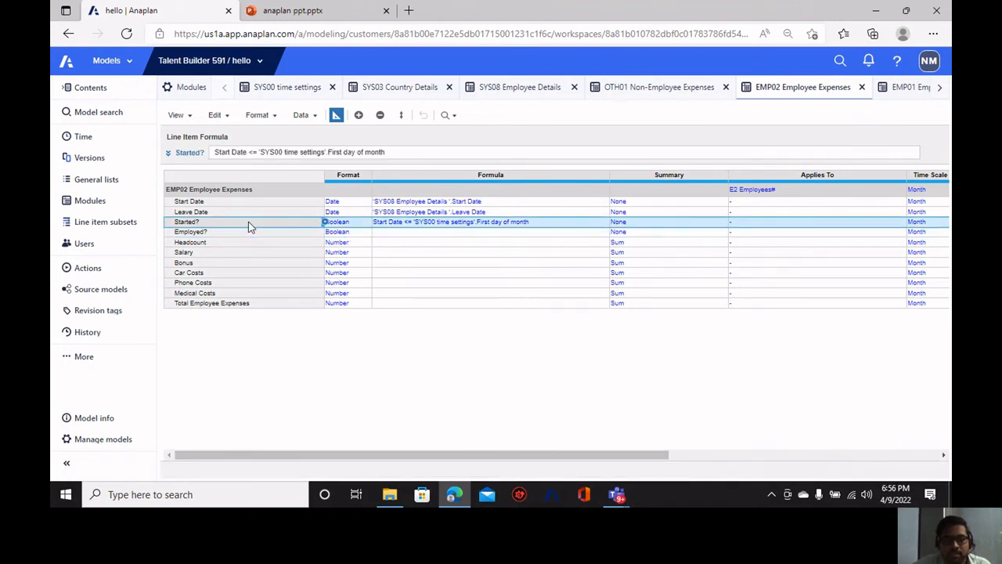
click(425, 234)
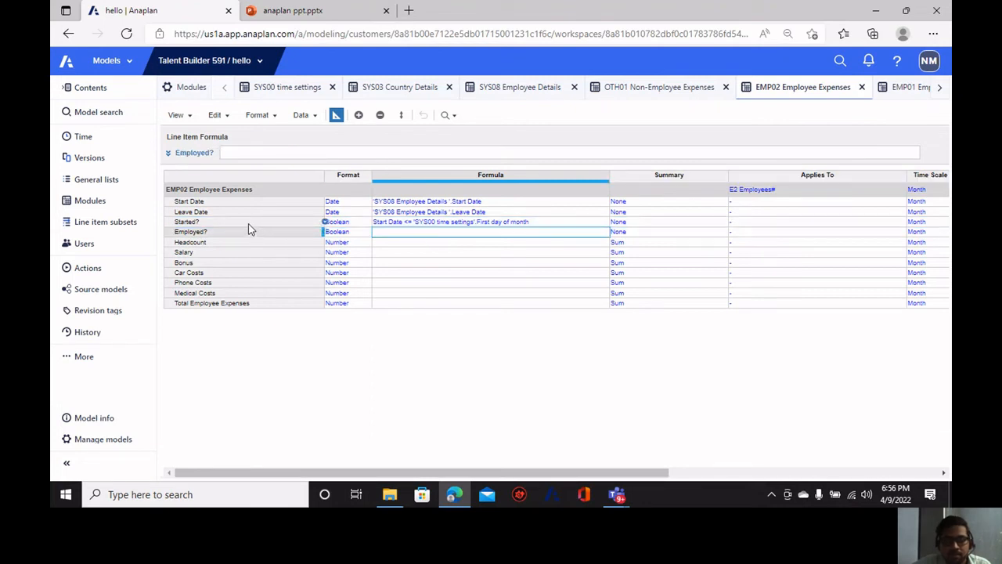
click(221, 151)
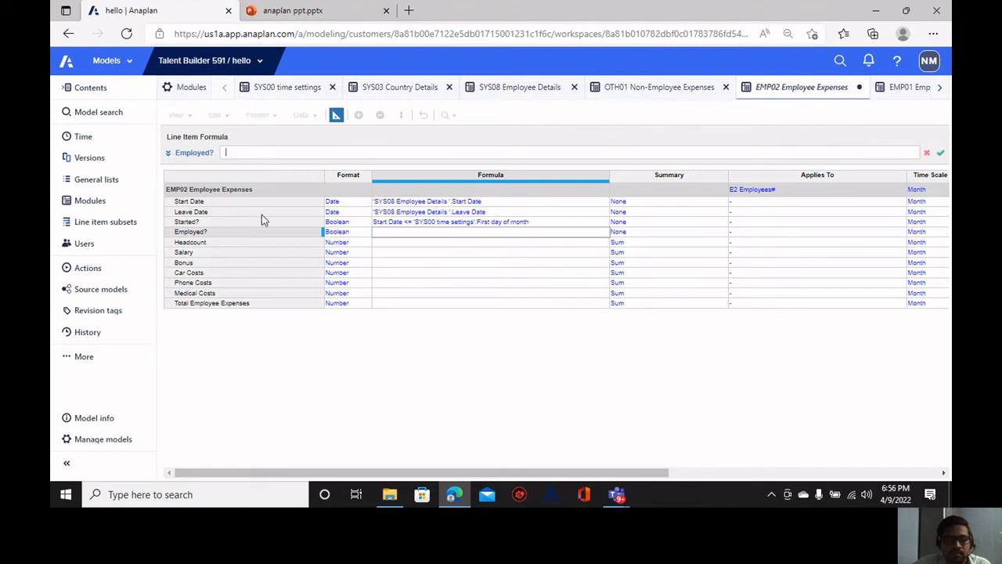
click(329, 222)
key(Return)
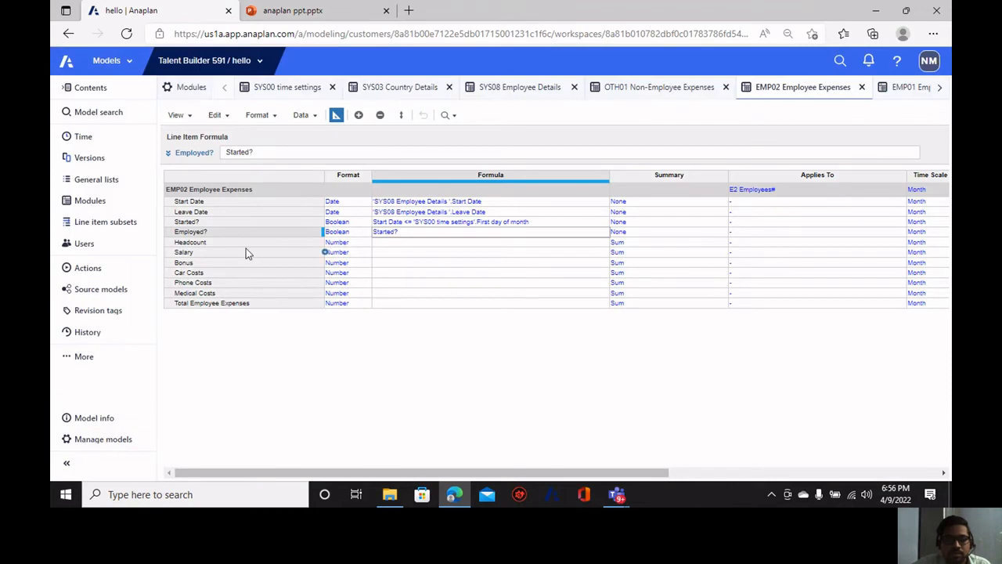
Try to set the Headcount formula to if Employed? then 1 else 0.
click(271, 243)
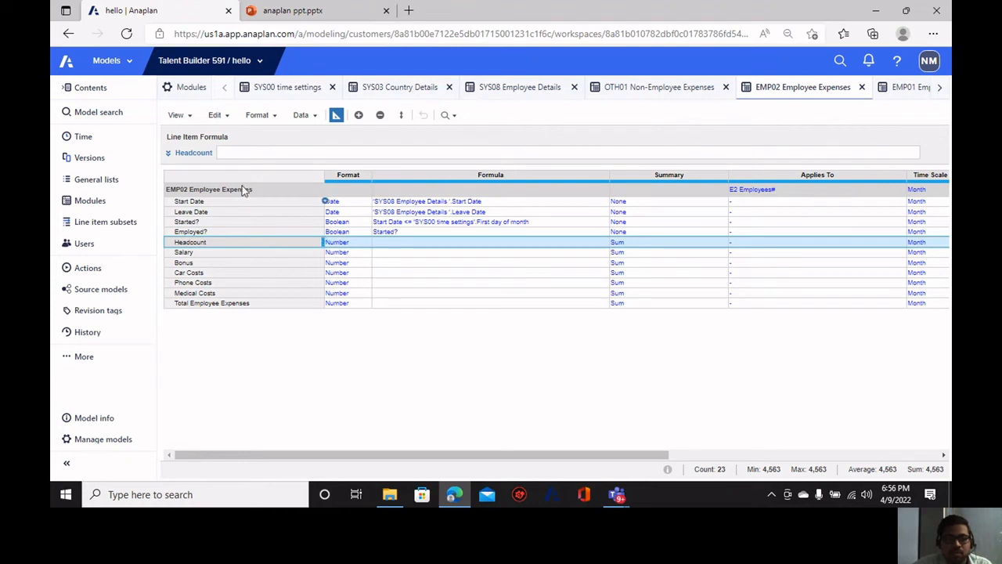
click(246, 151)
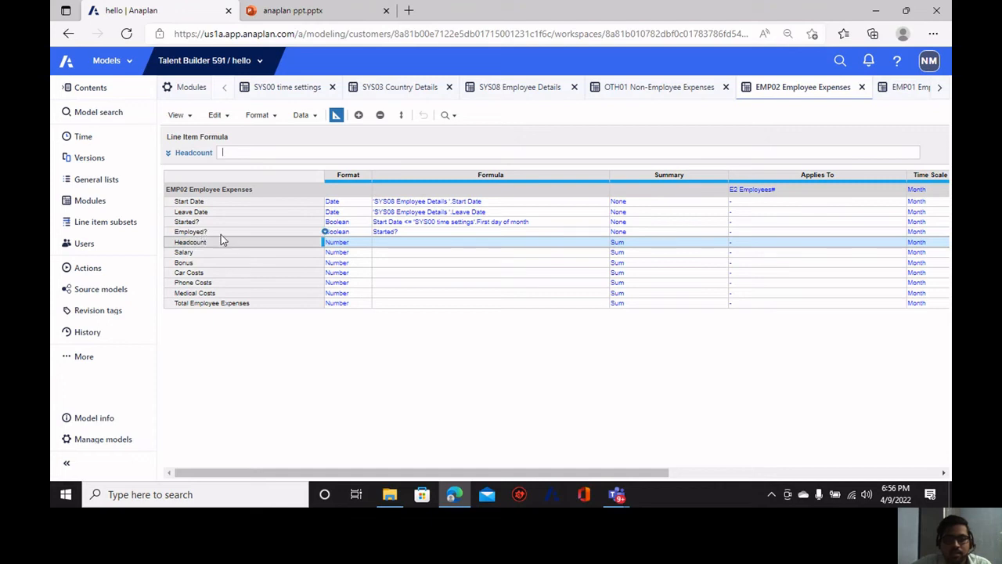
click(384, 241)
click(238, 153)
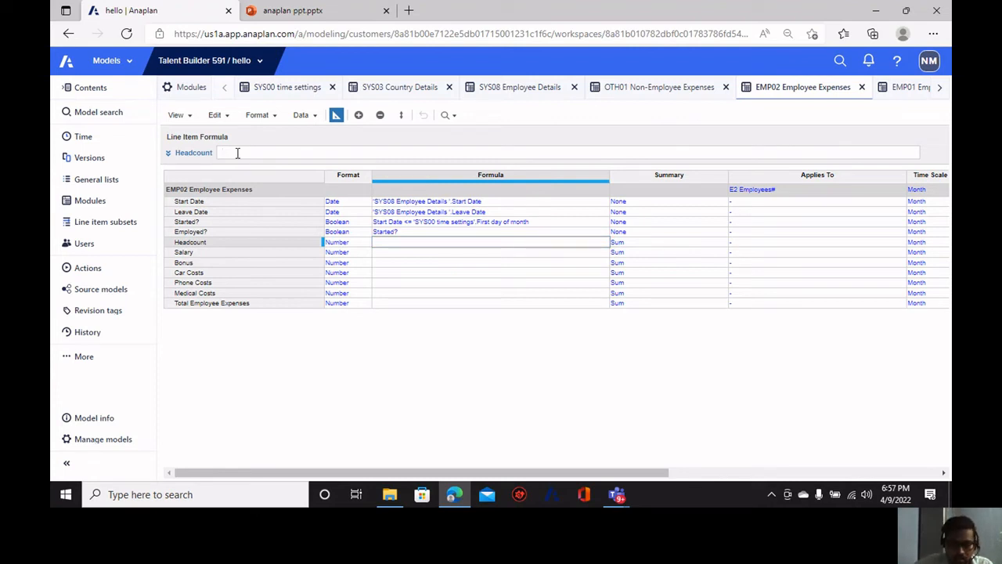
text(if)
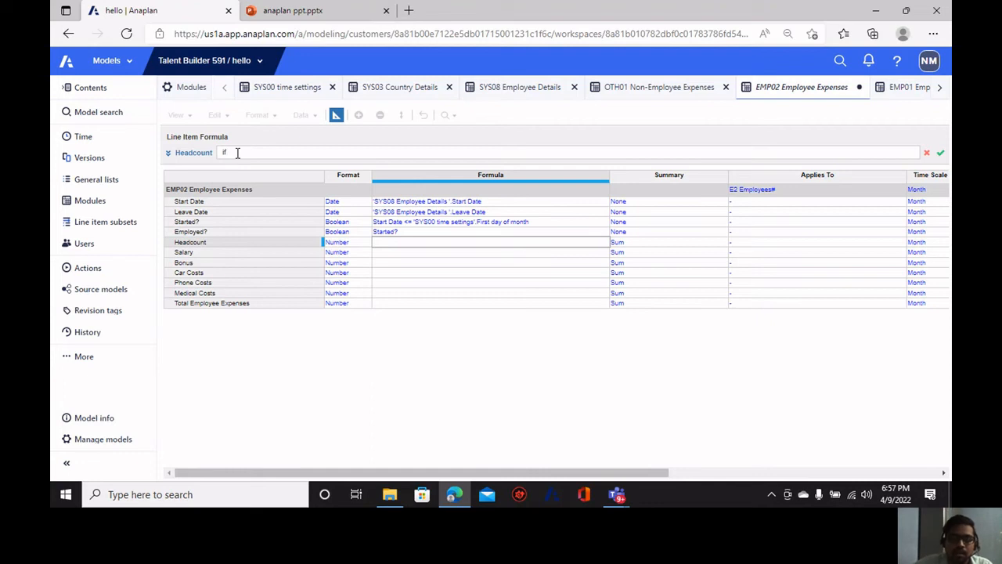
click(200, 233)
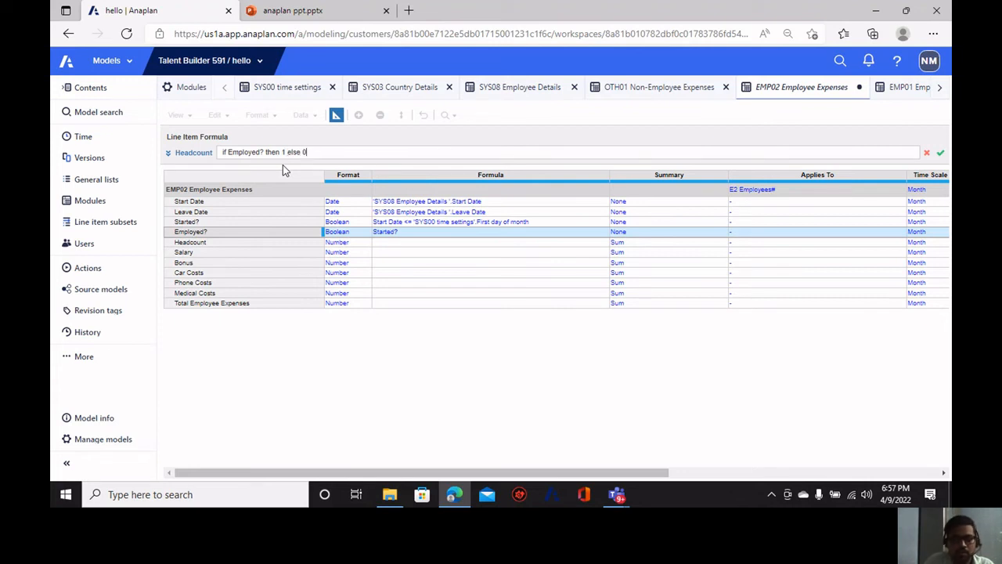
click(940, 152)
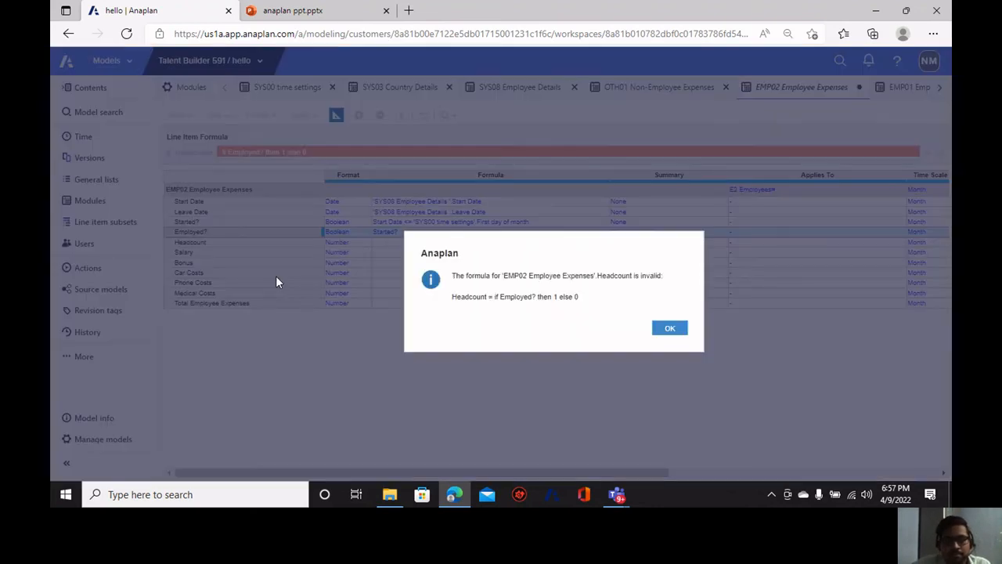
click(662, 329)
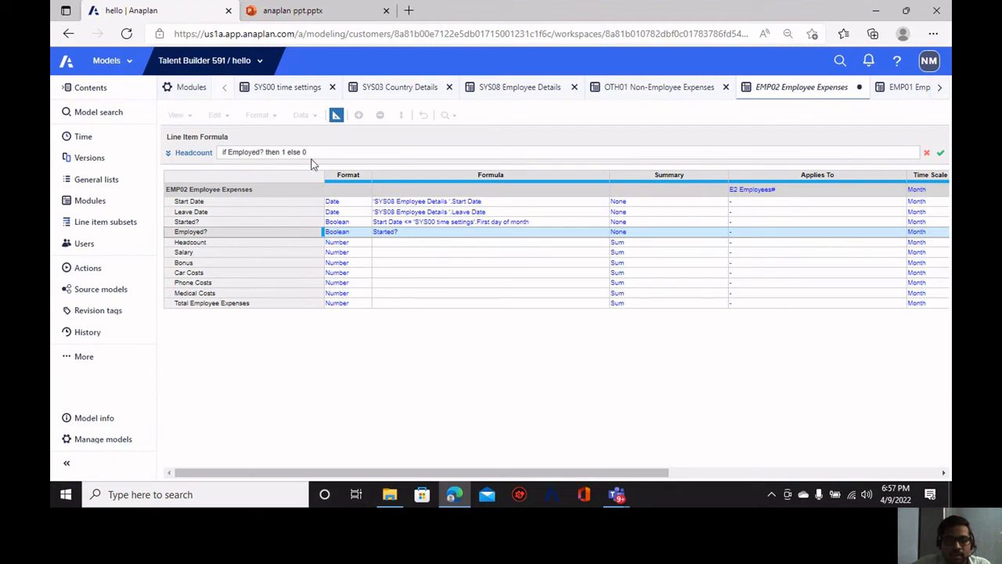
Try to shorten the Headcount formula to Employed? then 1 by removing the if and else parts.
drag(306, 152, 288, 157)
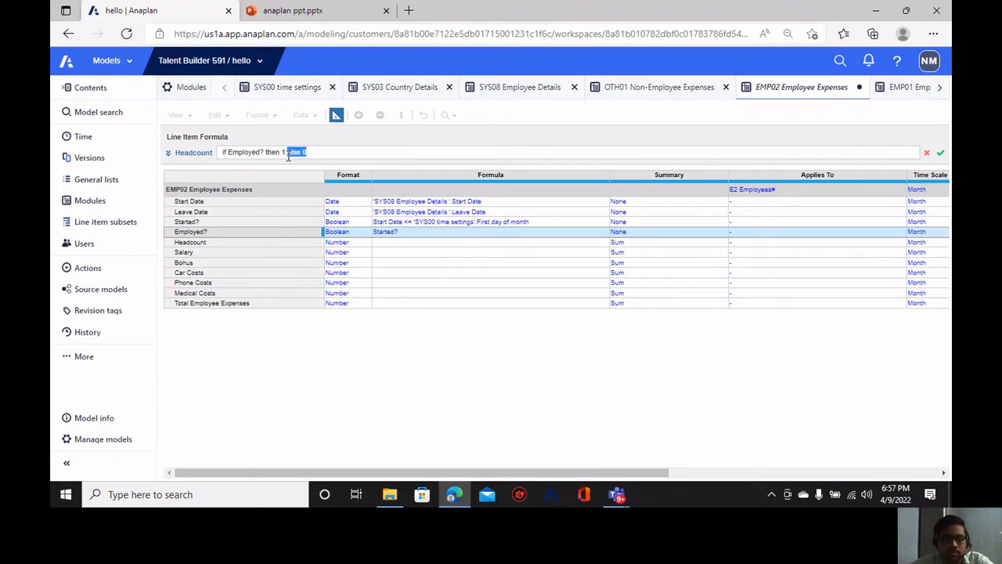
drag(227, 154, 216, 157)
key(BackSpace)
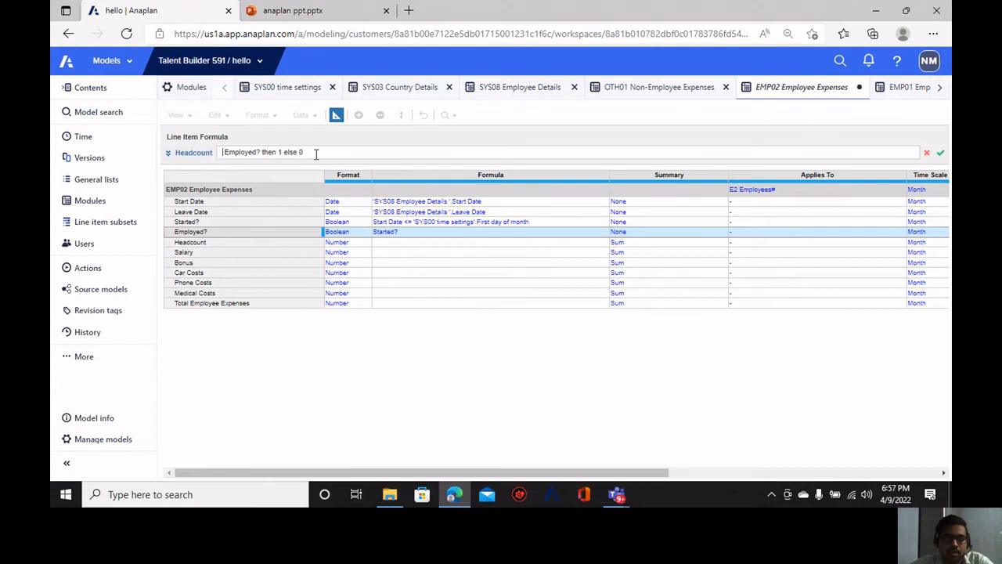
drag(316, 153, 284, 153)
key(BackSpace)
click(939, 153)
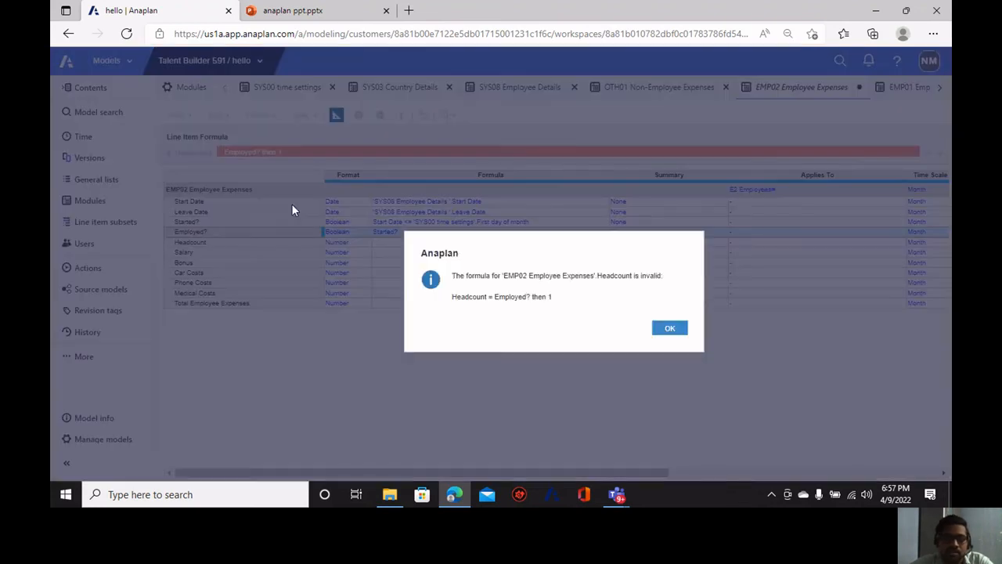
key(Return)
Try to reduce the Headcount formula to only the Employed? reference.
drag(285, 153, 267, 154)
key(BackSpace)
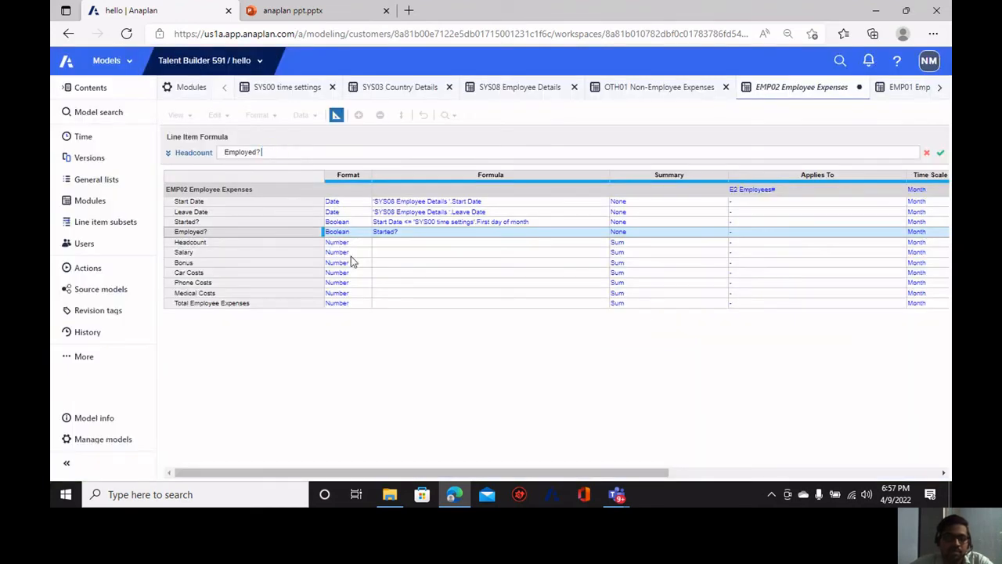
click(939, 152)
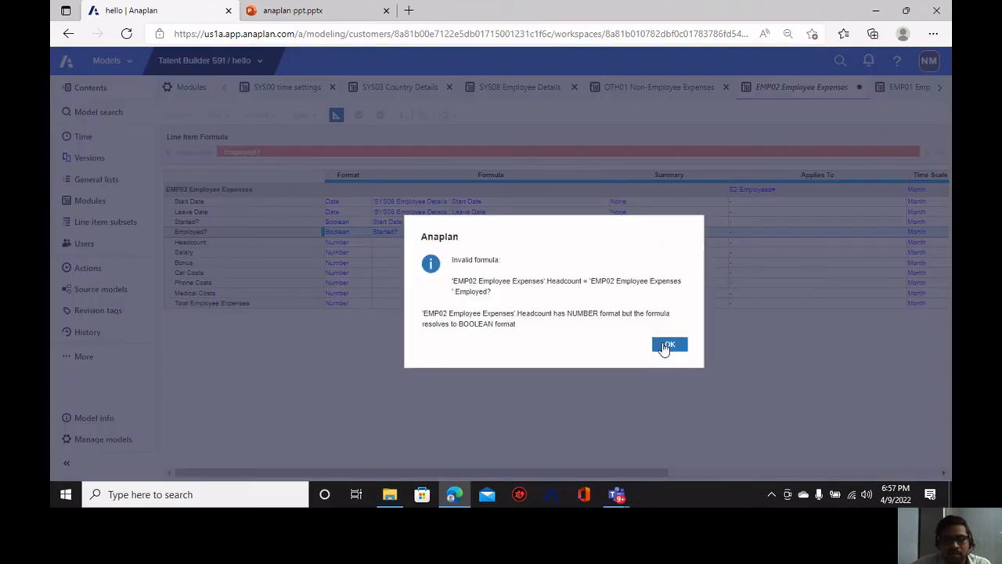
click(665, 346)
click(392, 241)
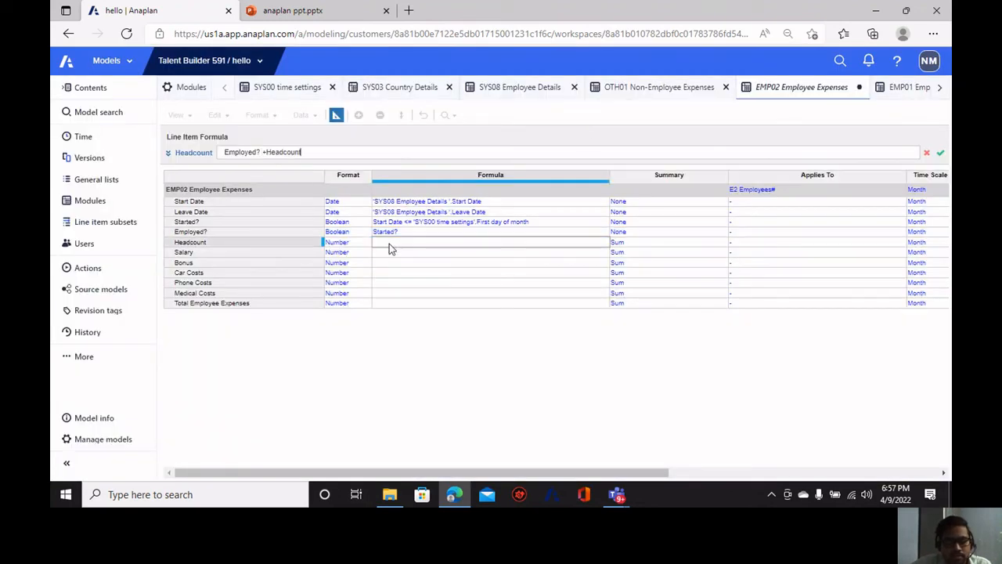
Set the Headcount formula to IF Employed? THEN 1 ELSE 0 by replacing the existing draft text.
drag(316, 152, 165, 194)
key(BackSpace)
key(BackSpace)
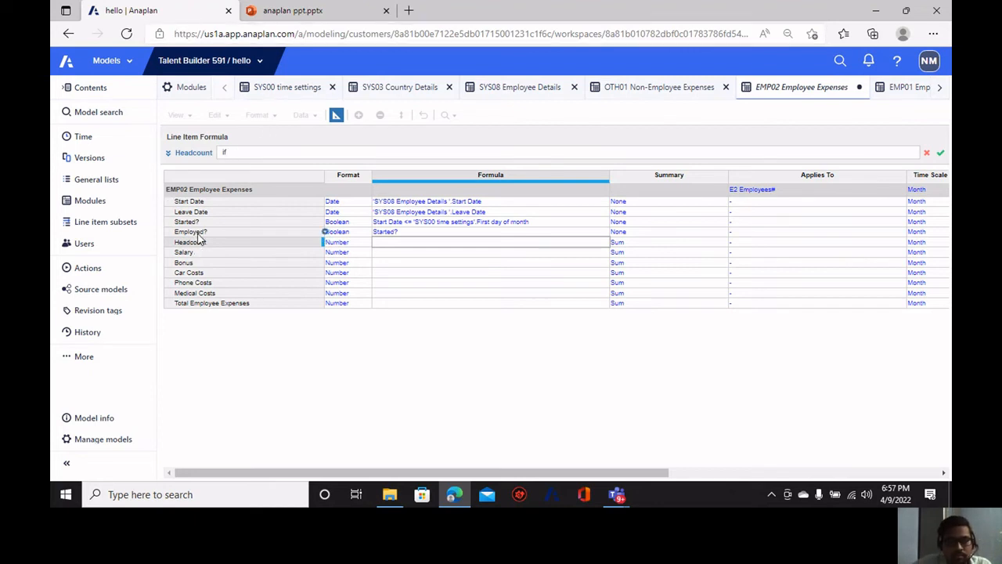
click(192, 233)
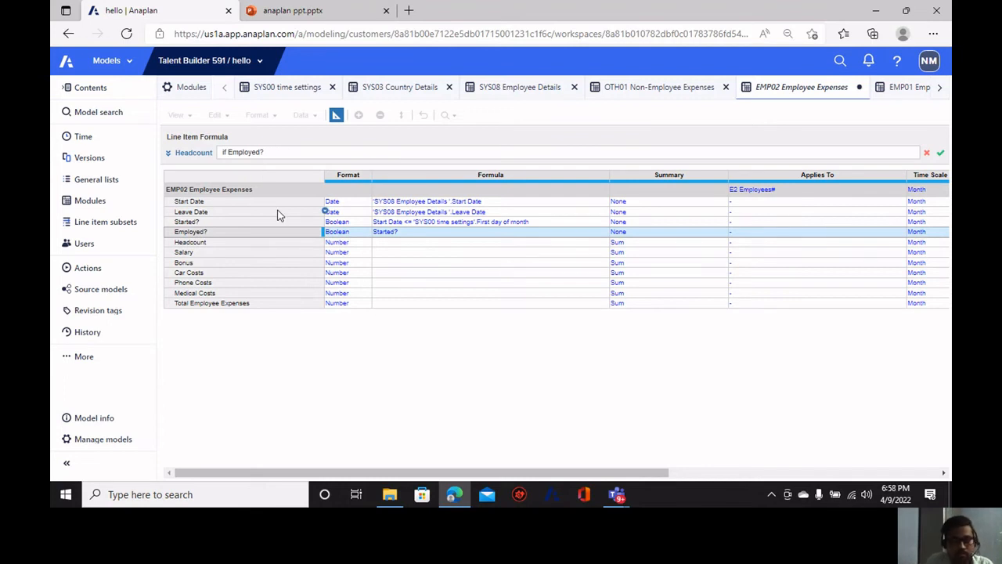
text(thje)
key(BackSpace)
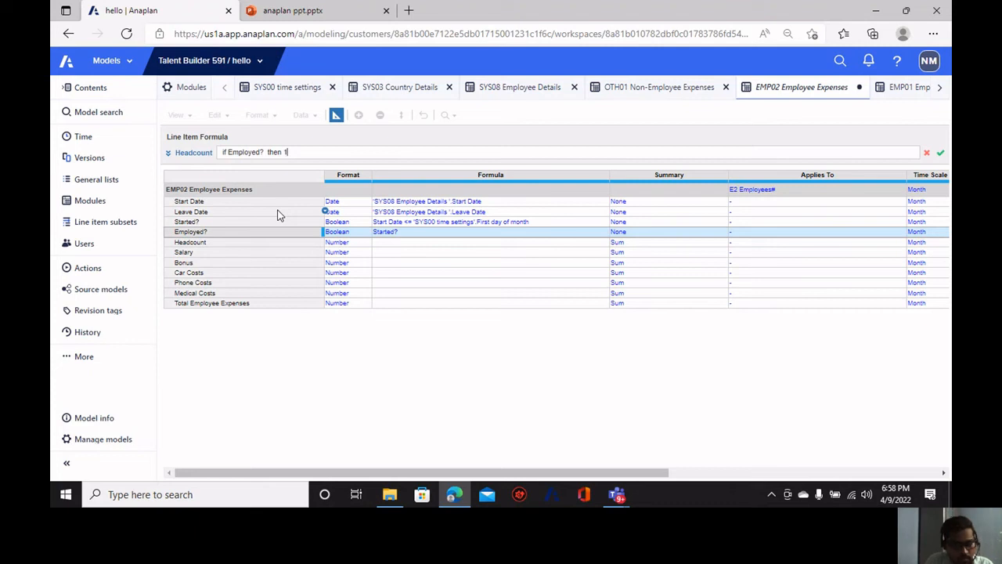
text(0)
key(Return)
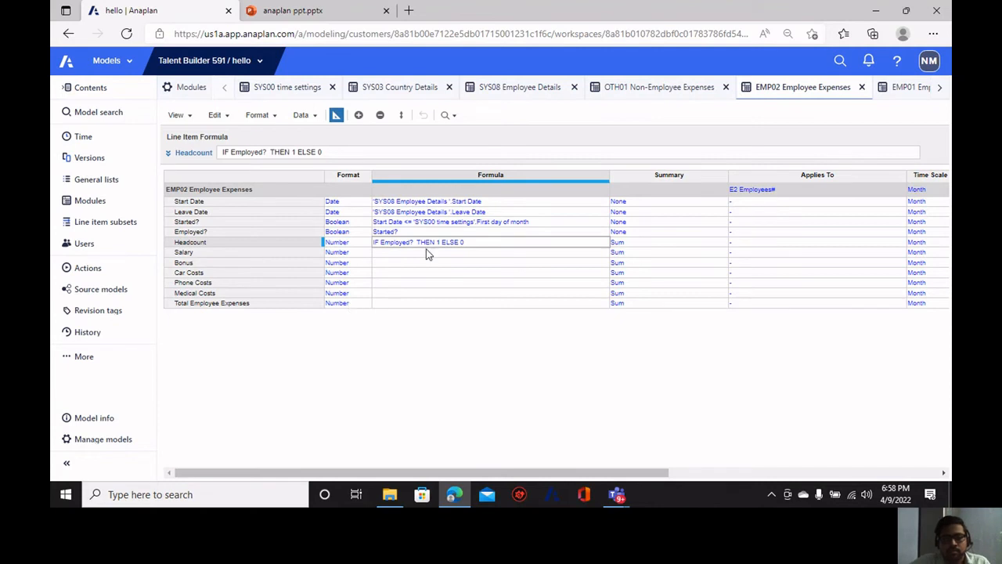
Examine the calculated Headcount values for Jan 19 and FY19 in the EMP02 Employee Expenses data grid.
click(337, 116)
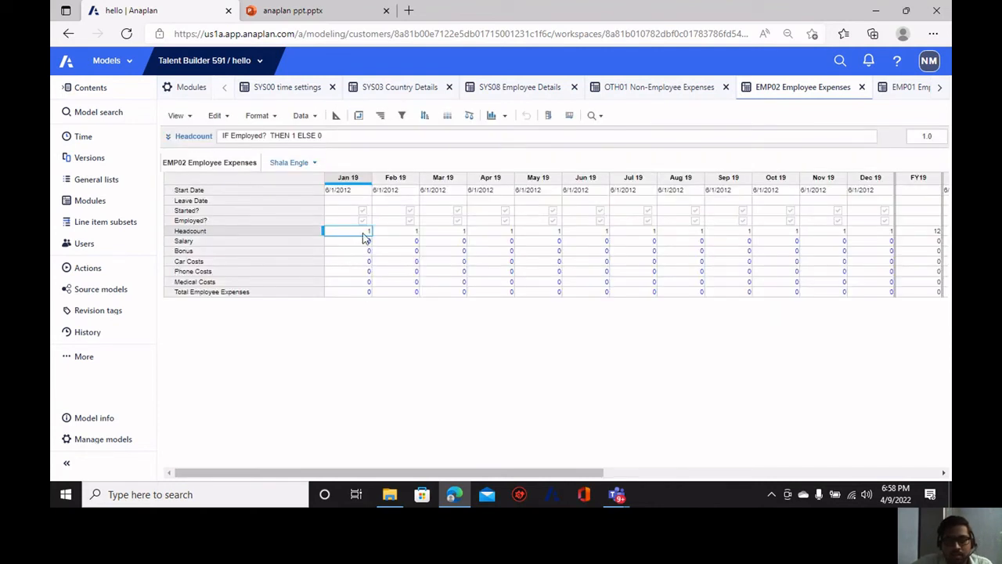
click(928, 231)
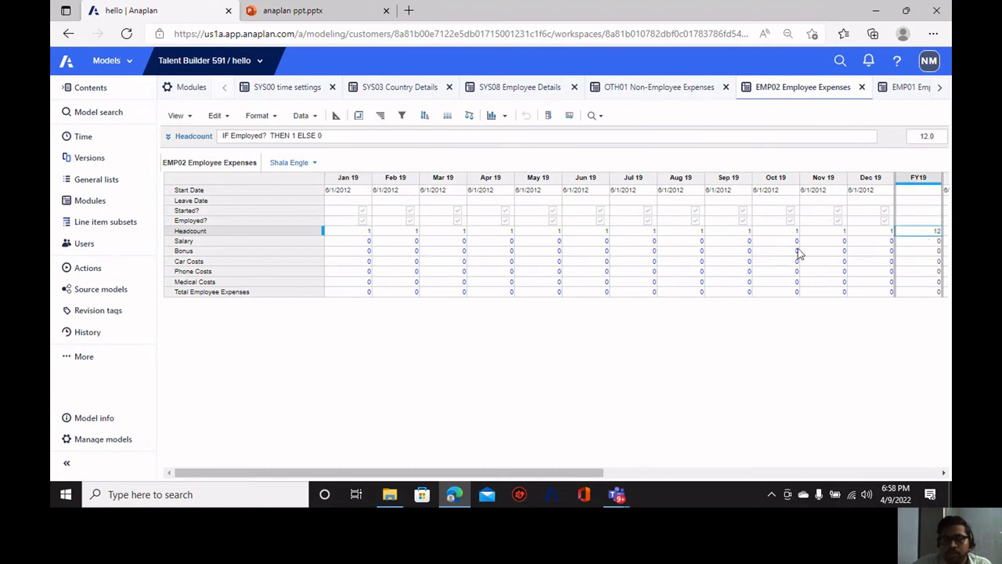
click(364, 233)
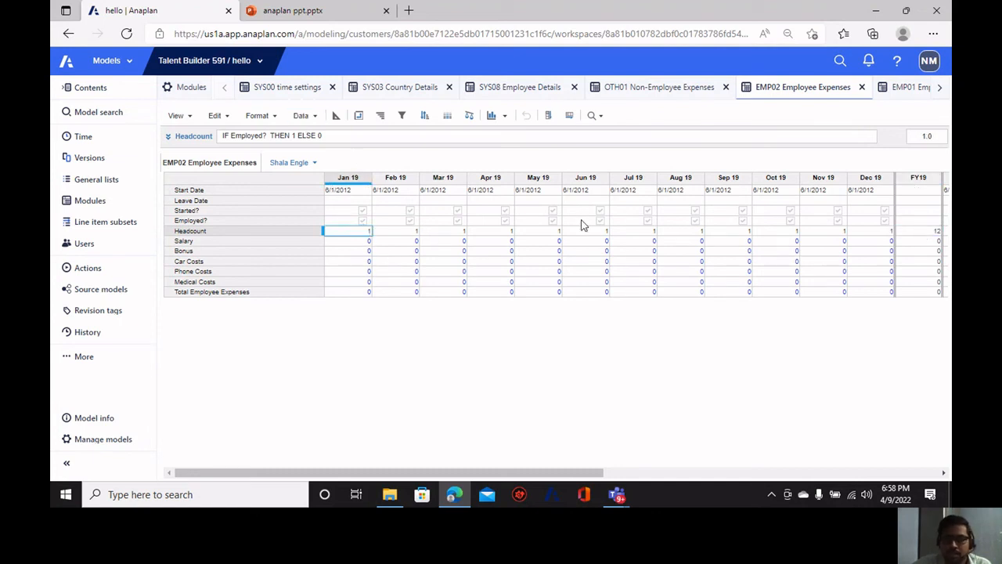
click(921, 231)
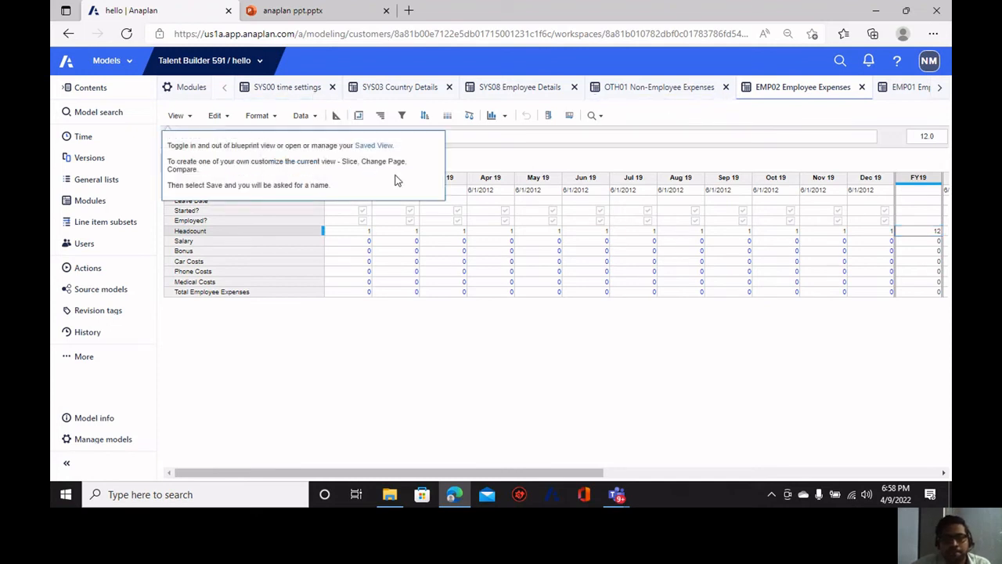
click(343, 119)
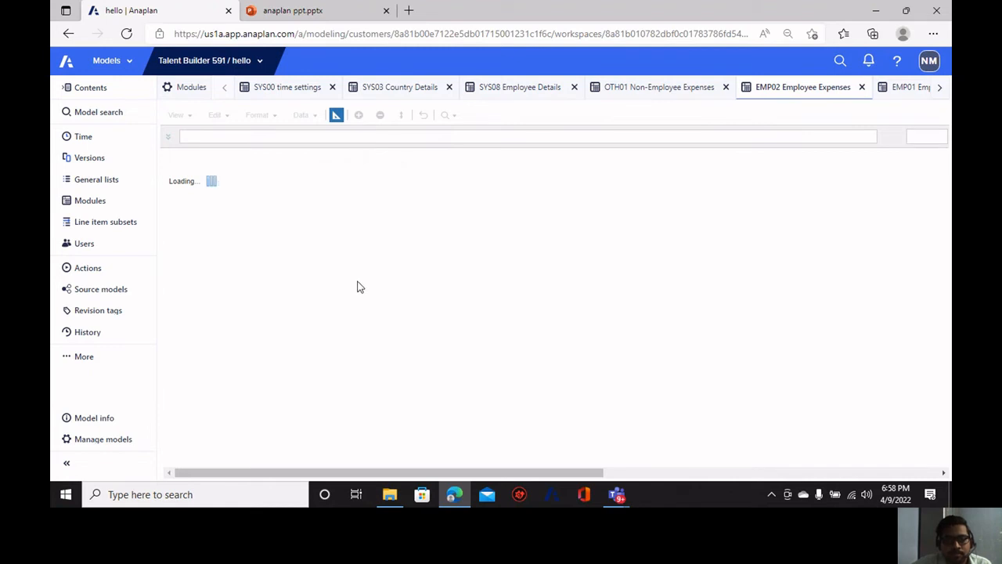
click(401, 253)
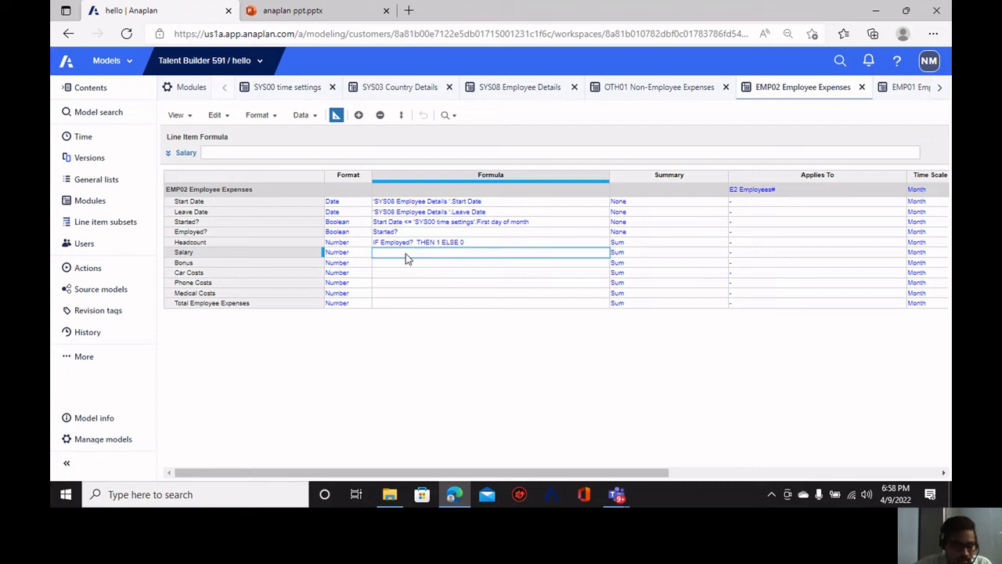
text(sa)
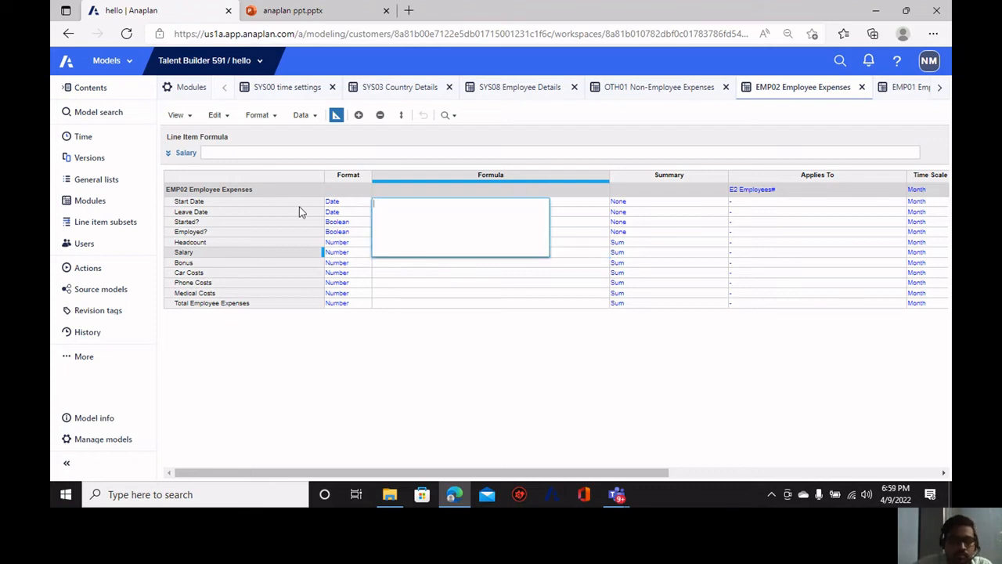
click(220, 152)
text(salary*)
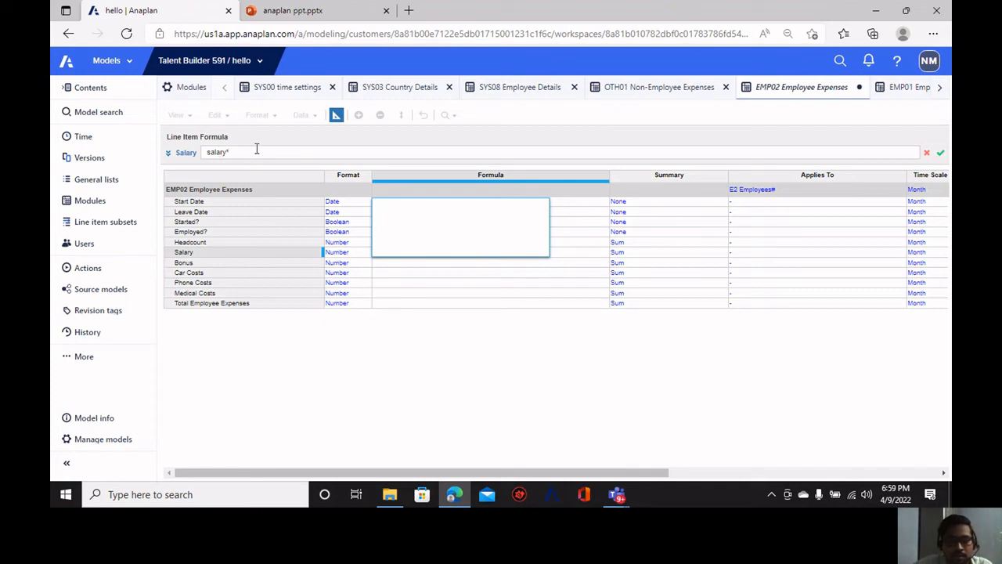
drag(239, 154, 207, 154)
key(BackSpace)
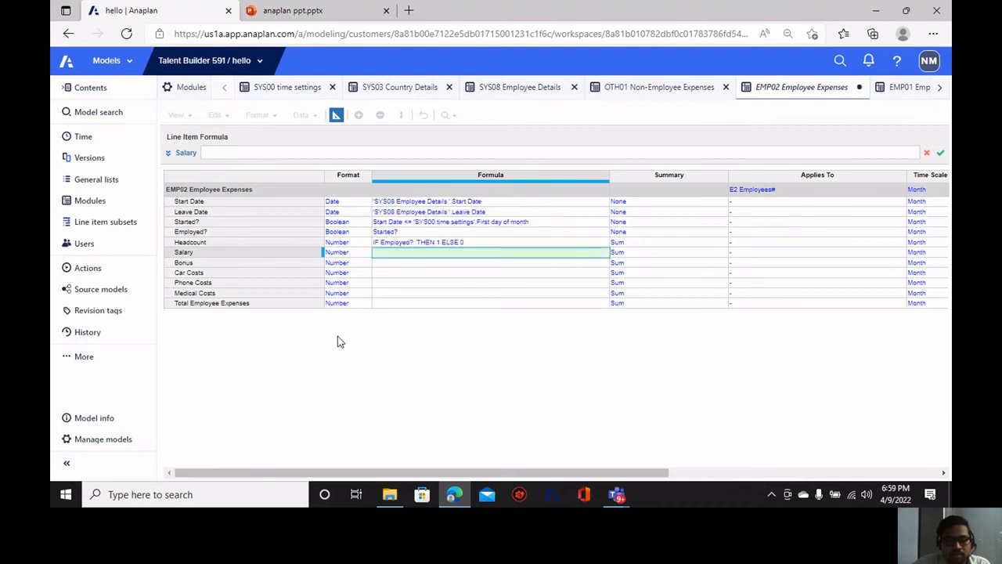
Set the Salary formula to 'SYS08 Employee Details '.Current Salary / 12 by referencing that module's line item.
click(387, 258)
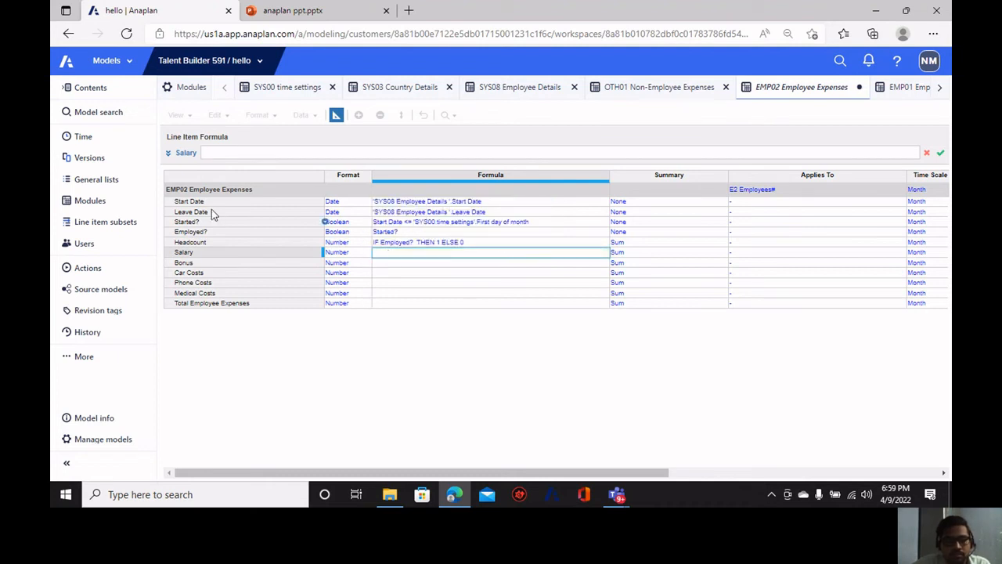
click(183, 156)
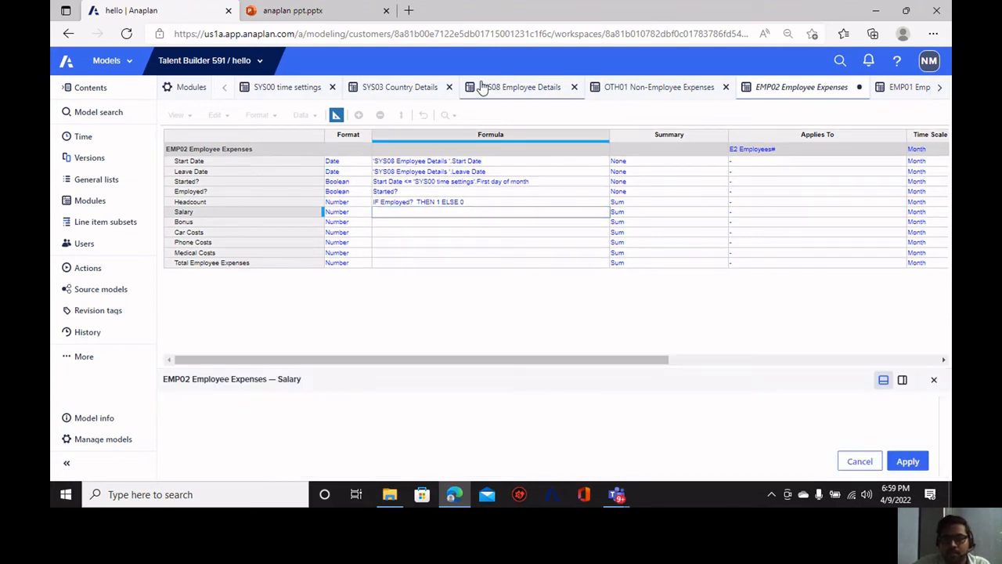
click(507, 89)
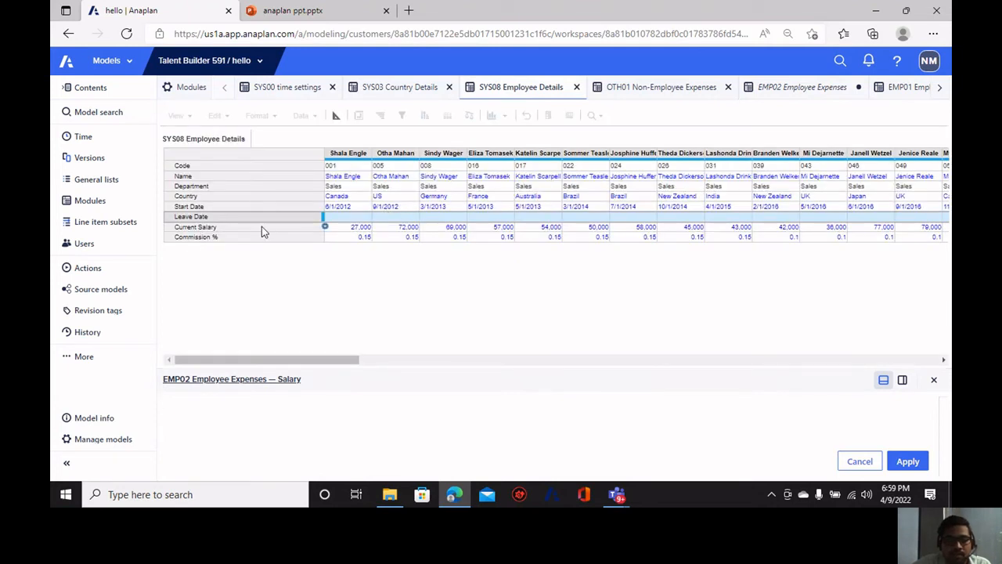
click(261, 226)
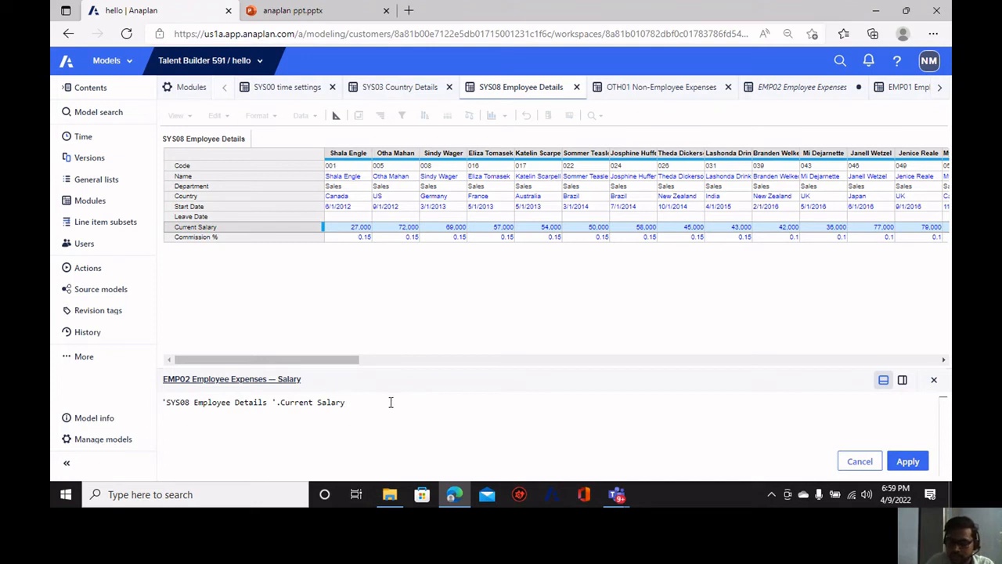
text(/)
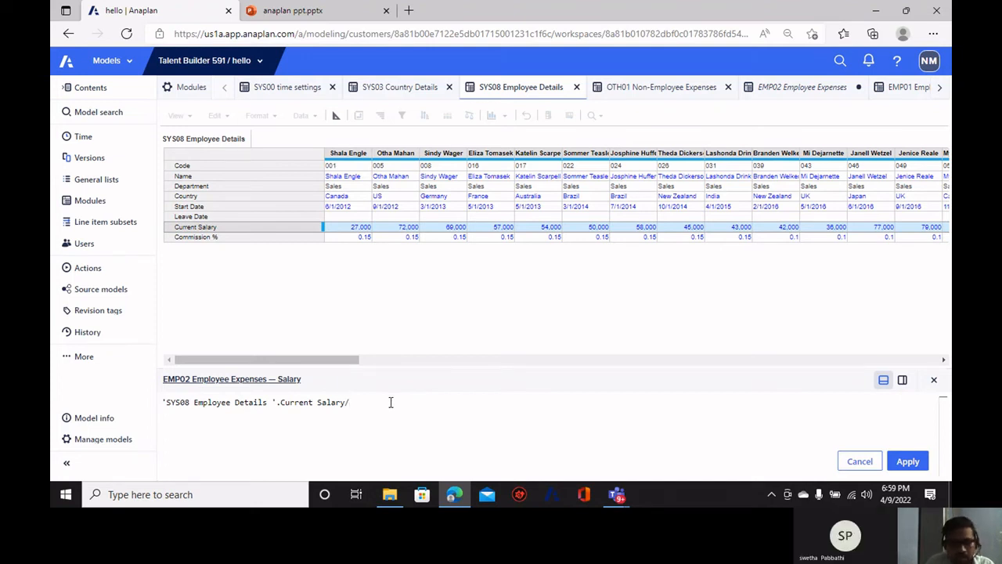
text(12)
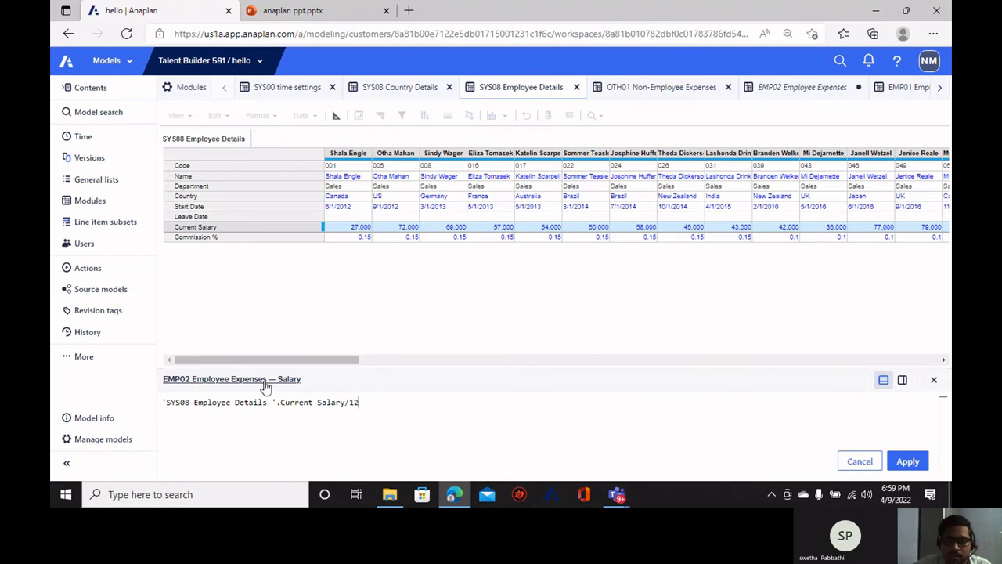
click(908, 462)
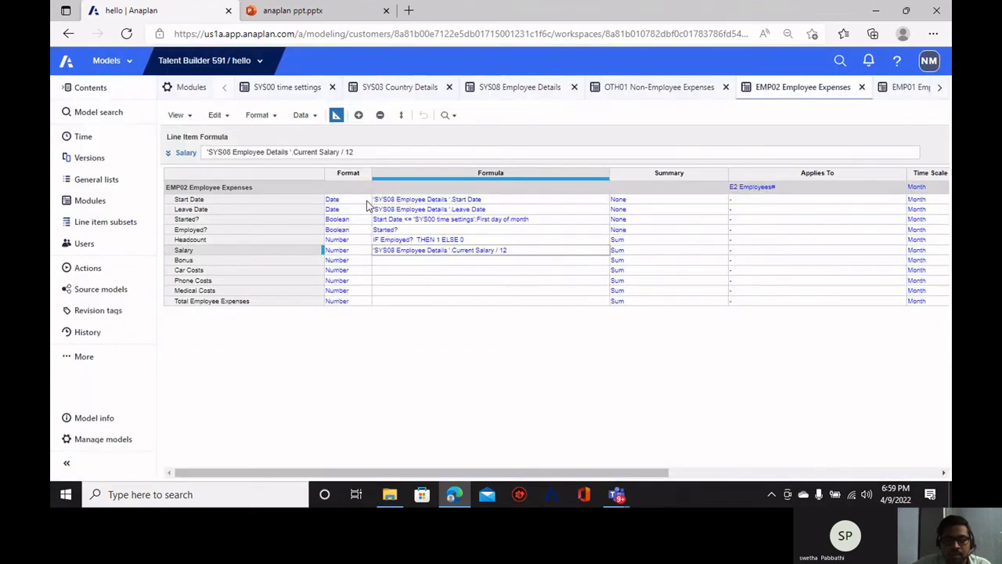
Remove the division by 12 from the Salary formula while viewing the monthly values in the data grid.
click(255, 261)
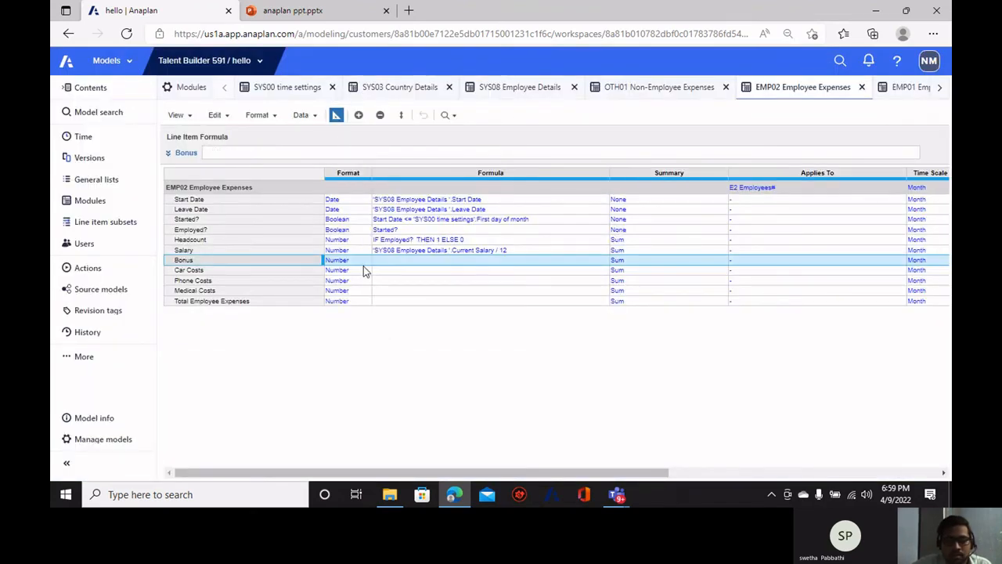
click(336, 115)
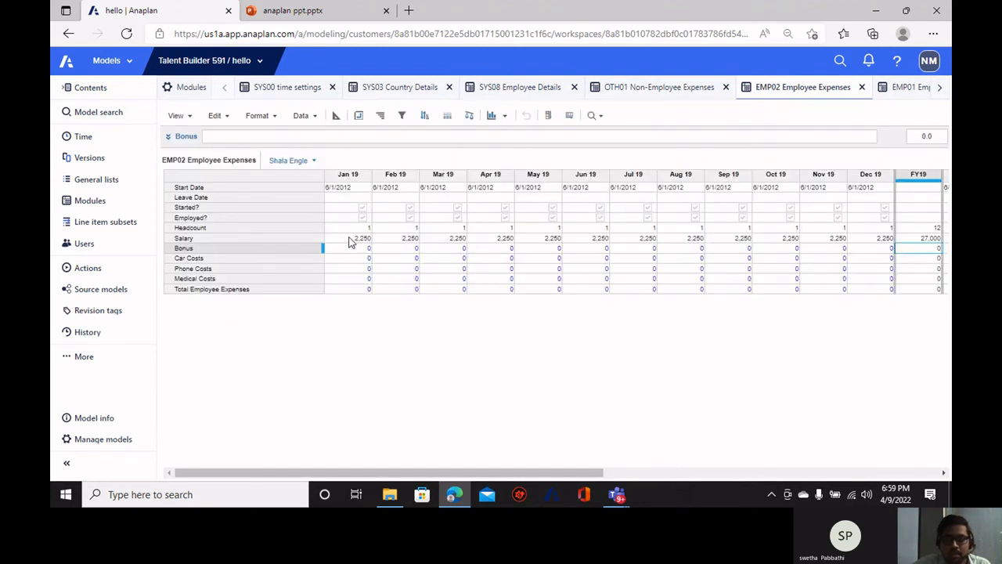
click(787, 240)
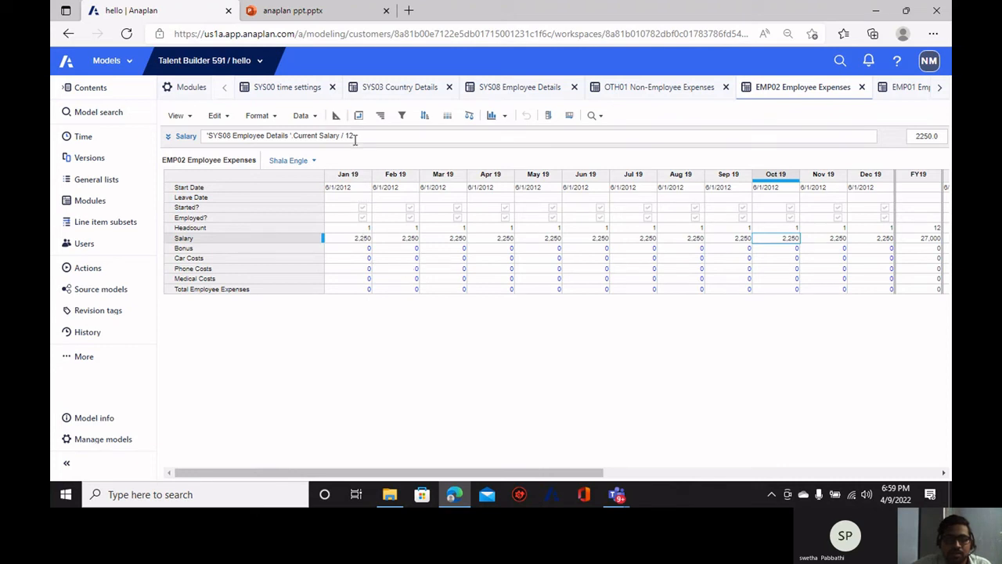
drag(354, 138, 341, 140)
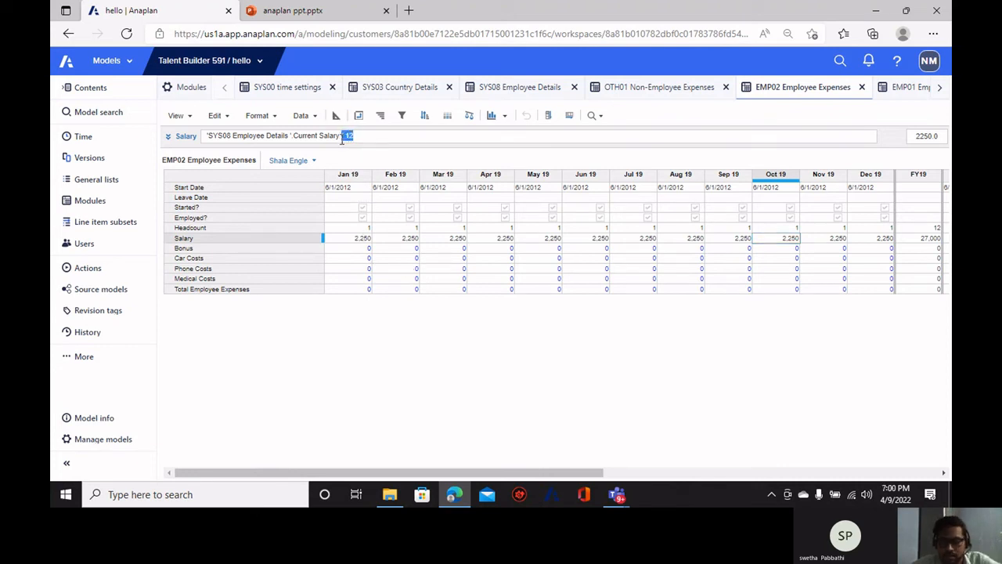
key(BackSpace)
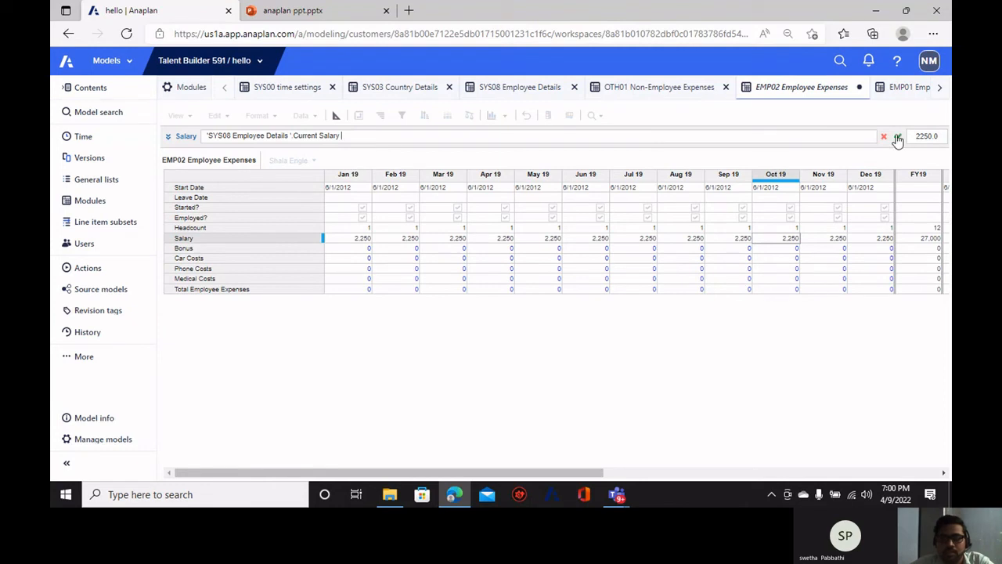
click(898, 139)
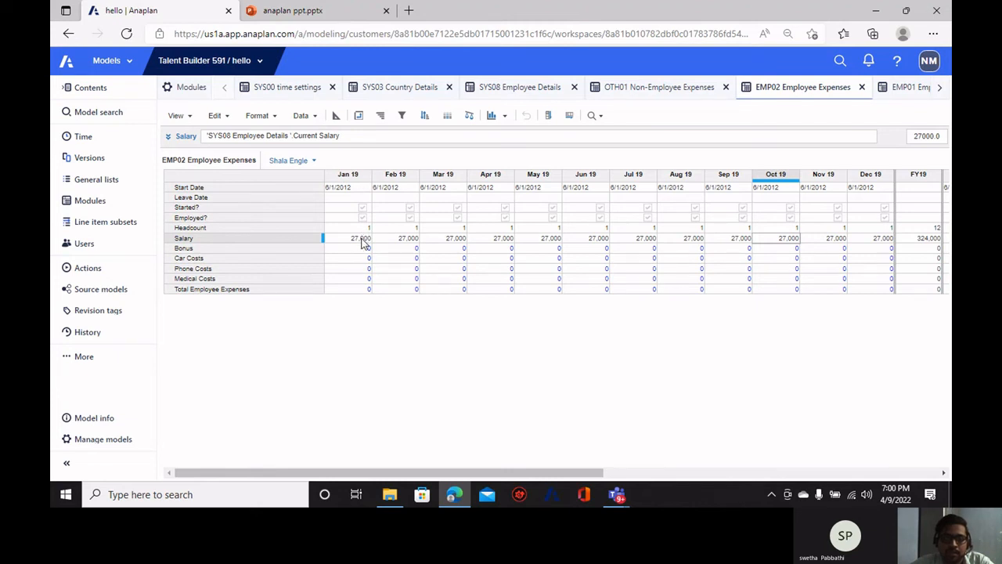
Restore the division by 12 in the Salary formula and return to the blueprint view.
click(351, 139)
text(/12)
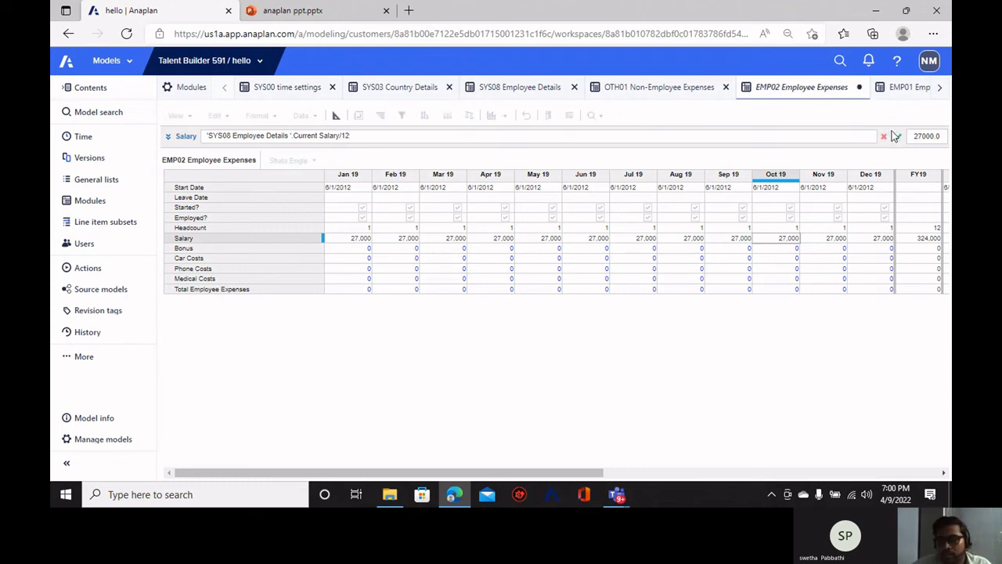
click(898, 137)
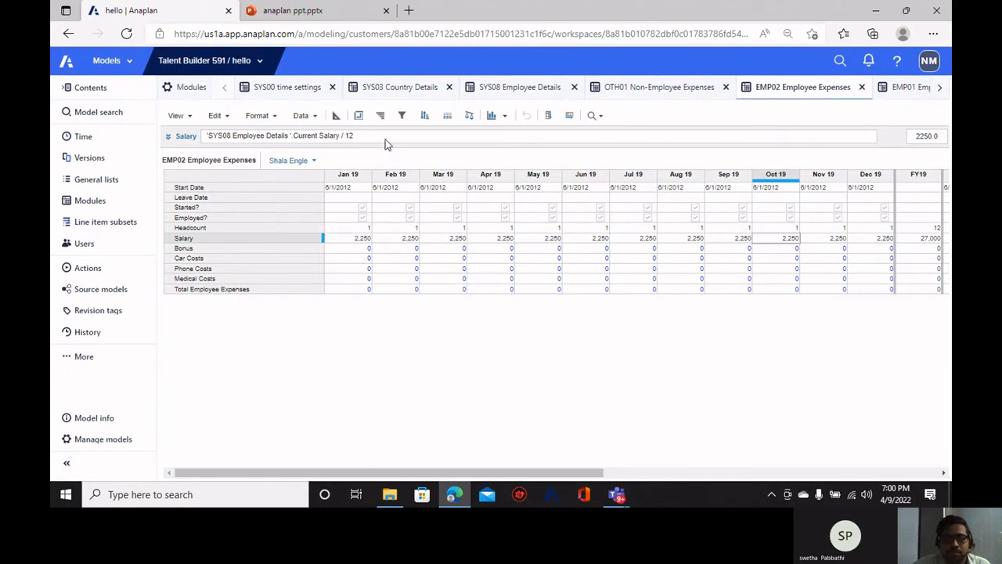
click(336, 116)
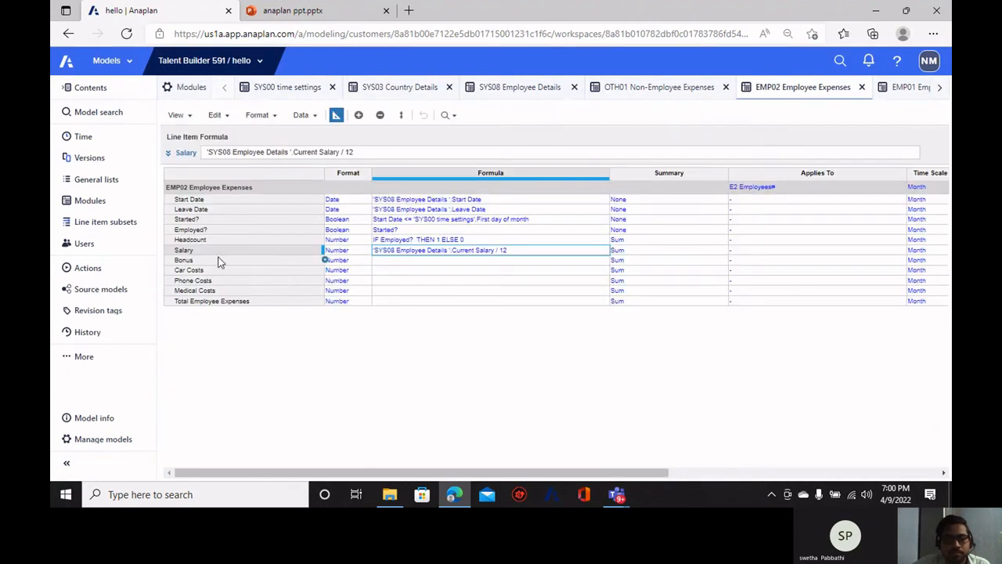
Begin the Bonus formula in EMP02 Employee Expenses with Salary multiplied by 'EMP01 Employee Drivers '.Bonus %, referencing both line items.
click(285, 260)
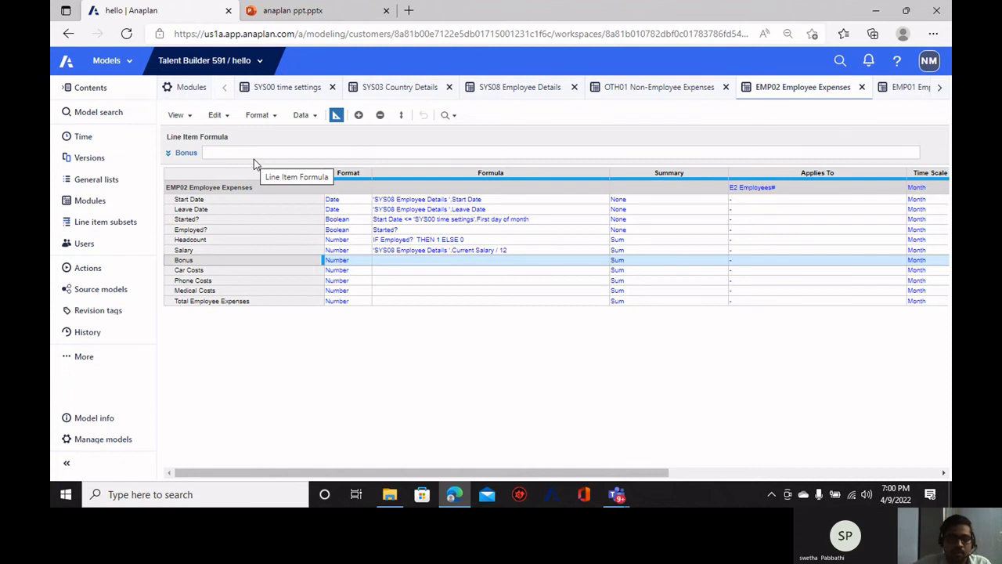
click(192, 251)
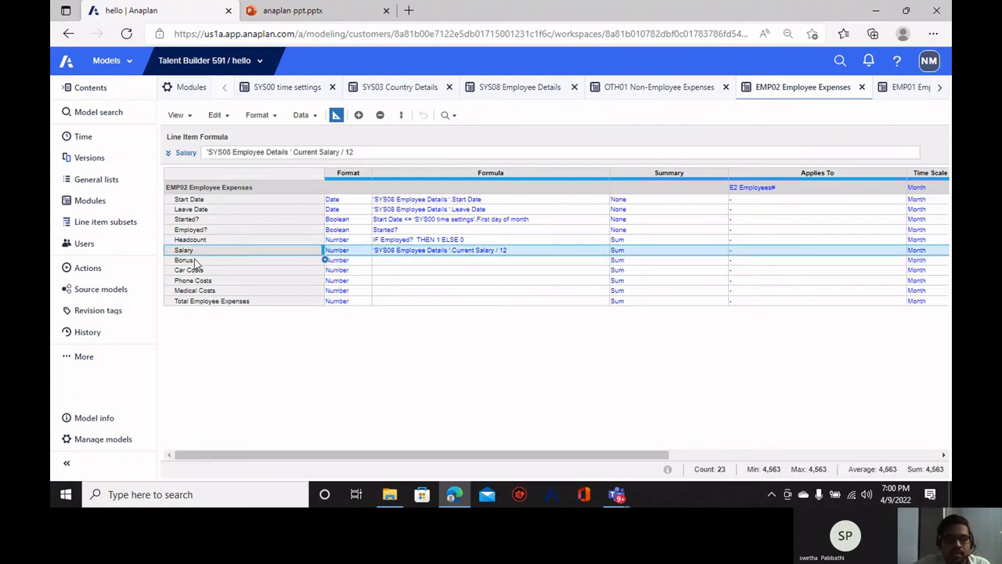
click(208, 259)
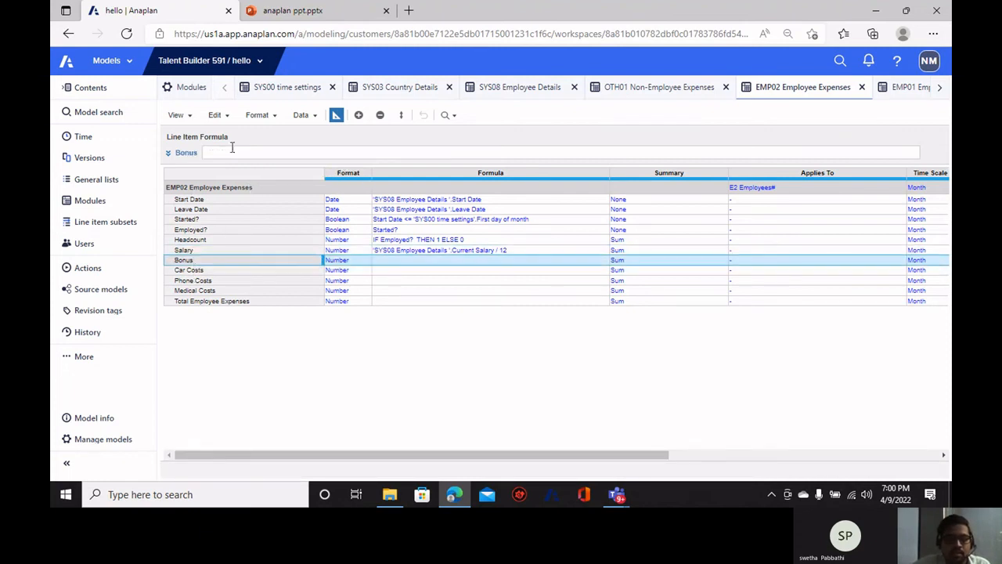
click(195, 251)
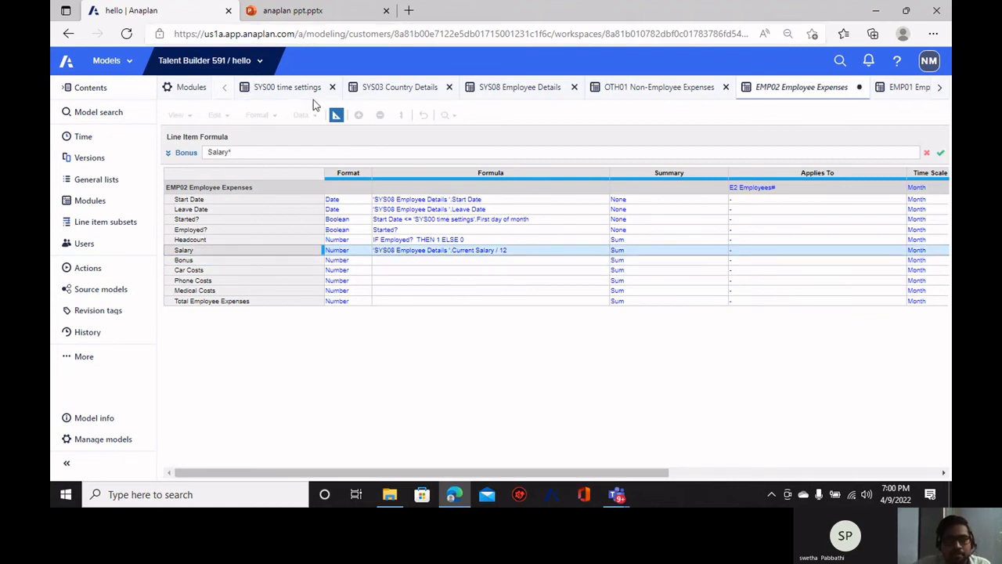
click(894, 93)
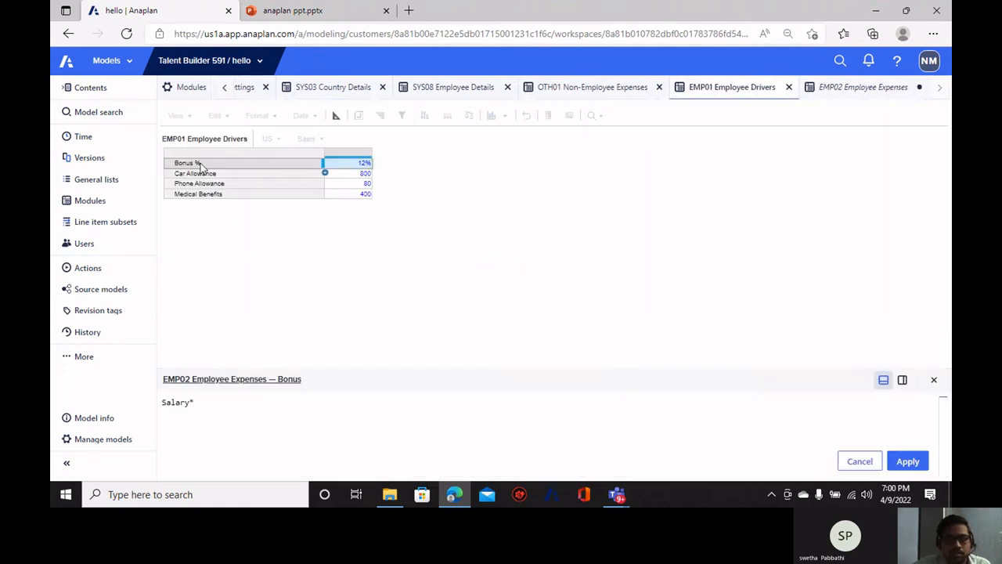
click(196, 164)
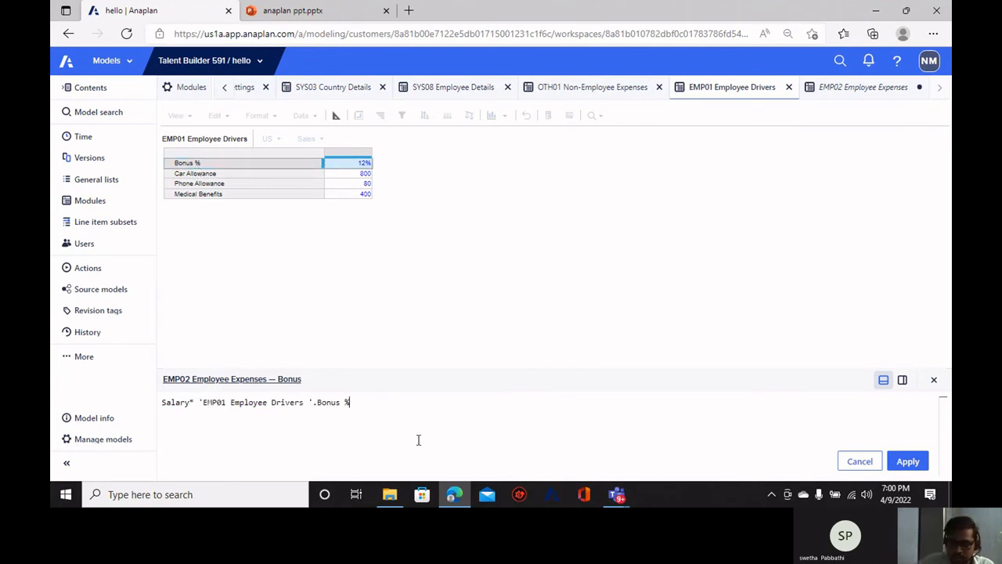
Append a lookup on 'SYS08 Employee Details '.Department in square brackets to the Bonus % reference.
text([)
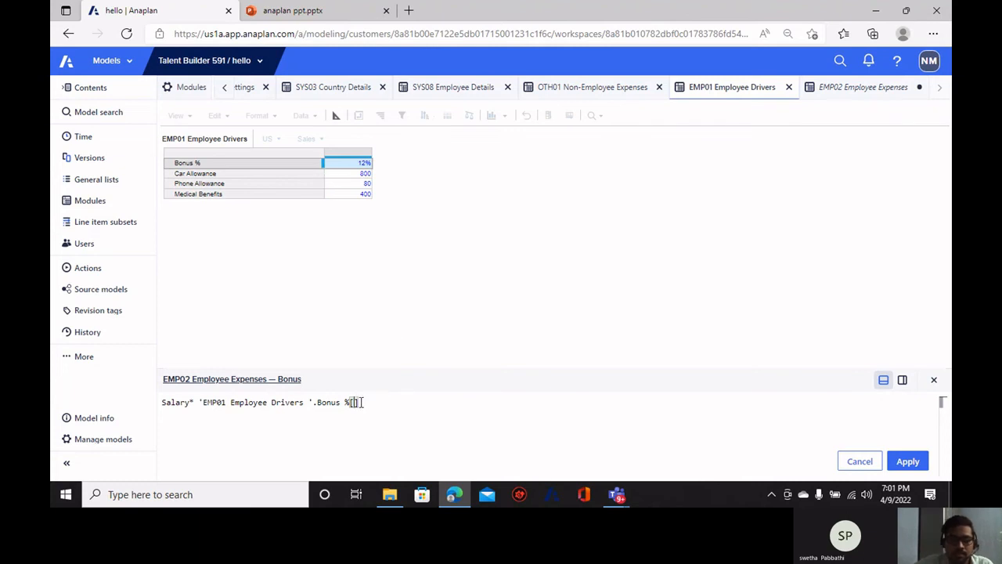
text(l)
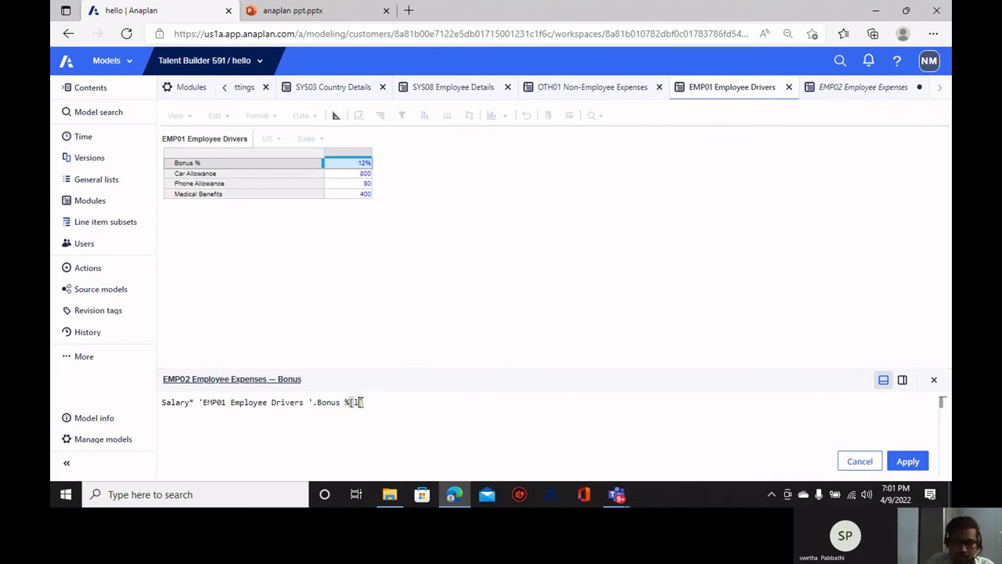
text(ookup)
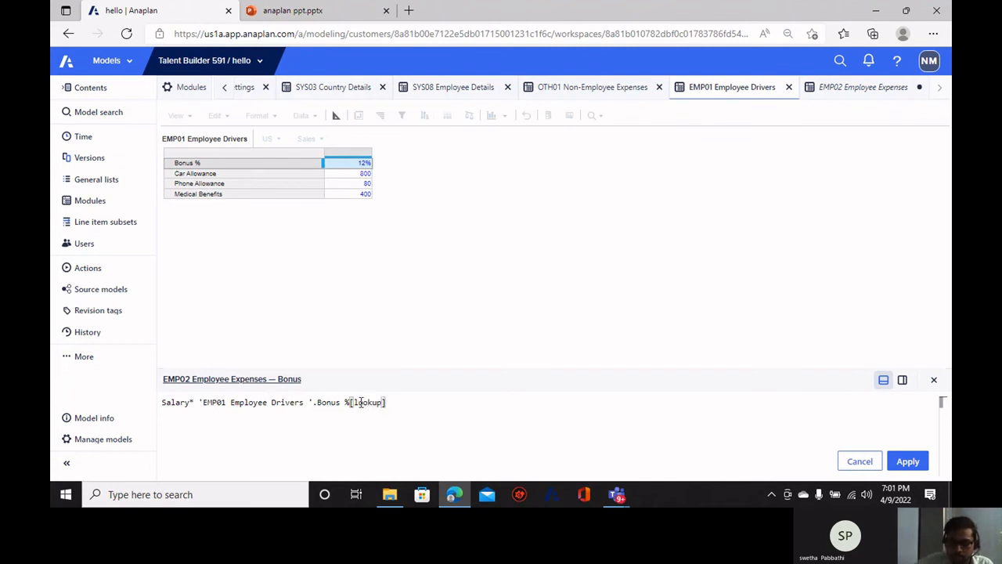
text(:)
click(451, 87)
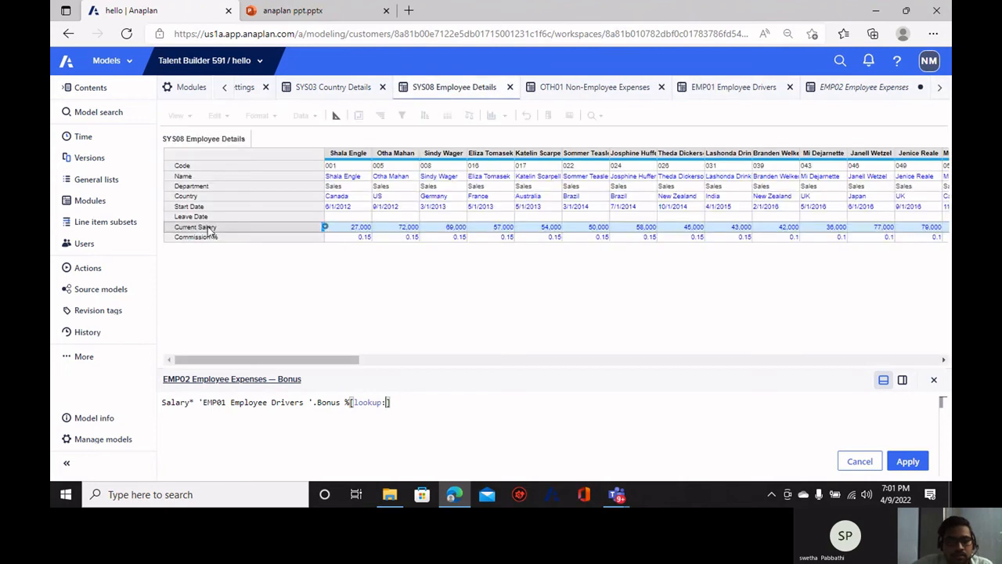
click(204, 187)
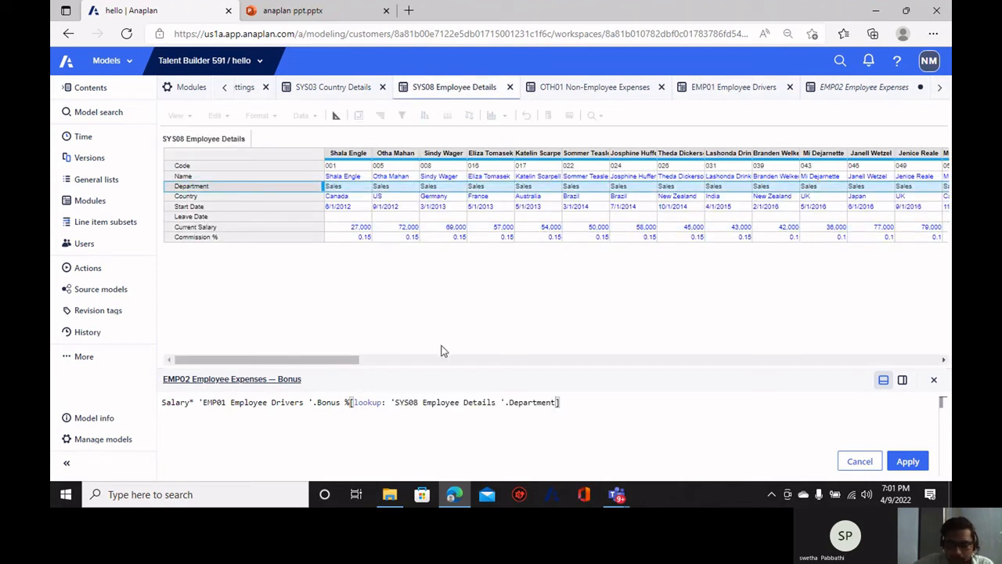
Add a second lookup on 'SYS08 Employee Details '.Country to the Bonus formula and apply it.
text(,loo)
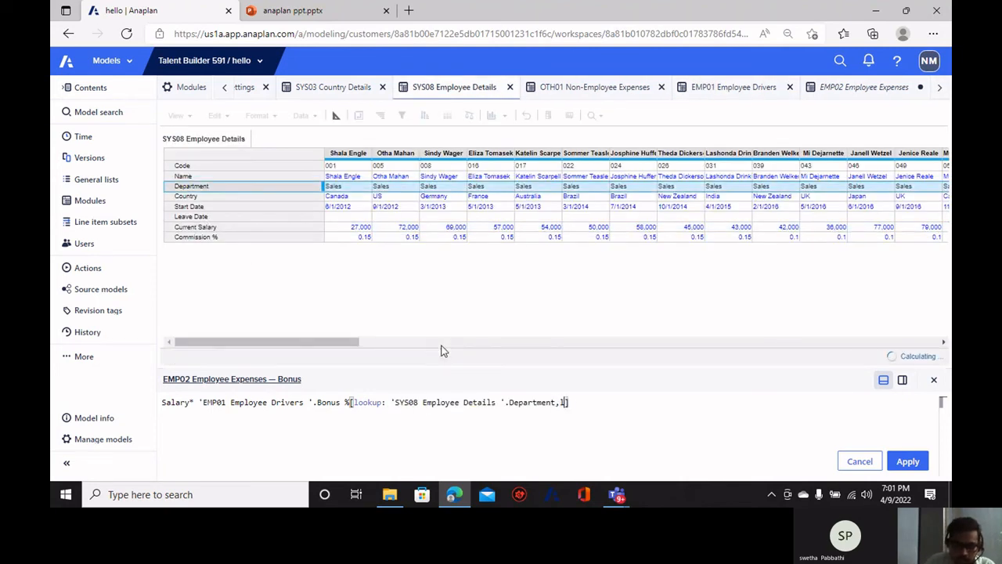
text(kup)
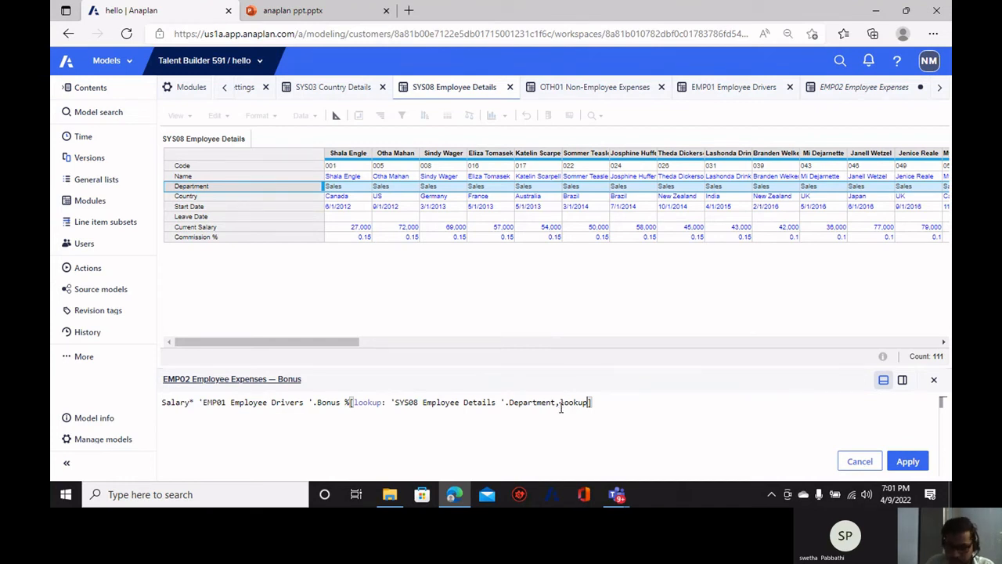
text(:)
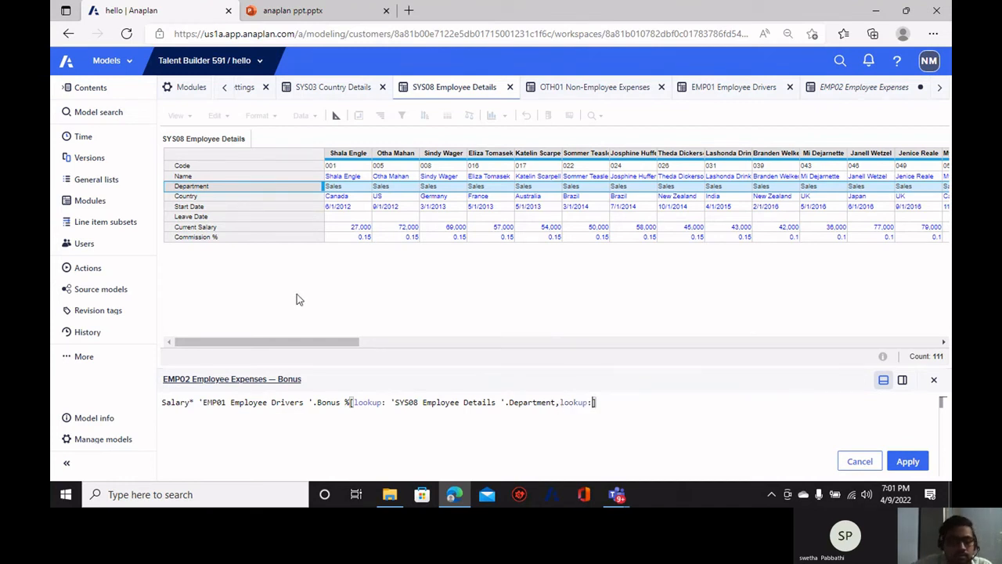
click(200, 196)
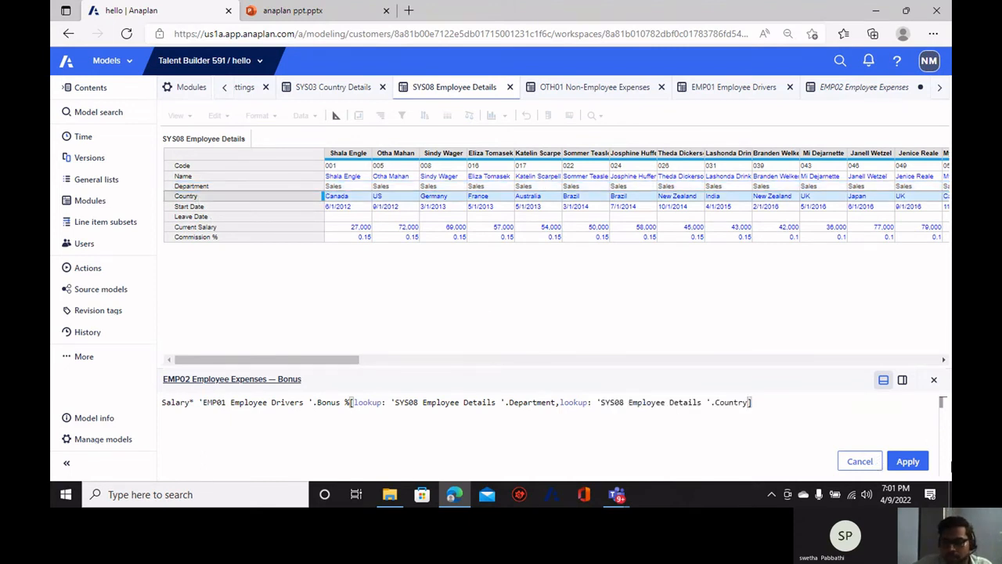
click(909, 462)
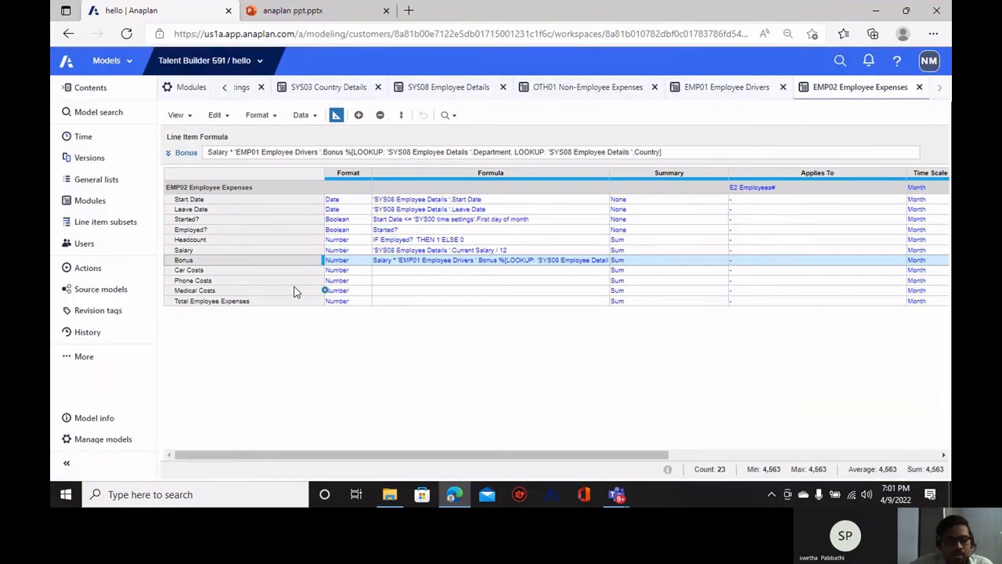
Begin the Car Costs formula with 'EMP01 Employee Drivers '.Car Allowance, closing the OTH01 Non-Employee Expenses and SYS00 time settings modules along the way.
click(257, 272)
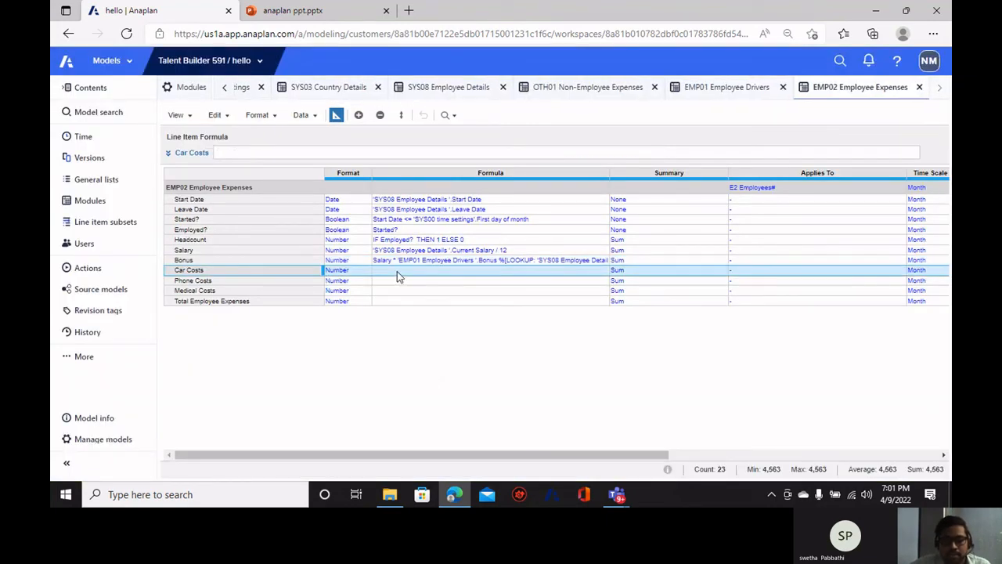
click(397, 271)
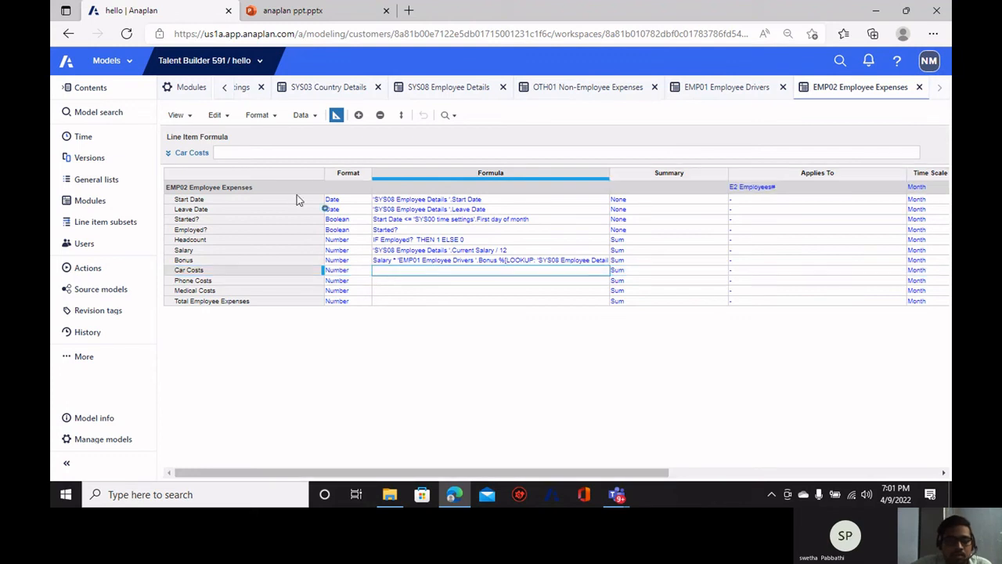
click(202, 154)
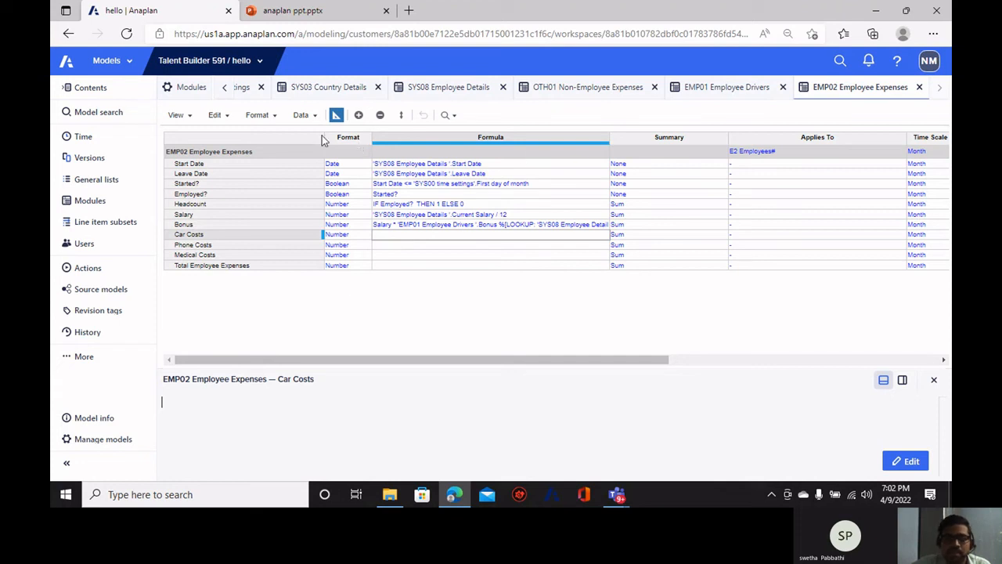
click(908, 464)
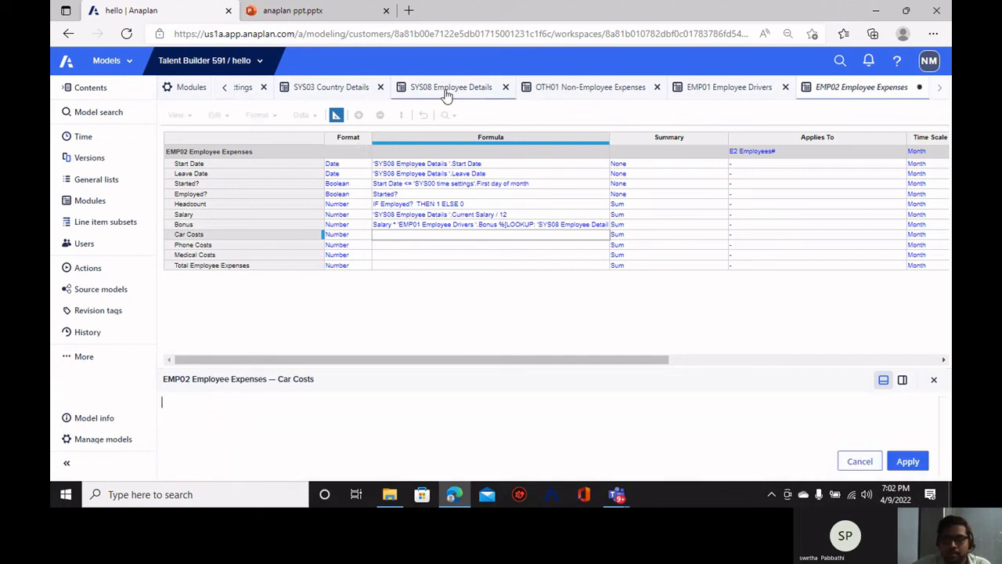
click(753, 92)
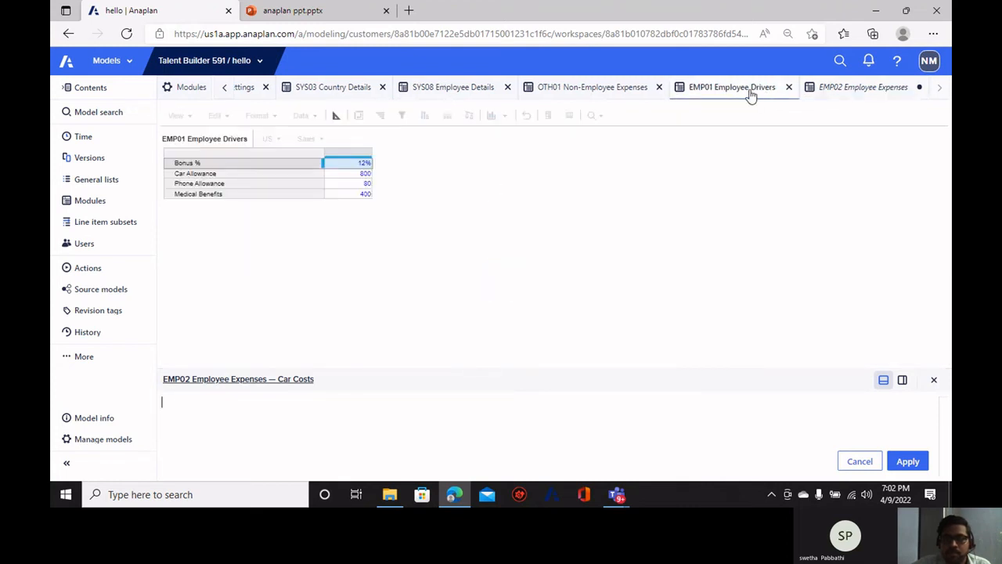
click(658, 87)
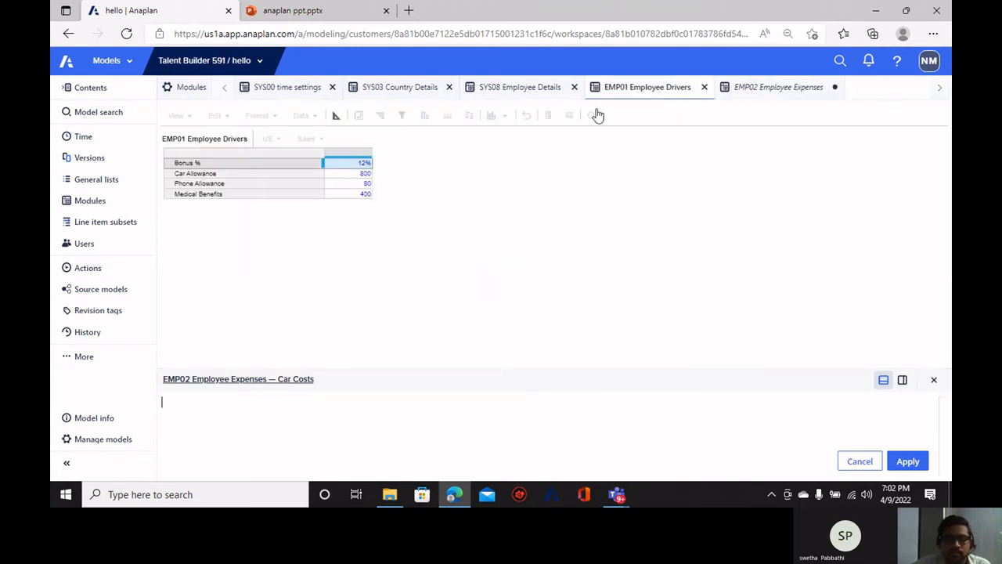
click(333, 88)
click(275, 407)
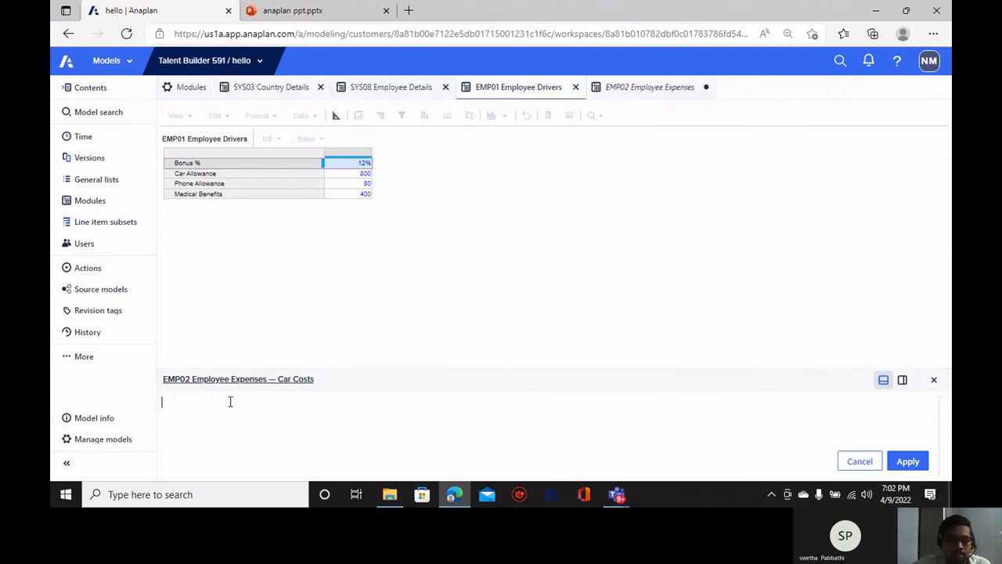
click(240, 175)
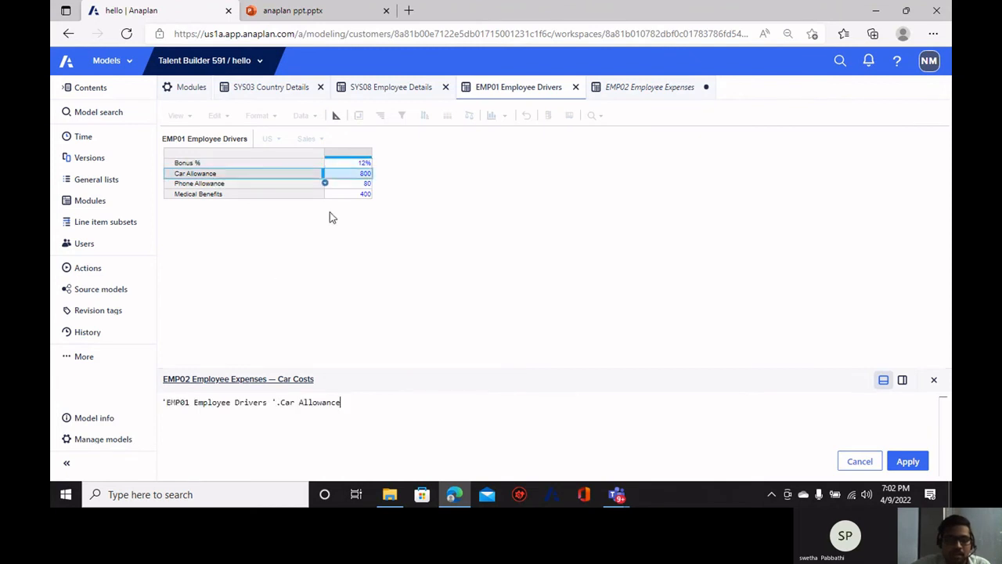
Append a lookup on 'SYS08 Employee Details '.Department in square brackets to the Car Allowance reference.
text([])
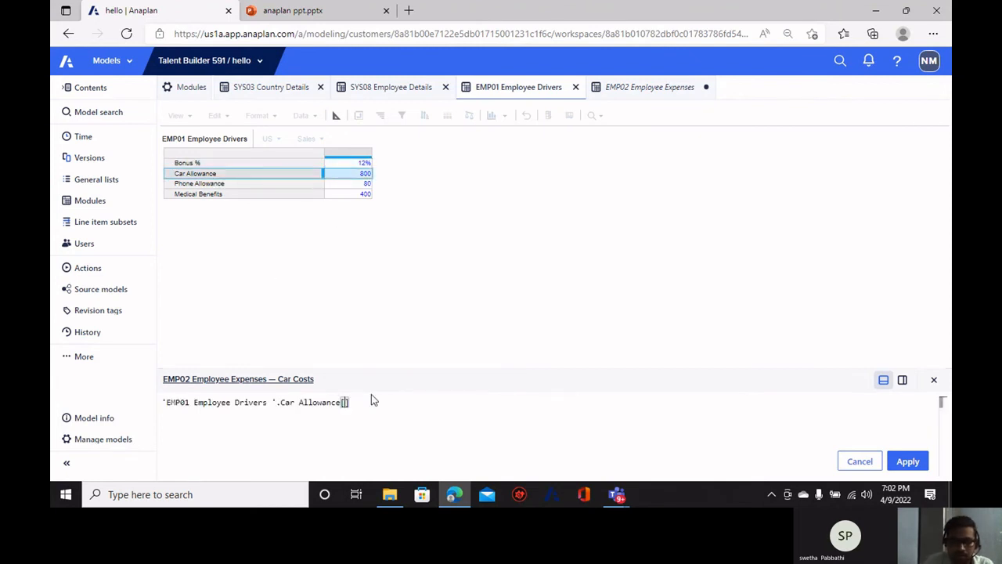
text(look)
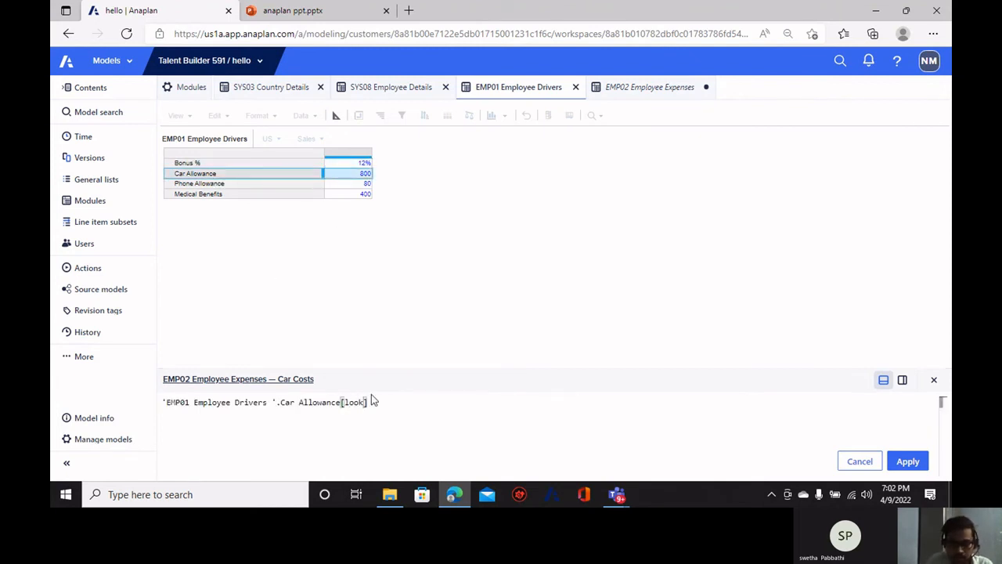
text(up:)
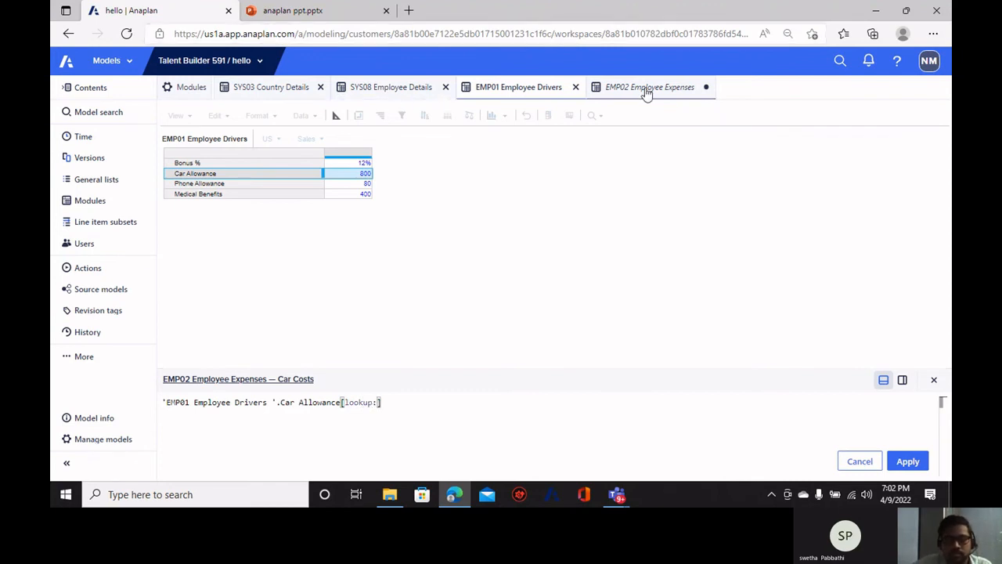
click(291, 88)
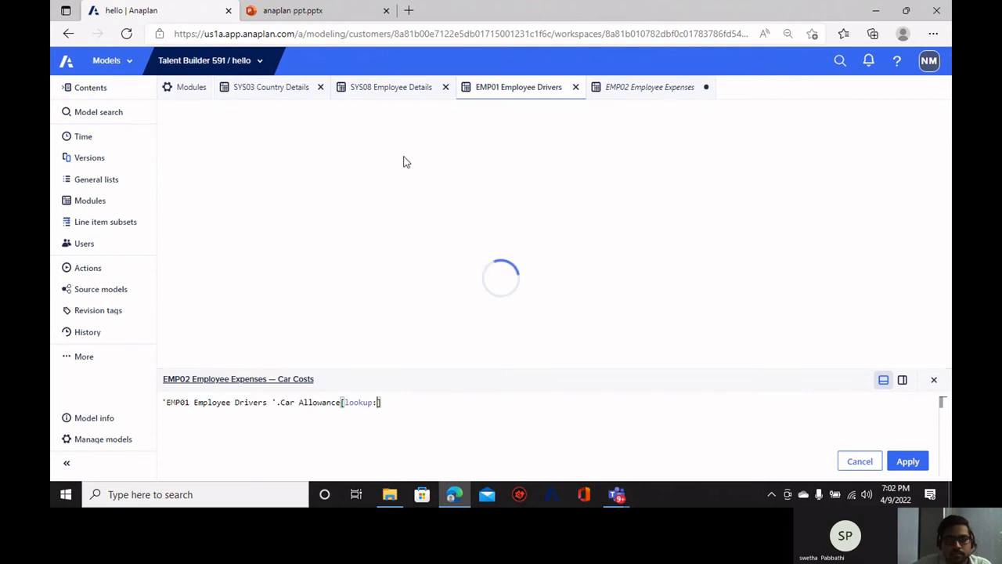
click(389, 93)
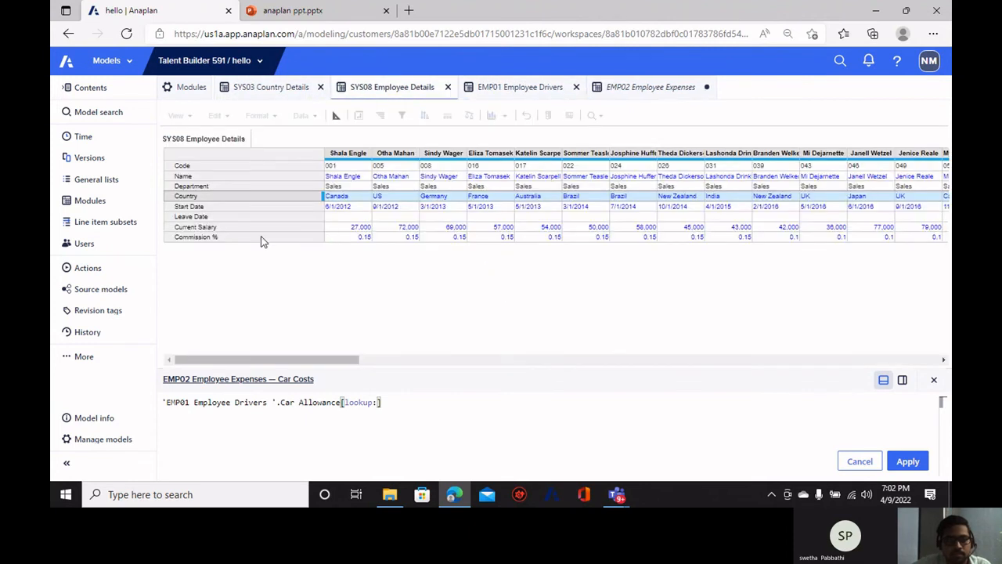
click(192, 186)
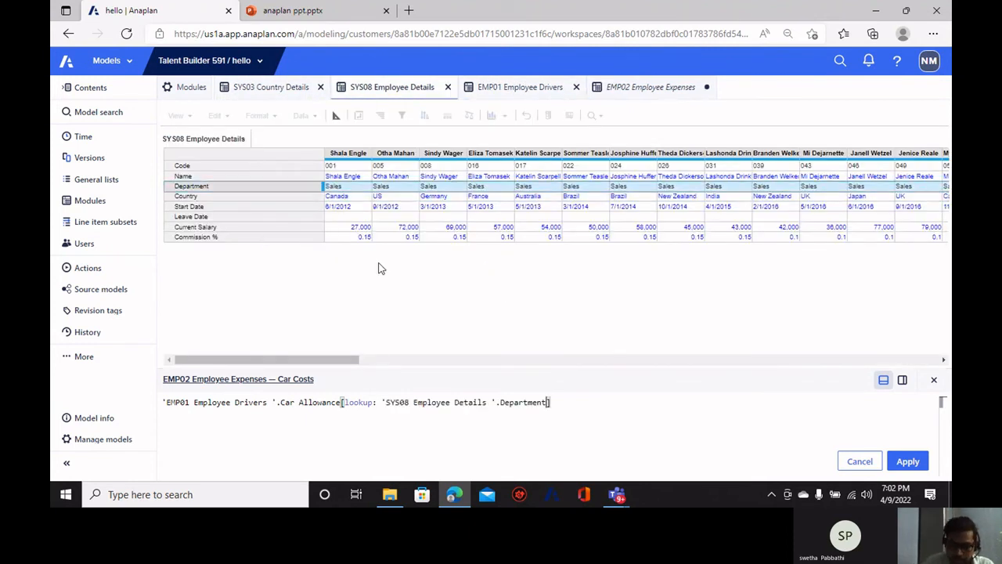
Add a second lookup on 'SYS08 Employee Details '.Country to the Car Costs formula and apply it.
text(,lookup)
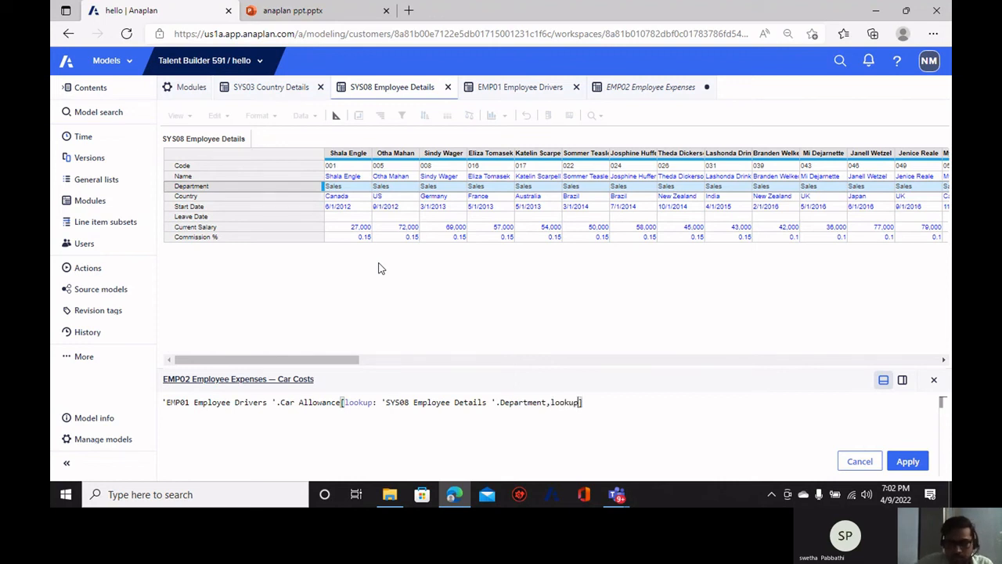
text(:)
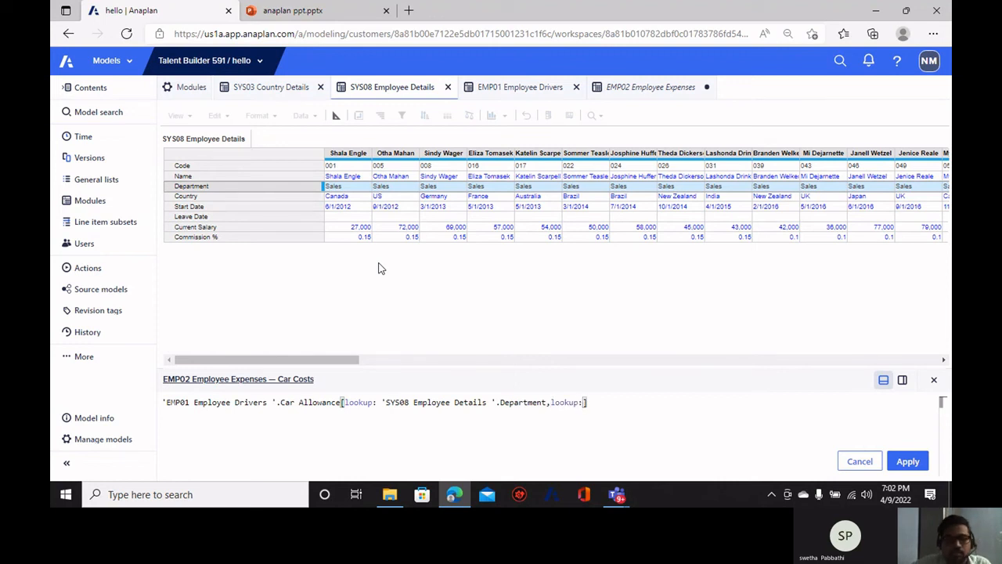
click(205, 196)
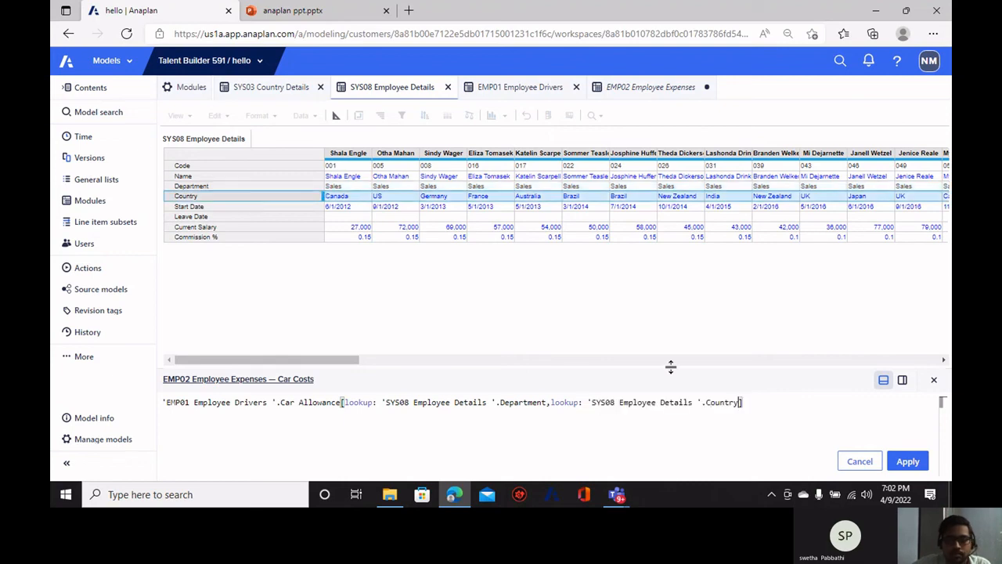
click(907, 461)
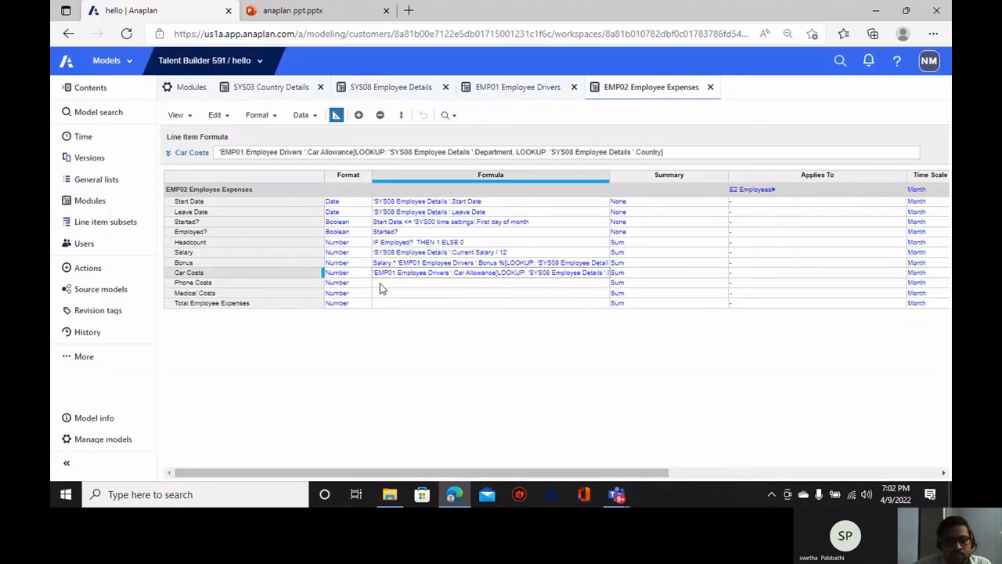
Begin the Phone Costs formula with 'EMP01 Employee Drivers '.Phone Allowance.
click(379, 284)
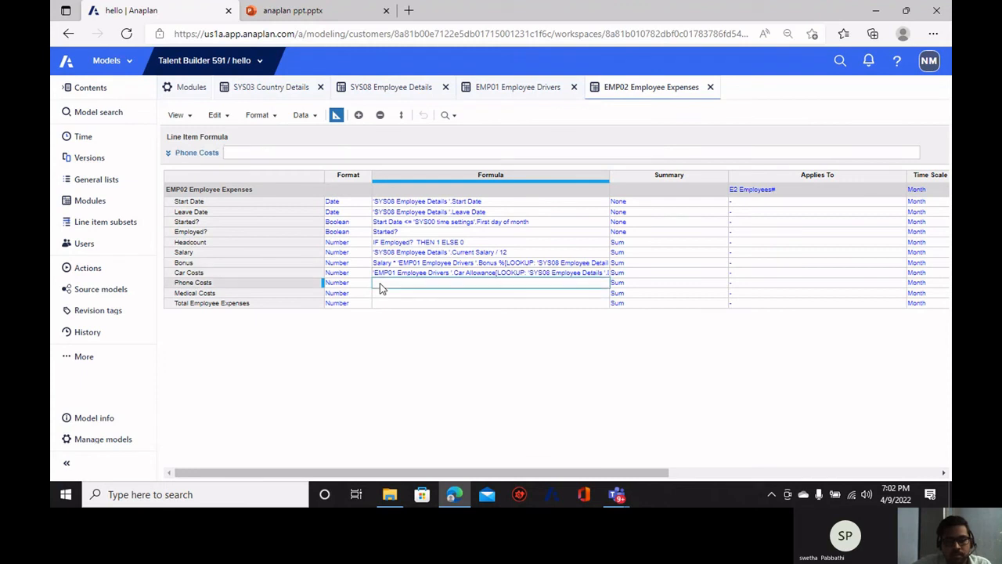
click(194, 154)
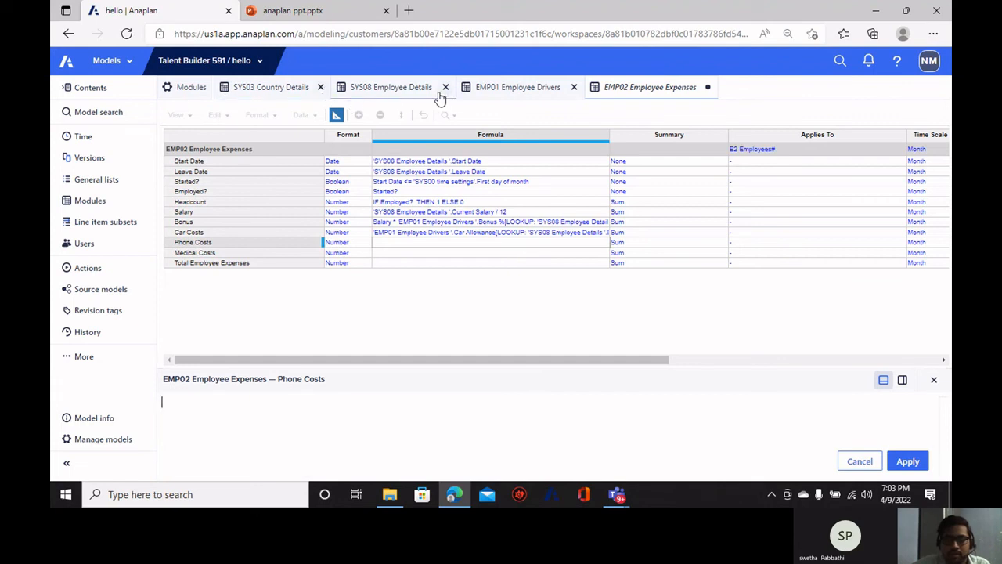
click(497, 93)
click(209, 185)
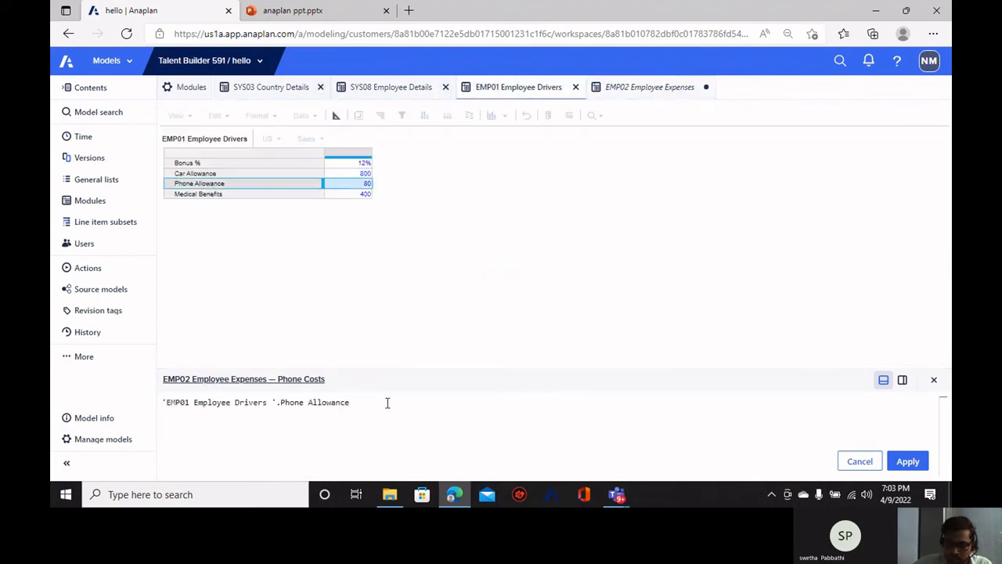
Append a lookup on 'SYS08 Employee Details '.Department in square brackets to the Phone Allowance reference.
text([])
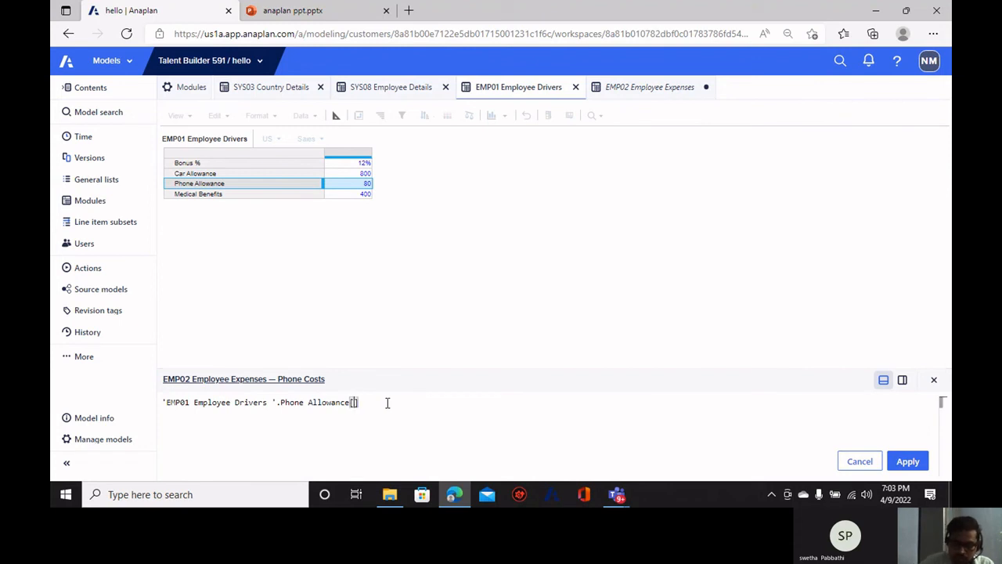
text(lookup:)
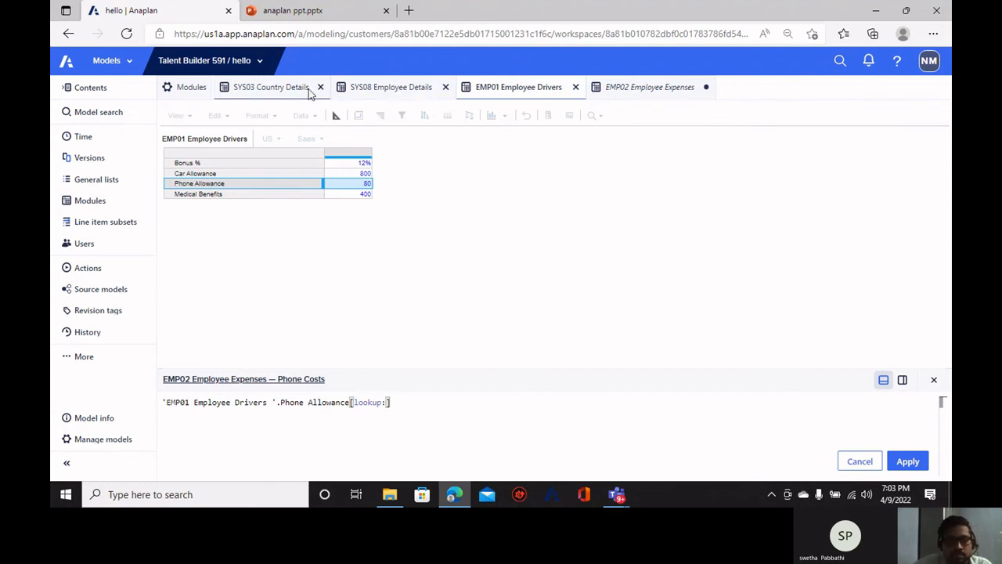
click(380, 92)
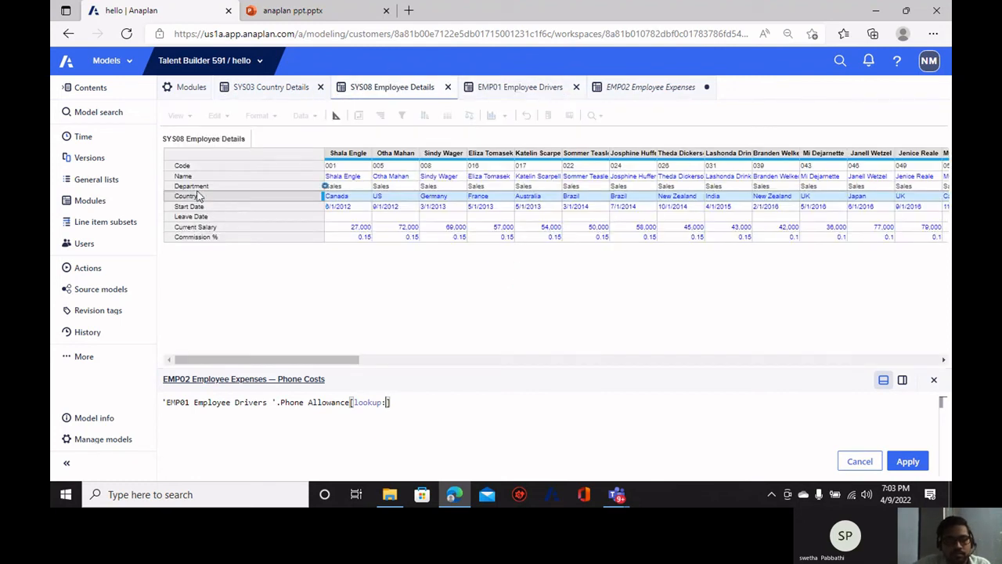
click(196, 186)
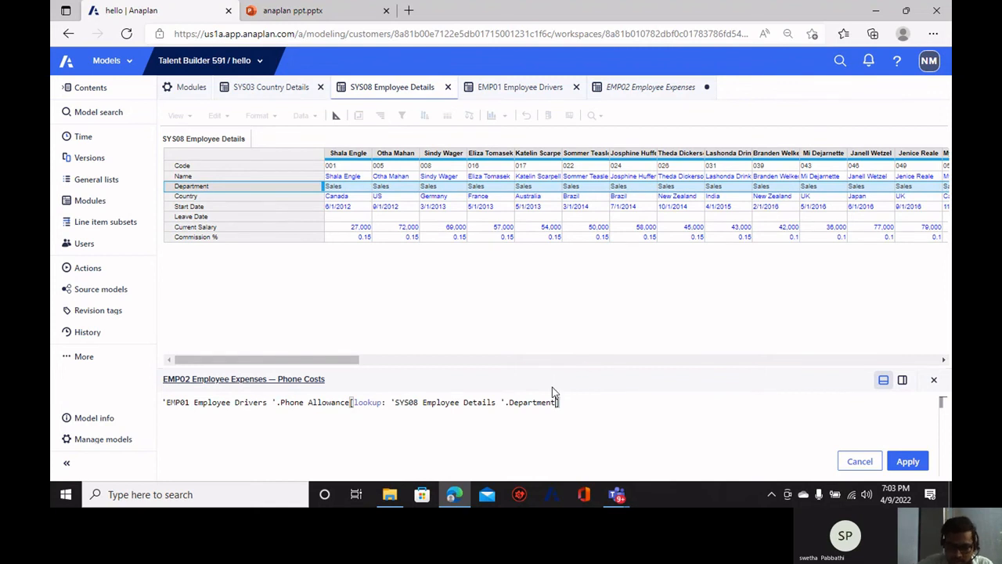
Add a second lookup on 'SYS08 Employee Details '.Country to the Phone Costs formula, copy the bracketed lookup part and apply the formula.
text(,look)
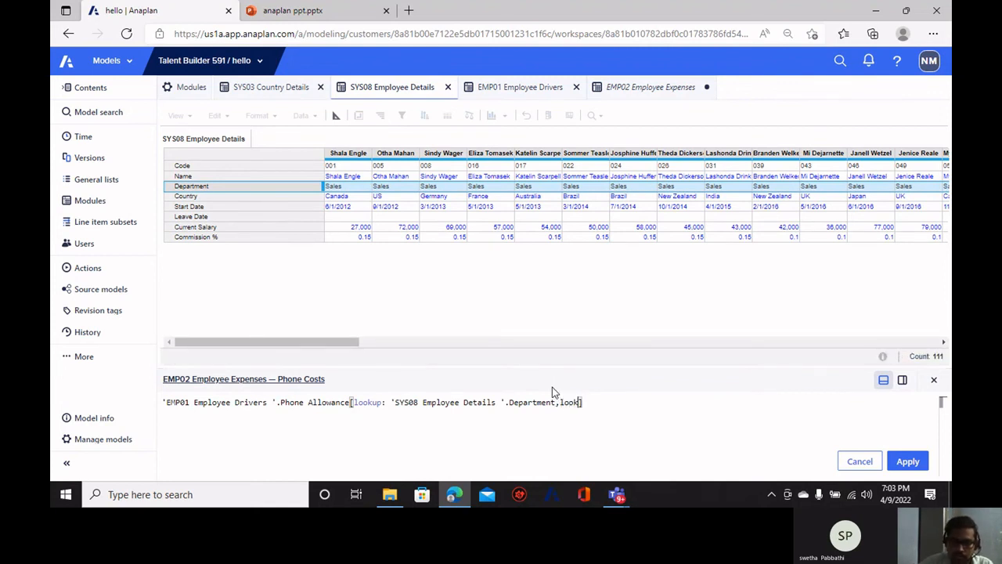
text(up:)
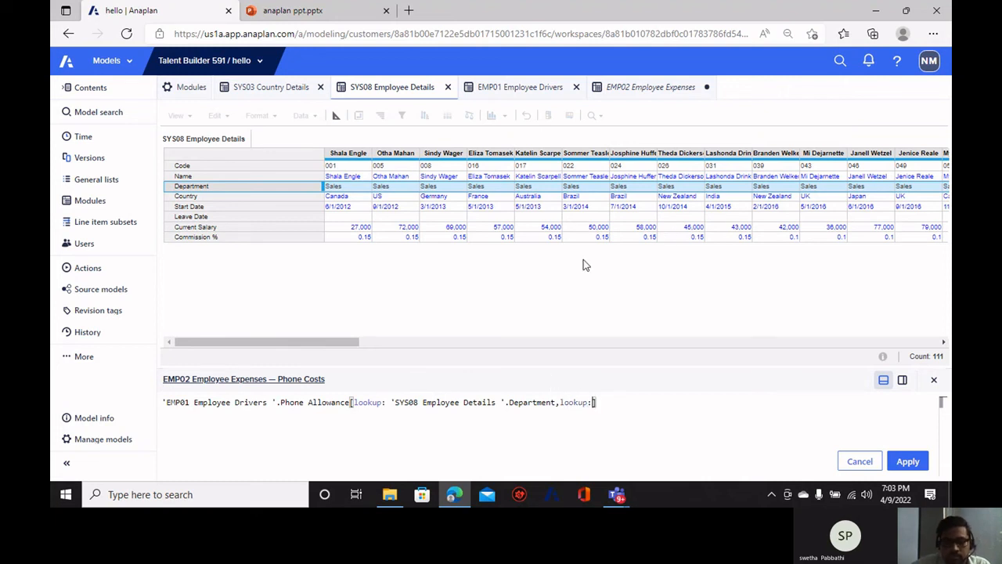
click(204, 196)
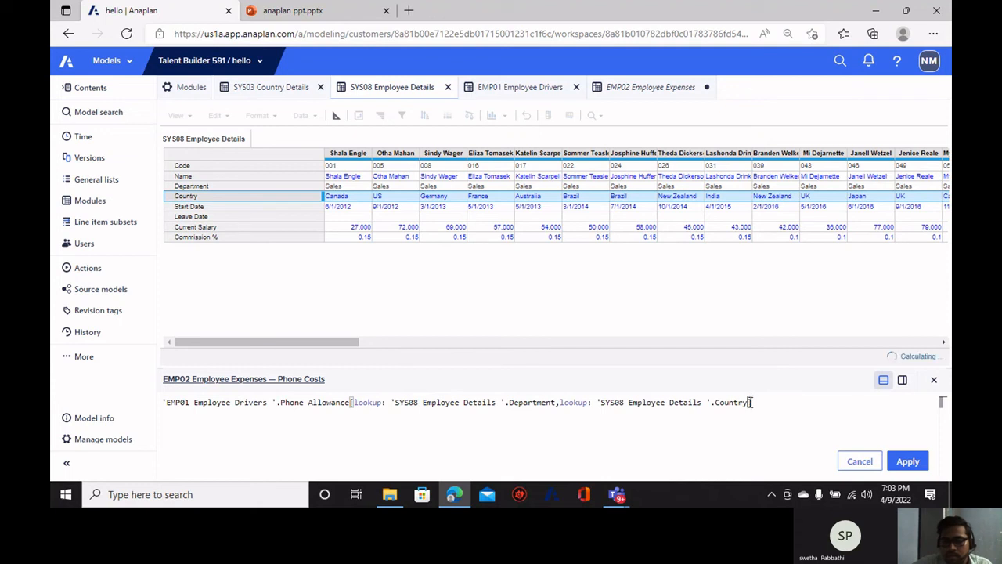
drag(750, 401, 352, 402)
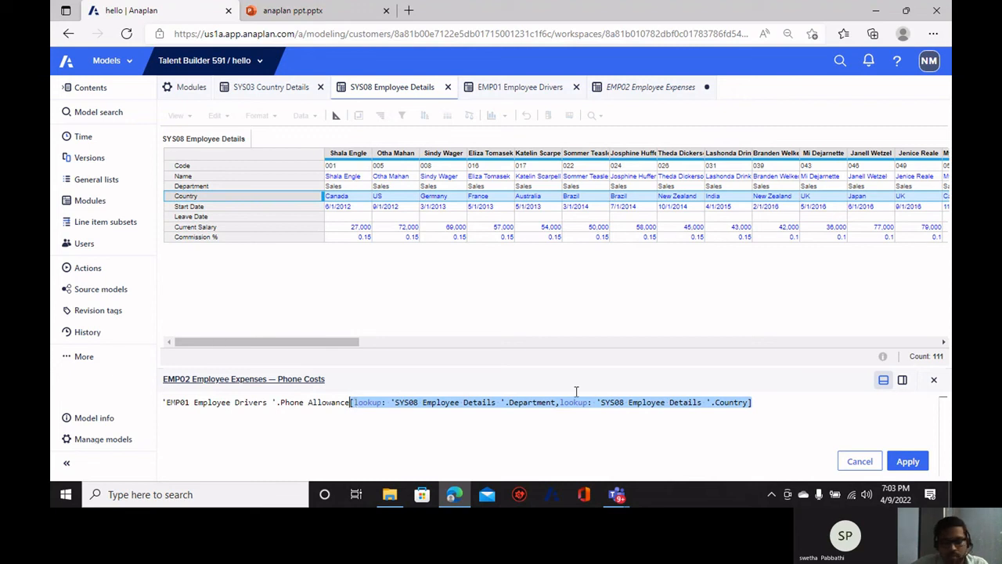
click(616, 360)
click(908, 461)
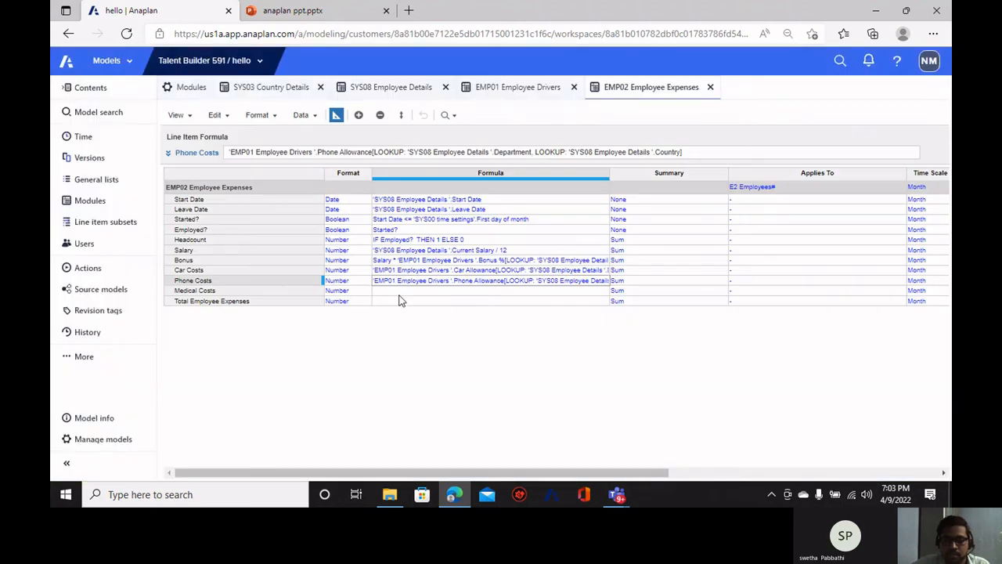
Begin the Medical Costs formula with 'EMP01 Employee Drivers '.Medical Benefits.
click(397, 290)
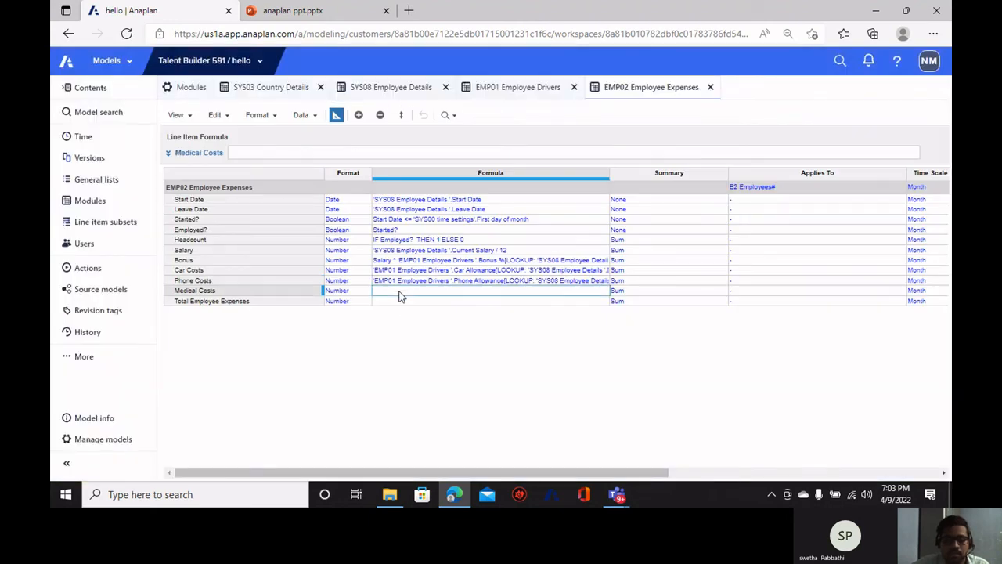
click(202, 160)
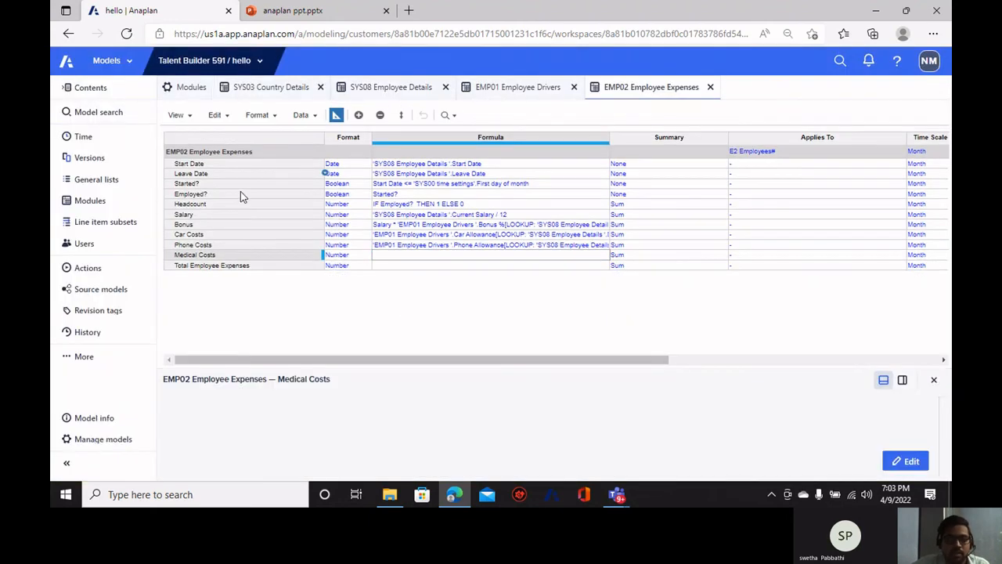
click(905, 460)
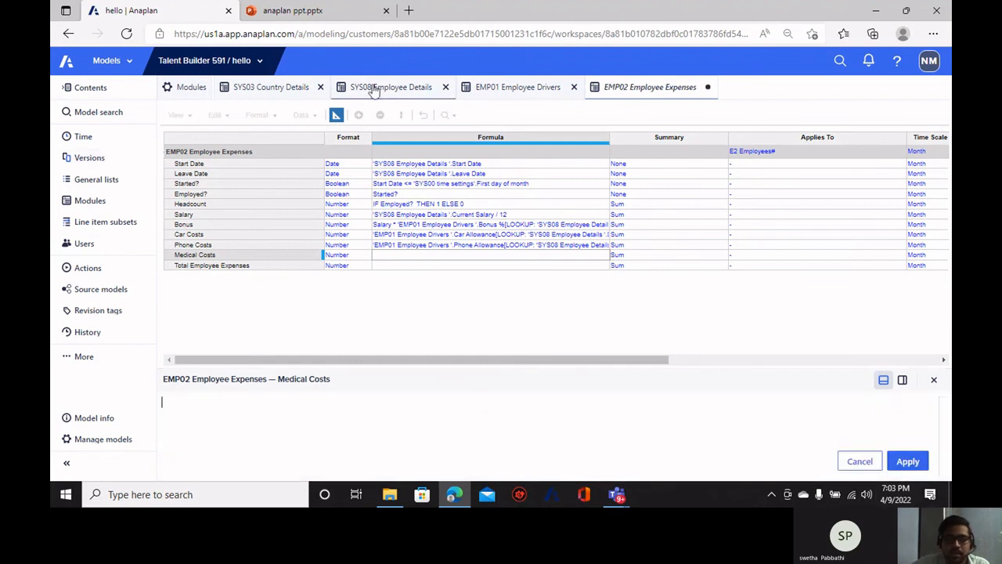
click(506, 87)
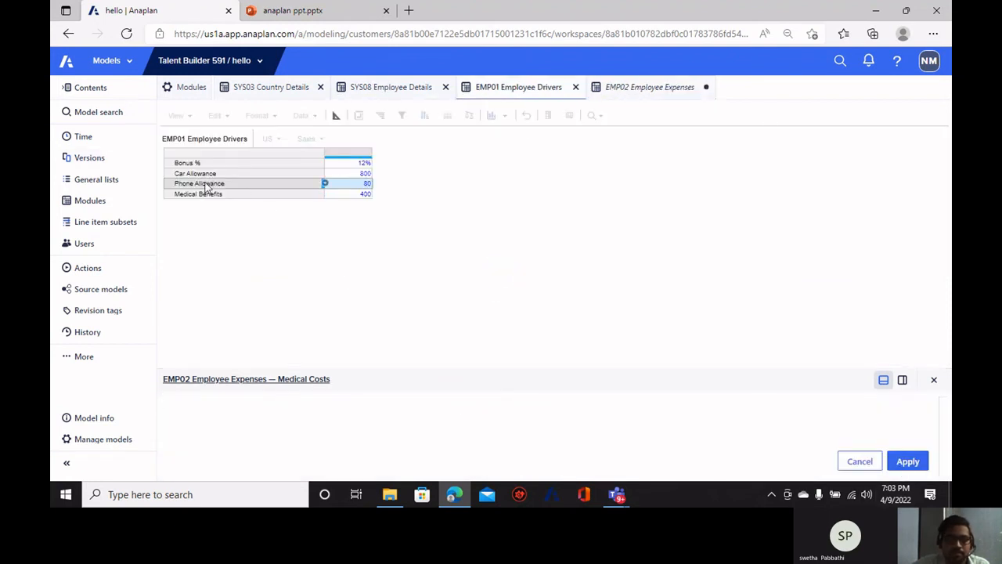
click(208, 194)
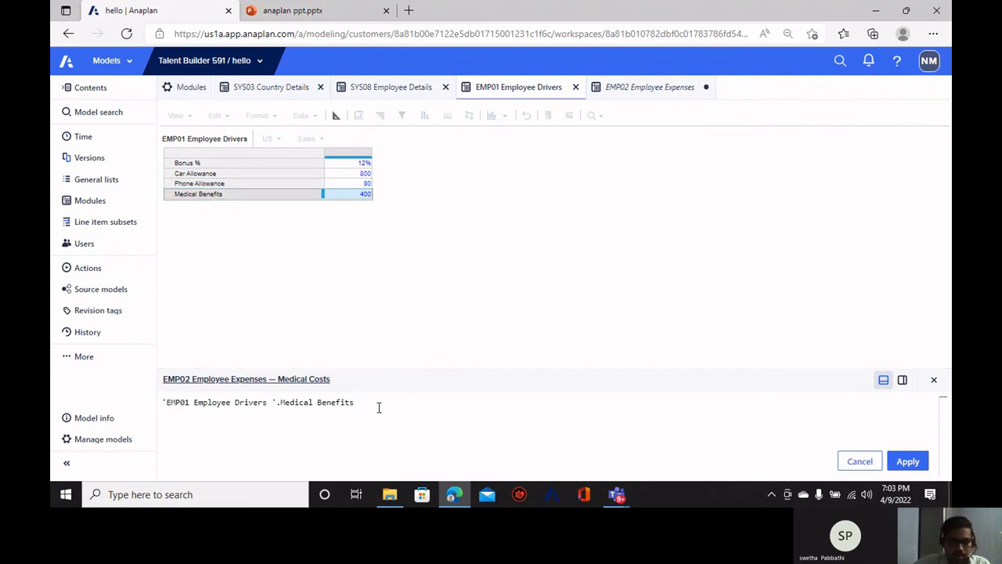
Add the copied Department and Country lookups after the Medical Benefits reference and try to apply the Medical Costs formula.
text([lookup: 'SYS08 Employee Details '.Department,lookup: 'SYS08 Employee Details '.Country])
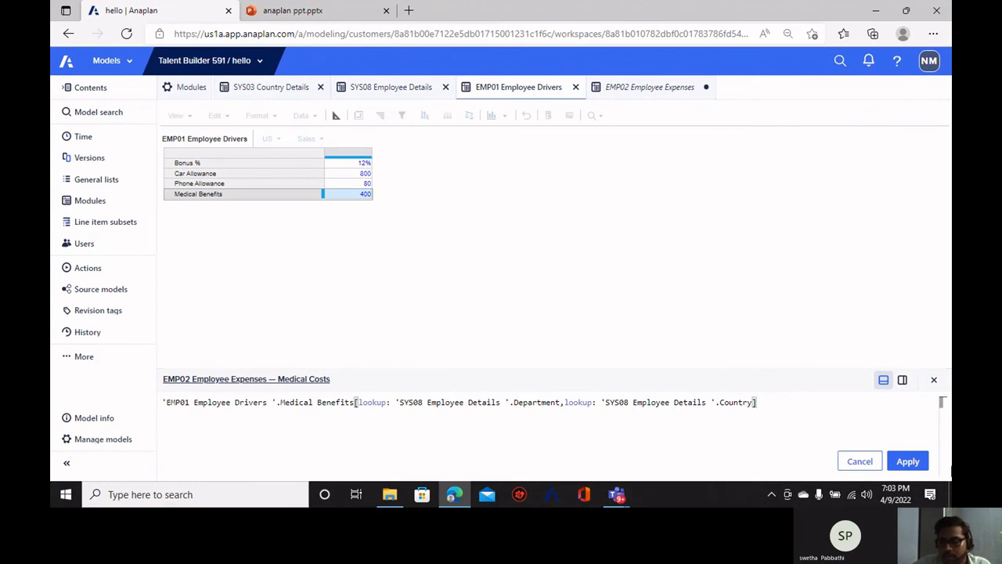
click(908, 461)
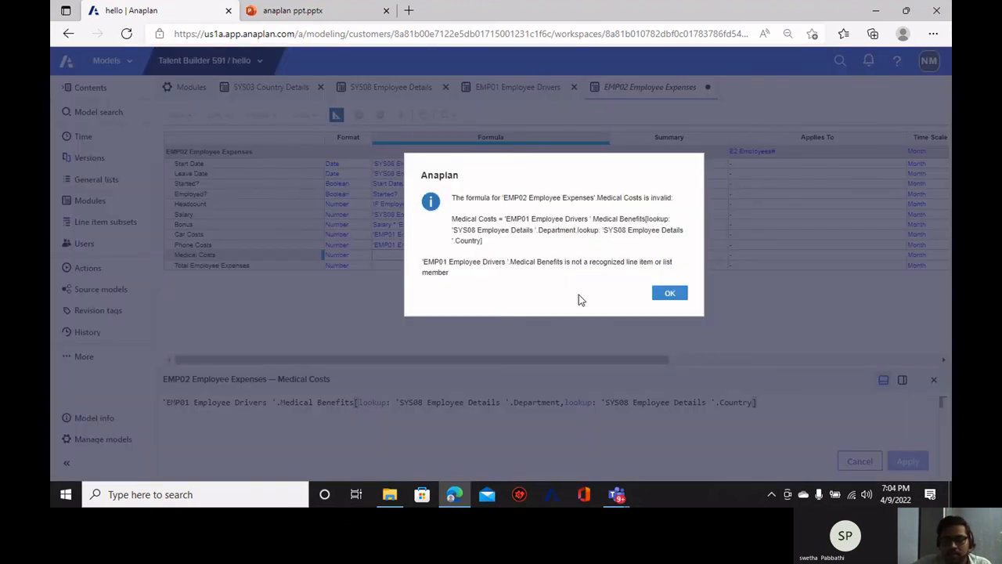
click(677, 293)
Replace the bracketed lookups in the Medical Costs formula with a newly entered lookup on 'SYS08 Employee Details '.Department.
drag(757, 402, 356, 405)
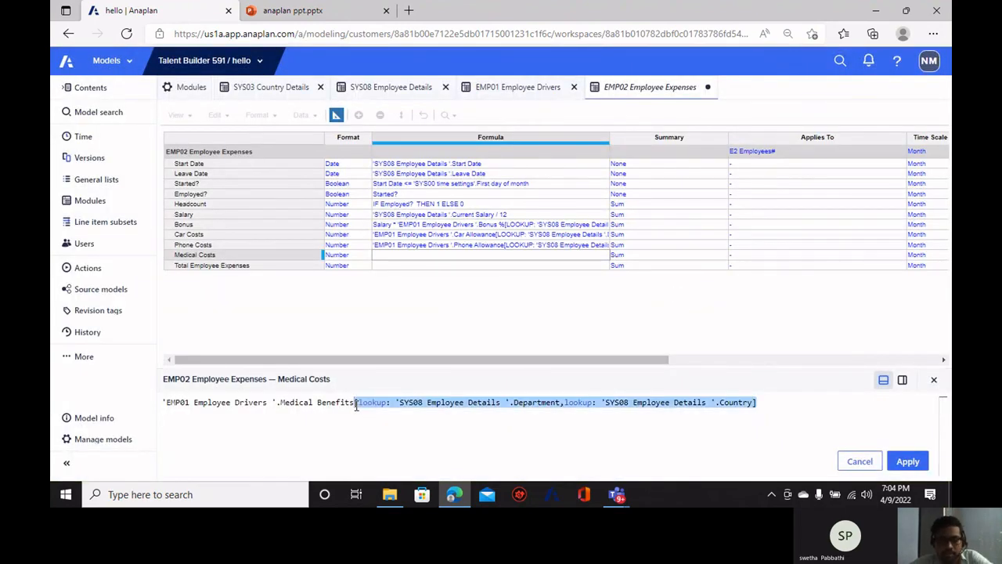
key(BackSpace)
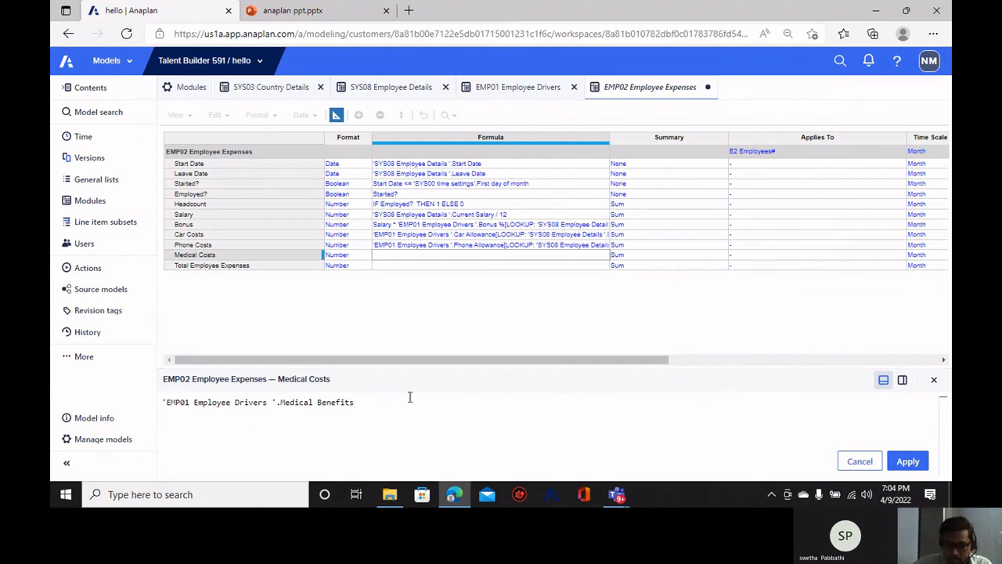
text([)
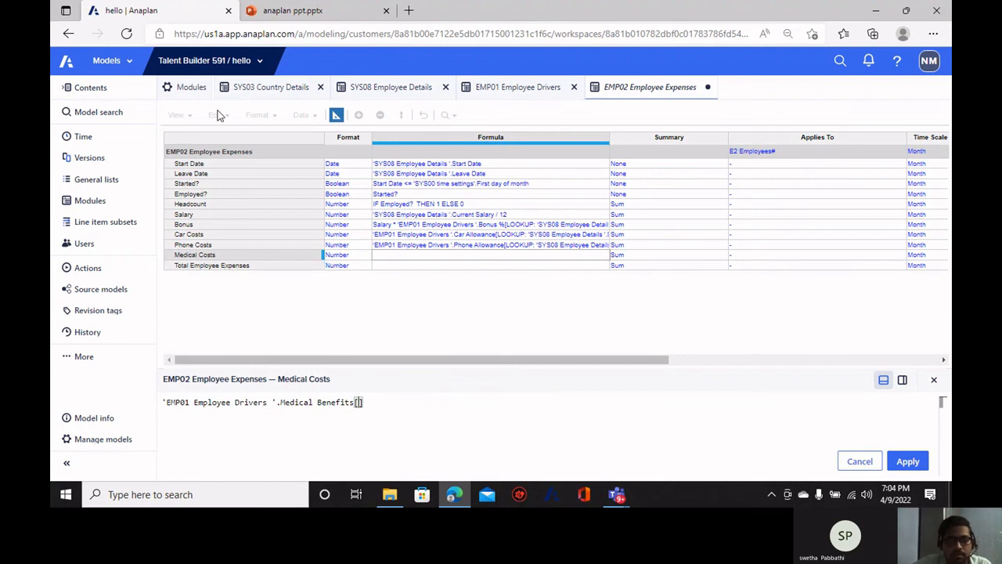
click(415, 87)
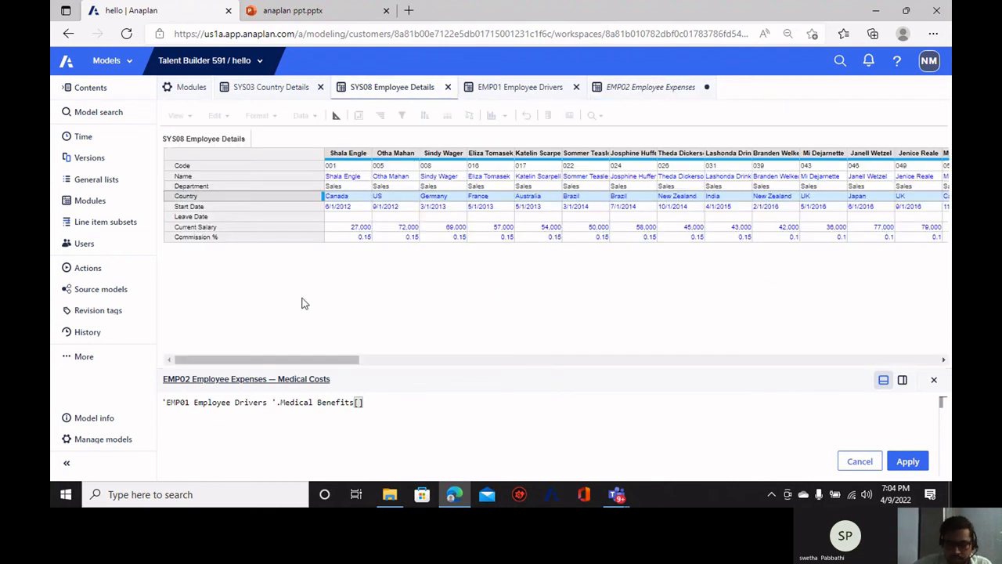
text(look)
text(lup)
key(BackSpace)
key(BackSpace)
key(BackSpace)
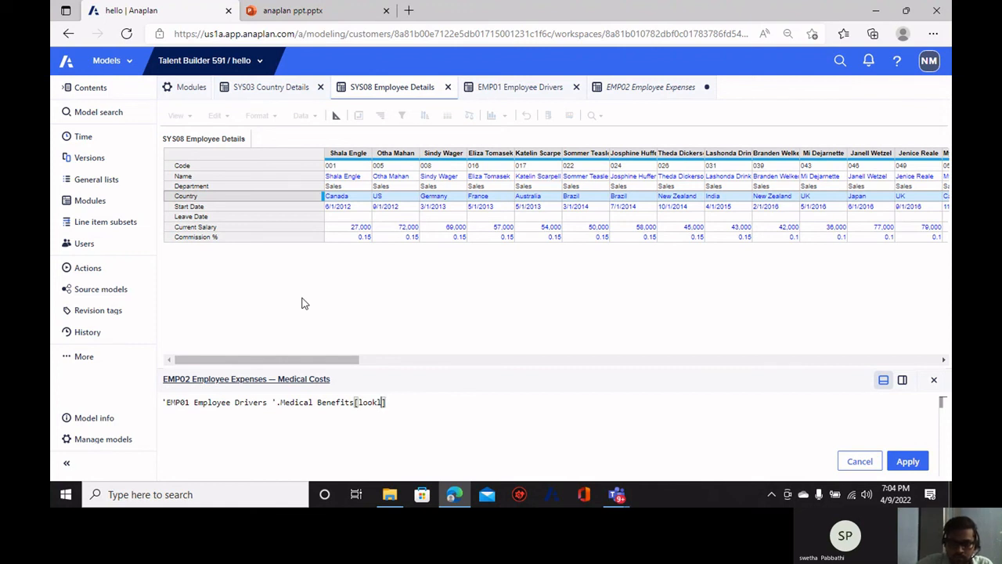
text(up:)
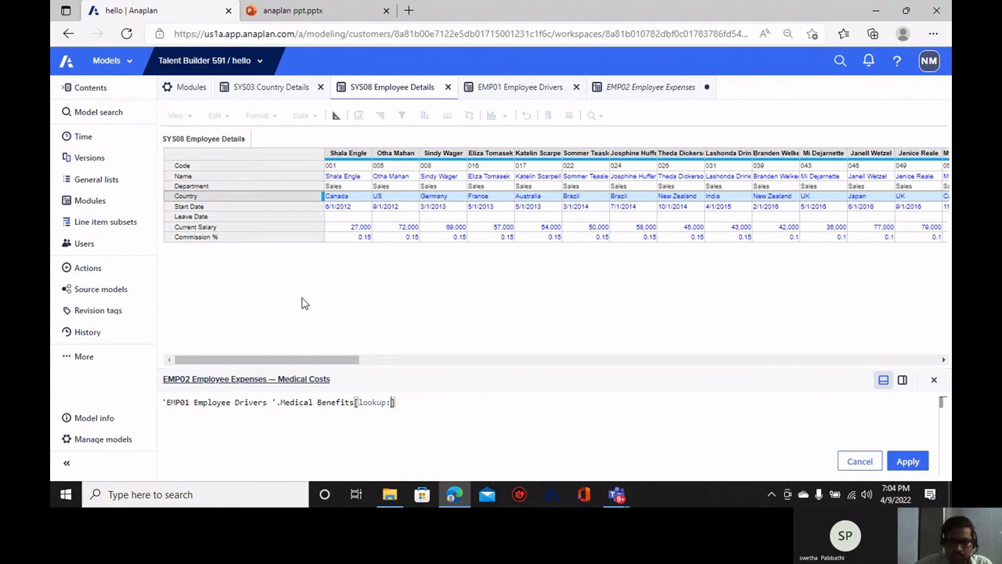
click(190, 186)
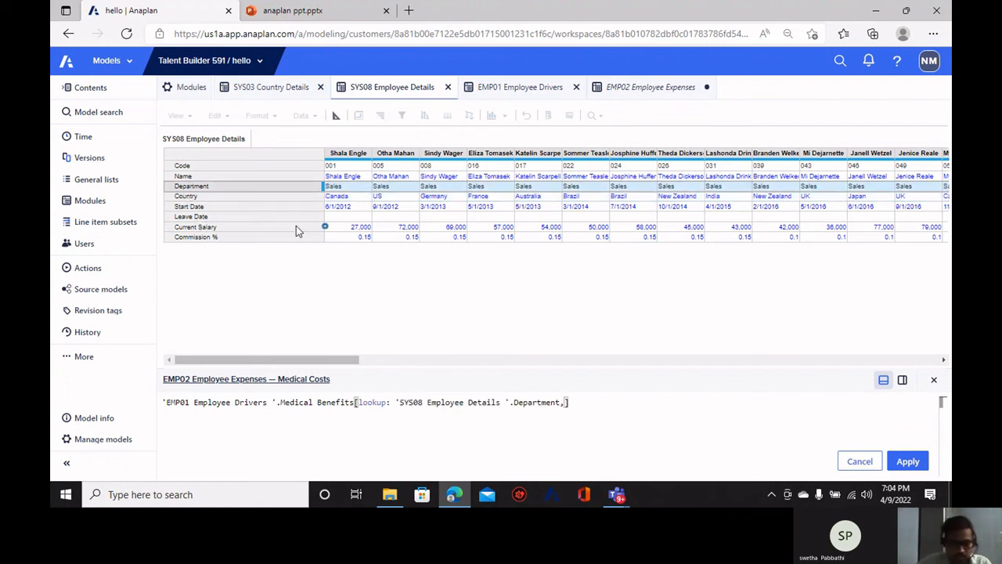
Add a second lookup on 'SYS08 Employee Details '.Country to the Medical Costs formula and try to apply it.
text(,lookup:)
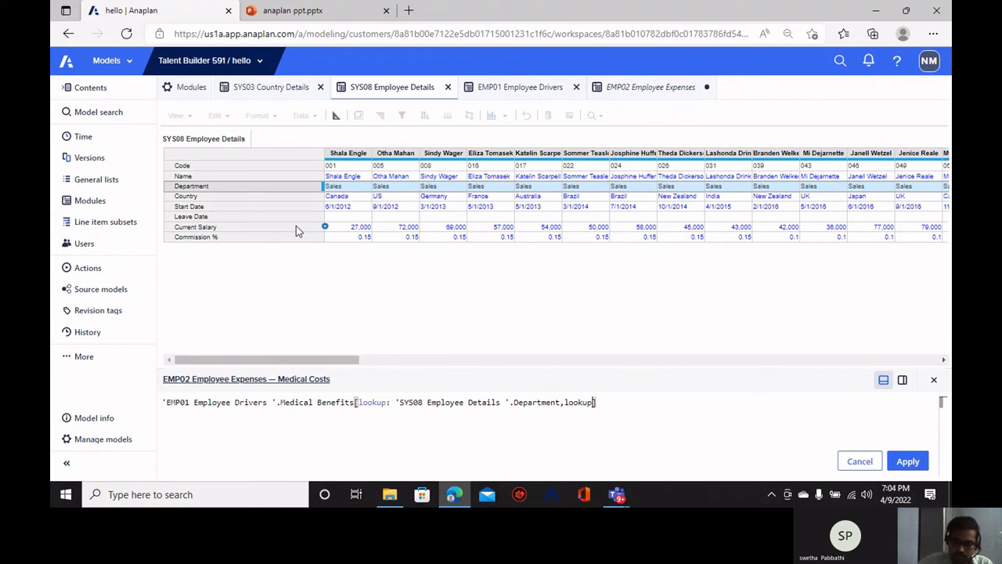
click(202, 198)
click(908, 462)
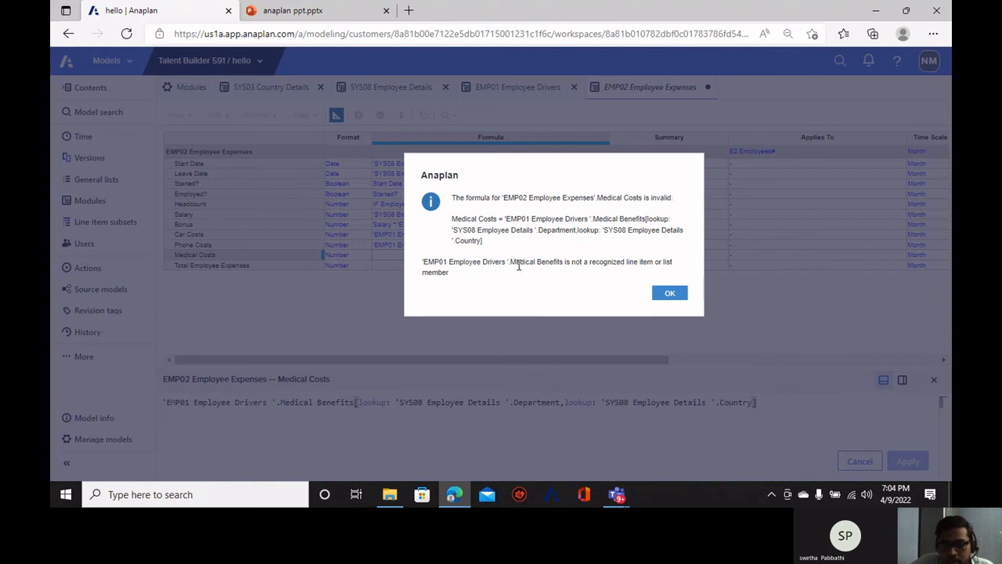
click(671, 295)
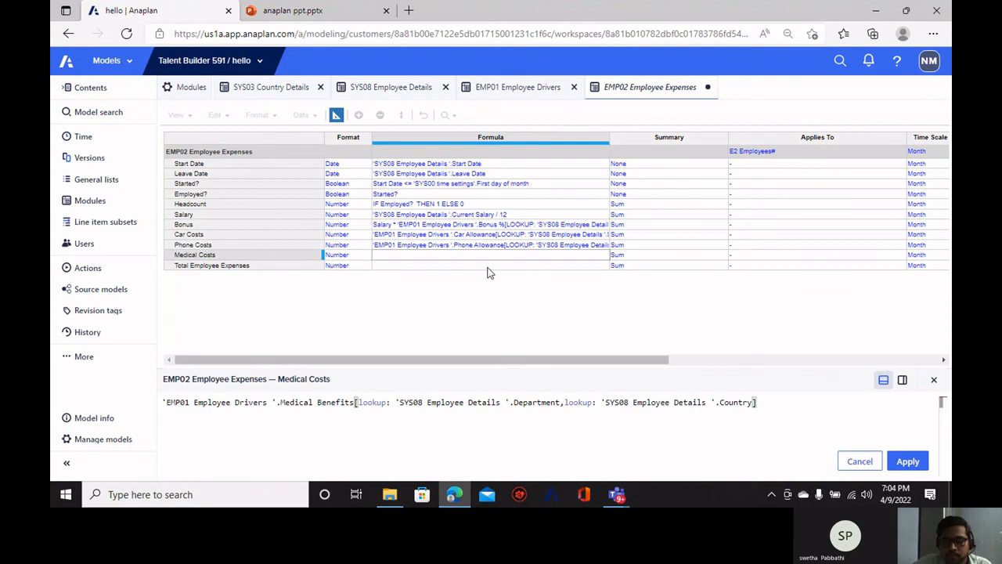
Check the EMP01 Employee Drivers line item settings and the SYS08 Employee Details line items against the Medical Costs formula.
click(490, 90)
click(336, 115)
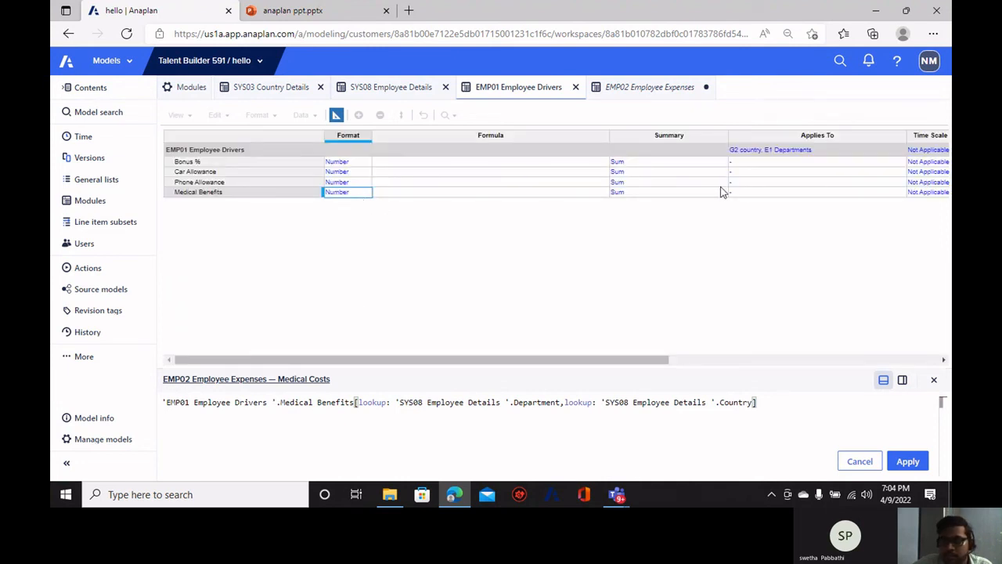
click(418, 90)
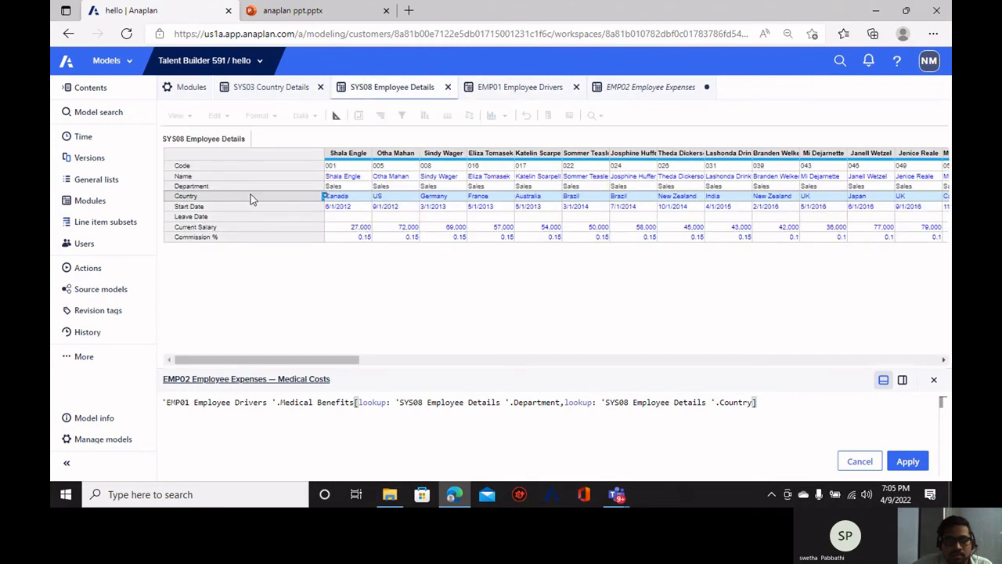
click(602, 88)
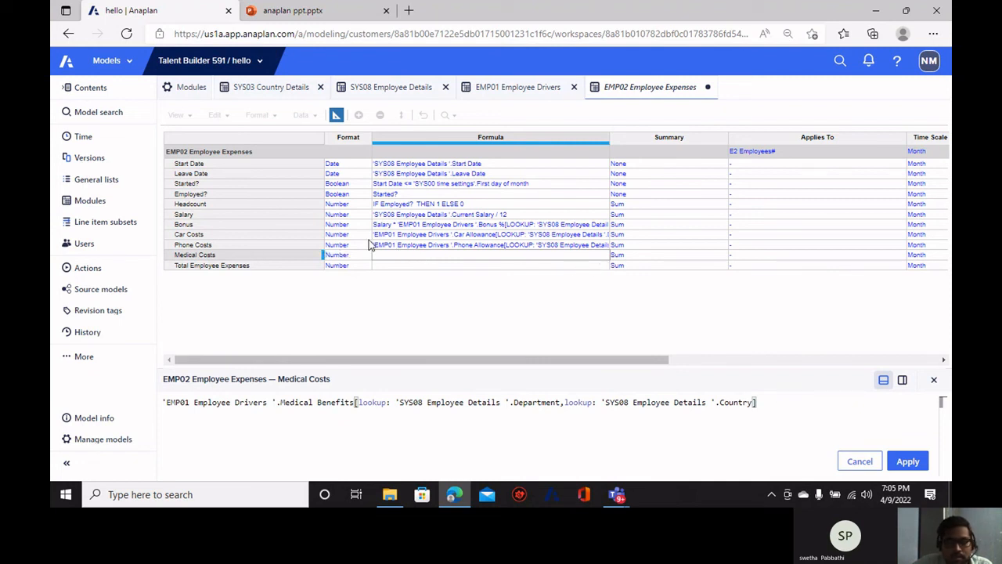
Clear the entire Medical Costs formula, including the stray line item references added to it.
click(403, 246)
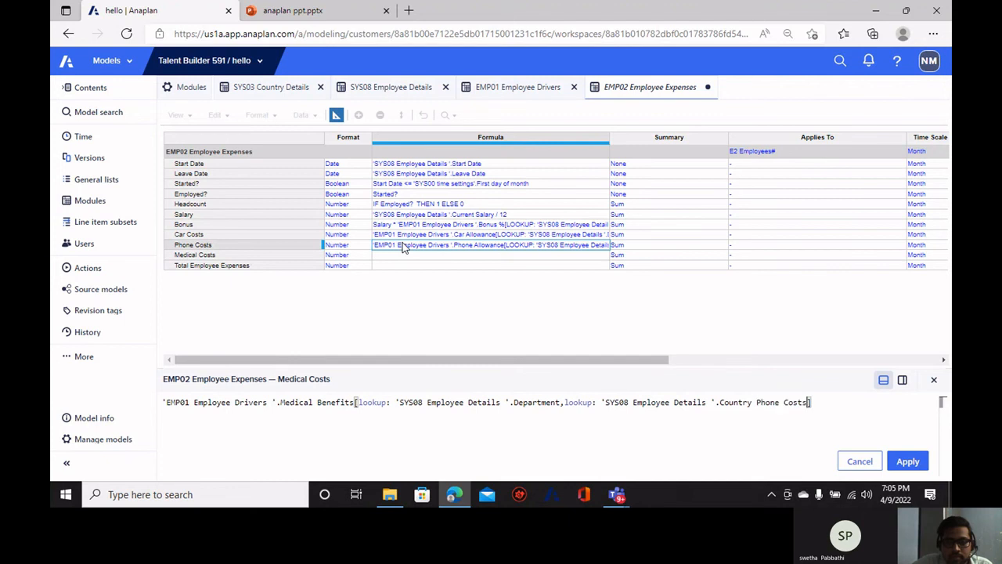
click(220, 256)
drag(877, 402, 92, 407)
key(BackSpace)
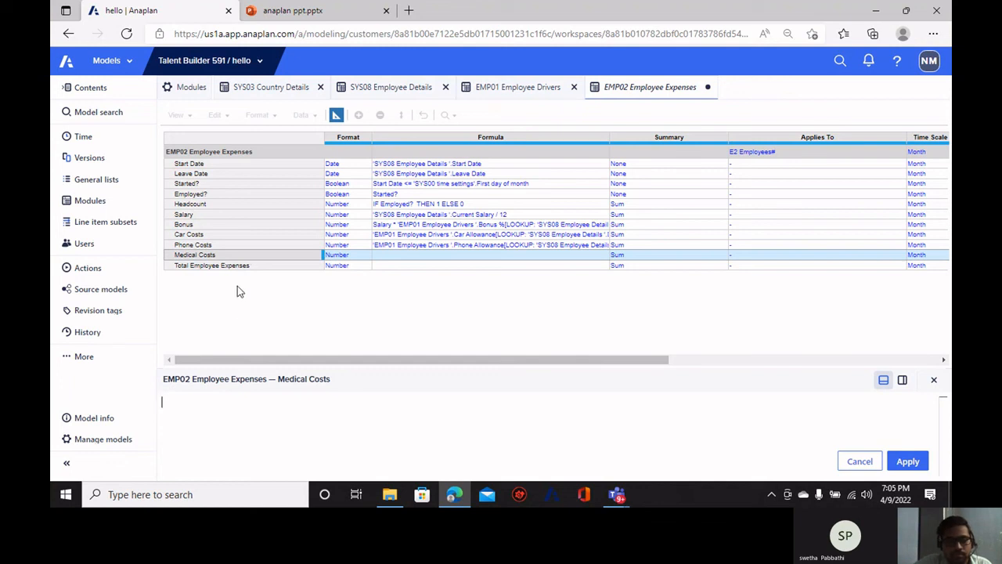
Start the Medical Costs formula with 'EMP01 Employee Drivers '.Medical Benefits and a bracketed lookup on 'SYS08 Employee Details '.Department.
click(484, 91)
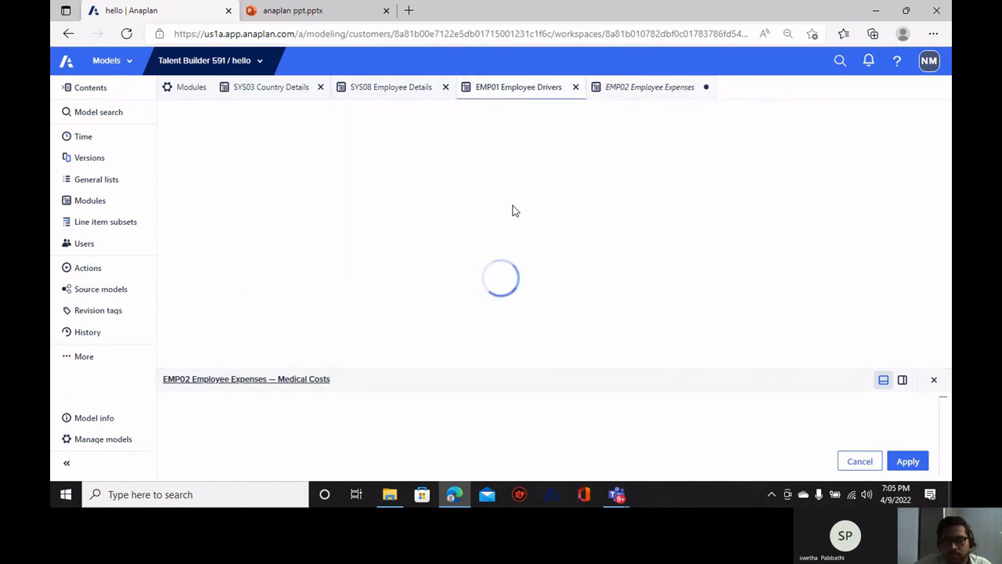
click(216, 193)
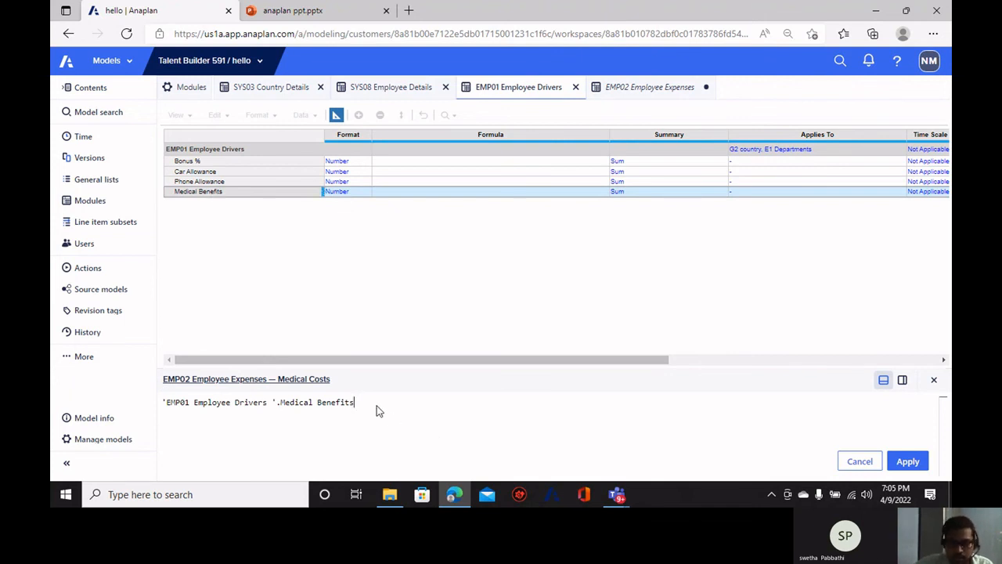
text([)
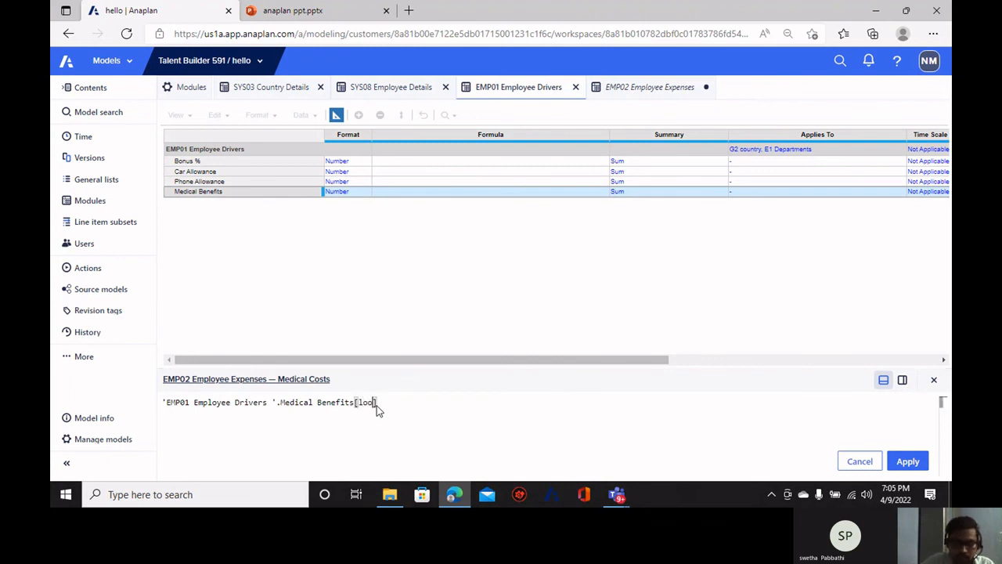
text(lookup:)
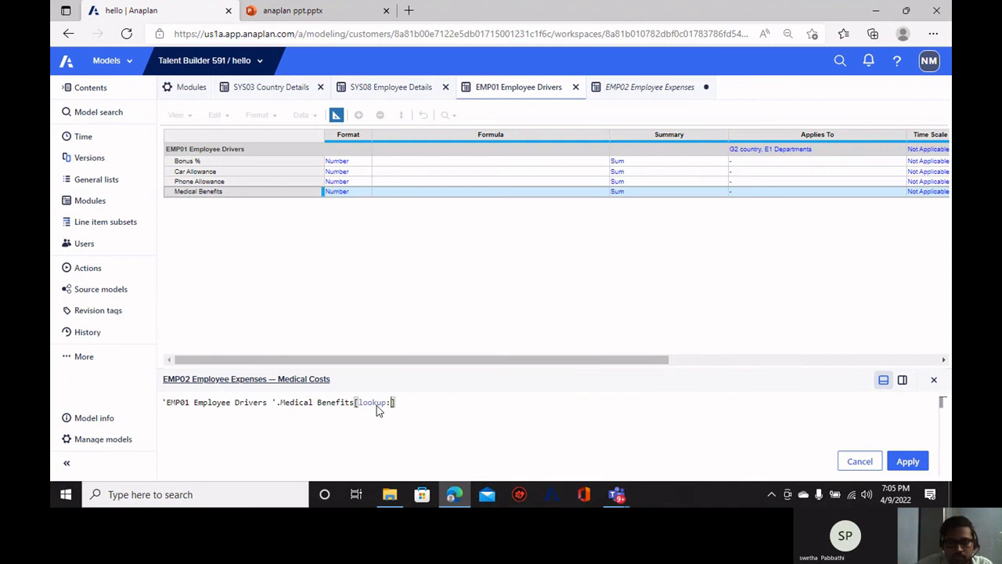
click(338, 118)
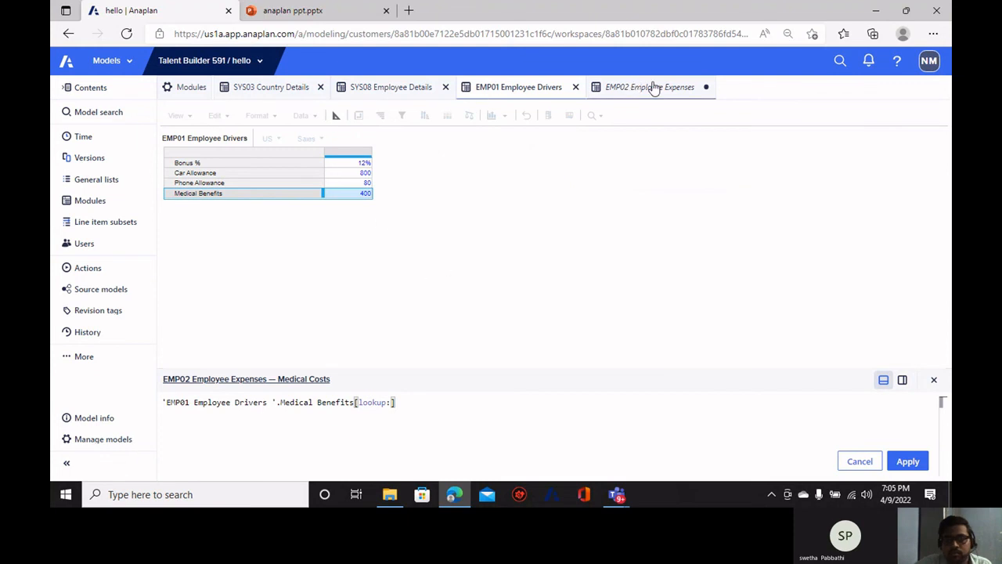
click(392, 115)
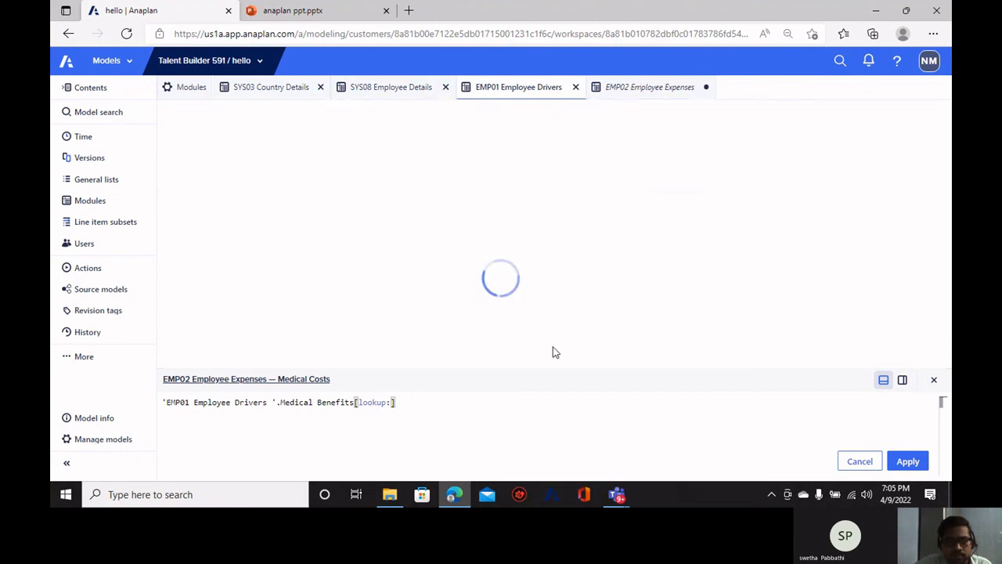
click(200, 186)
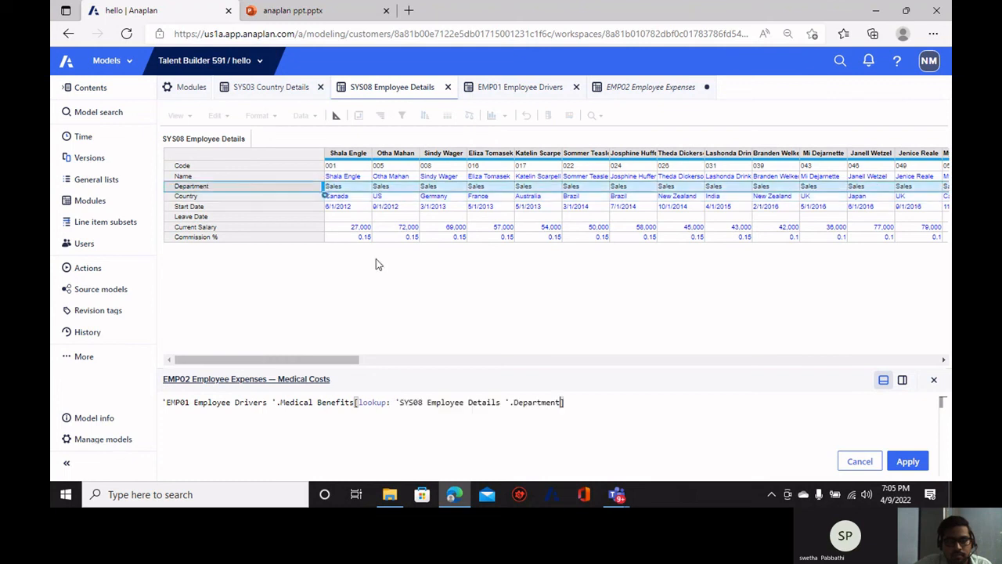
Add a second lookup on 'SYS08 Employee Details '.Country to the Medical Costs formula and apply it.
text(,l)
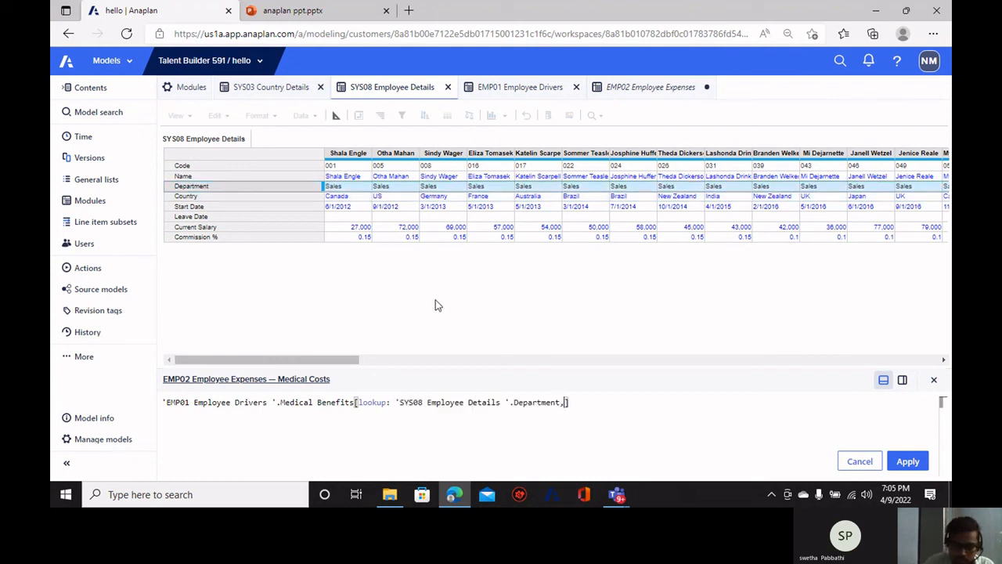
text(ookup)
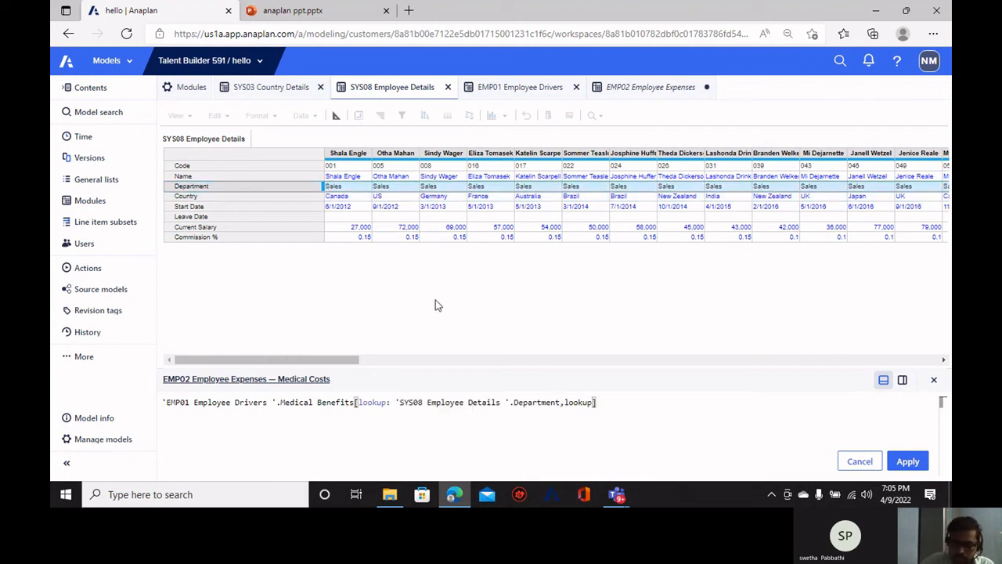
text(:)
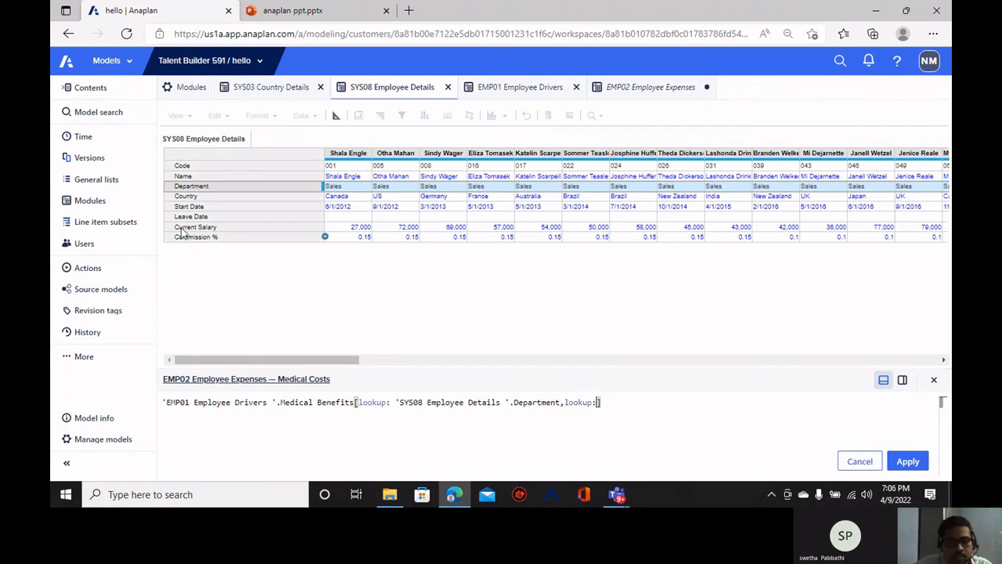
click(197, 197)
click(907, 461)
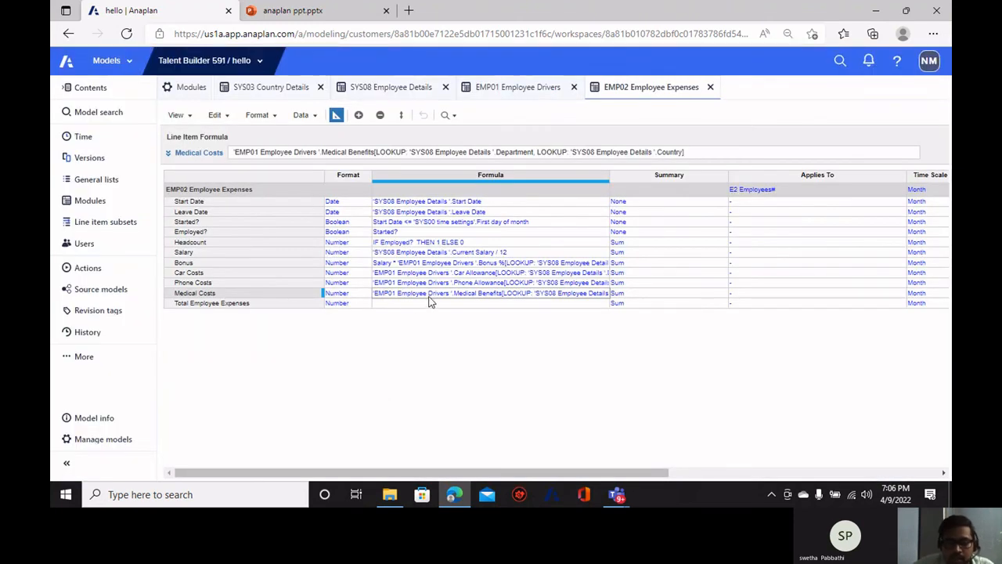
Pivot the EMP02 Employee Expenses grid to swap E2 Employees# into columns and Time into pages, and select the Jan 19 page.
click(336, 115)
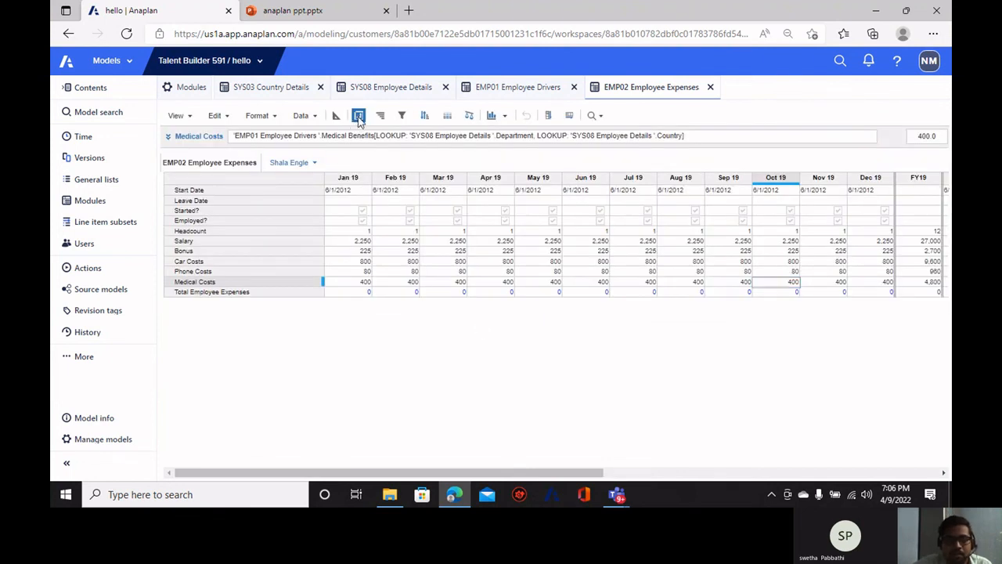
click(358, 115)
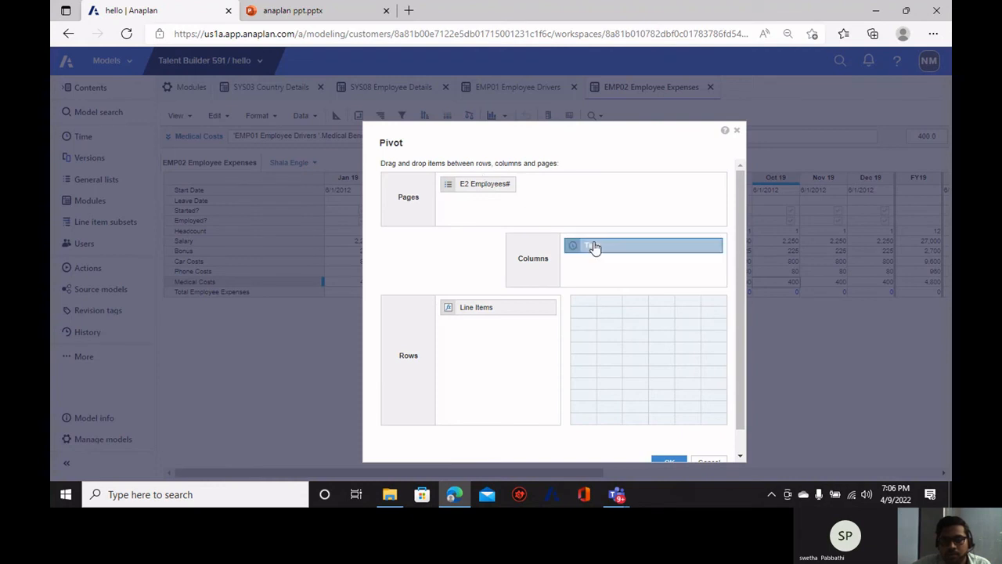
drag(484, 186, 547, 206)
scroll(629, 329, down, 2)
click(673, 441)
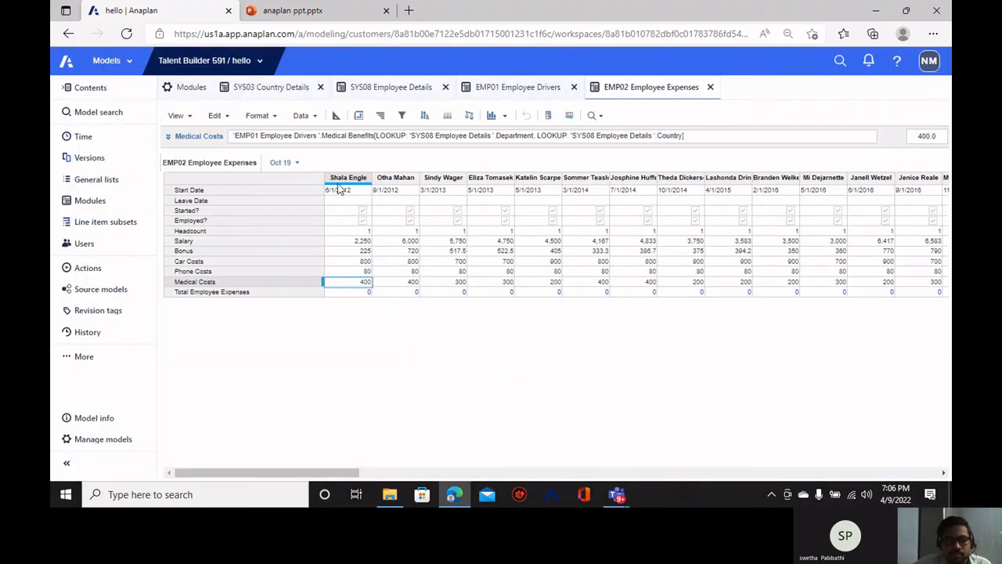
click(291, 163)
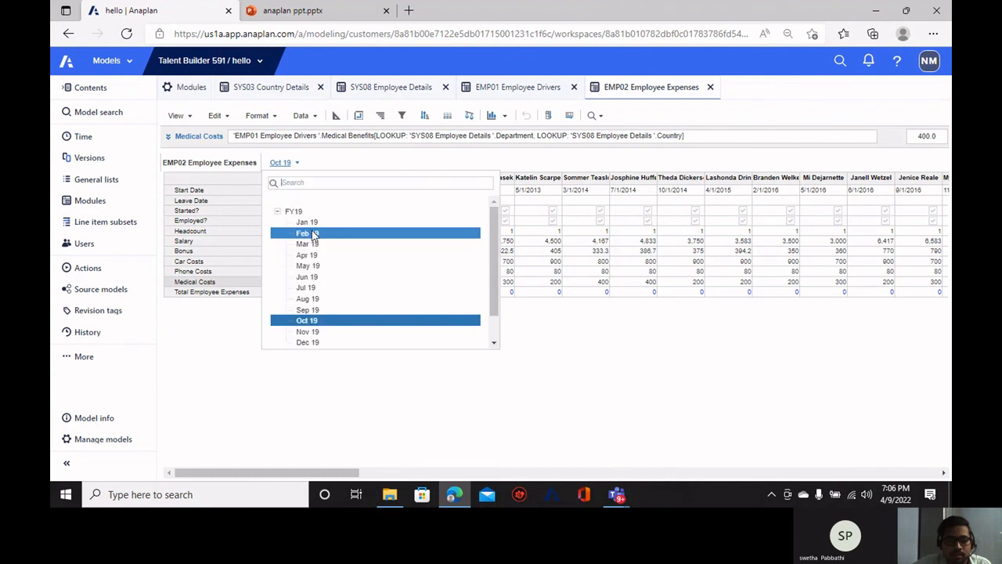
click(313, 222)
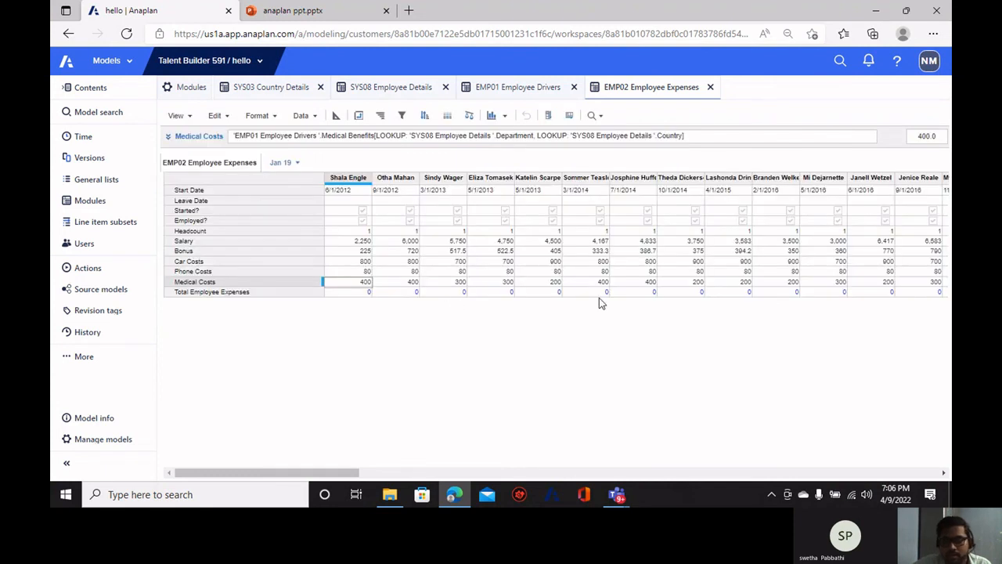
Pivot the grid to show employees as rows and line items as columns, and review the Medical Costs values.
click(358, 116)
drag(484, 313, 631, 301)
scroll(631, 301, down, 1)
click(664, 441)
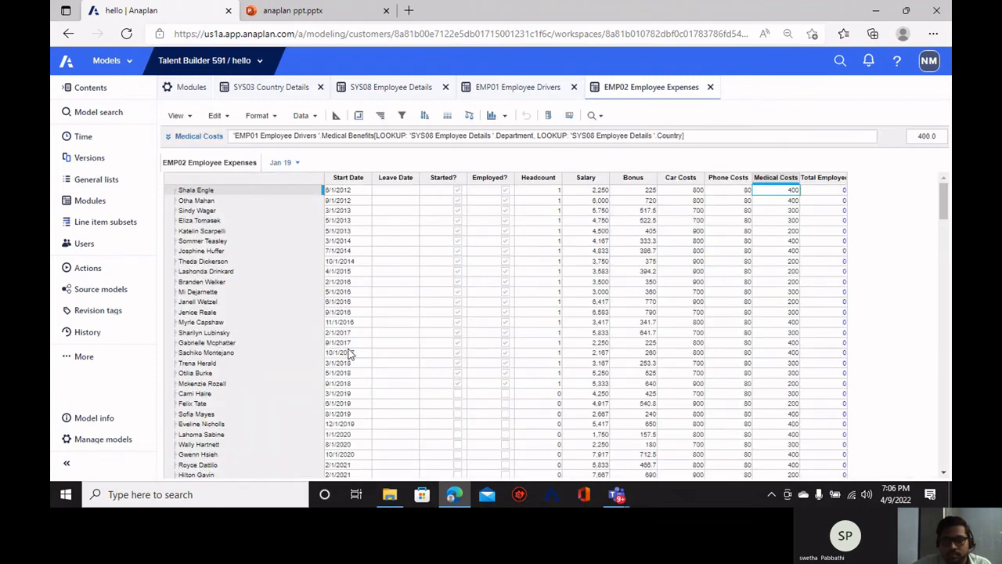
scroll(749, 269, down, 8)
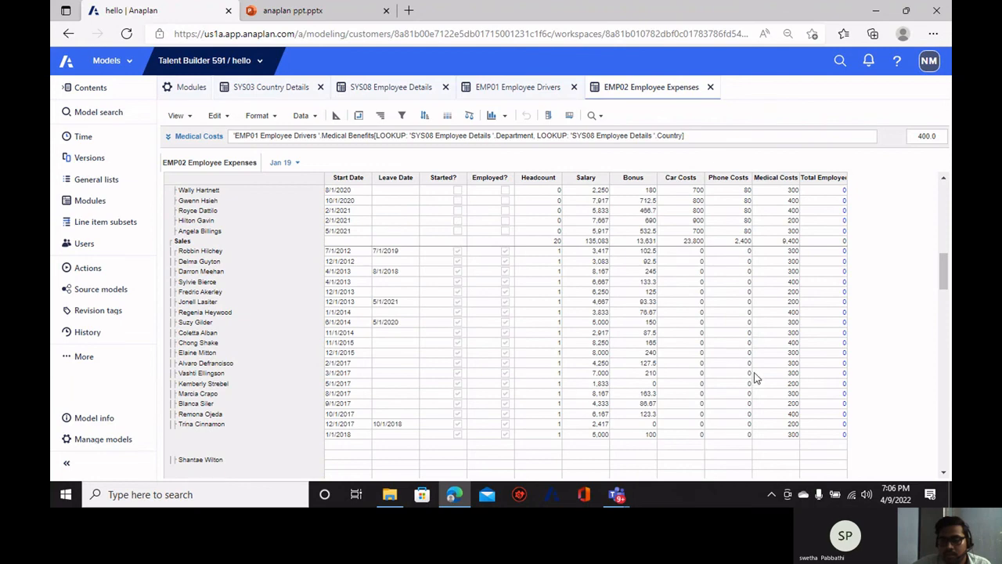
scroll(756, 379, up, 8)
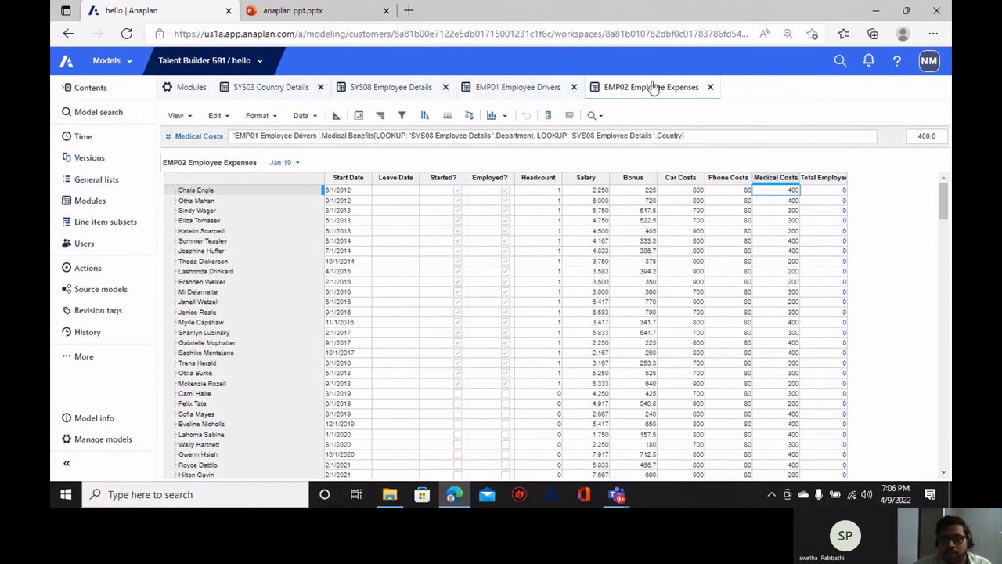
Select the Total Employee Expenses line item in the EMP02 blueprint and check its formula on the PowerPoint training slide.
click(335, 115)
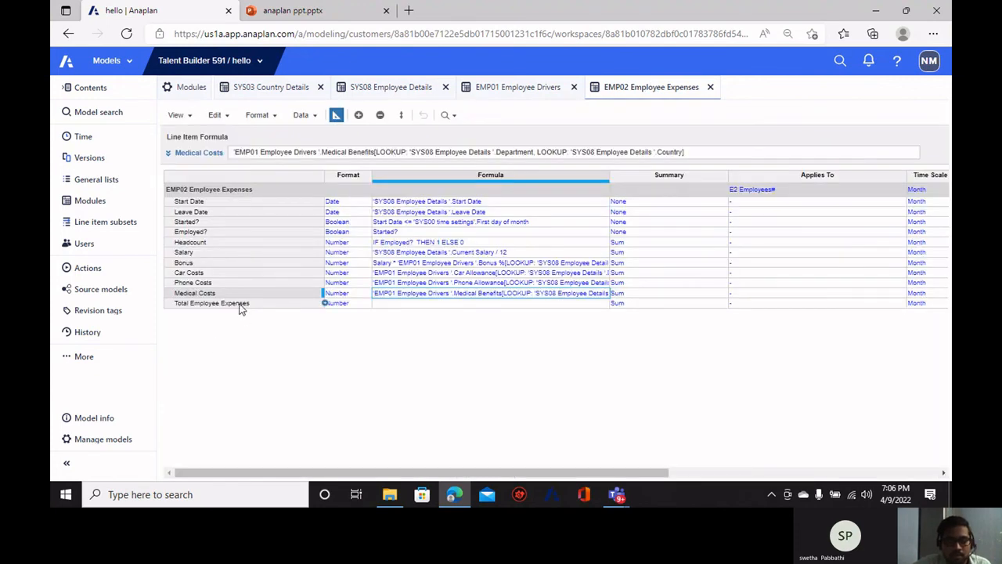
click(240, 306)
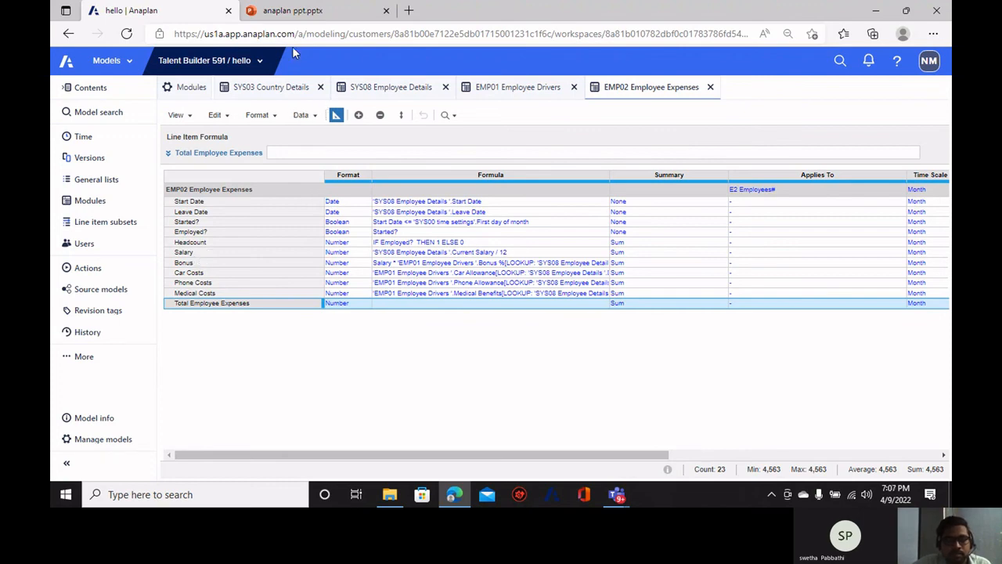
click(290, 10)
click(107, 396)
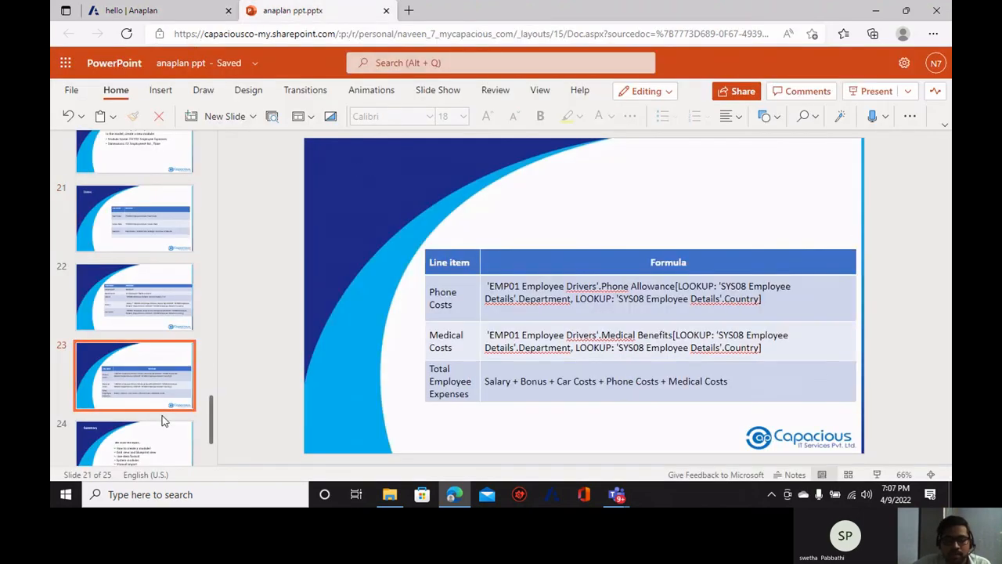
click(152, 438)
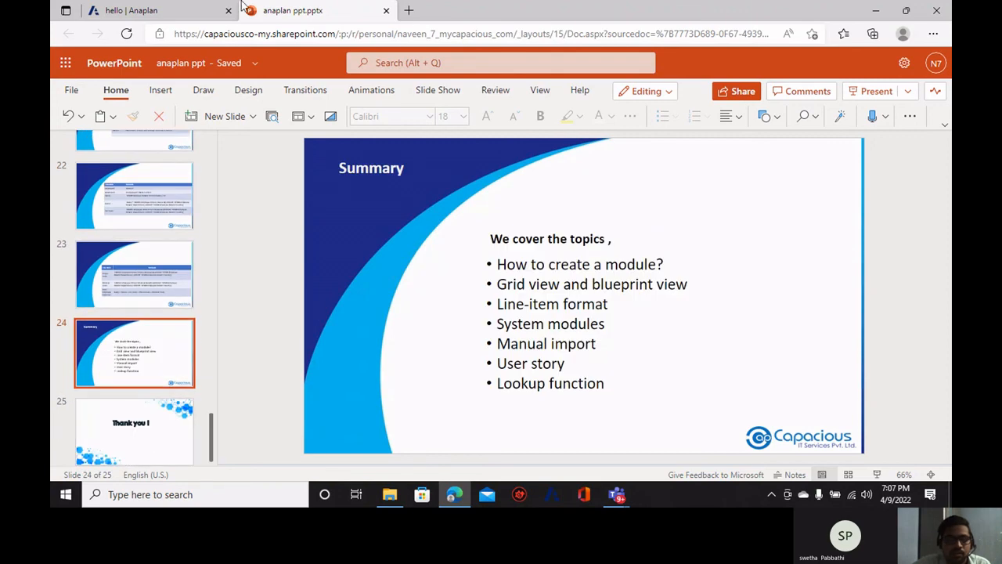
click(132, 10)
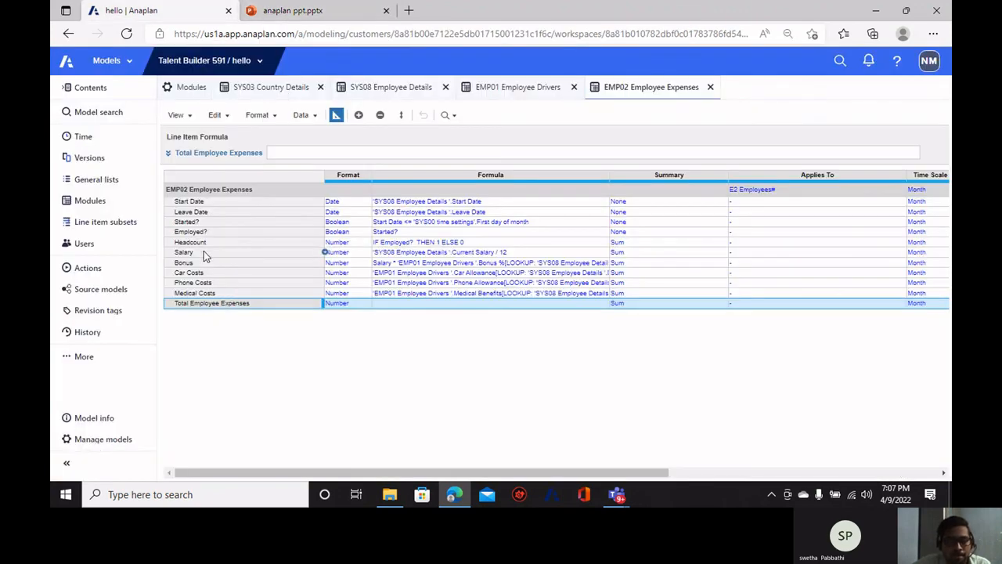
Set the Total Employee Expenses formula to Salary + Bonus + Car Costs + Phone Costs + Medical Costs and apply it.
click(215, 153)
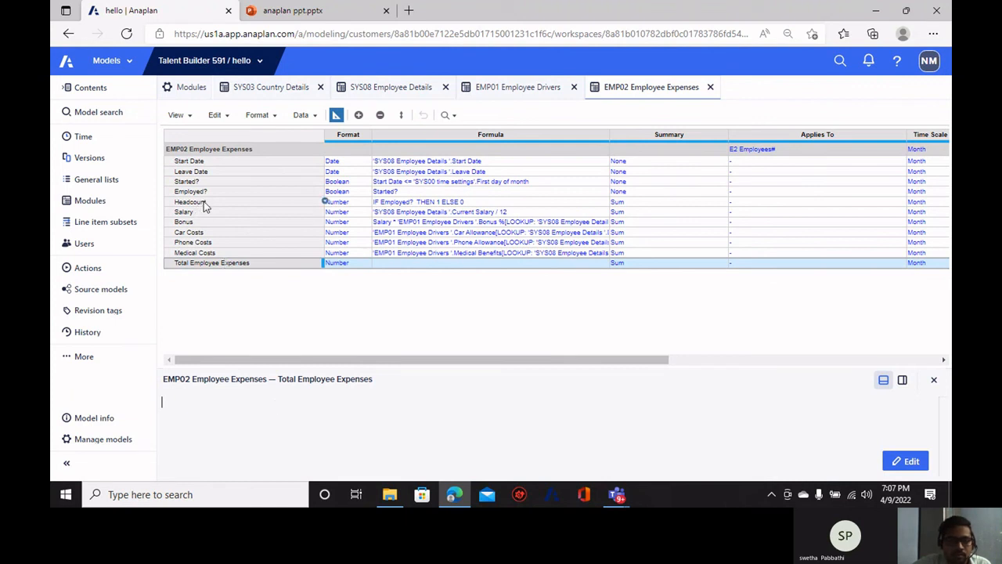
click(190, 212)
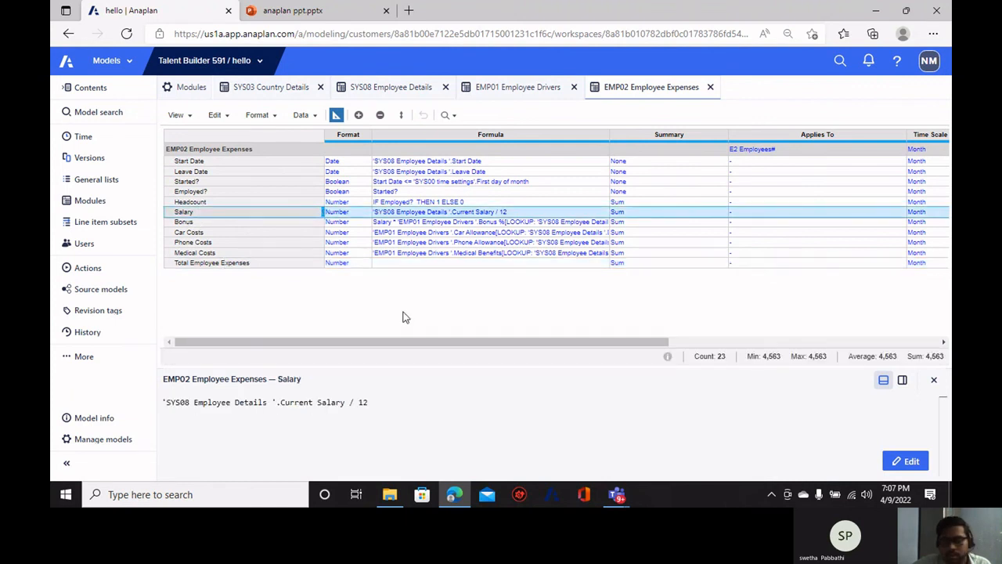
click(228, 263)
click(905, 460)
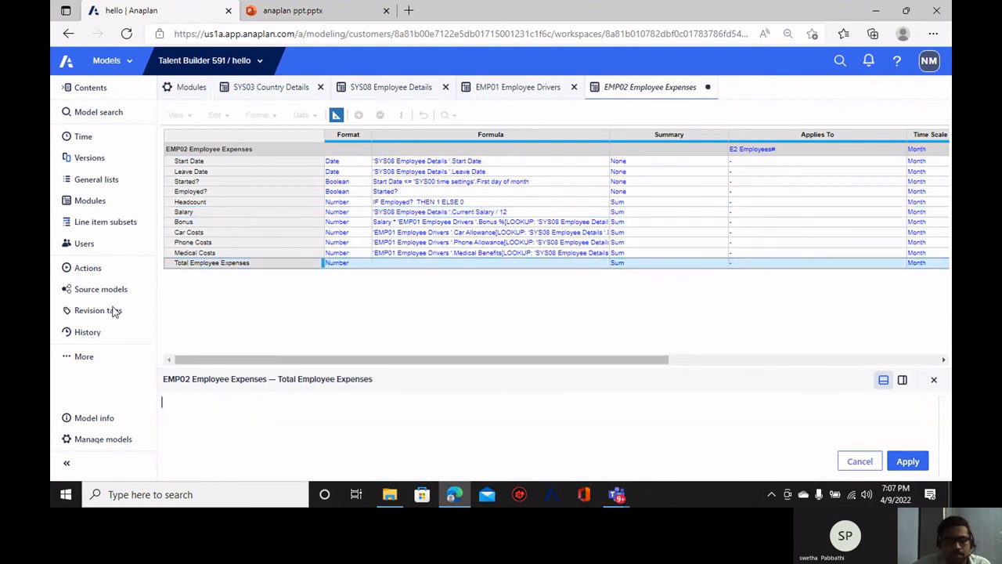
click(195, 215)
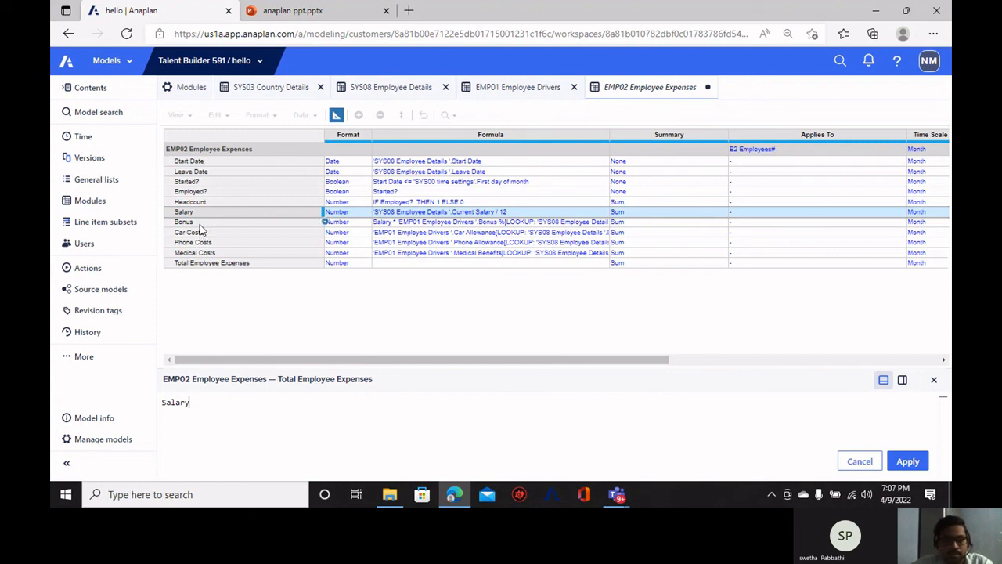
click(200, 224)
click(199, 233)
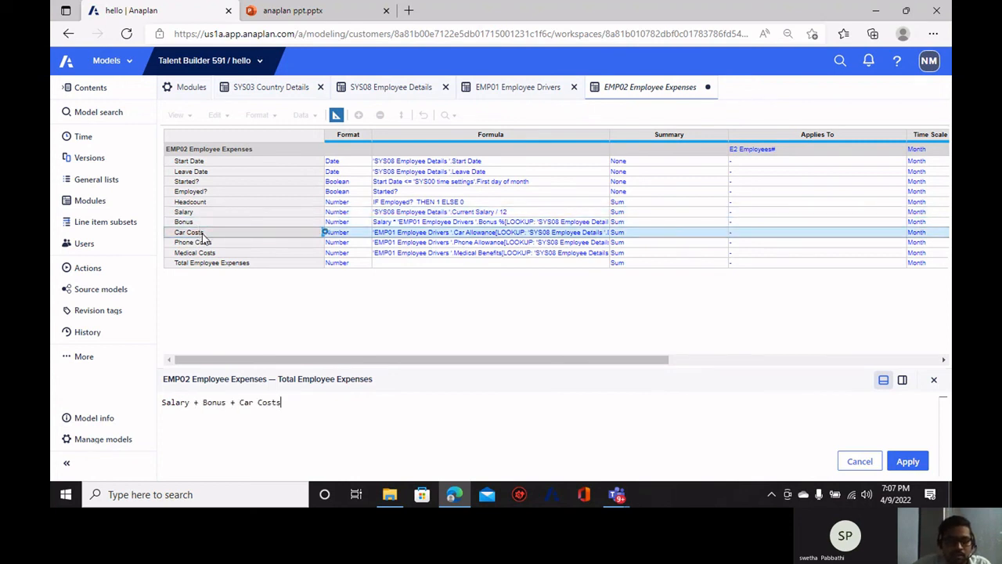
click(210, 242)
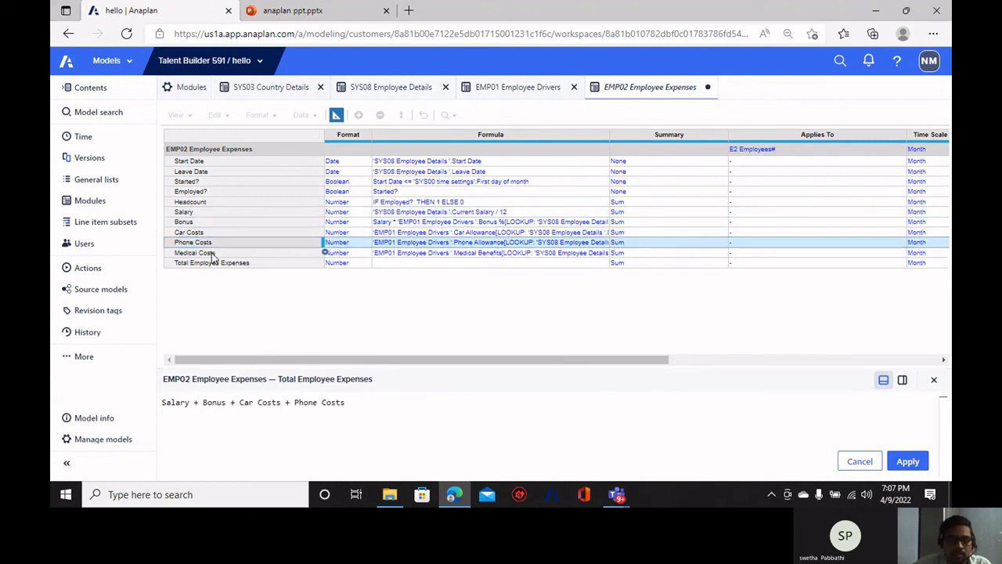
click(213, 253)
click(907, 461)
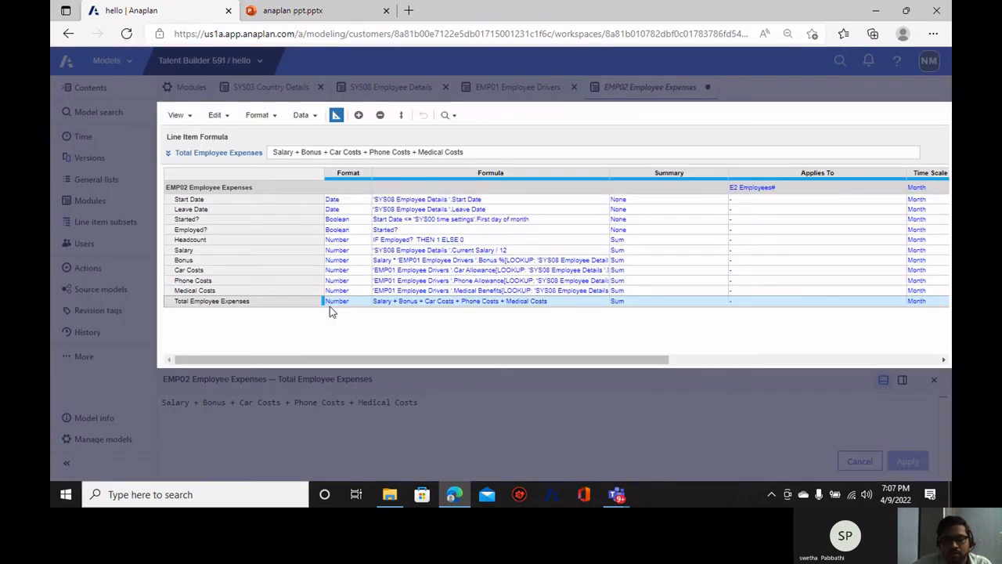
Review the Total Employee Expenses values for each employee in the EMP02 grid view.
click(336, 117)
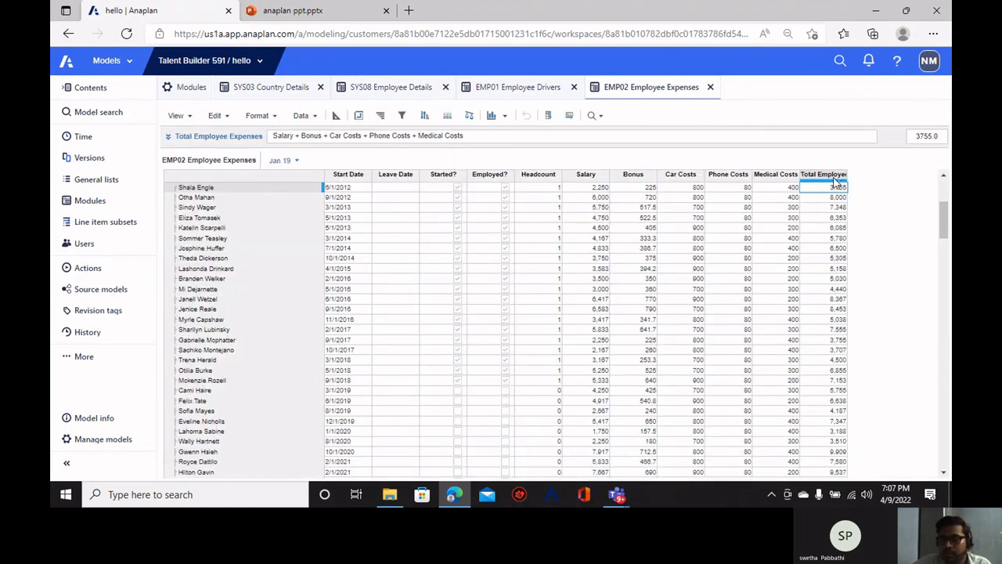
scroll(830, 235, down, 5)
scroll(830, 302, up, 5)
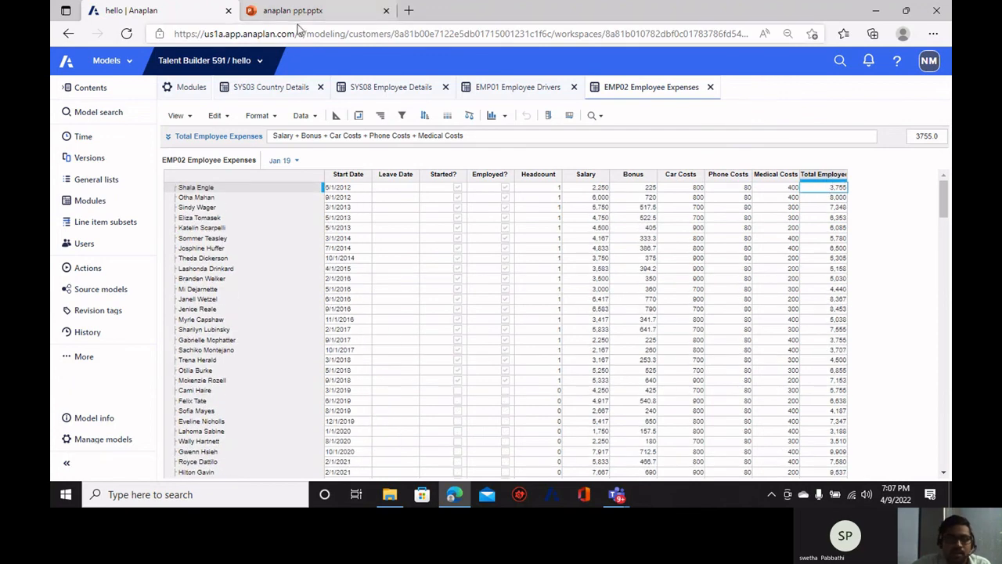
Go back through the PowerPoint slides to the User Story example and highlight the Employee Headcount requirement.
click(278, 9)
scroll(104, 226, up, 1)
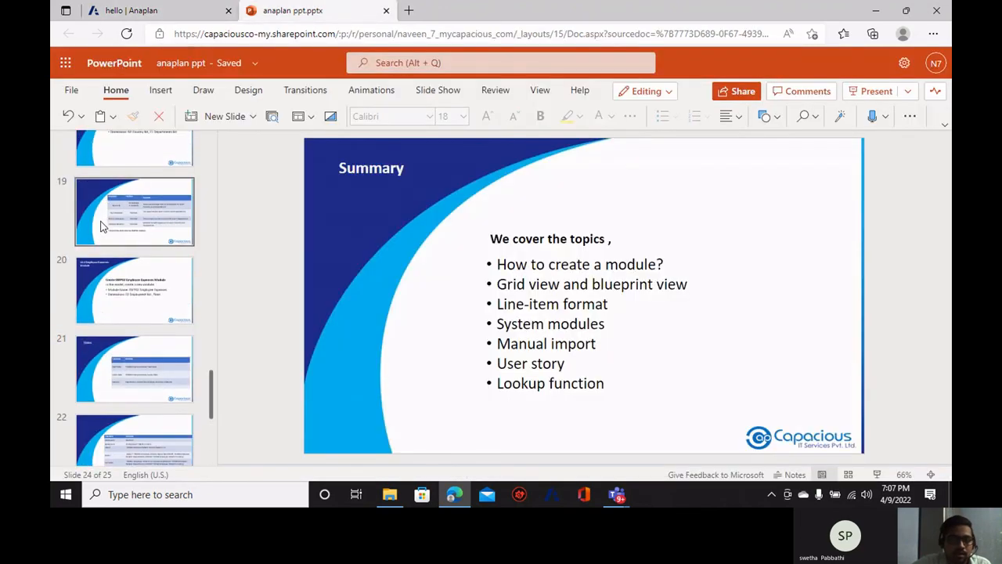
click(104, 227)
scroll(105, 227, up, 1)
click(116, 239)
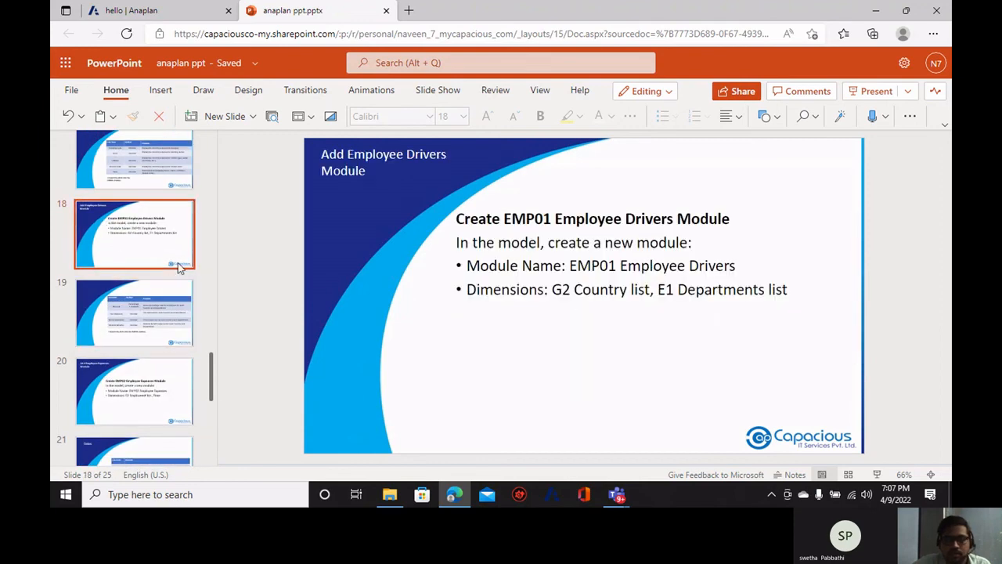
scroll(178, 262, up, 3)
click(194, 225)
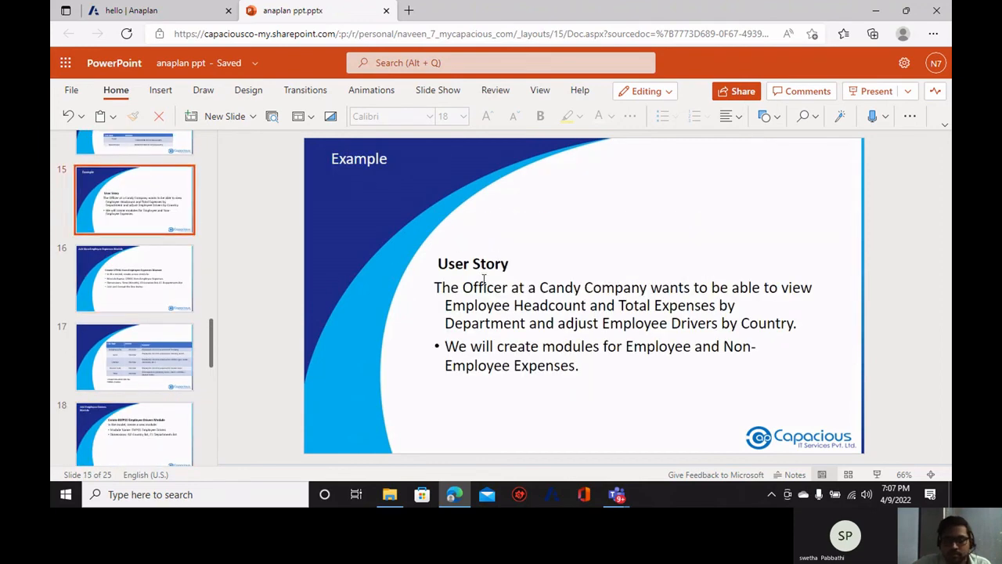
drag(465, 308, 586, 308)
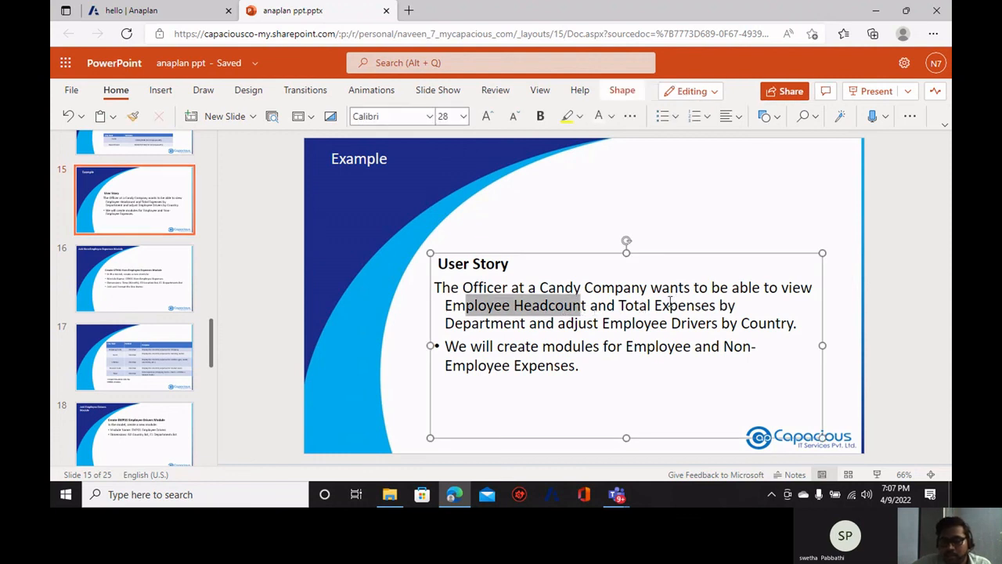